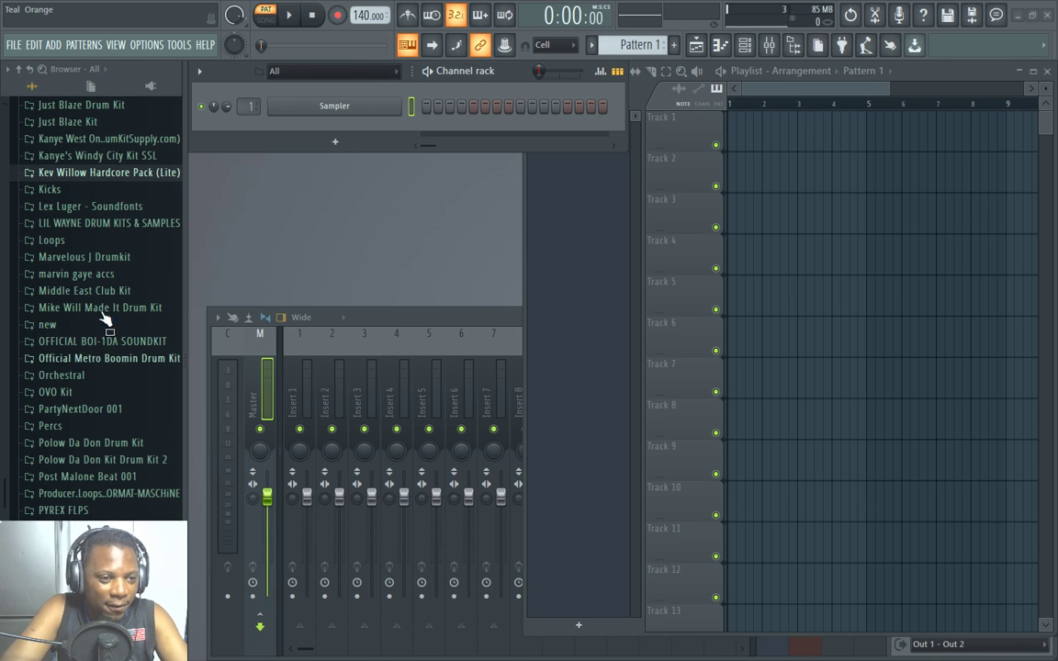
Open the Official Metro Boomin Drum Kit folder in the sample browser and set the project tempo to 117 BPM.
click(135, 361)
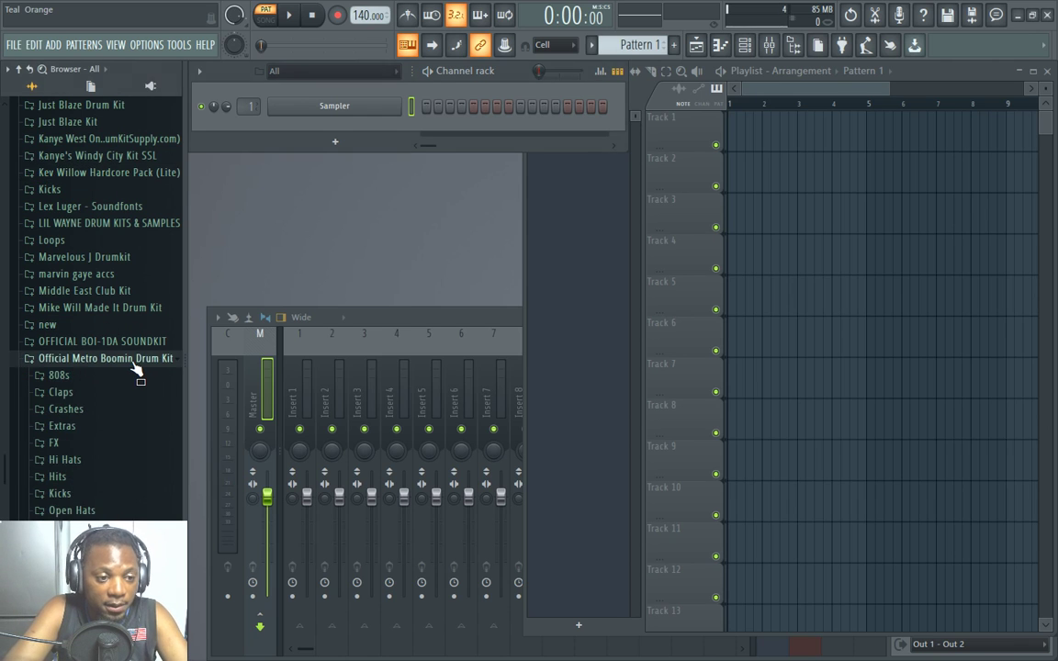
scroll(151, 313, down, 2)
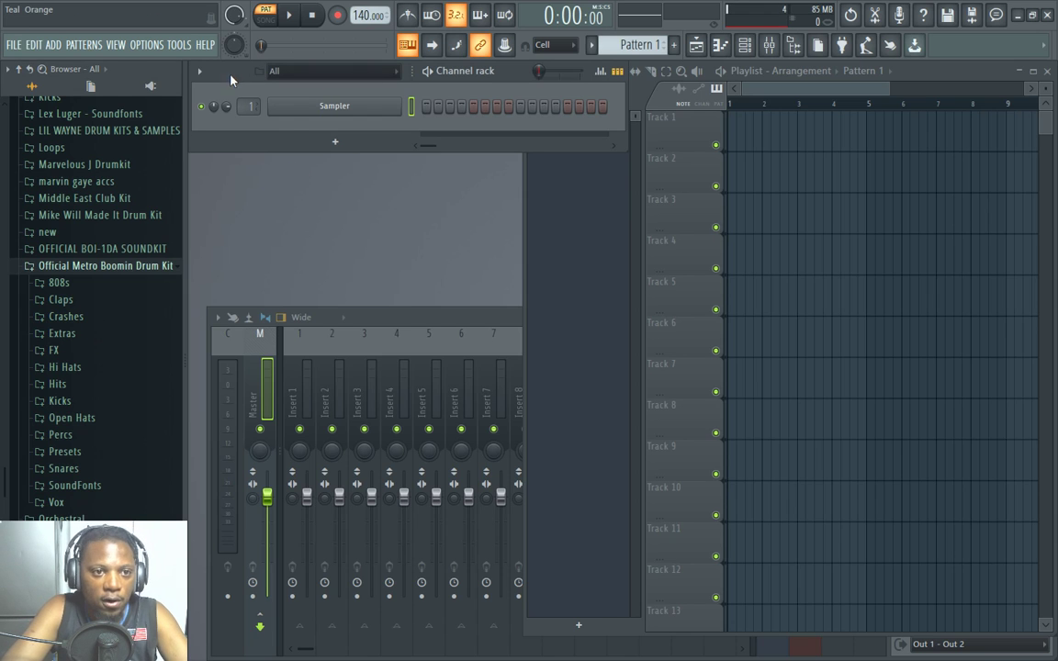
drag(367, 14, 367, 65)
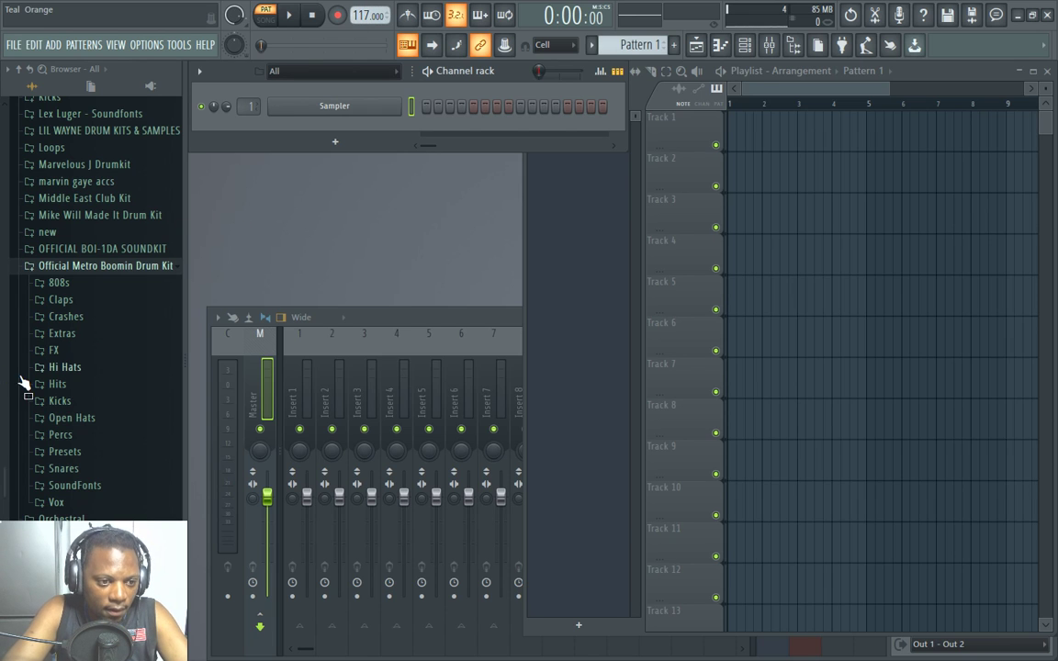
scroll(128, 368, down, 2)
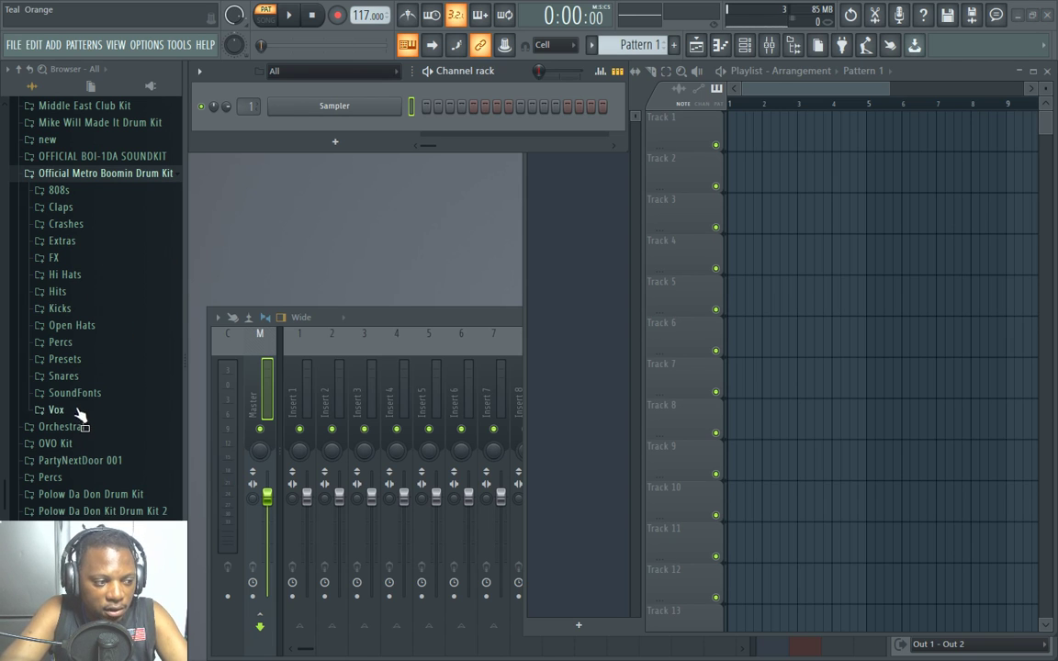
Look through the drum kit's Presets folder and close it again.
click(64, 359)
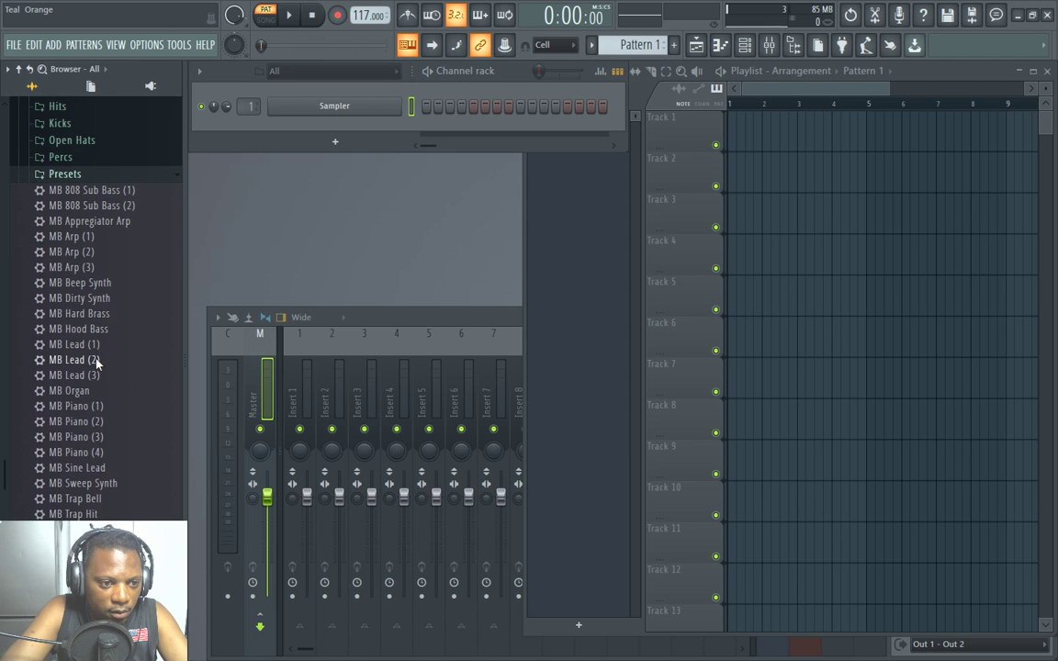
scroll(97, 276, down, 2)
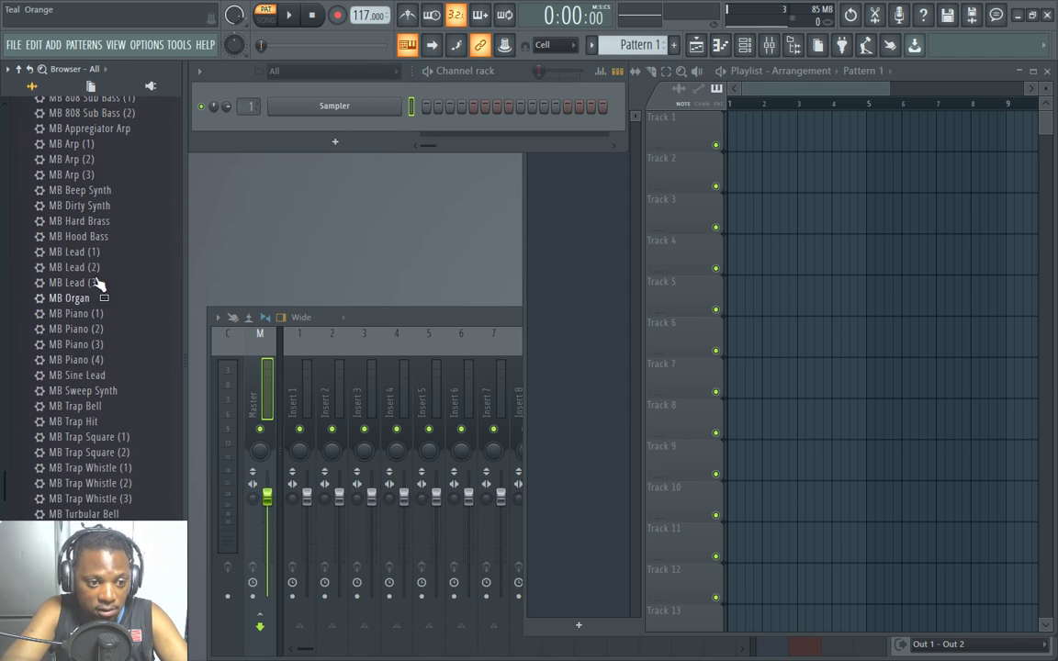
scroll(94, 282, up, 2)
click(85, 176)
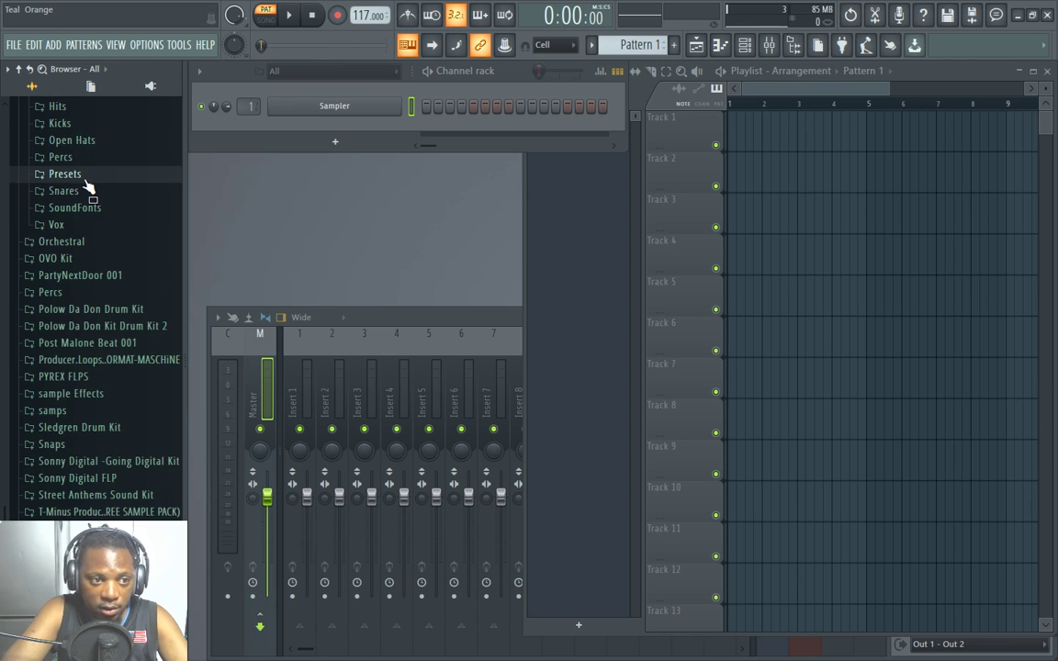
Audition samples in the drum kit's Kicks folder and load MB Kick (11) into the Sampler channel.
click(60, 123)
click(74, 212)
click(75, 259)
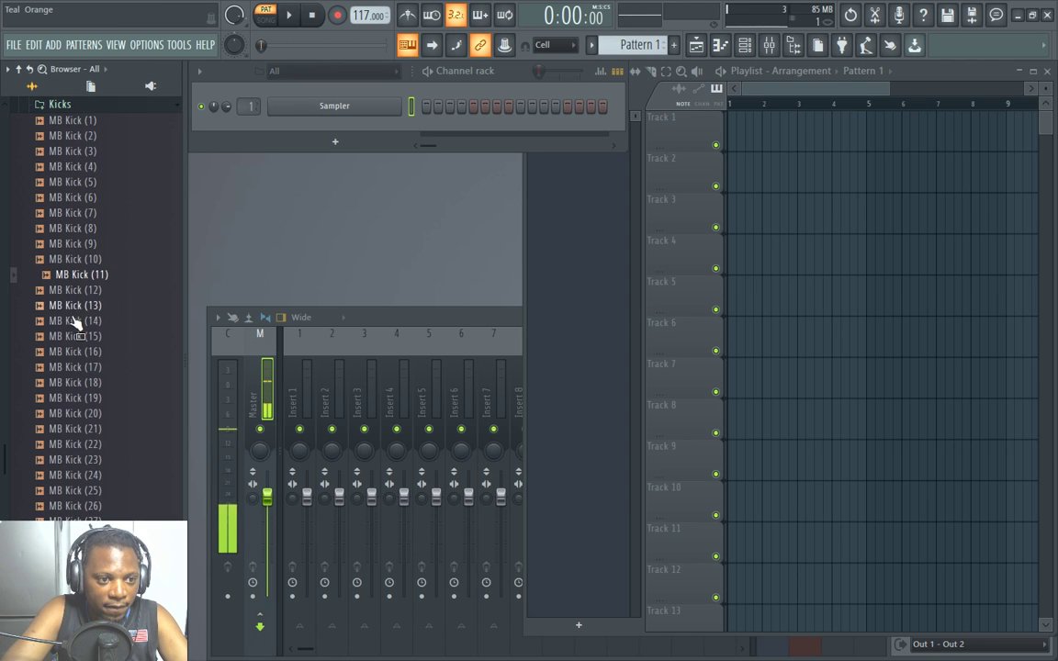
click(78, 320)
click(64, 276)
drag(63, 278, 313, 107)
Fill each 4 steps on the MB Kick (11) channel and play the pattern to check it.
right_click(400, 103)
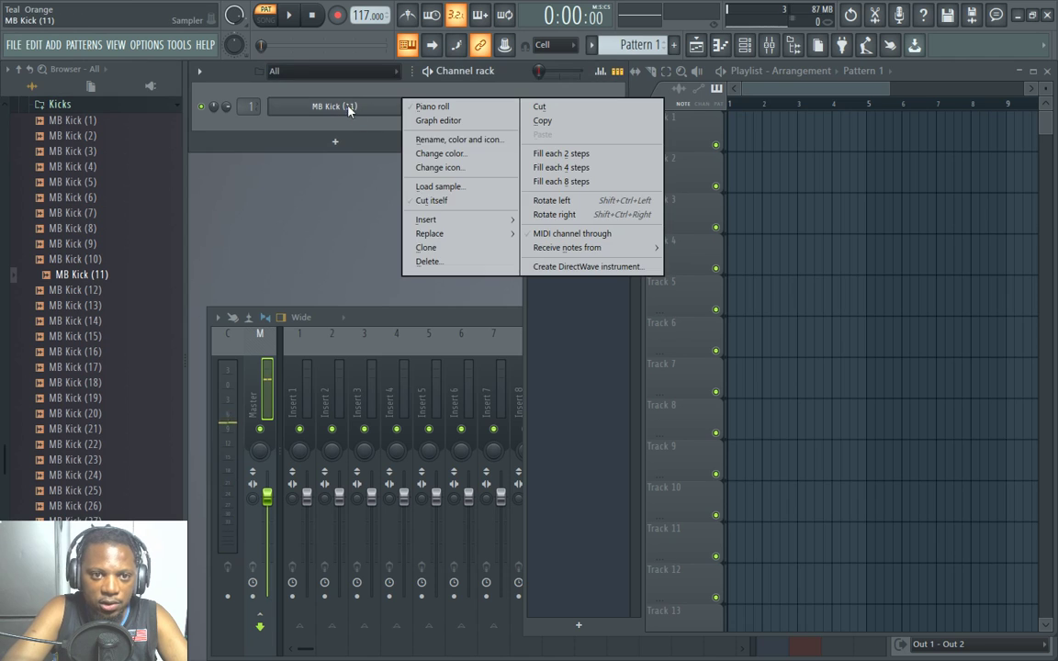
click(551, 166)
key(space)
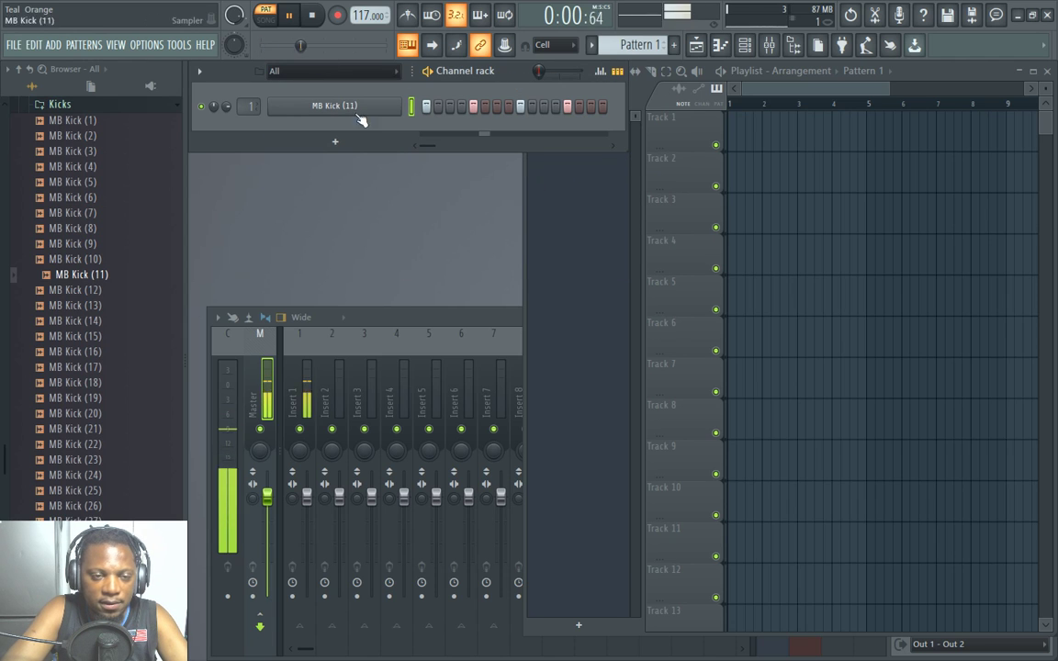
key(space)
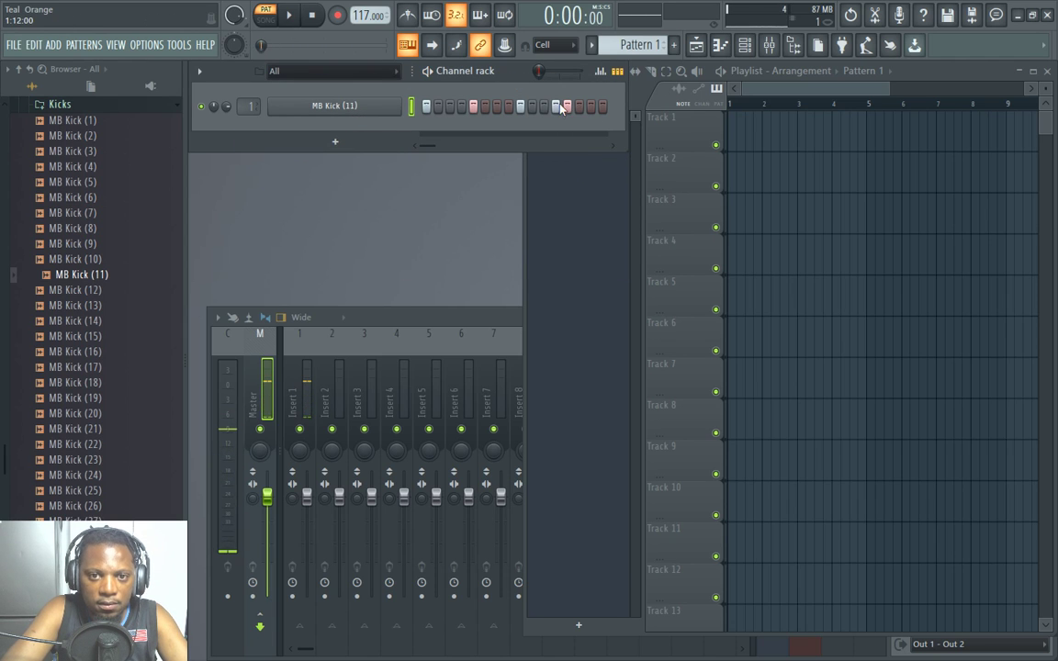
Lower the velocity of the extra kick hit on step 12 and play the pattern.
click(599, 70)
click(558, 204)
key(space)
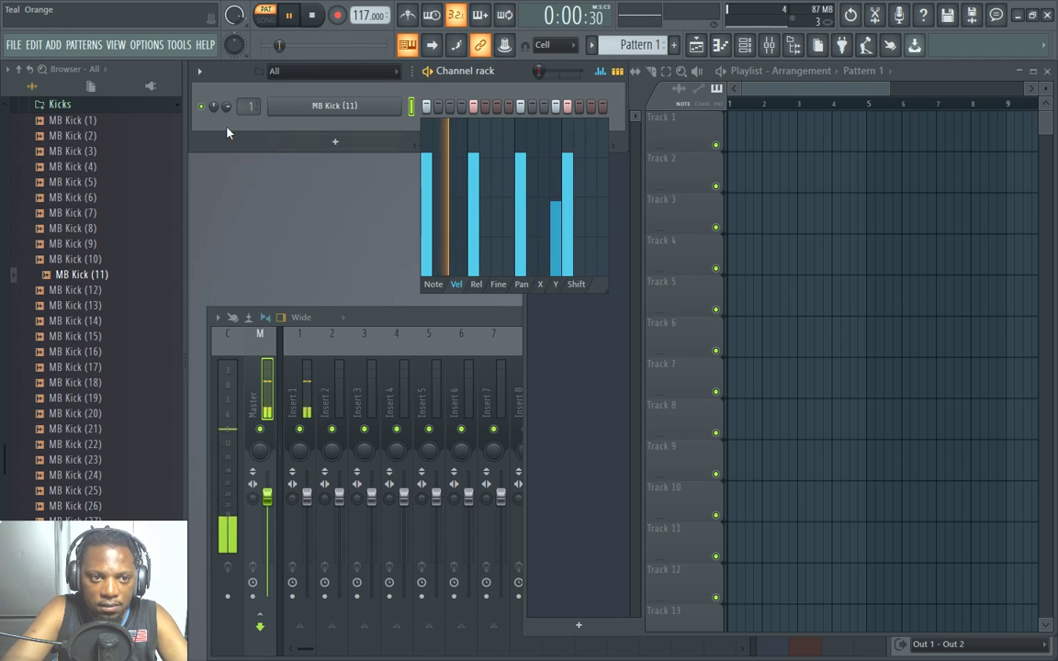
Trim the silent tail of the MB Kick (11) sample in its channel settings, then close them and stop playback.
click(332, 118)
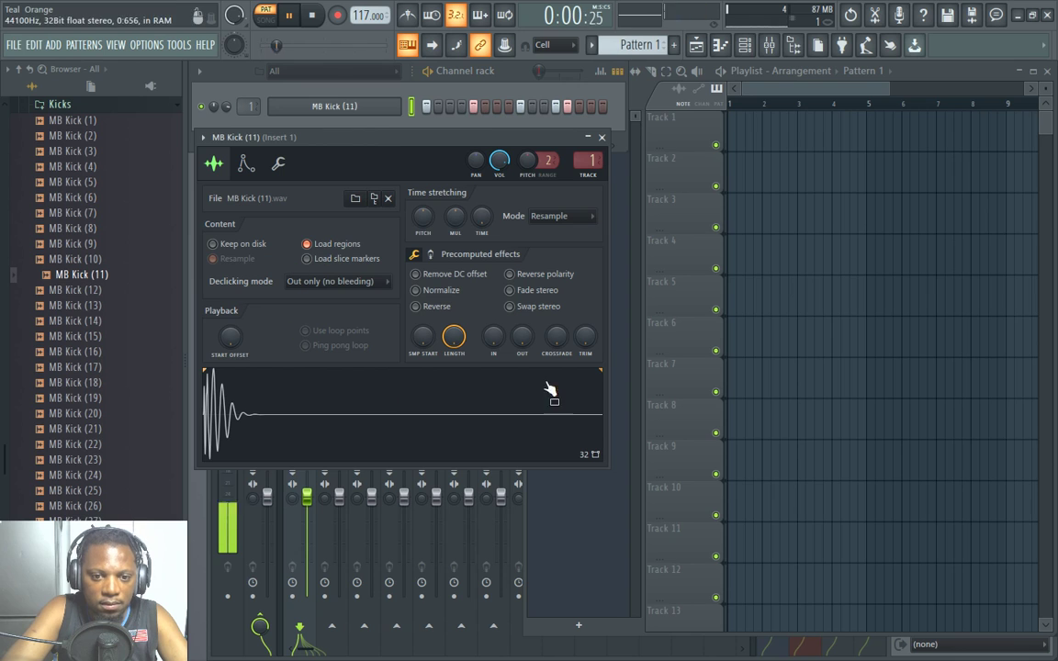
scroll(551, 389, up, 2)
drag(383, 137, 677, 213)
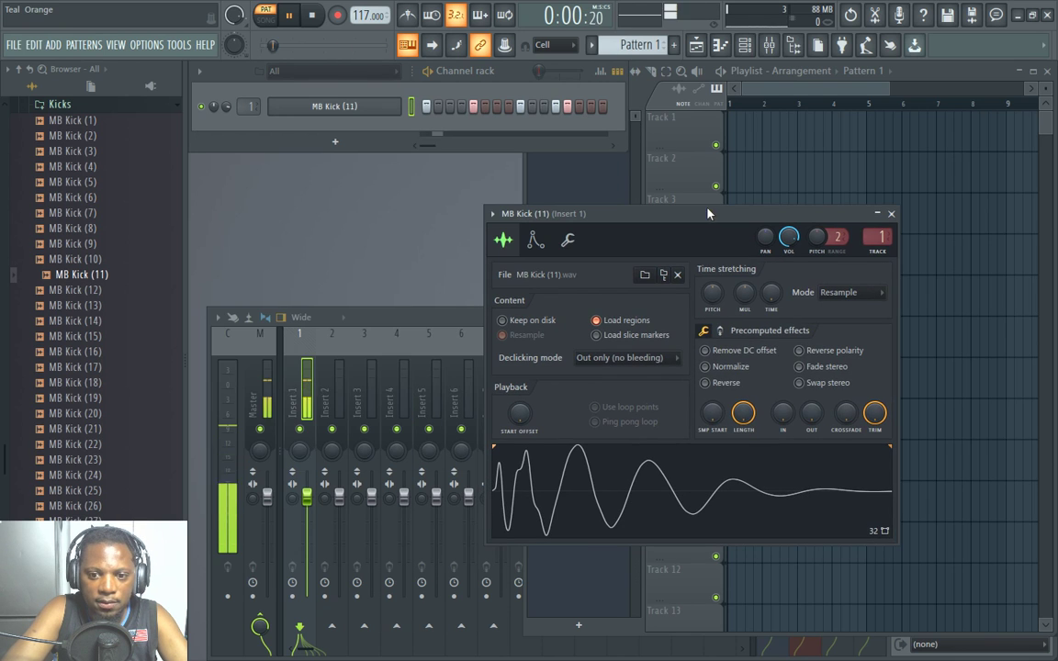
click(890, 213)
key(space)
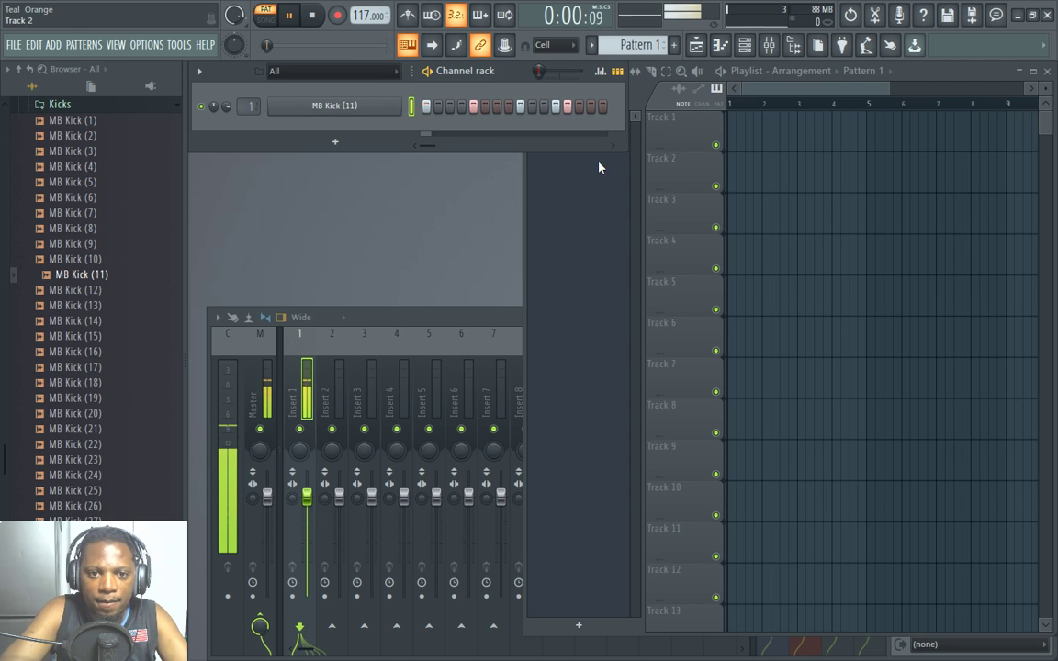
Audition samples in the kit's Percs folder and add MB Perc (7) as a new channel below the kick.
scroll(108, 283, up, 4)
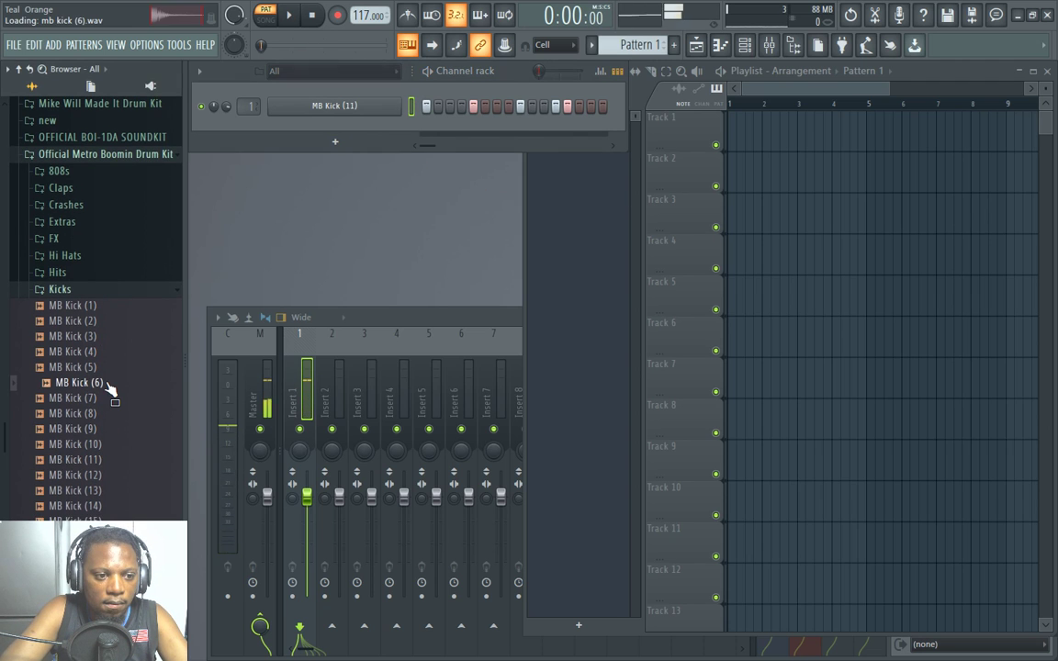
click(87, 290)
click(85, 257)
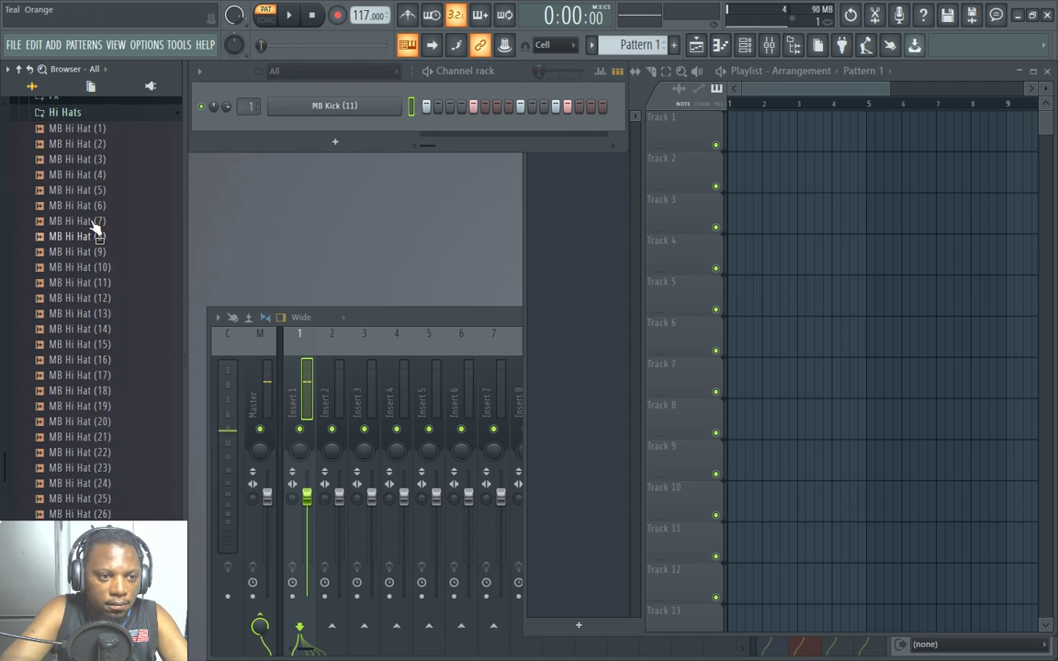
click(87, 206)
click(82, 272)
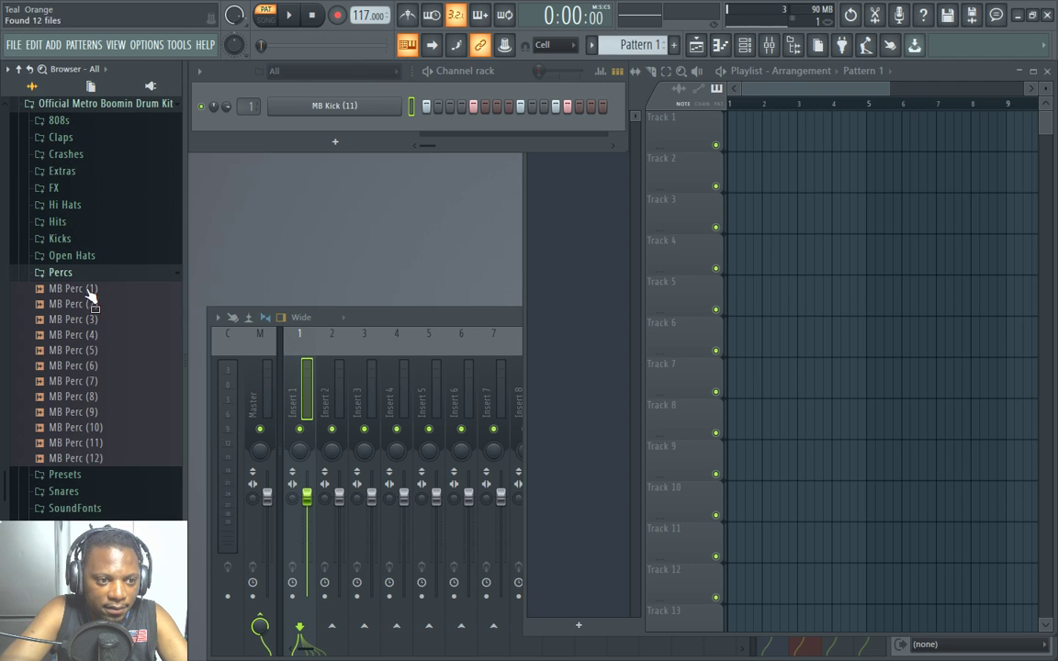
click(92, 366)
click(91, 381)
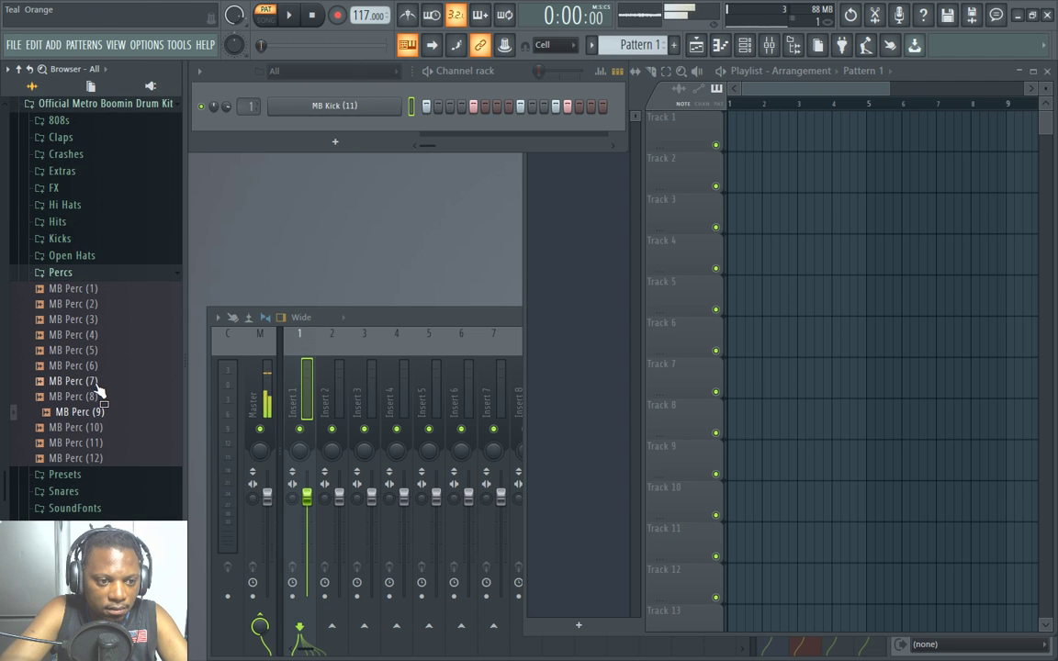
drag(97, 384, 320, 127)
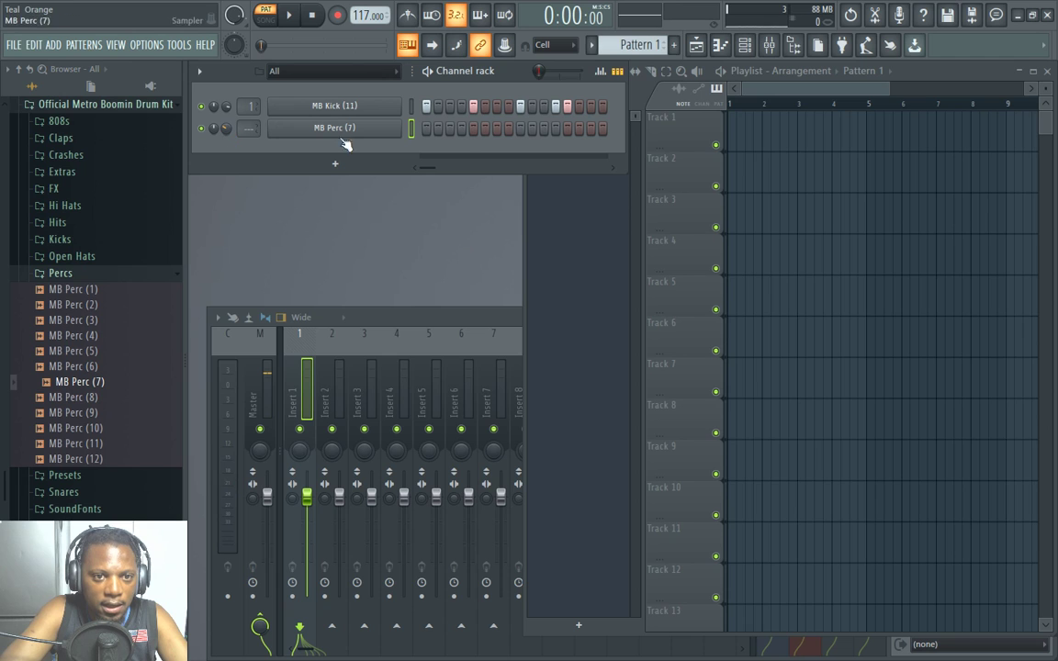
Program MB Perc (7) hits on steps 1, 5, 8, 11 and 15 while the pattern plays.
click(426, 128)
key(space)
click(473, 129)
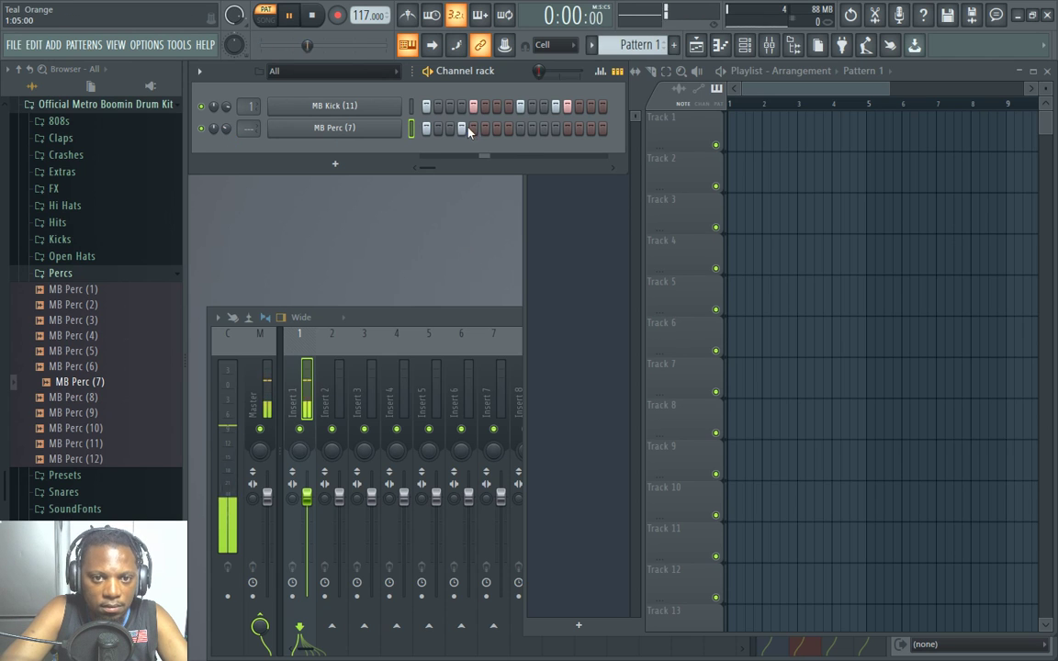
click(520, 128)
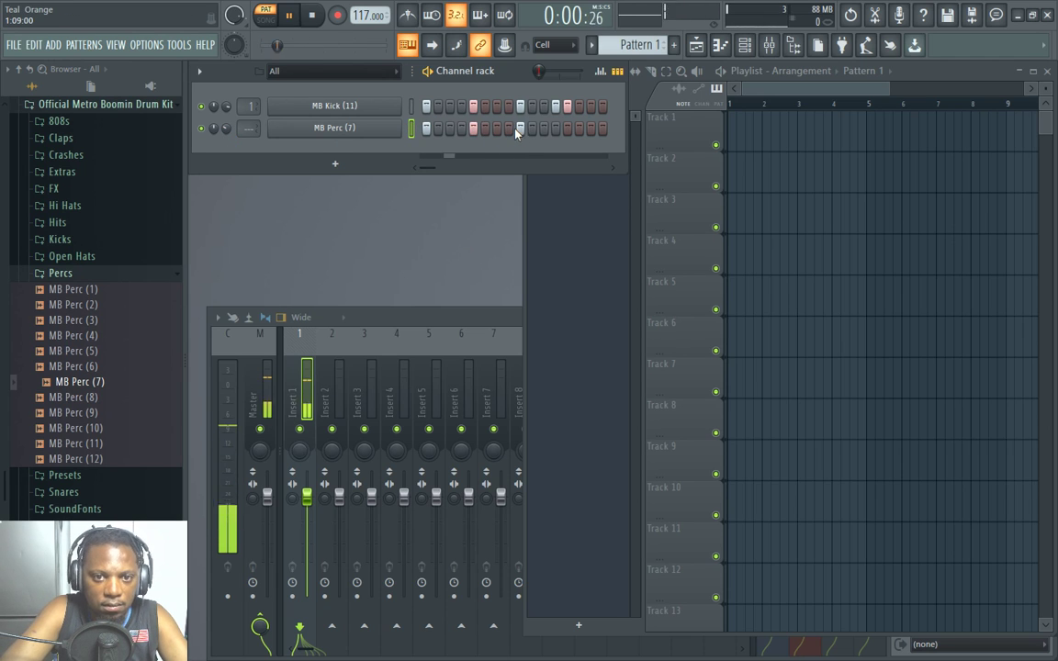
click(509, 129)
click(543, 129)
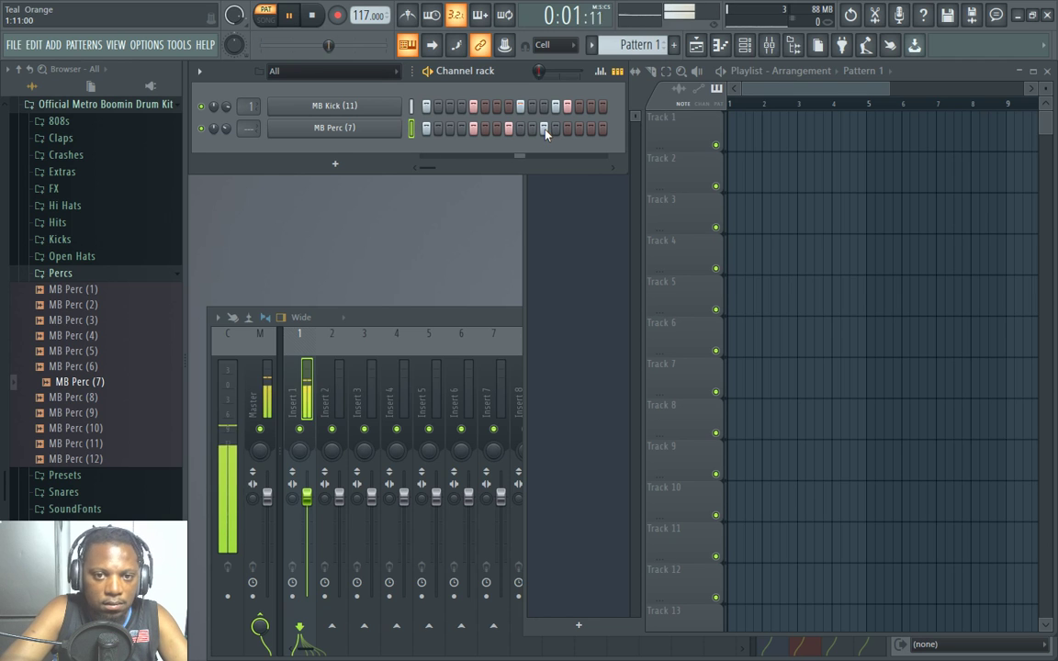
click(591, 129)
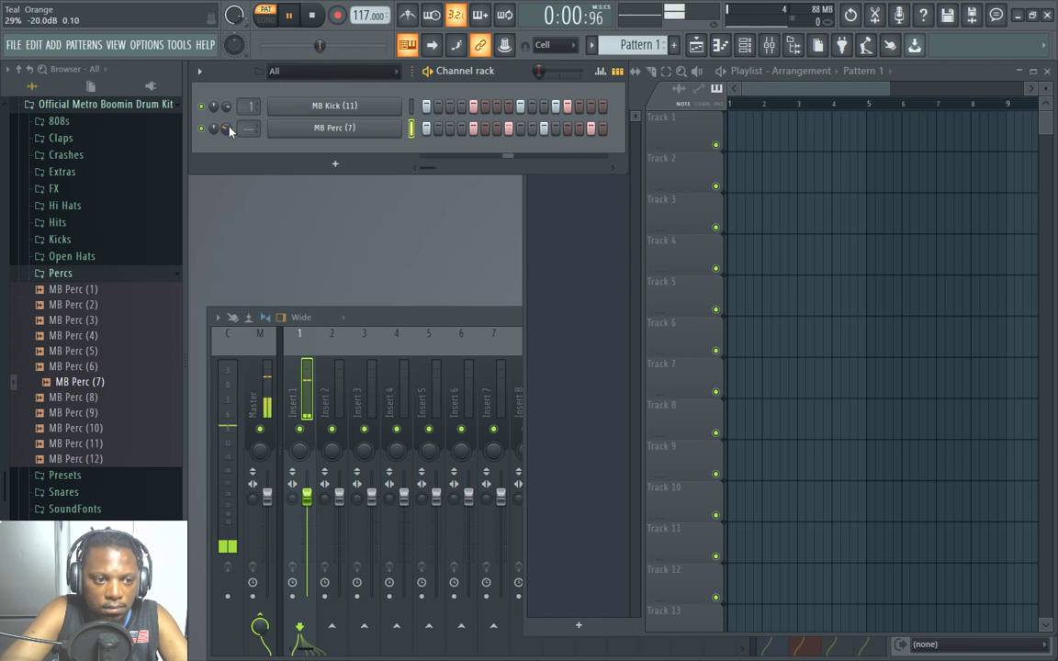
Add MB Perc (8) as a new channel with hits on steps 3 and 11.
drag(64, 398, 294, 145)
click(449, 150)
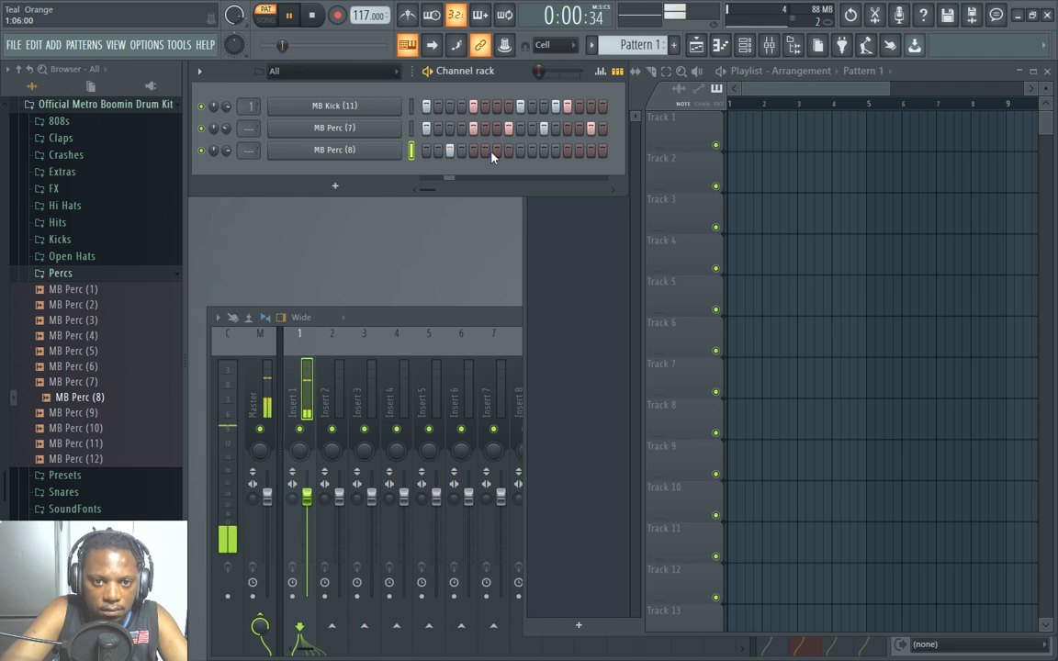
click(543, 150)
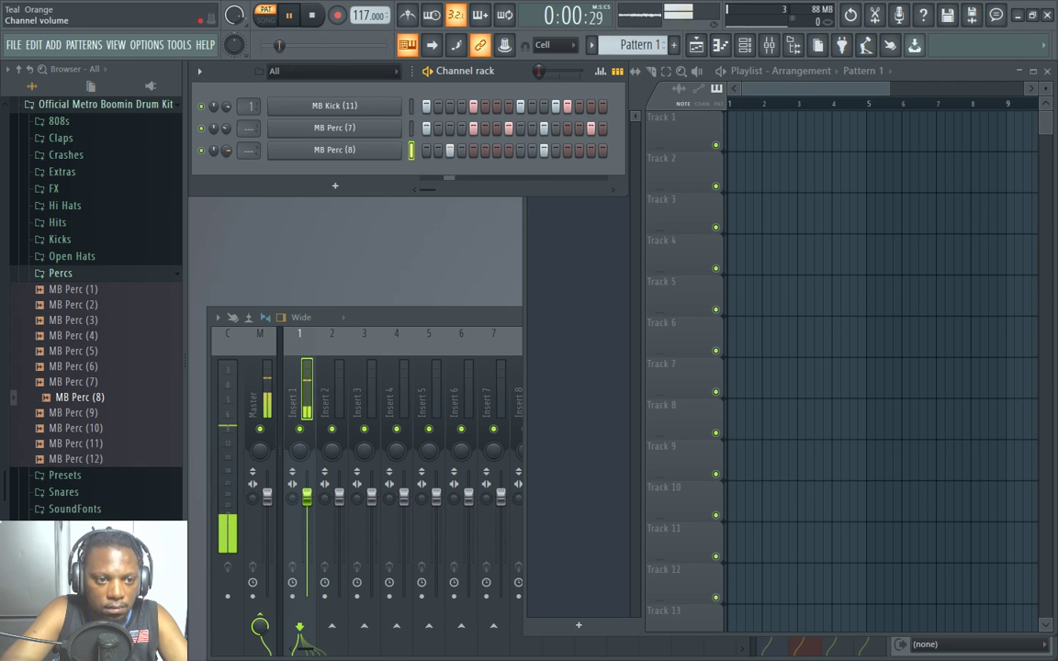
Audition the remaining percs and the Open Hats samples, and add MB Open Hat (4) as a new channel.
key(Down)
key(Down)
key(Down)
key(Down)
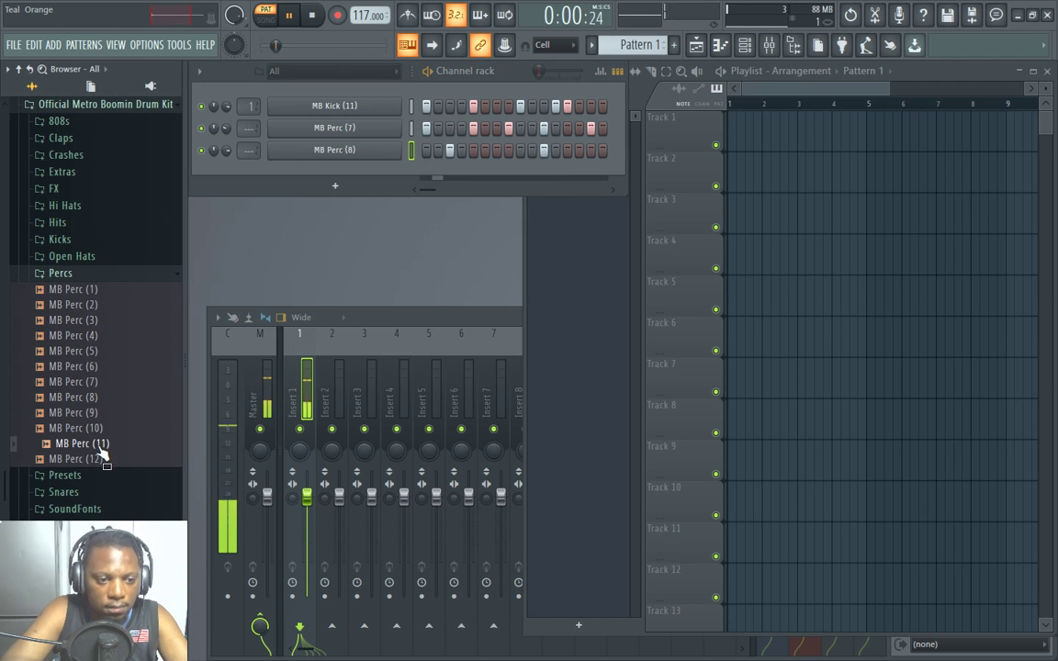
click(101, 273)
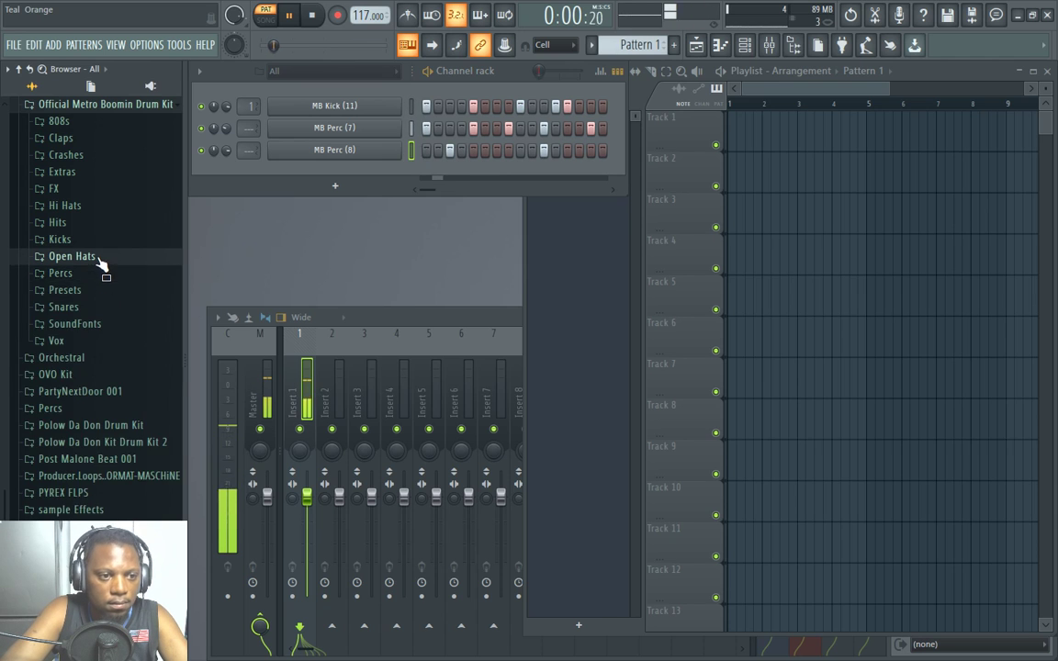
click(101, 258)
click(100, 288)
click(92, 319)
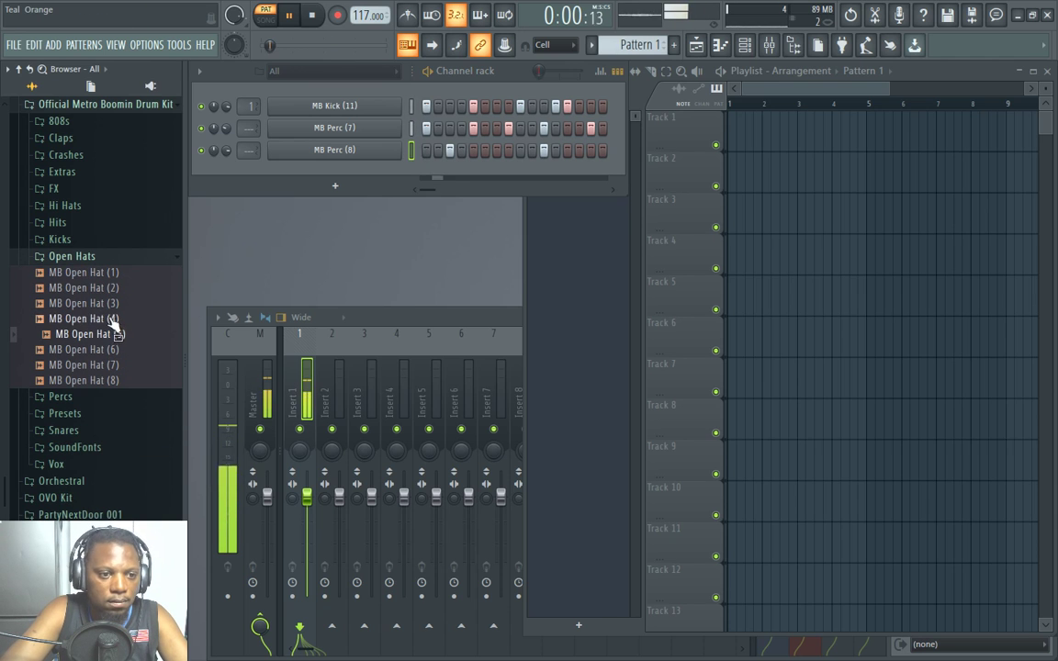
drag(101, 319, 307, 175)
Turn off Use loop points in the MB Open Hat (4) channel settings with playback stopped.
click(312, 173)
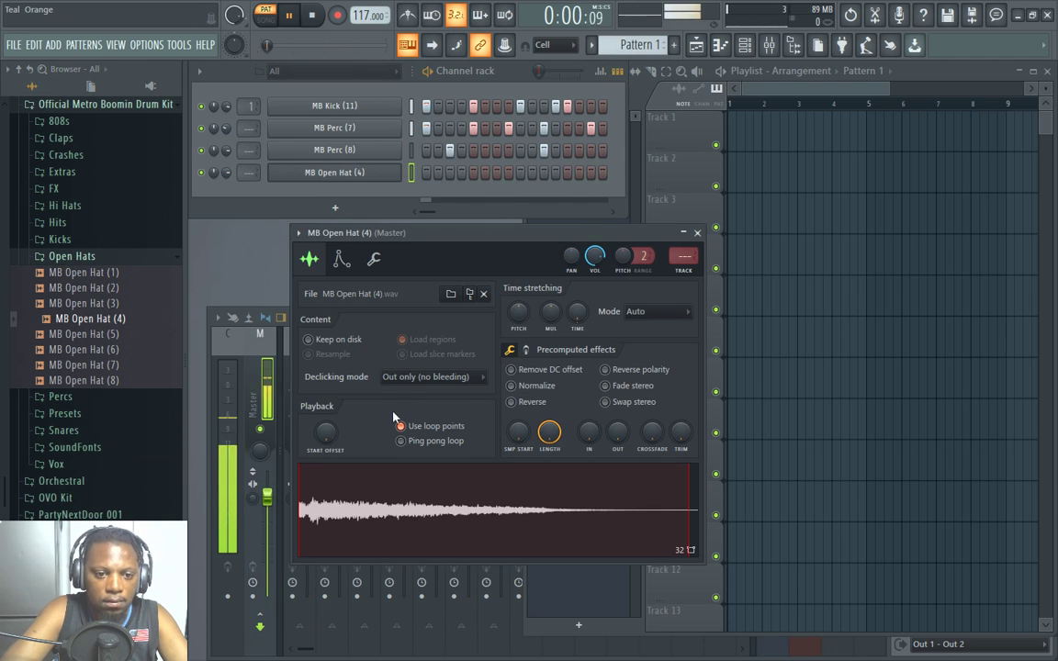
key(space)
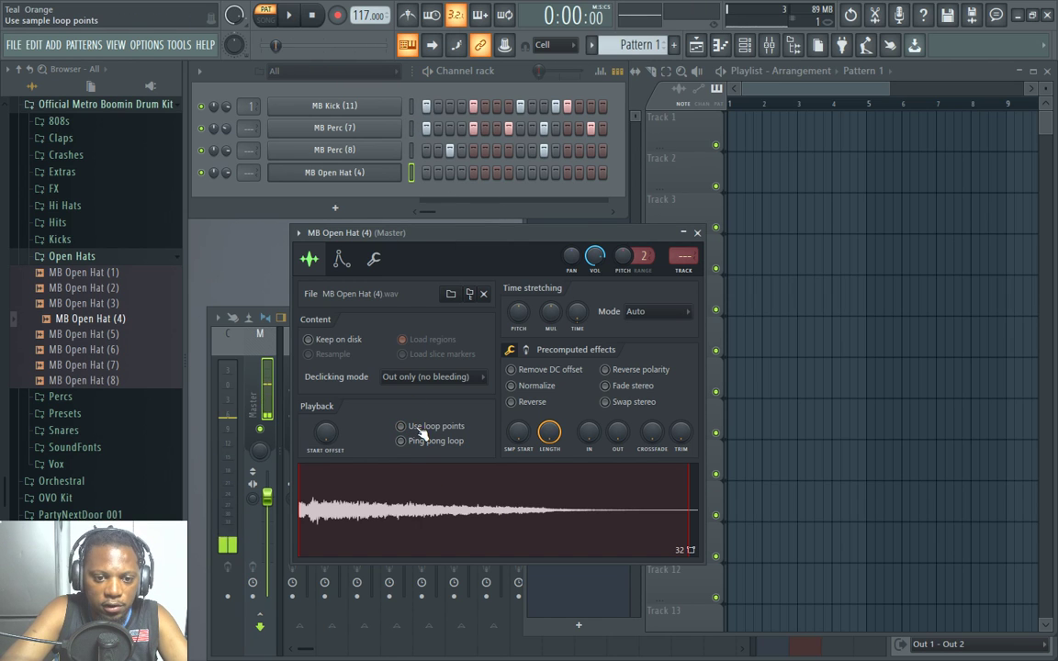
click(432, 427)
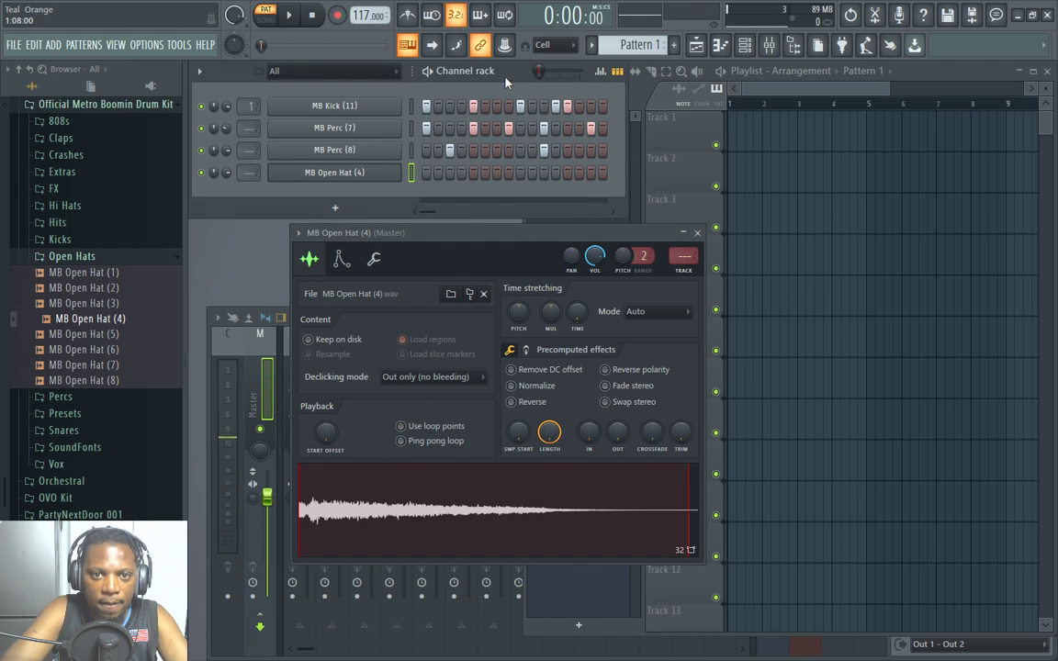
Place an MB Open Hat (4) hit on step 3 and play the pattern to check it.
key(space)
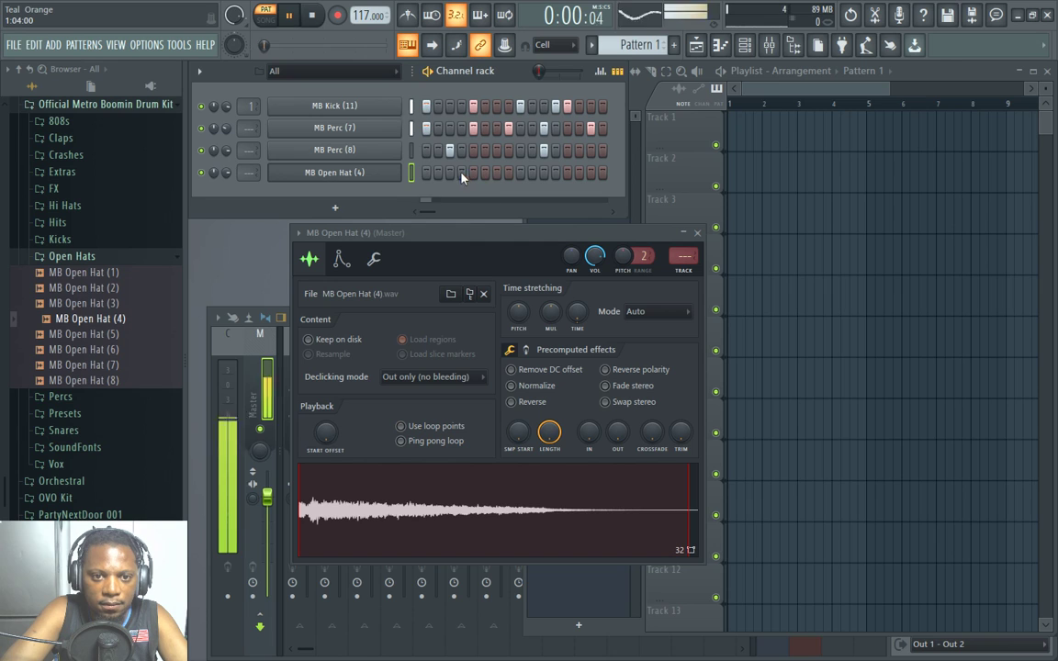
click(450, 173)
key(space)
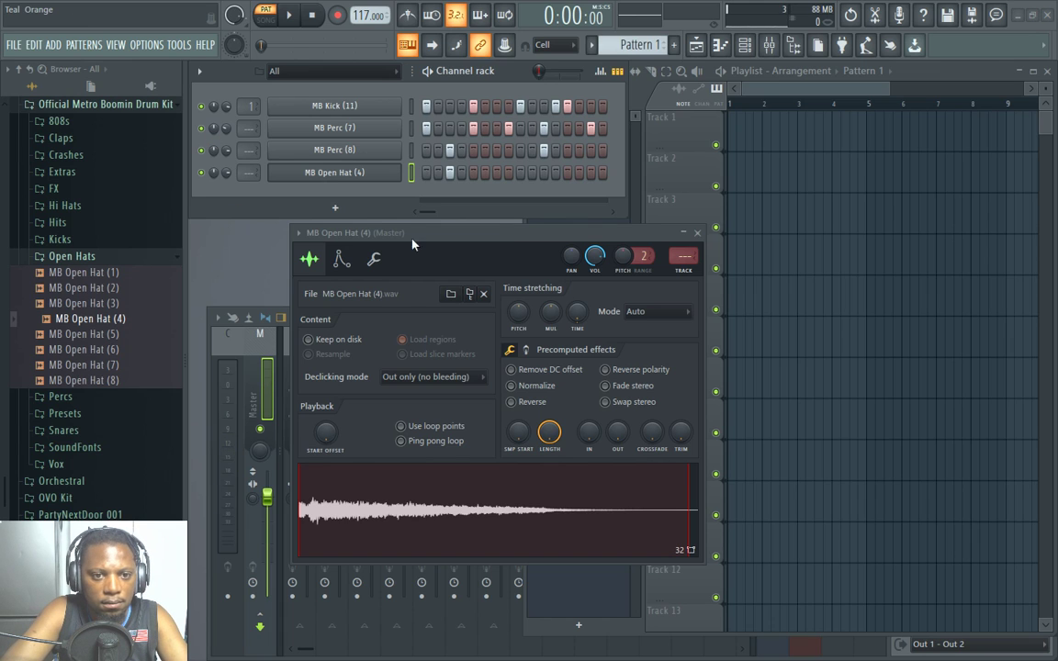
key(space)
click(473, 129)
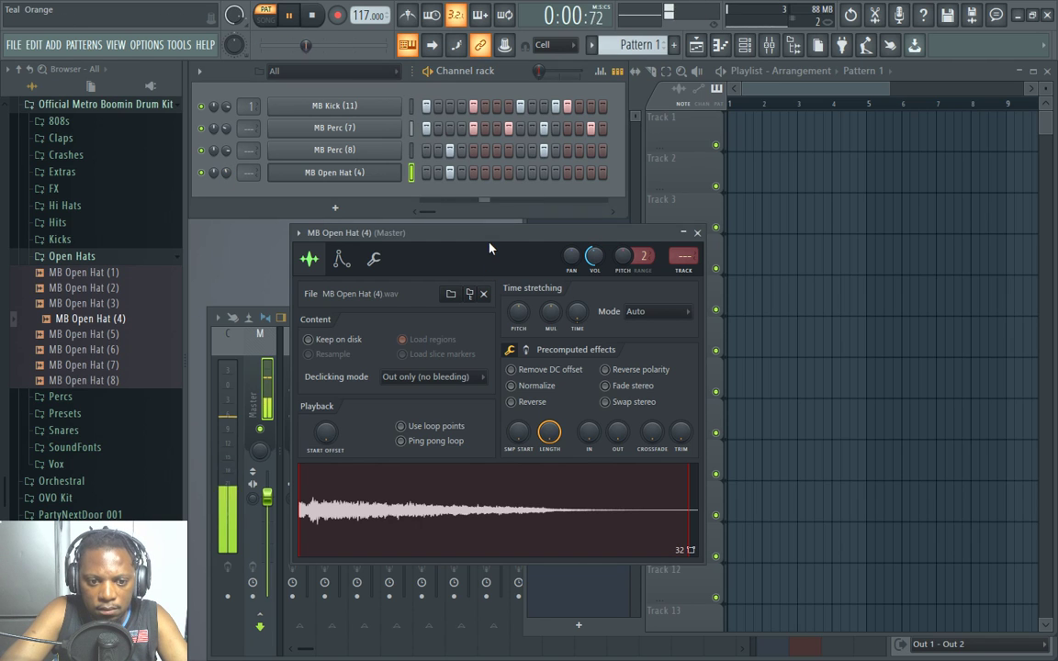
Fade out the tail of the MB Open Hat (4) sample with the Out control and play the pattern to check it.
key(space)
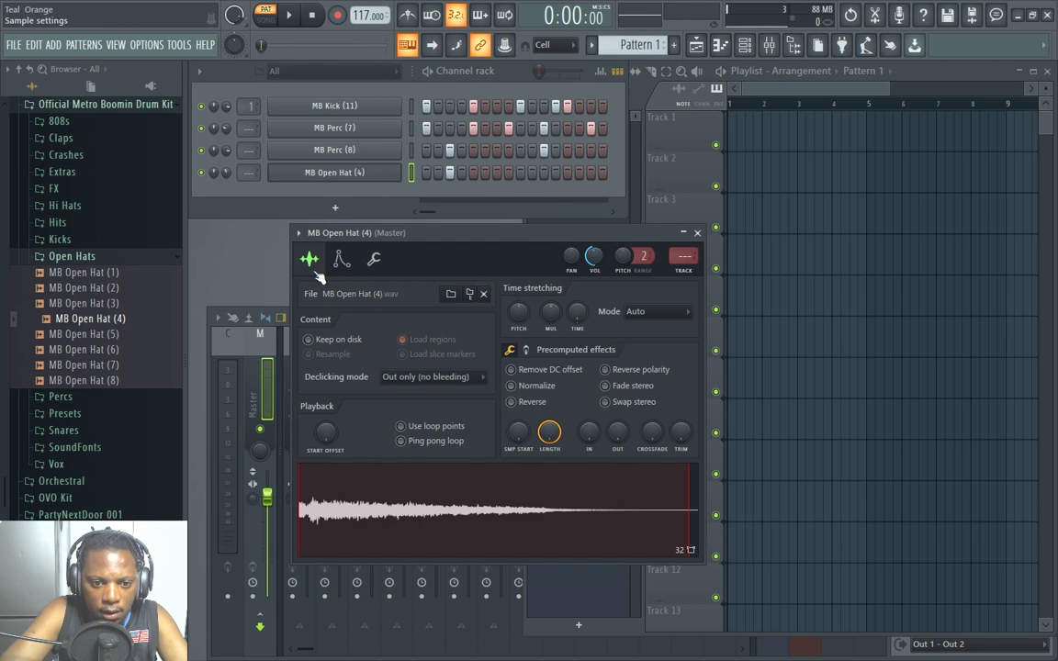
drag(620, 437, 613, 438)
key(space)
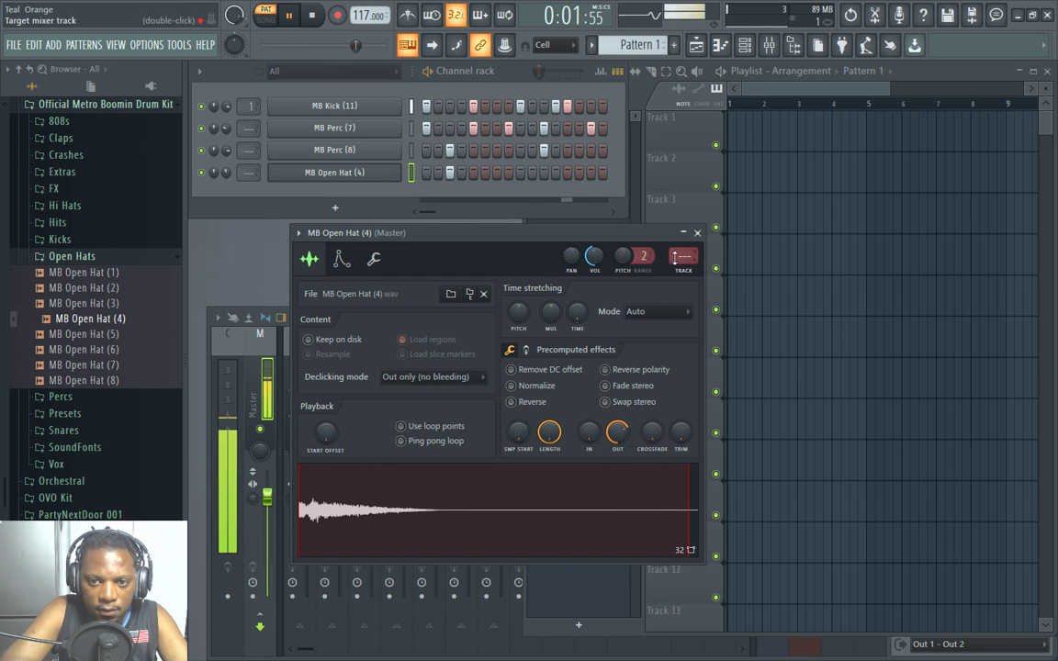
key(space)
Adjust the MB Open Hat (4) trim, close its settings, and play the pattern with an open hat hit added on step 11.
drag(681, 433, 683, 428)
click(697, 232)
key(space)
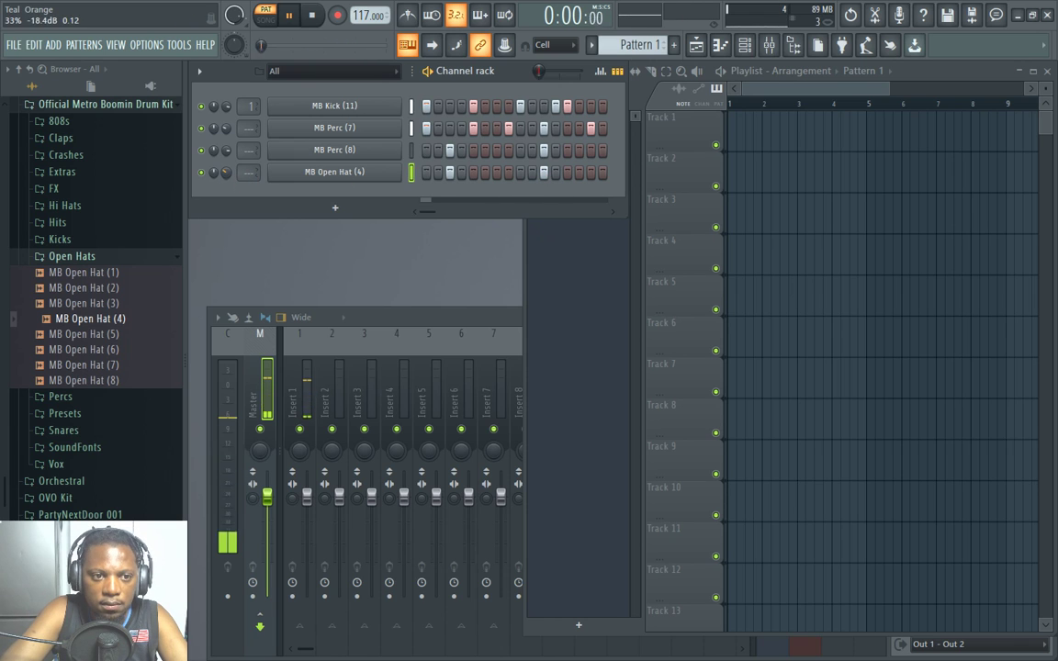
Audition samples in the kit's Percs folder, add MB Perc (10) as a new channel, and play the pattern.
click(91, 258)
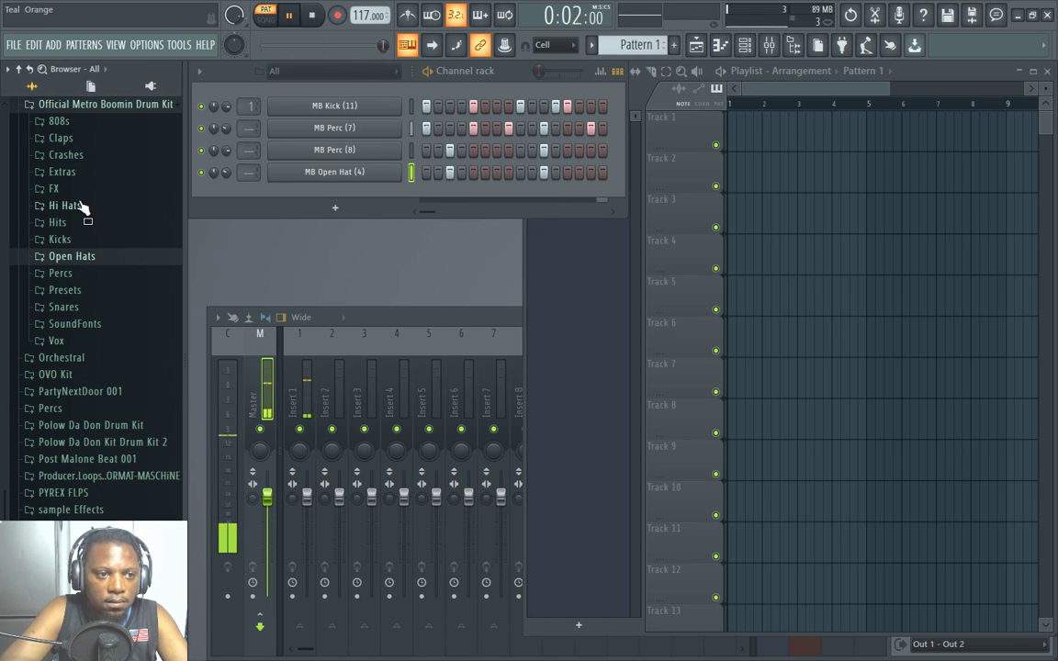
key(space)
click(83, 273)
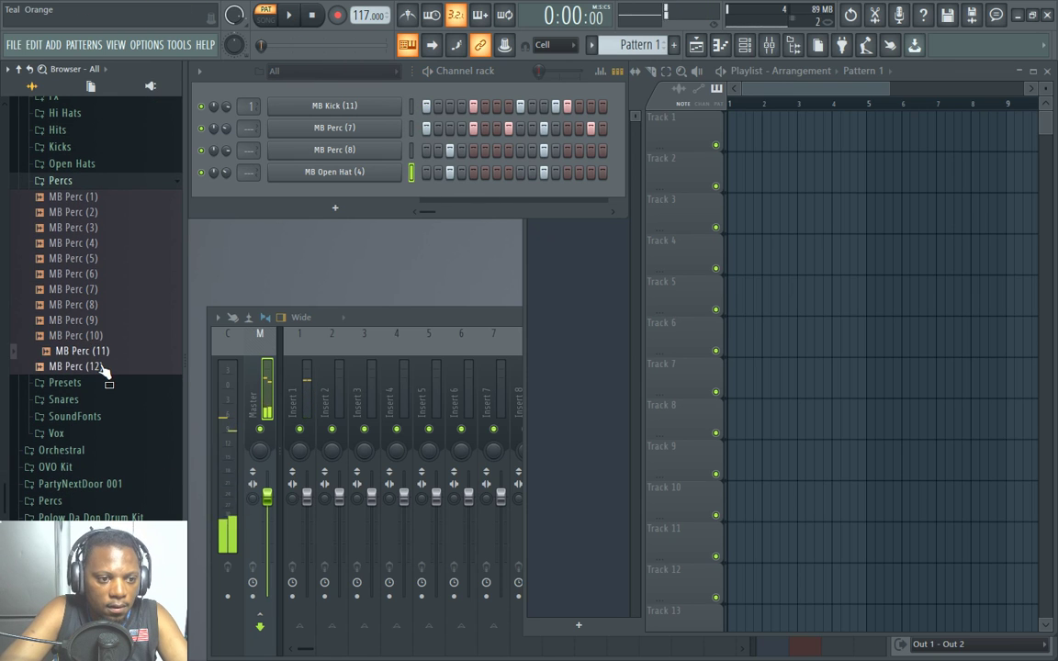
click(92, 336)
drag(101, 338, 328, 206)
key(space)
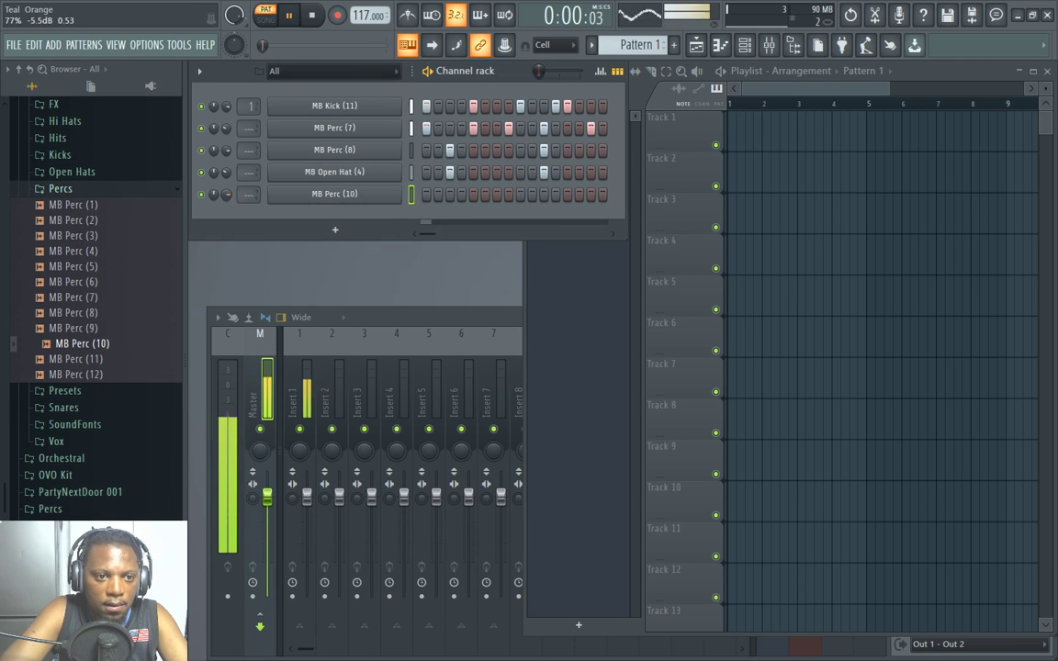
Place MB Perc (10) hits on steps 9, 12 and 15.
click(520, 193)
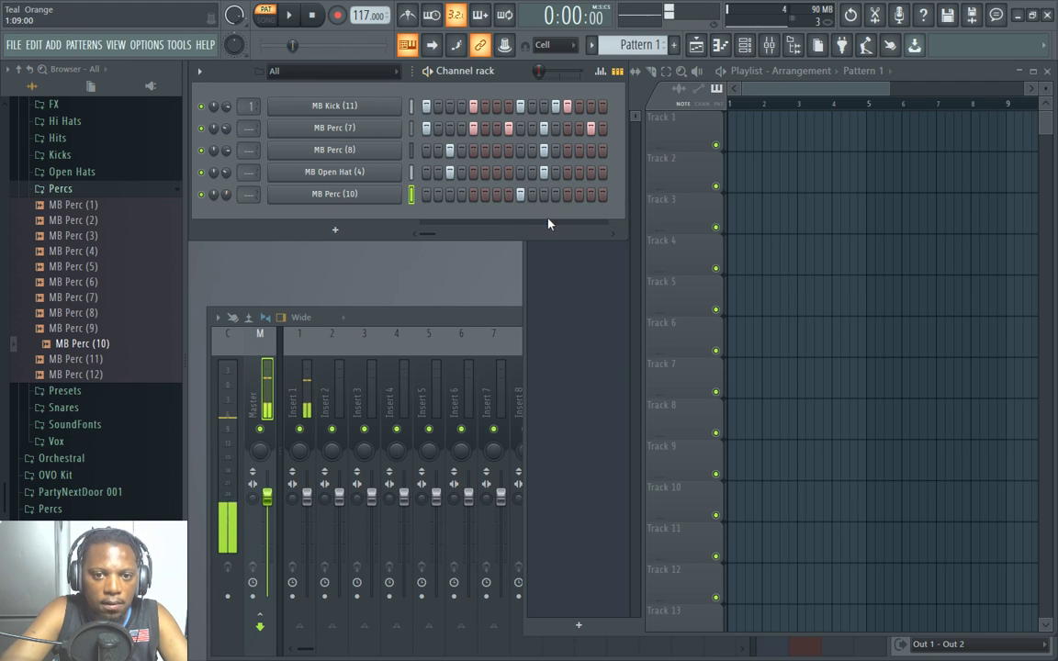
click(556, 194)
click(590, 194)
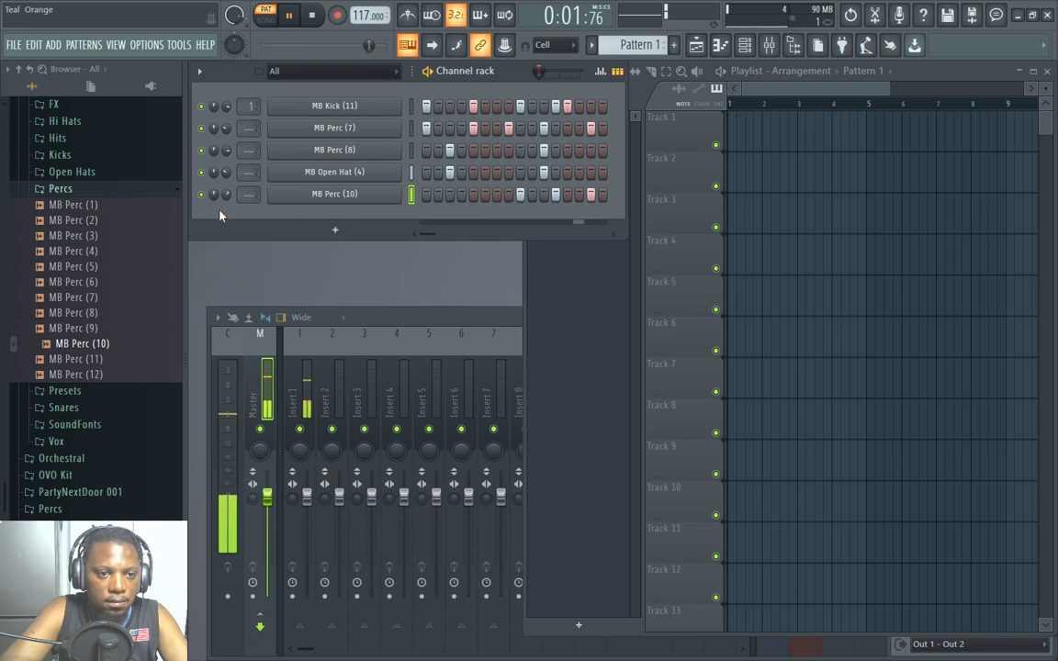
Stop playback, audition MB Perc (1) from the Percs folder, and add it as a new channel.
click(81, 189)
scroll(80, 221, up, 3)
click(61, 281)
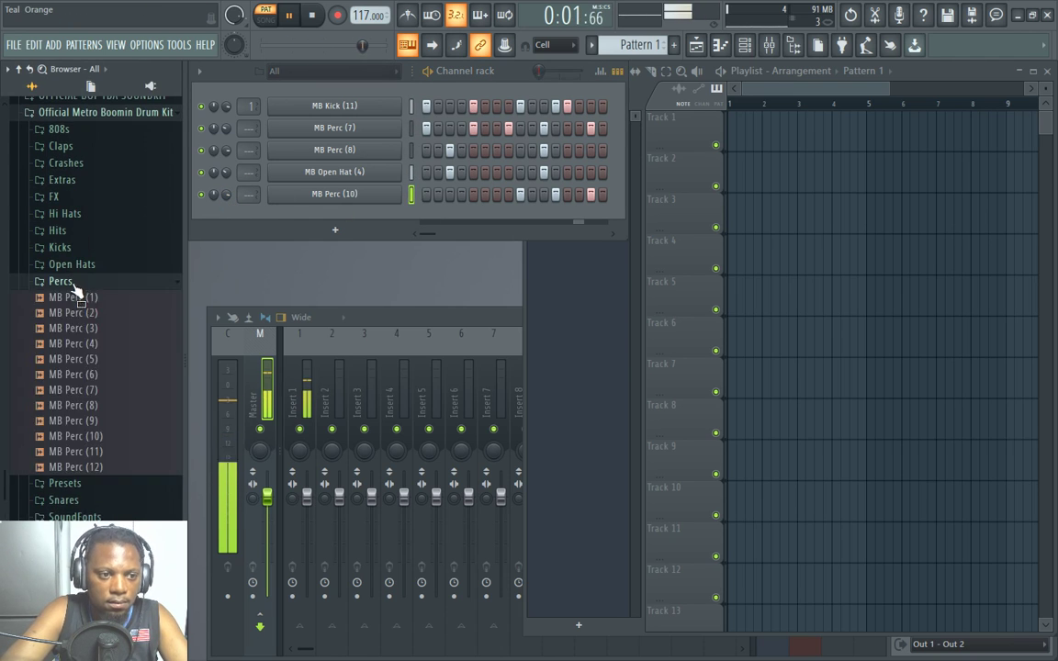
key(space)
click(99, 298)
drag(101, 298, 240, 219)
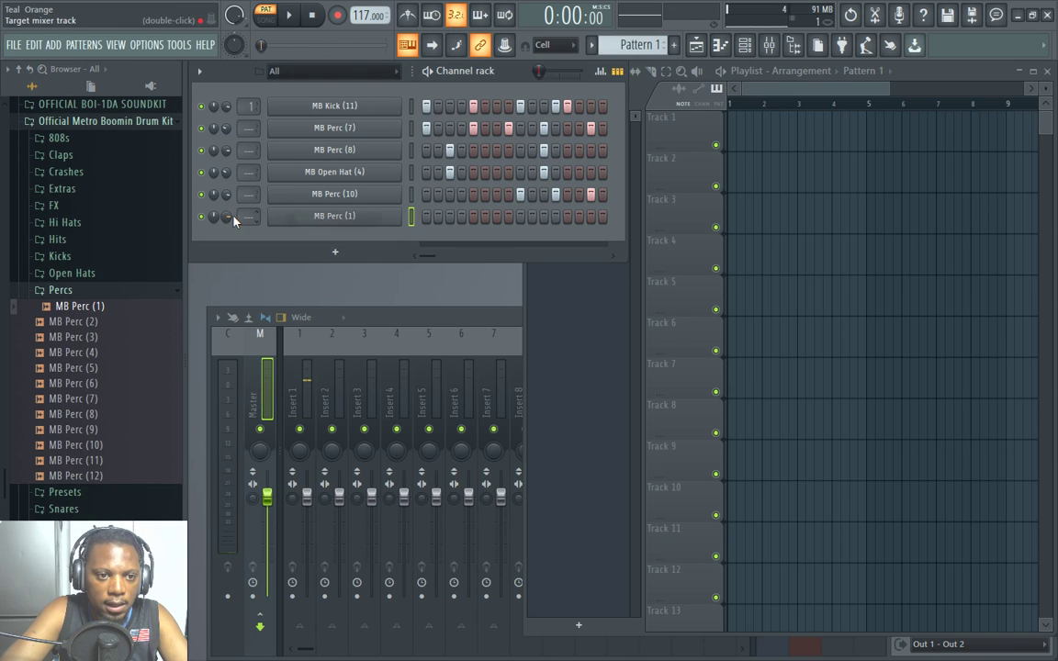
Trim the silence from the MB Perc (1) sample and place its hits on steps 7 and 15 while the pattern plays.
click(334, 216)
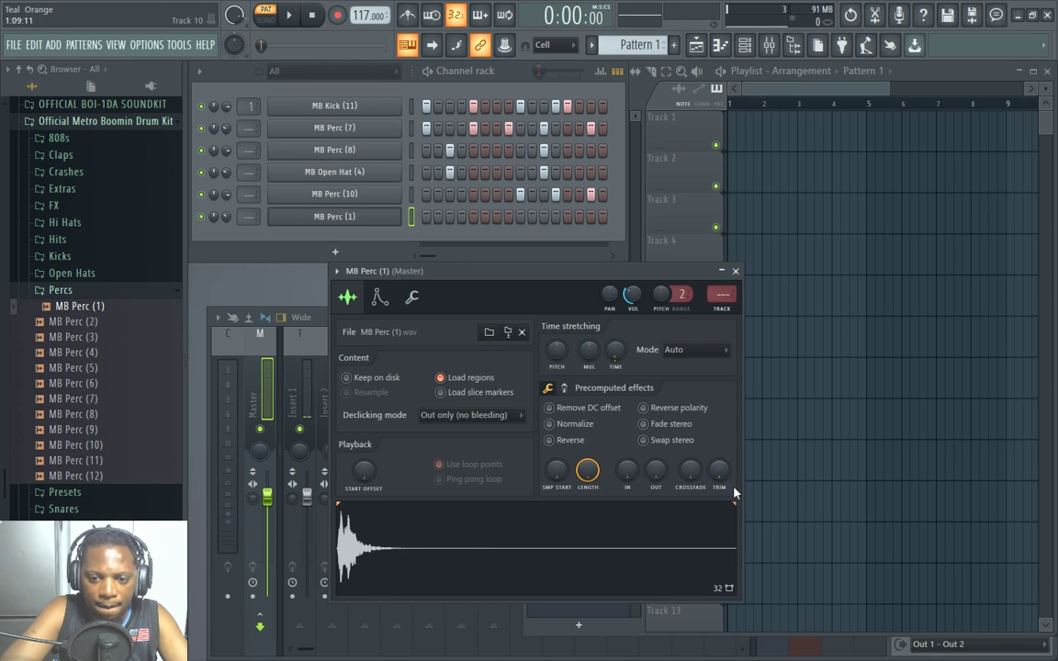
key(space)
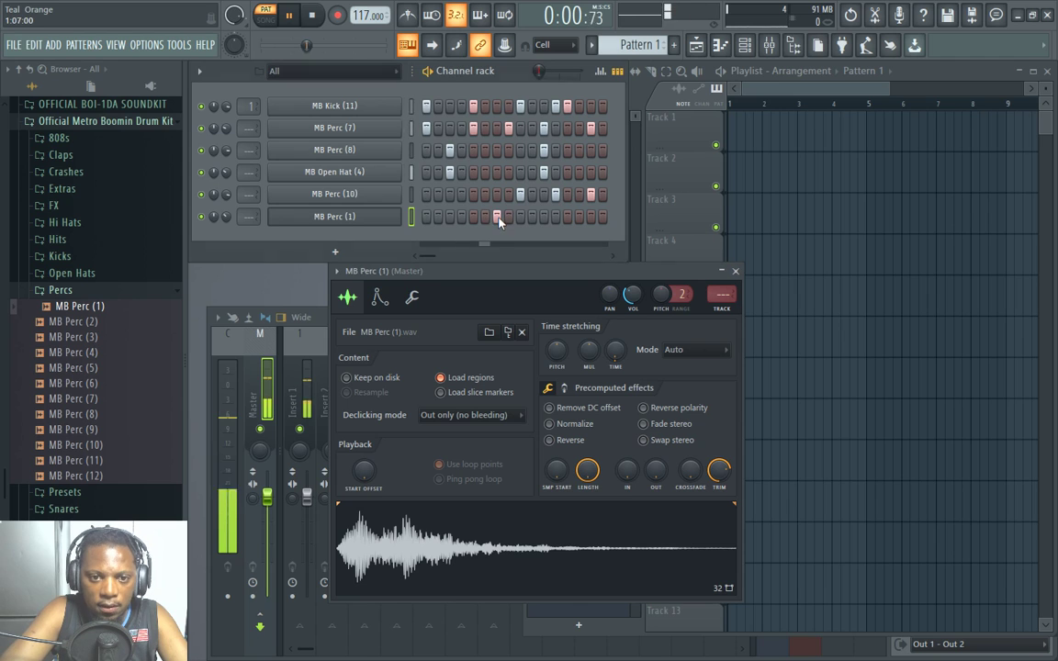
click(497, 217)
click(592, 217)
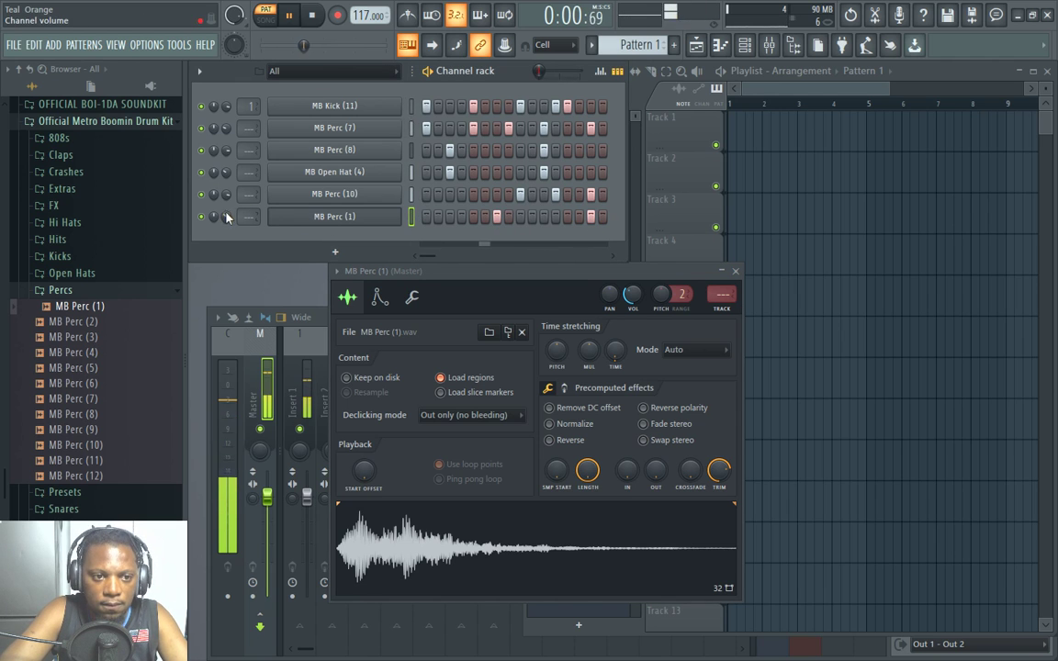
Audition the kit's Claps samples and add MB Clap (9) as a new channel with hits on steps 5, 7, 12 and 15.
click(73, 292)
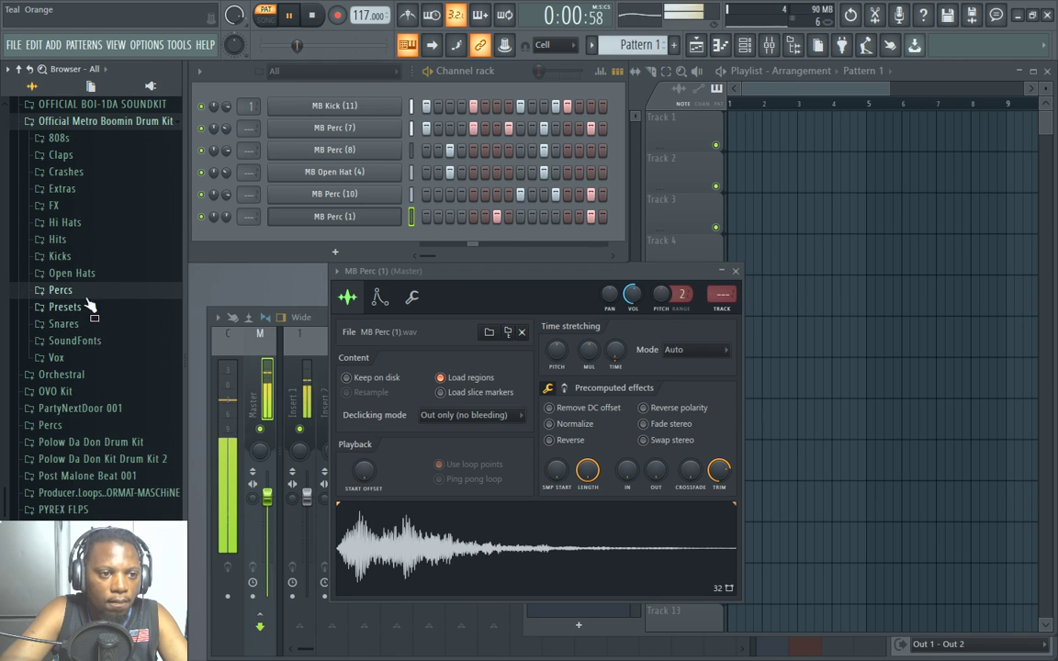
click(101, 189)
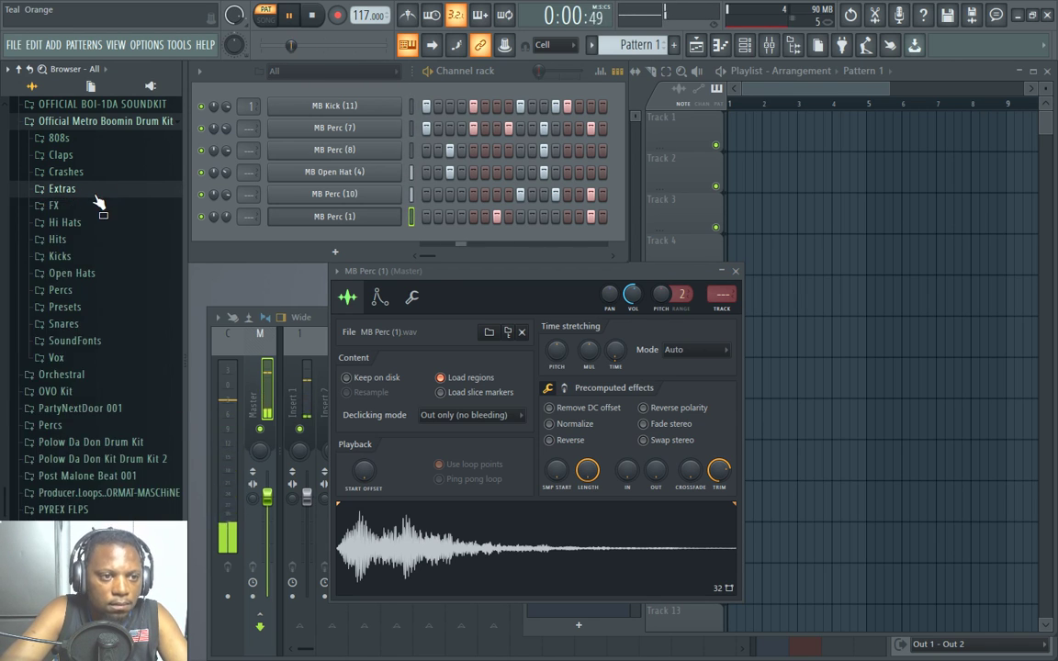
click(90, 156)
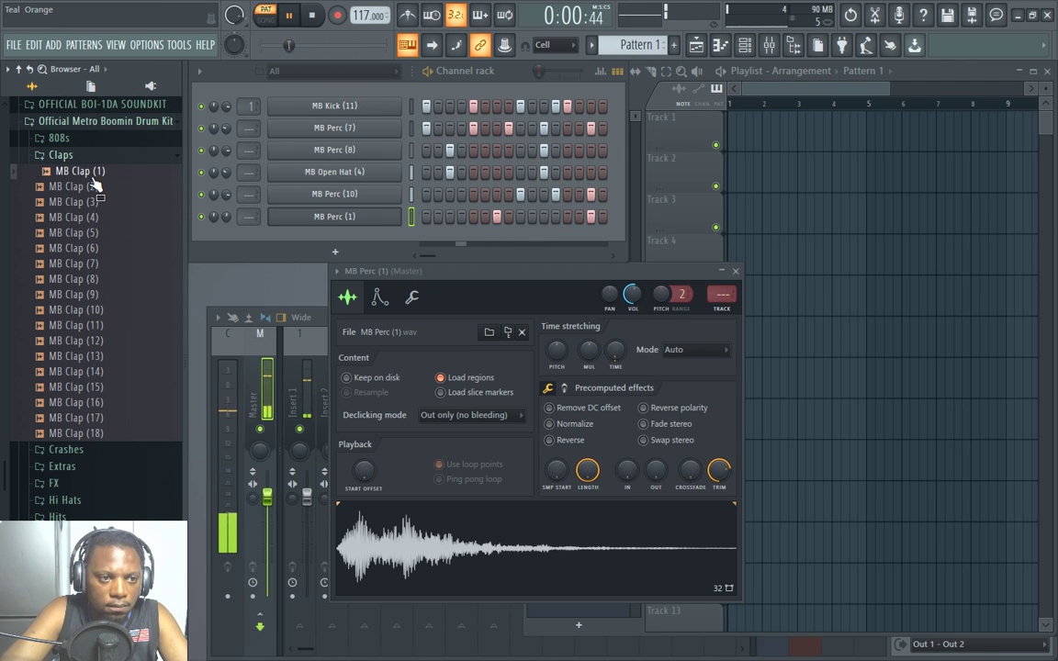
click(100, 264)
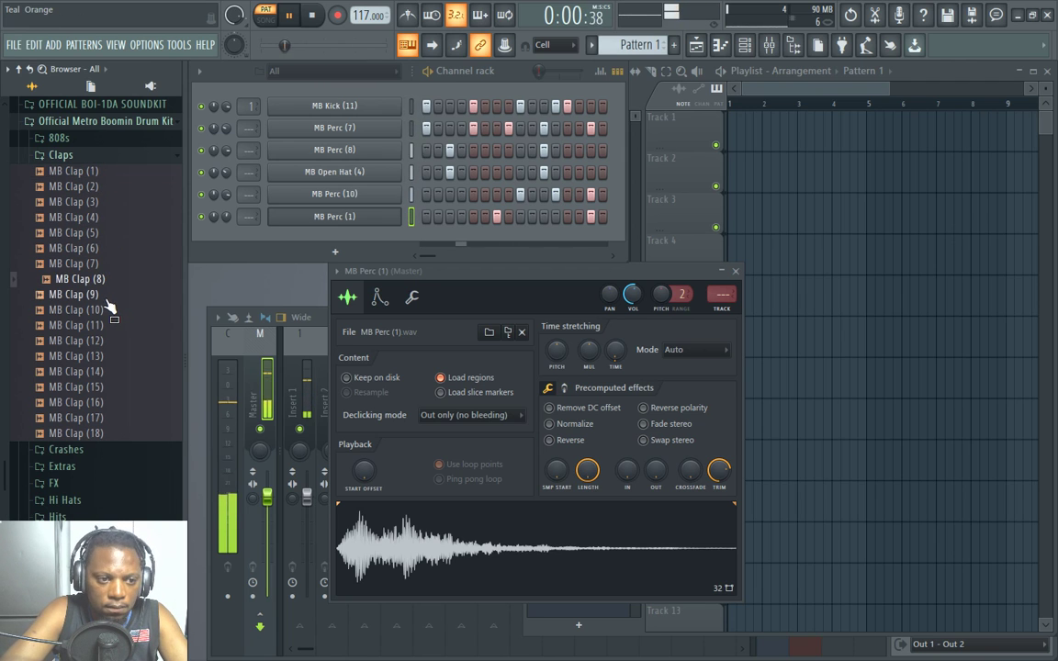
click(99, 278)
click(99, 295)
drag(290, 242, 214, 250)
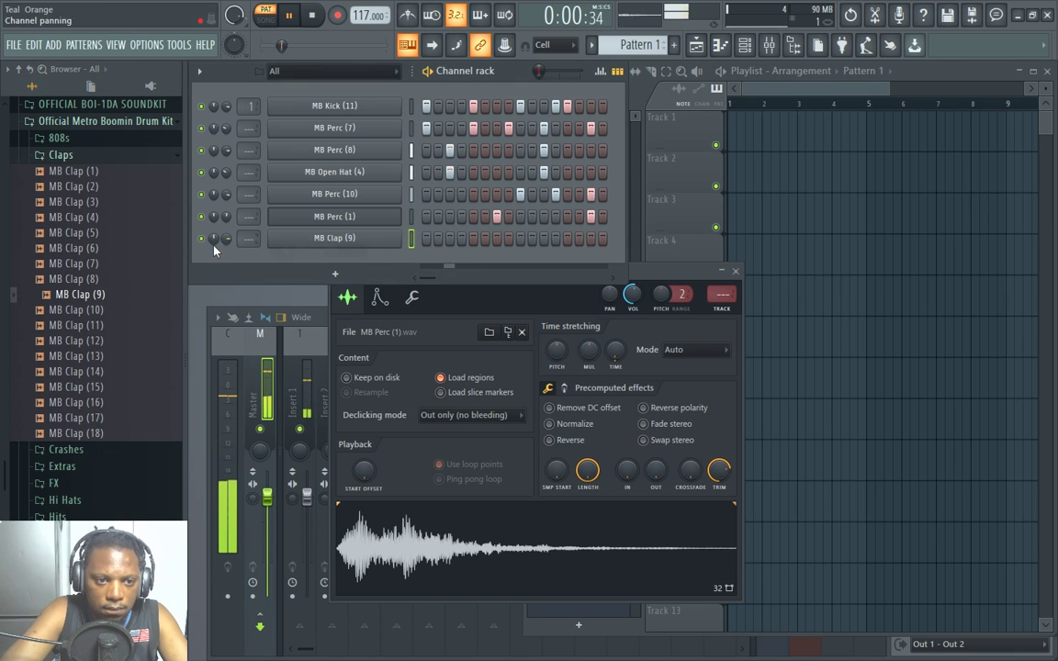
click(555, 239)
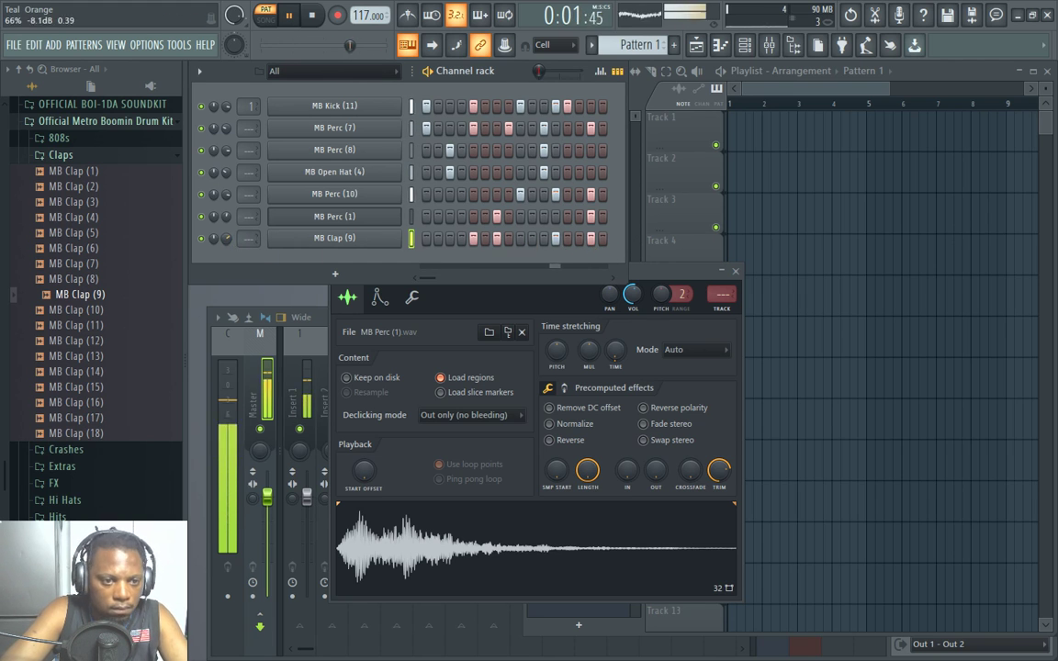
Audition the kit's Vox samples and add MB Vox (9) as a new channel with hits on steps 3 and 11.
click(67, 155)
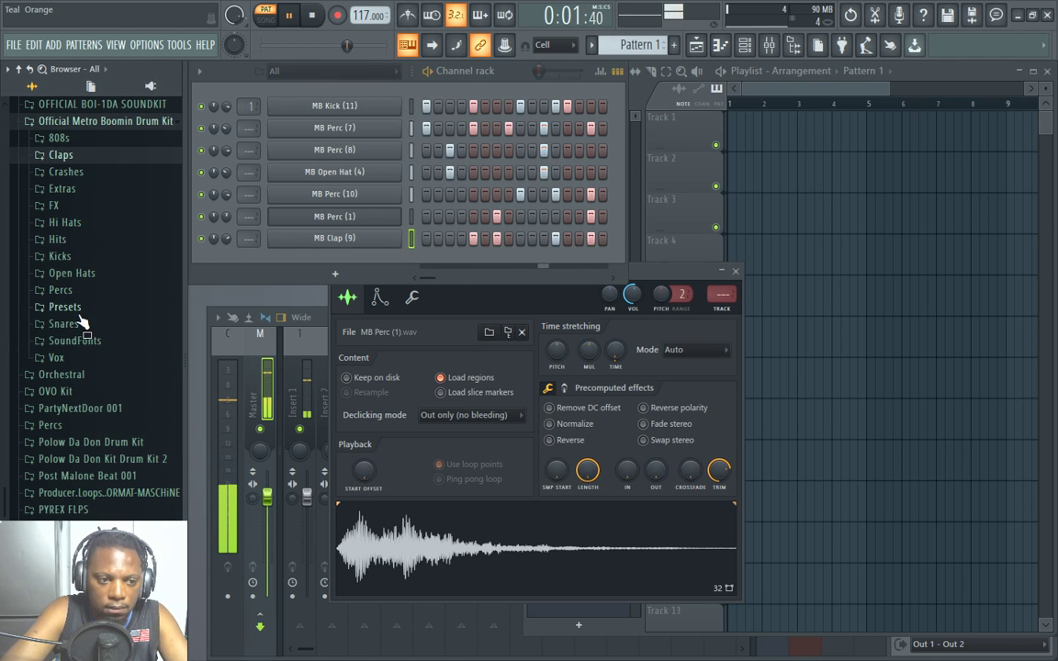
click(57, 358)
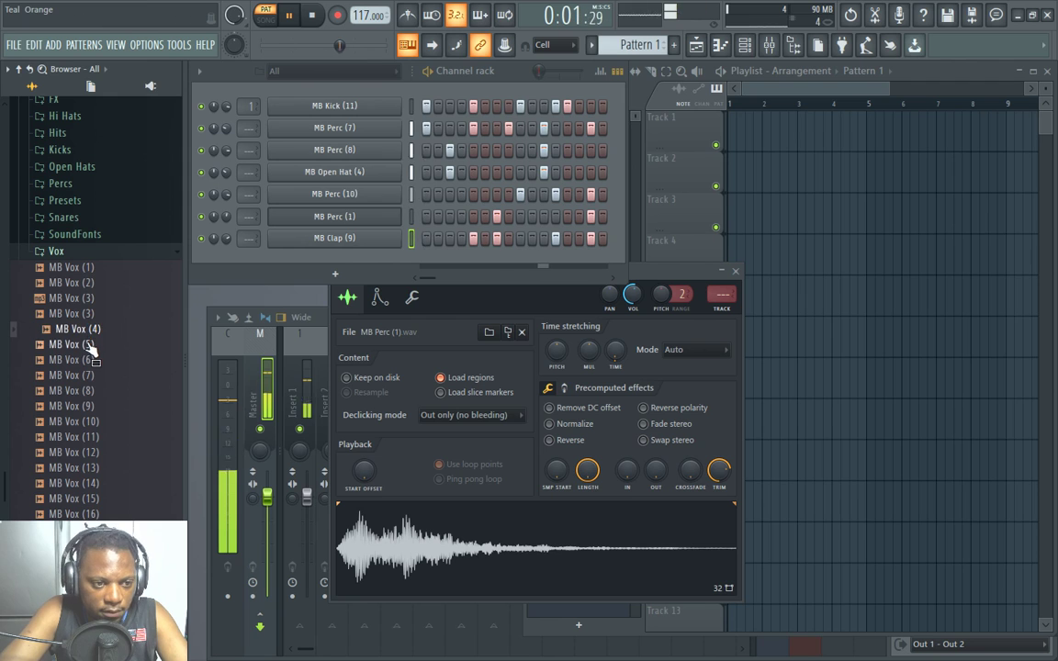
click(97, 408)
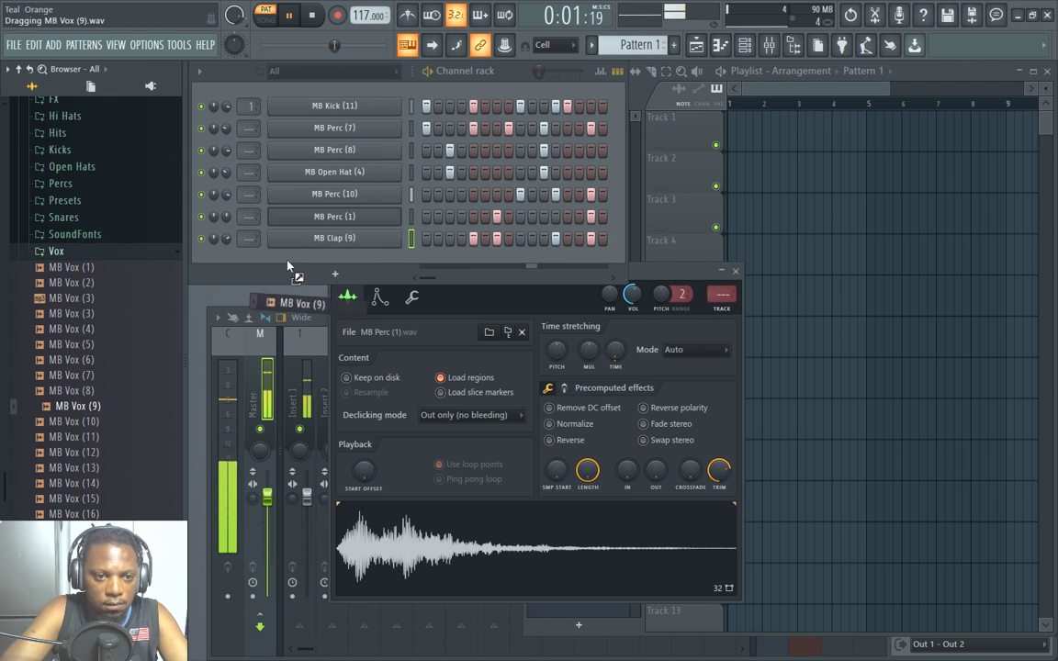
drag(288, 264, 271, 266)
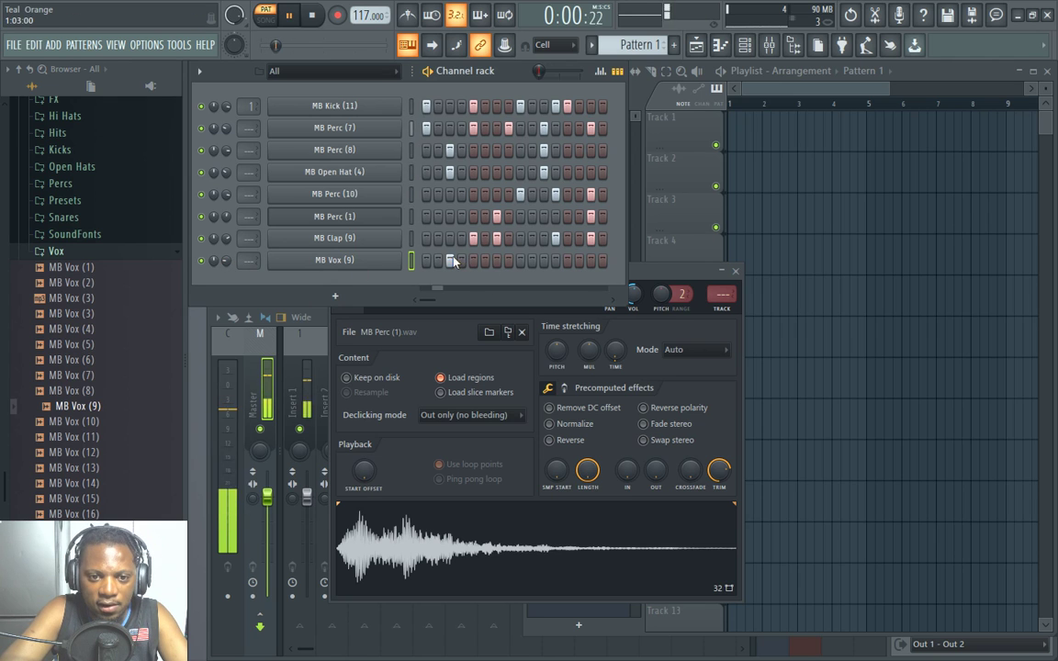
click(544, 262)
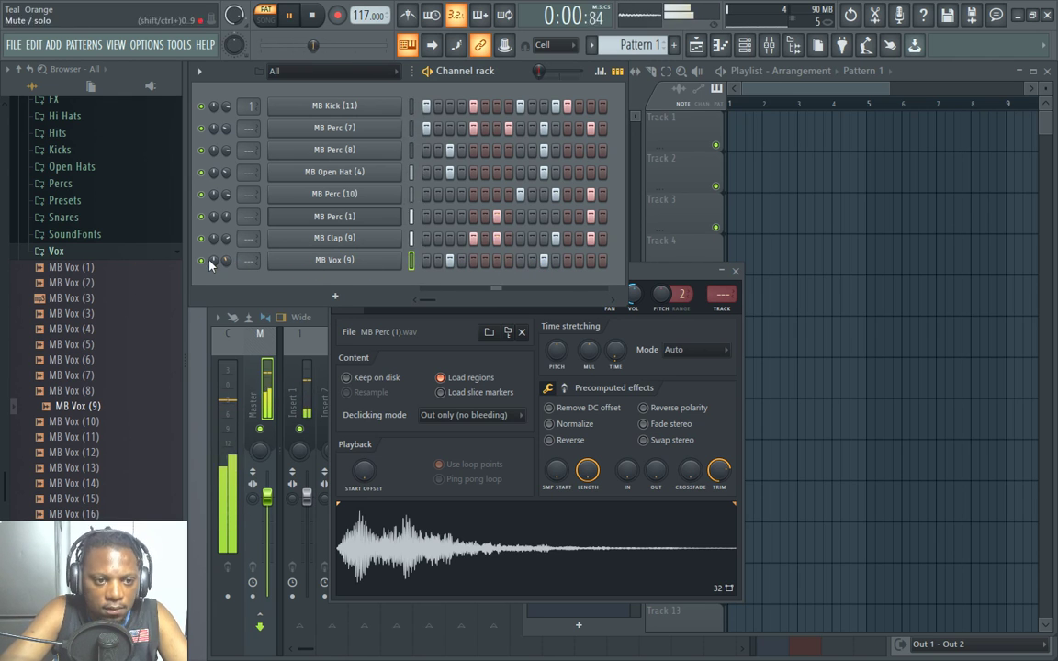
Close the Vox folder and look through the instruments in the kit's SoundFonts folder.
click(103, 254)
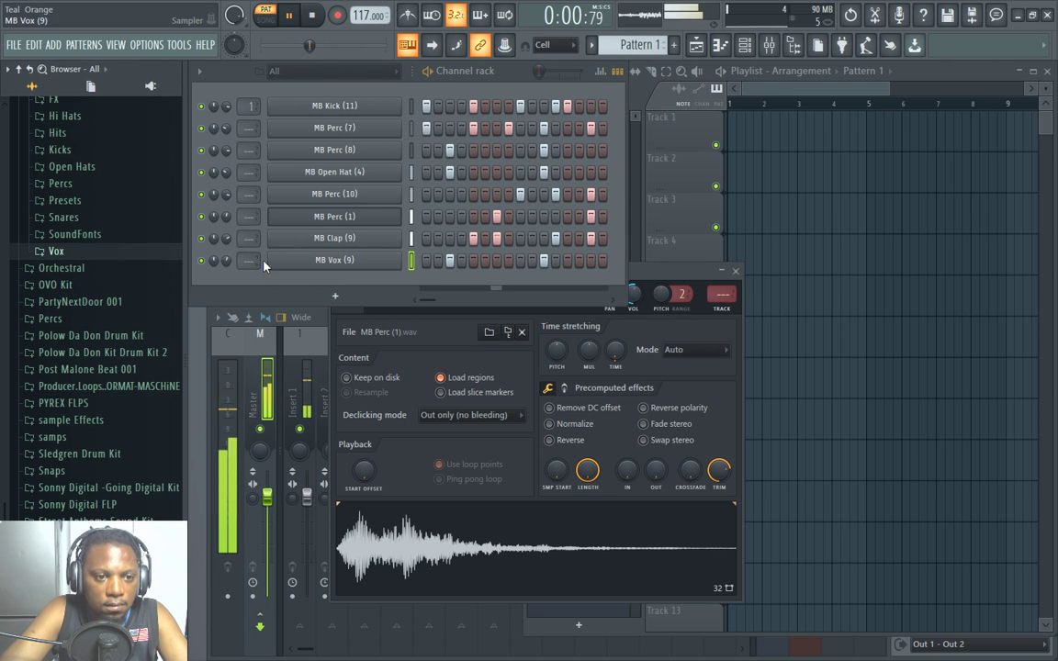
scroll(102, 276, up, 2)
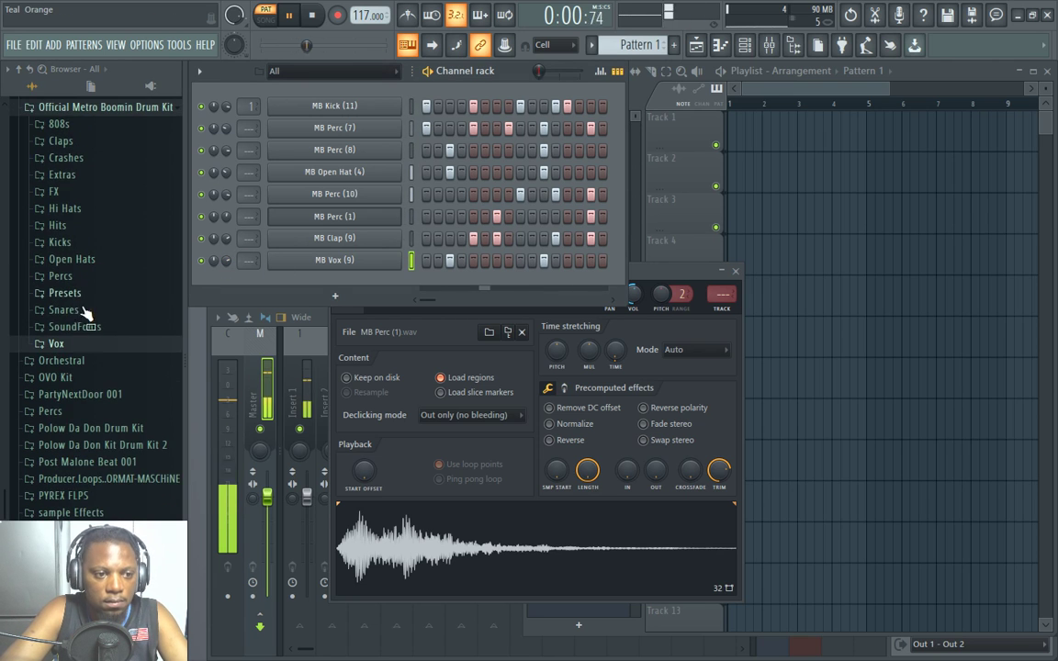
click(87, 324)
scroll(138, 338, down, 1)
scroll(130, 331, up, 3)
scroll(115, 345, down, 4)
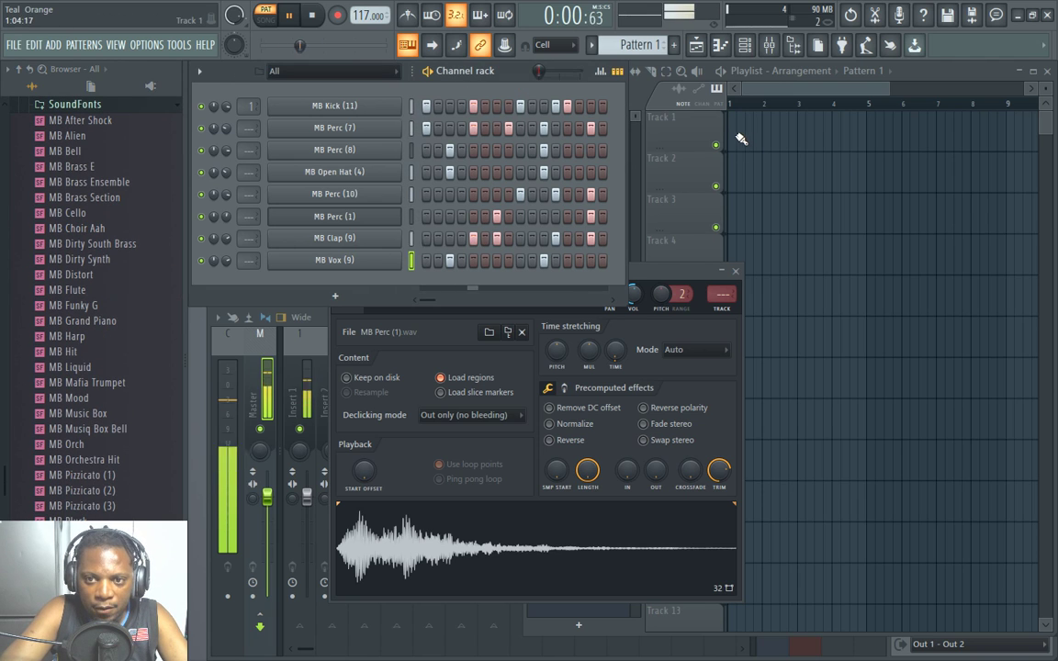
Paint four consecutive Pattern 1 clips across bars 1 to 4 on playlist Track 1, and stop playback.
drag(736, 147, 840, 140)
key(space)
click(242, 73)
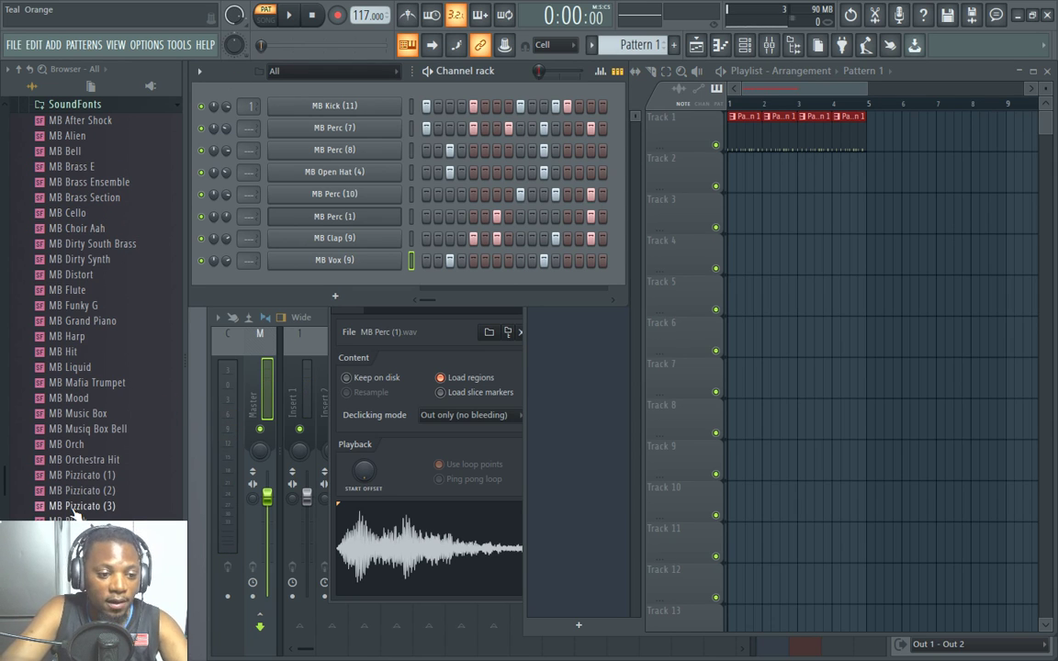
Add the MB String soundfont as a new channel while the pattern plays, and close its plugin window.
key(space)
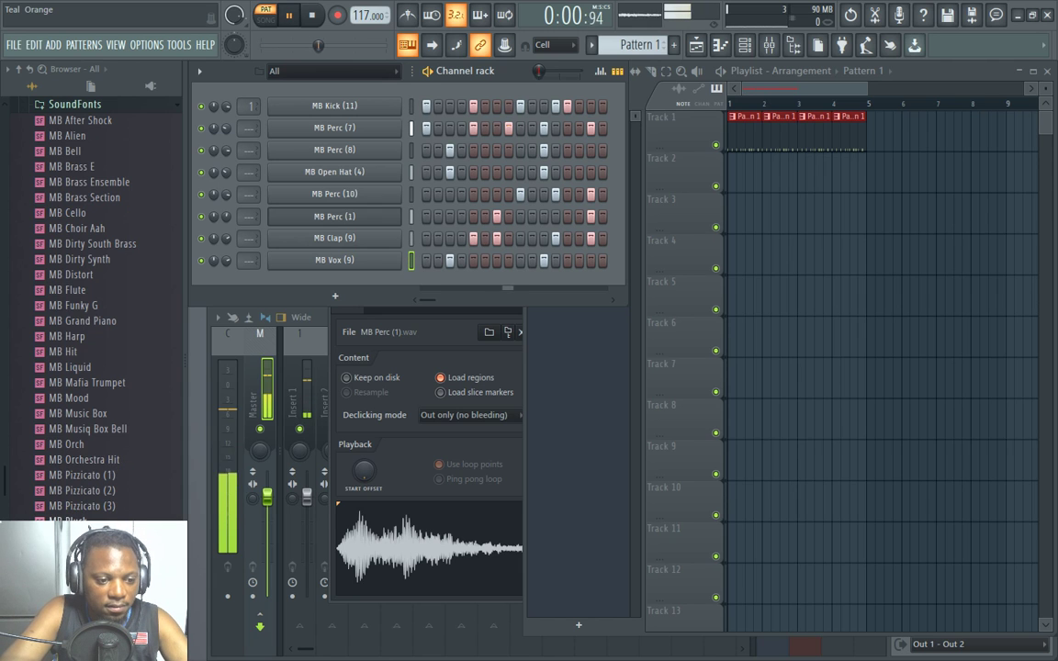
scroll(133, 487, down, 3)
drag(128, 491, 240, 431)
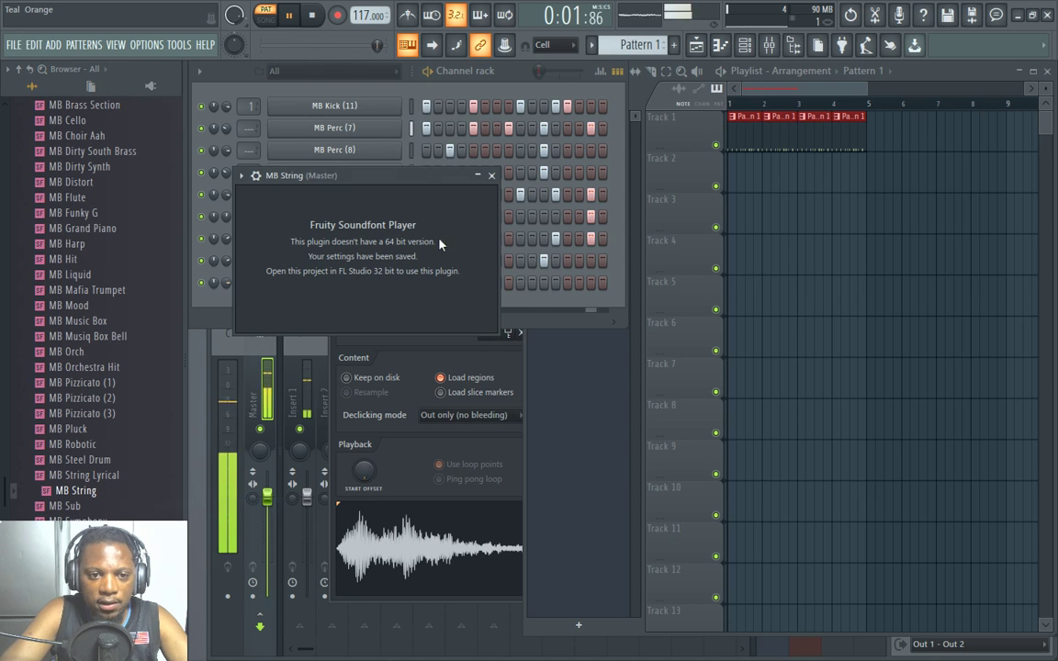
click(491, 175)
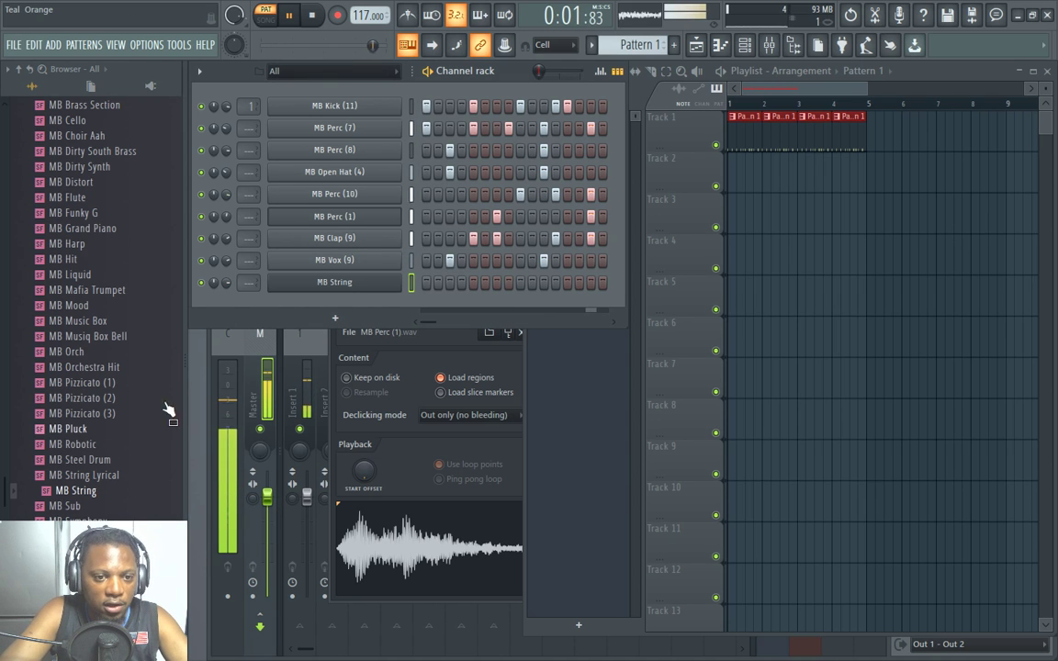
Stop playback, switch from the SoundFonts folder to the kit's Presets folder, and load MB Piano (2) into a new channel.
key(space)
scroll(129, 360, up, 7)
scroll(128, 360, up, 2)
click(80, 473)
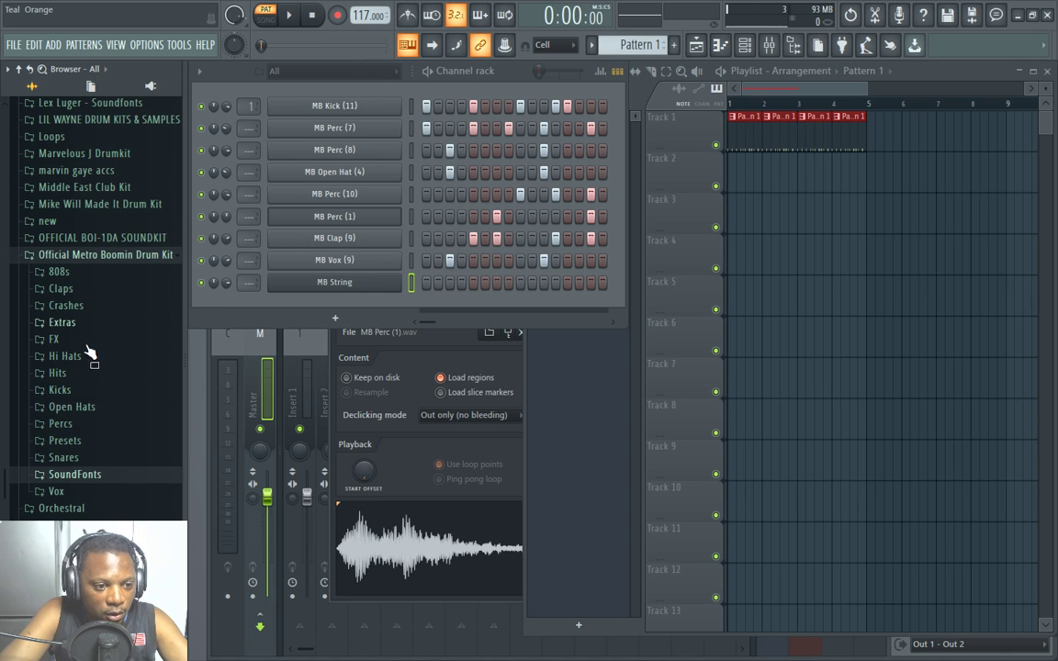
click(101, 441)
scroll(115, 386, up, 4)
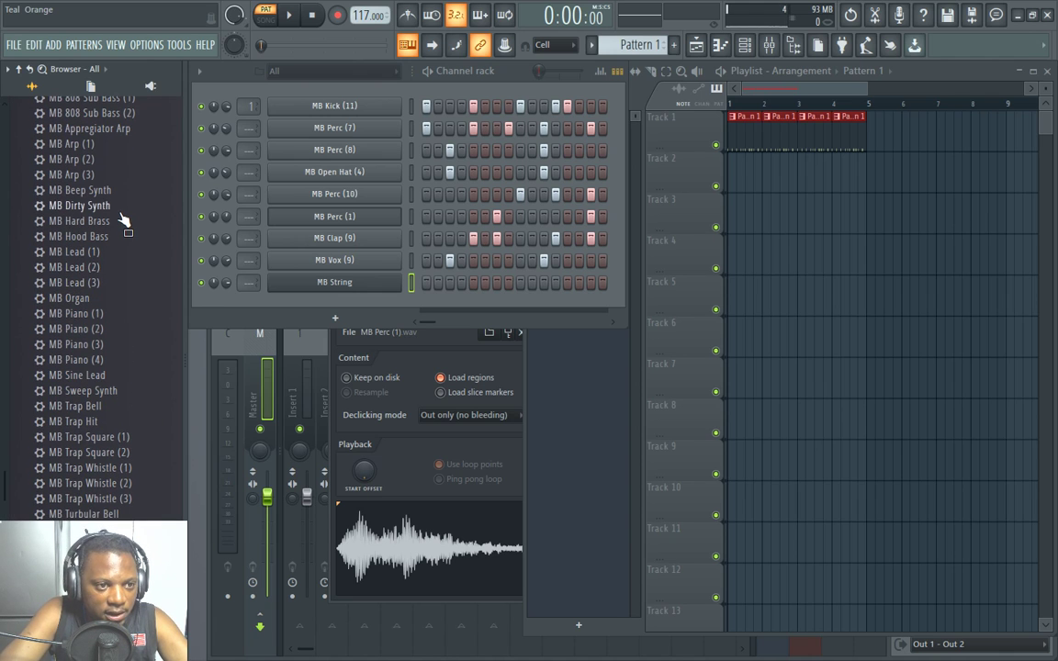
scroll(124, 220, up, 2)
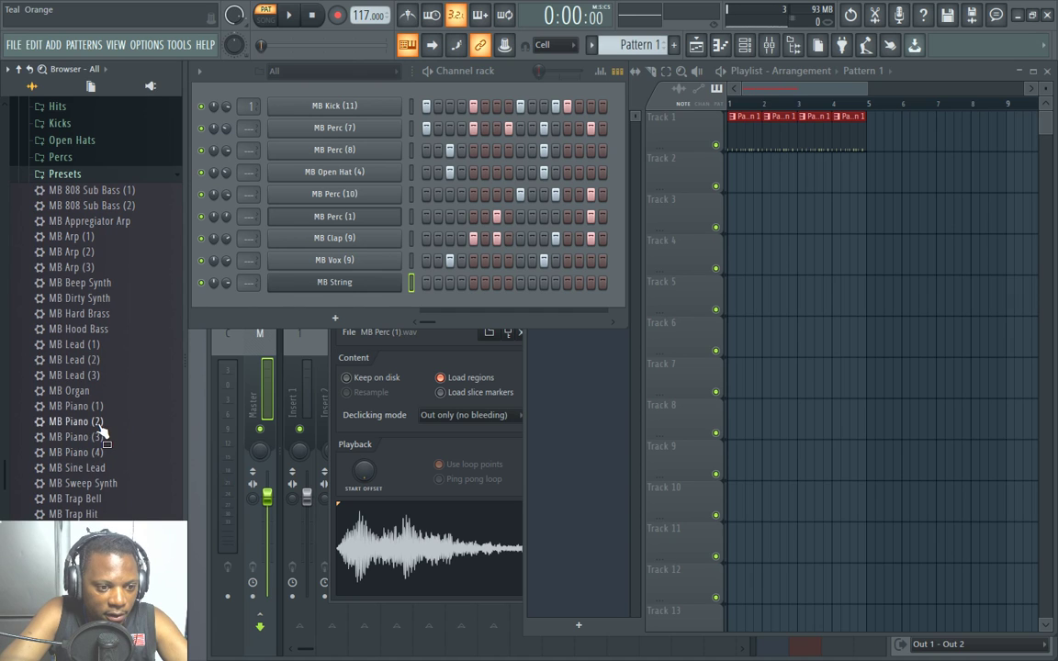
right_click(99, 439)
click(137, 437)
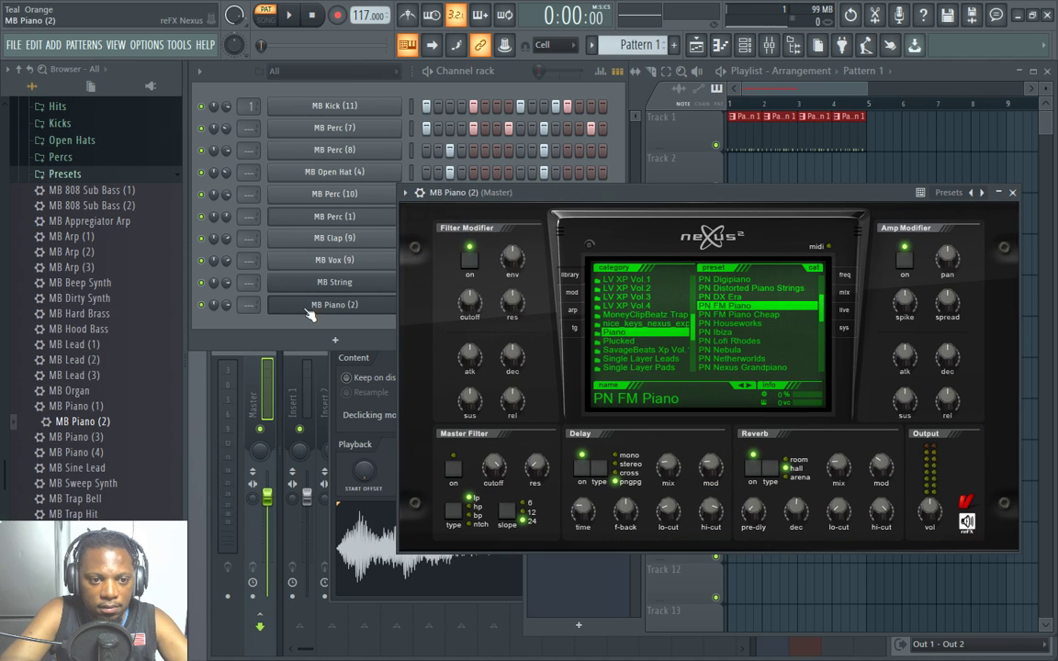
Audition MB Piano (2) over the drum pattern, create an empty Pattern 2, and place its clip at bar 1 of playlist Track 2.
click(282, 336)
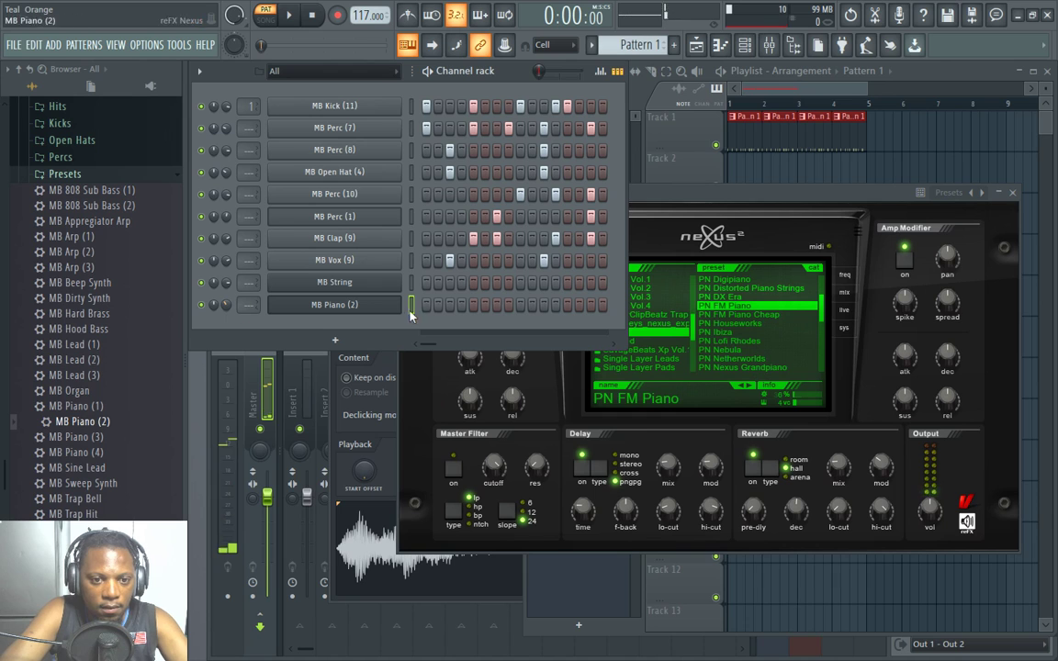
key(space)
key(F5)
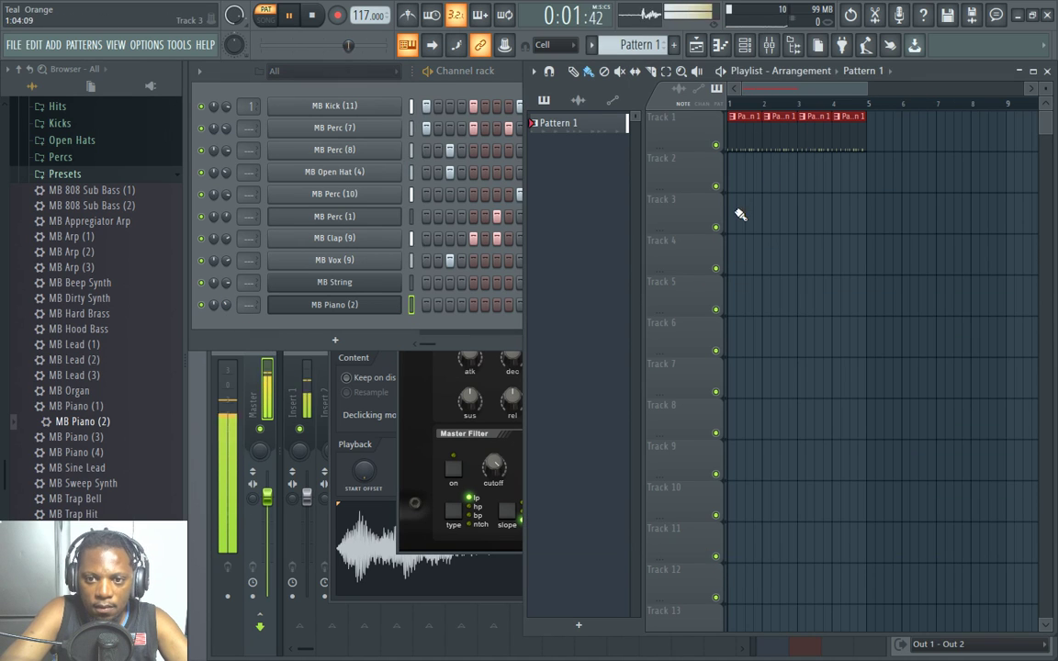
key(space)
key(F4)
click(734, 177)
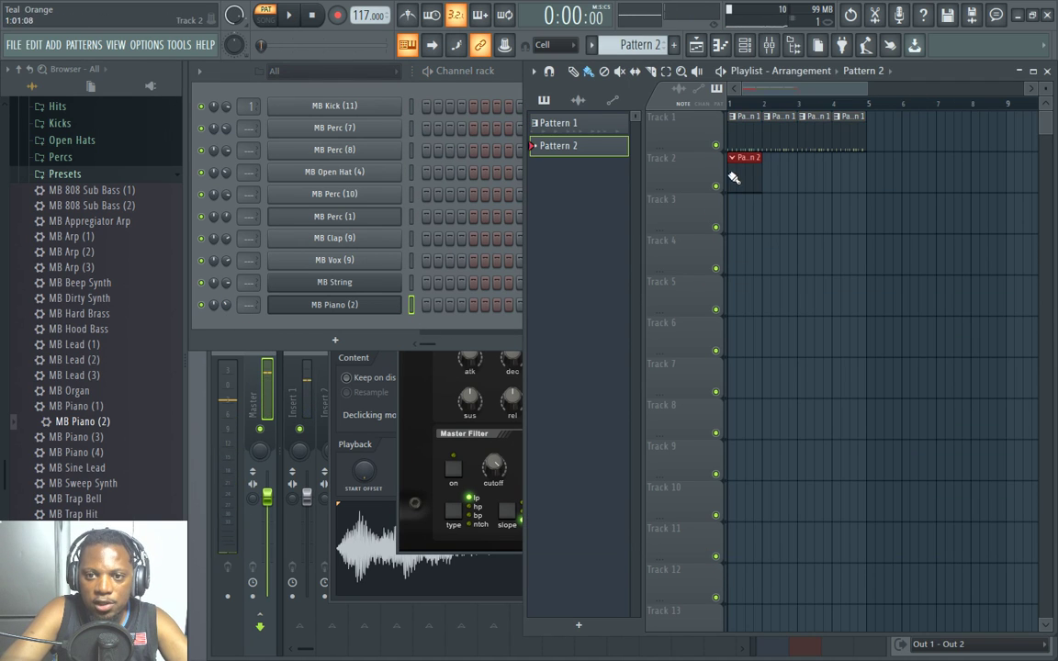
Open the MB Piano (2) channel's piano roll for Pattern 2 and draw an A1 note at the start of bar 1.
click(519, 92)
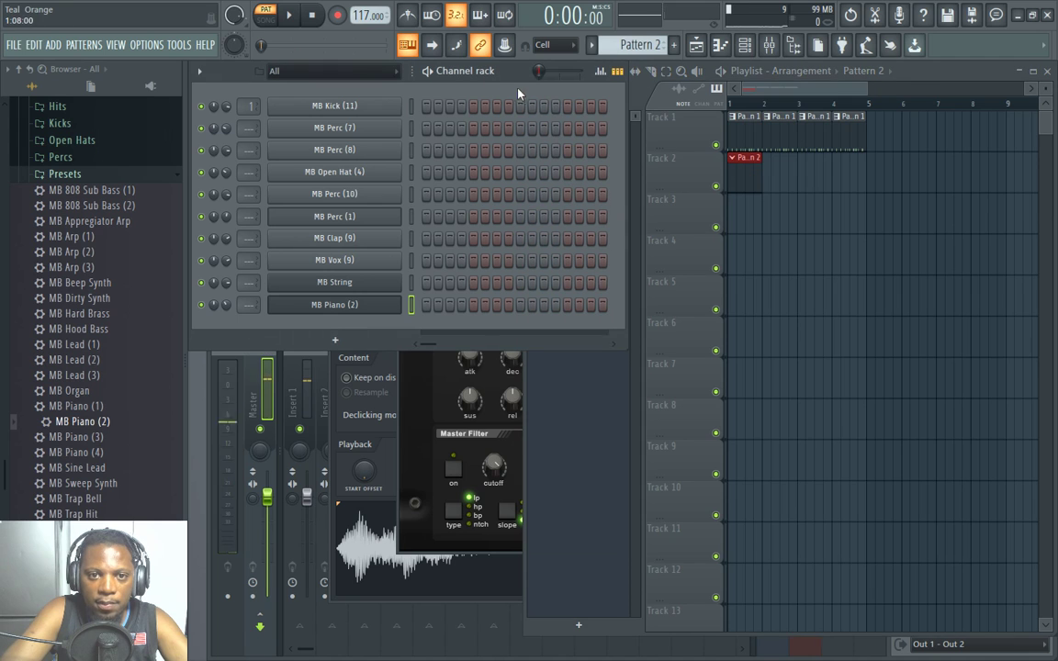
right_click(333, 312)
click(386, 280)
scroll(404, 358, down, 8)
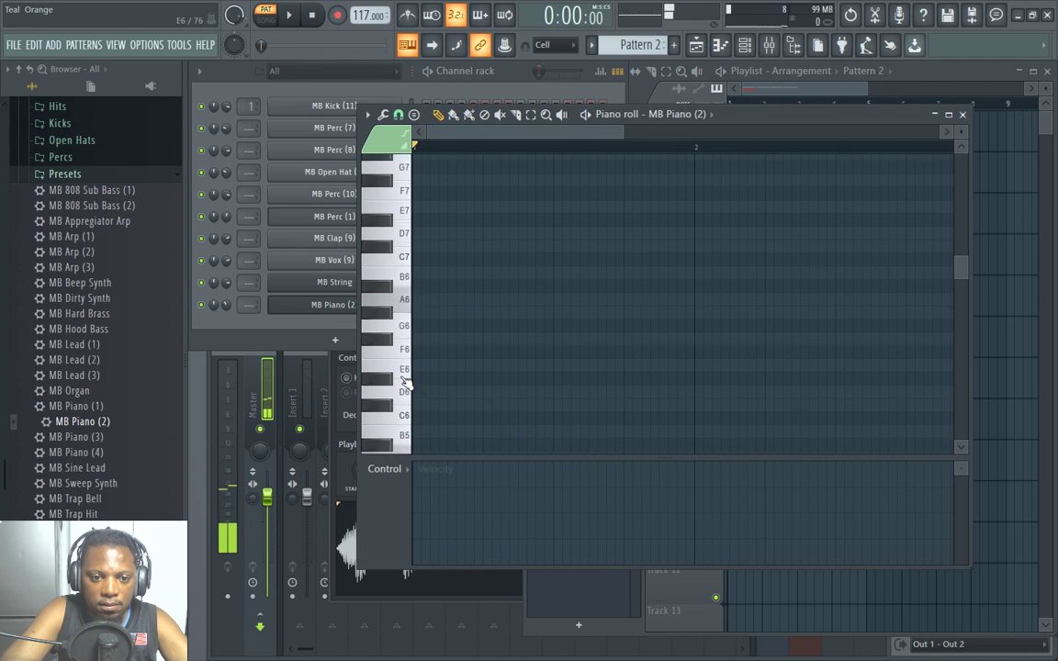
scroll(403, 377, down, 8)
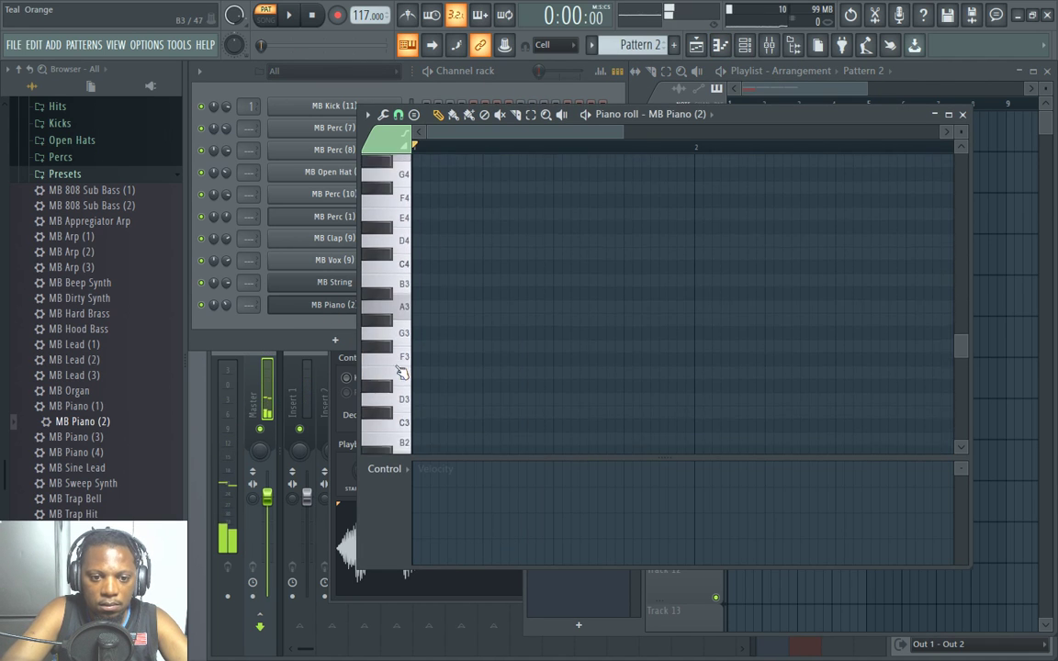
scroll(405, 386, down, 3)
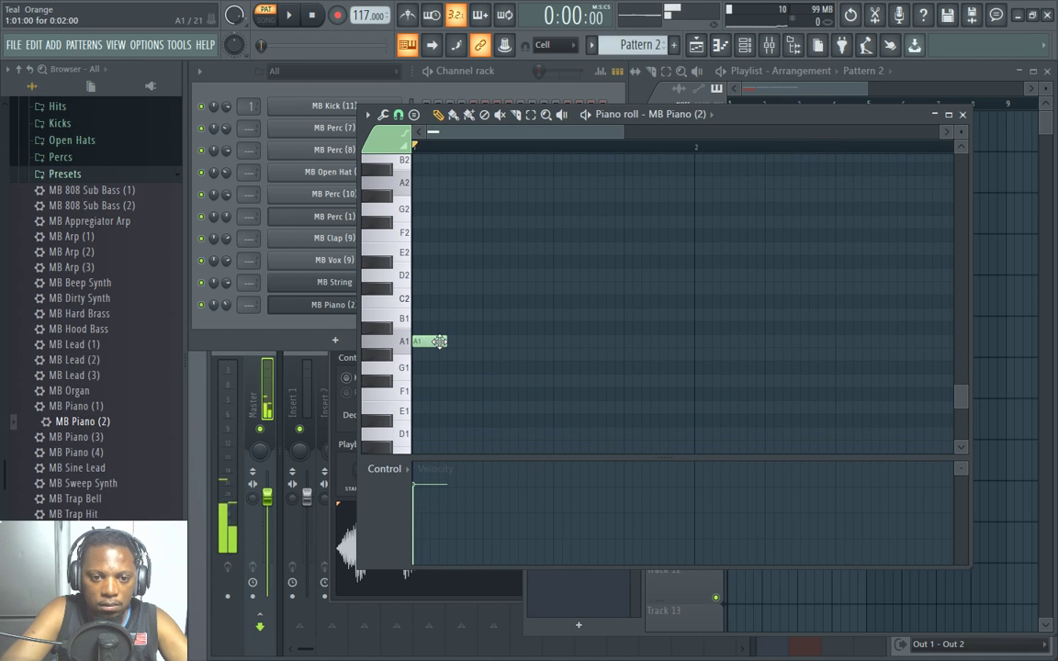
Lengthen the A1 piano note to two full bars and add a matching A1 note across bars 3 and 4.
key(space)
drag(542, 344, 685, 309)
scroll(589, 153, down, 2)
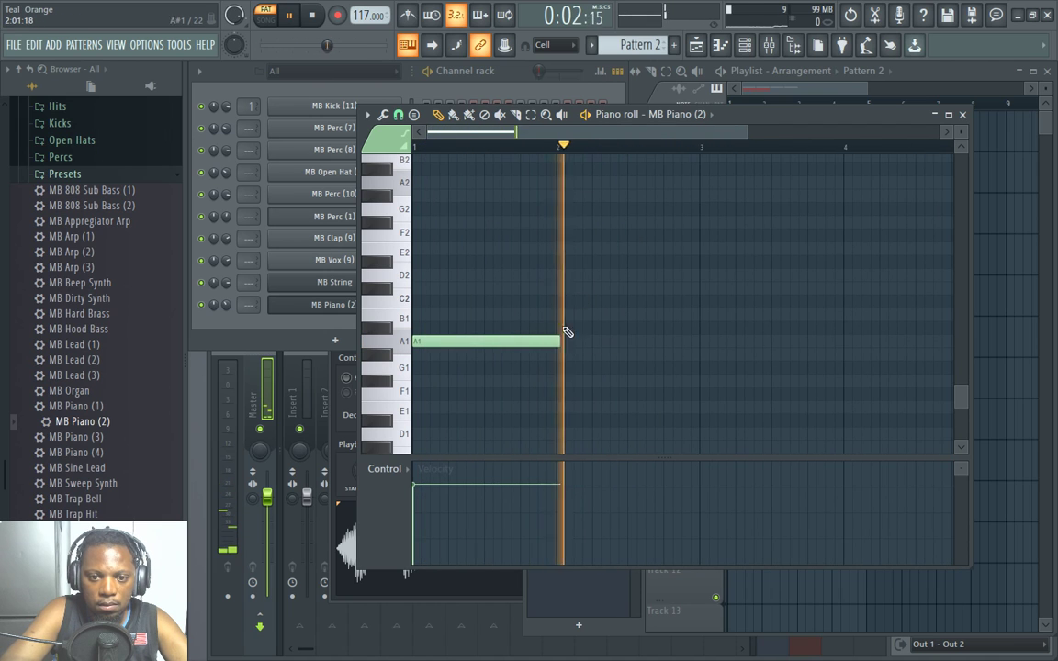
key(space)
drag(551, 343, 697, 343)
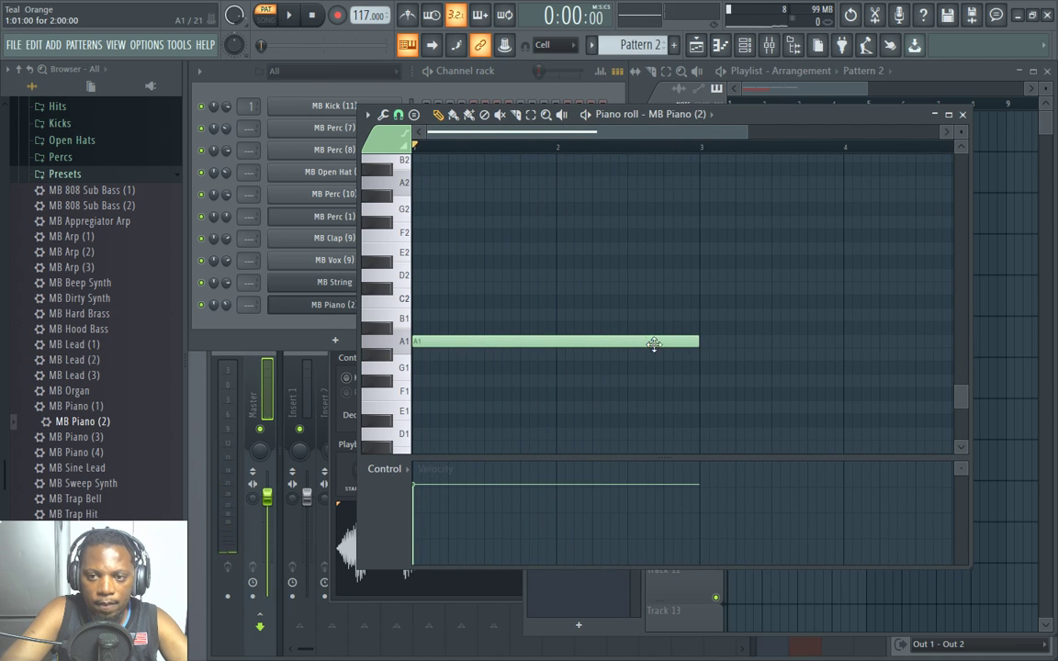
click(713, 347)
scroll(634, 153, down, 1)
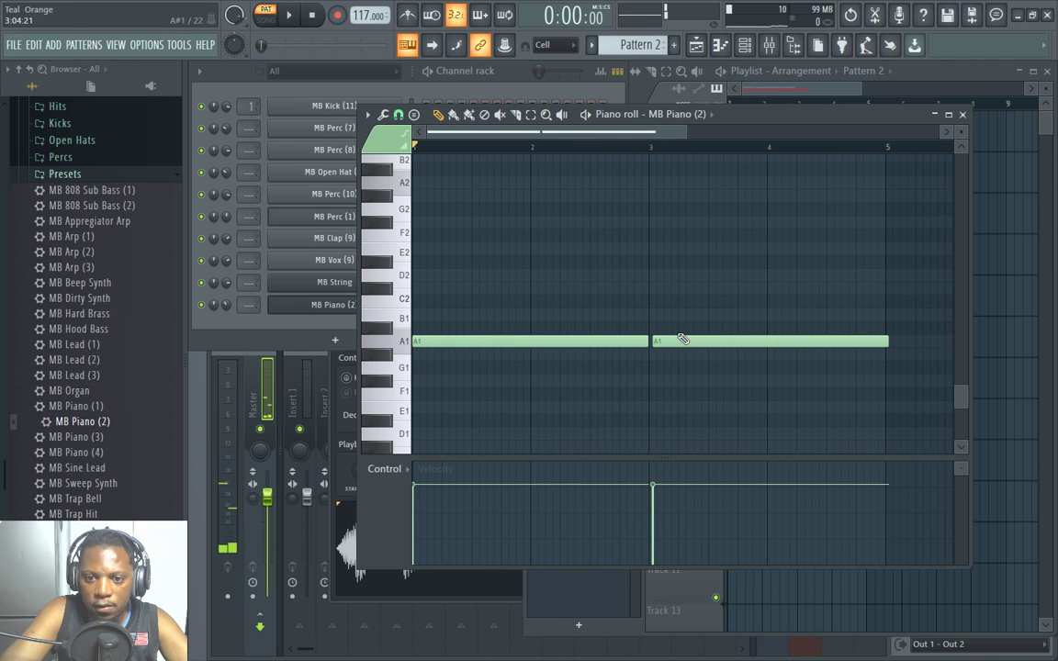
Check Pattern 2 in the playlist, switch from pattern to song mode, and play the arrangement.
click(919, 62)
key(space)
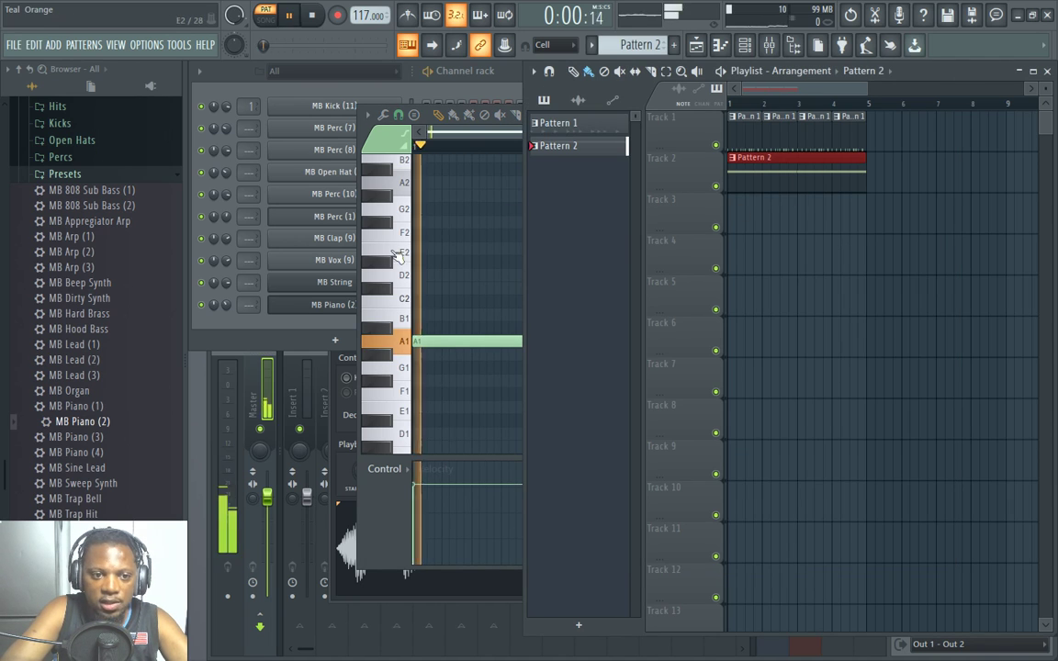
click(202, 280)
key(space)
click(258, 19)
key(space)
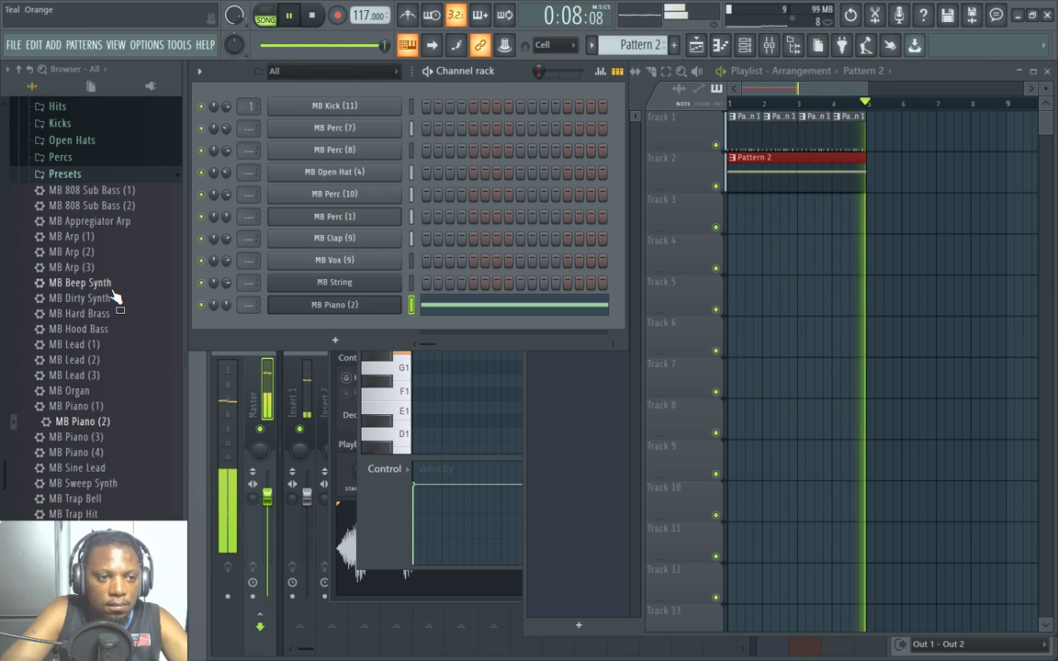
Open the MB Sweep Synth preset in a new channel while the song plays, and return to the channel rack.
scroll(118, 291, down, 2)
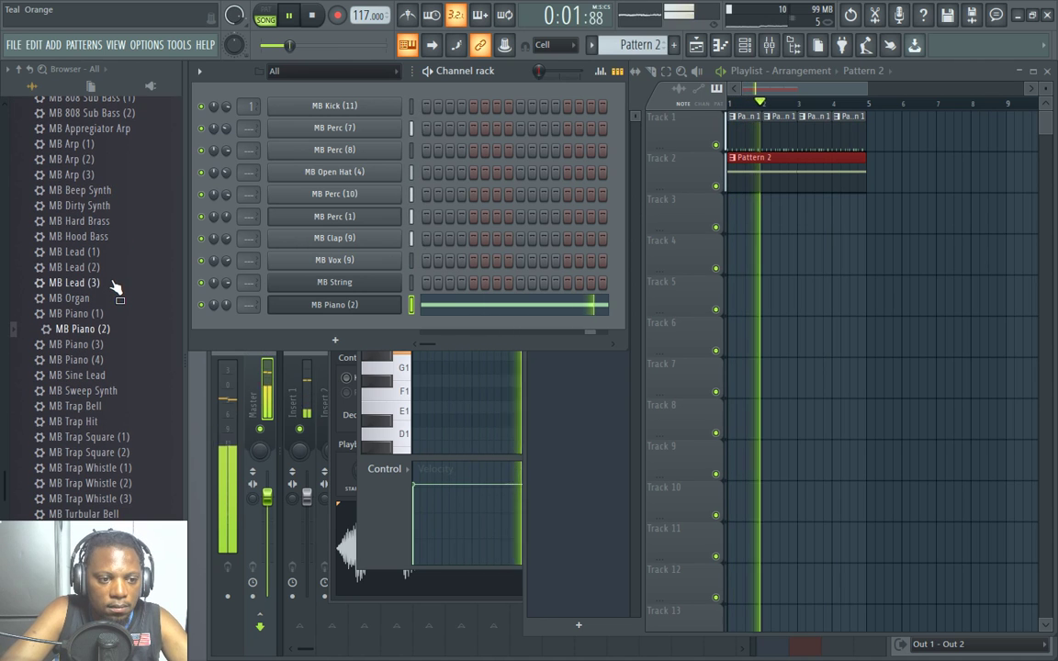
right_click(120, 393)
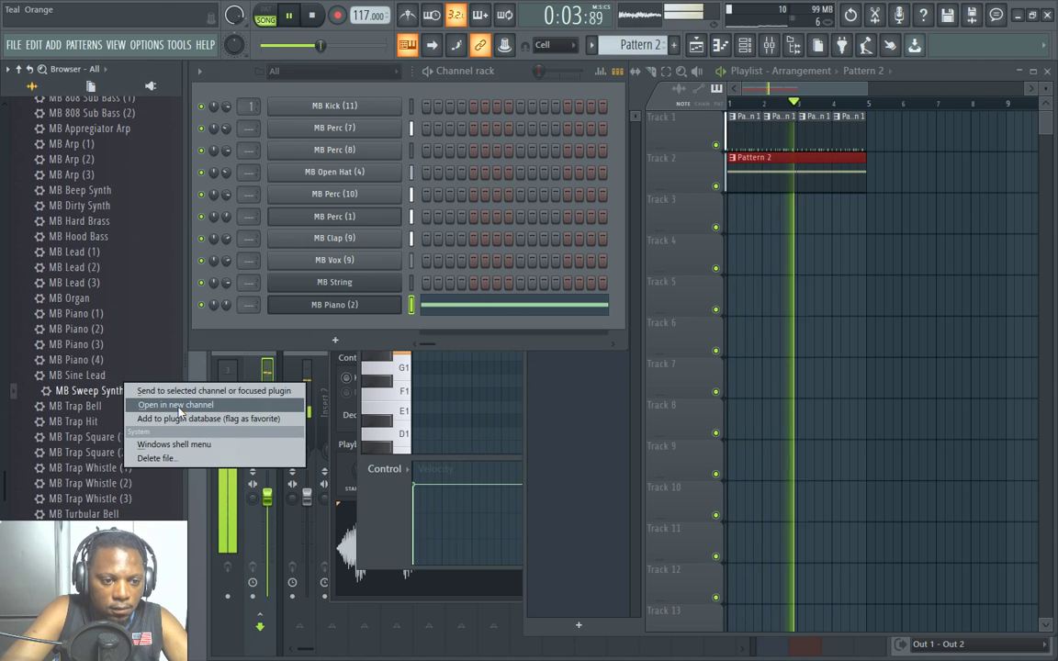
click(161, 401)
drag(430, 216, 549, 233)
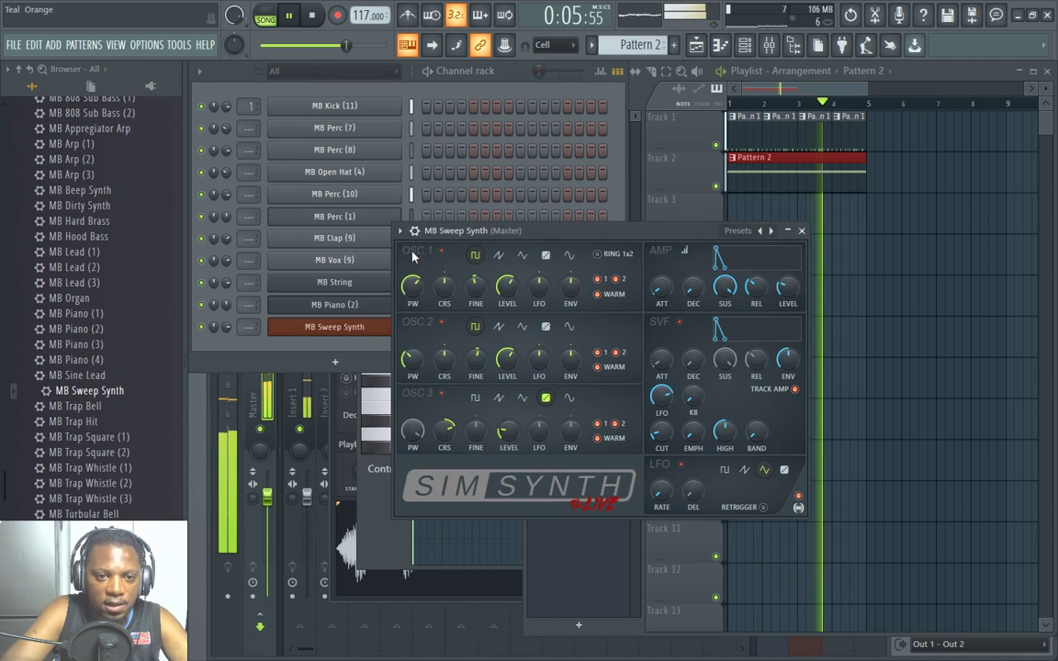
click(202, 294)
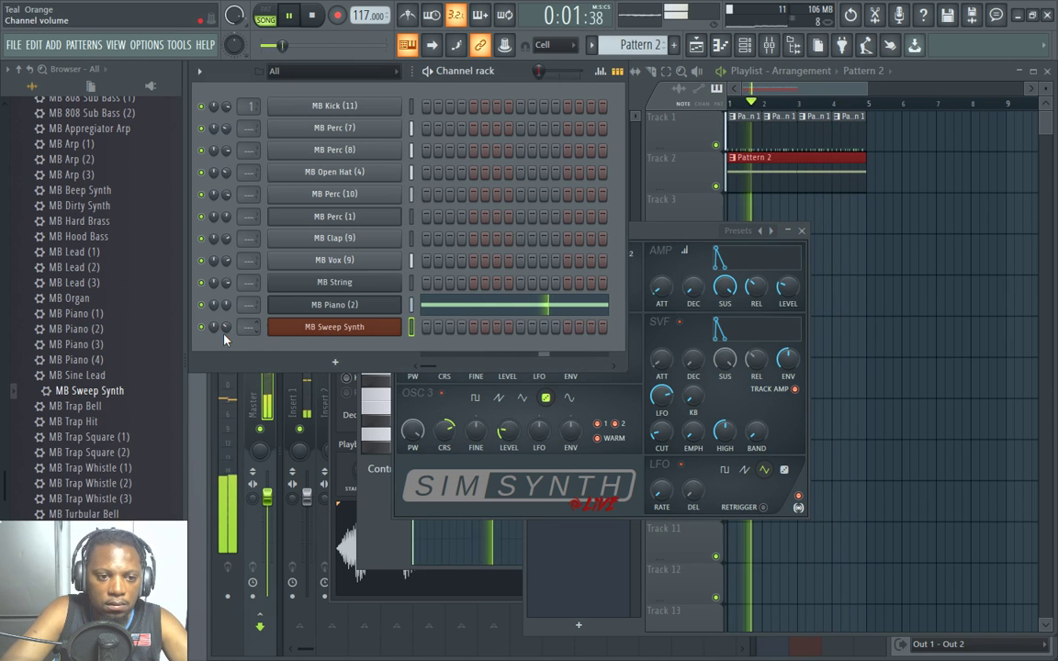
Open the MB Sweep Synth piano roll, draw a long A1 note from step 7 of bar 1, and stop playback.
right_click(400, 327)
click(434, 328)
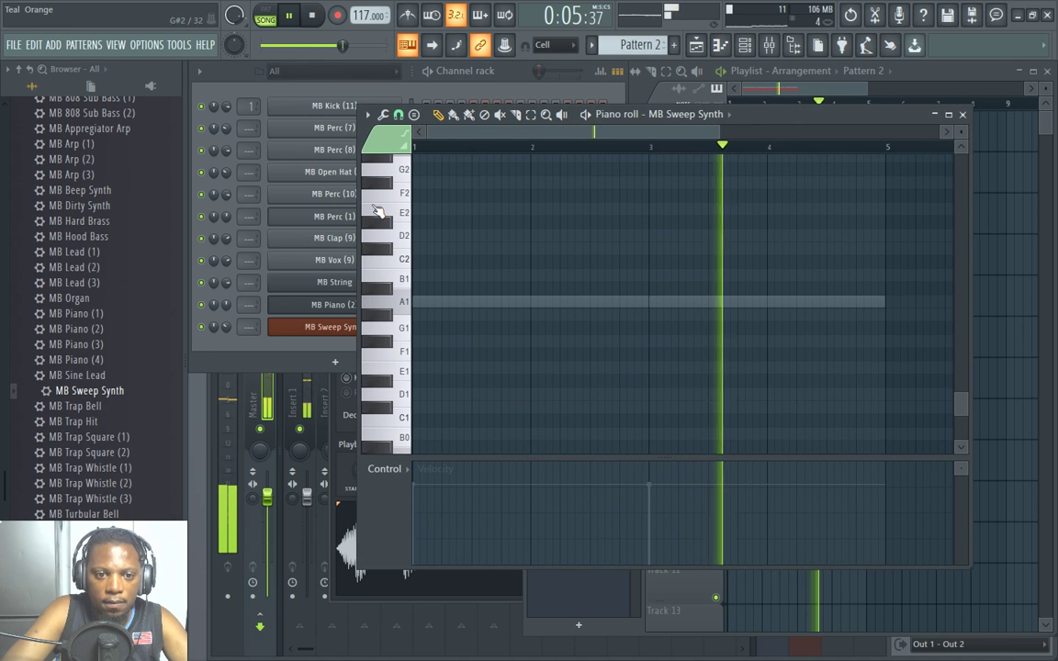
drag(438, 145, 439, 184)
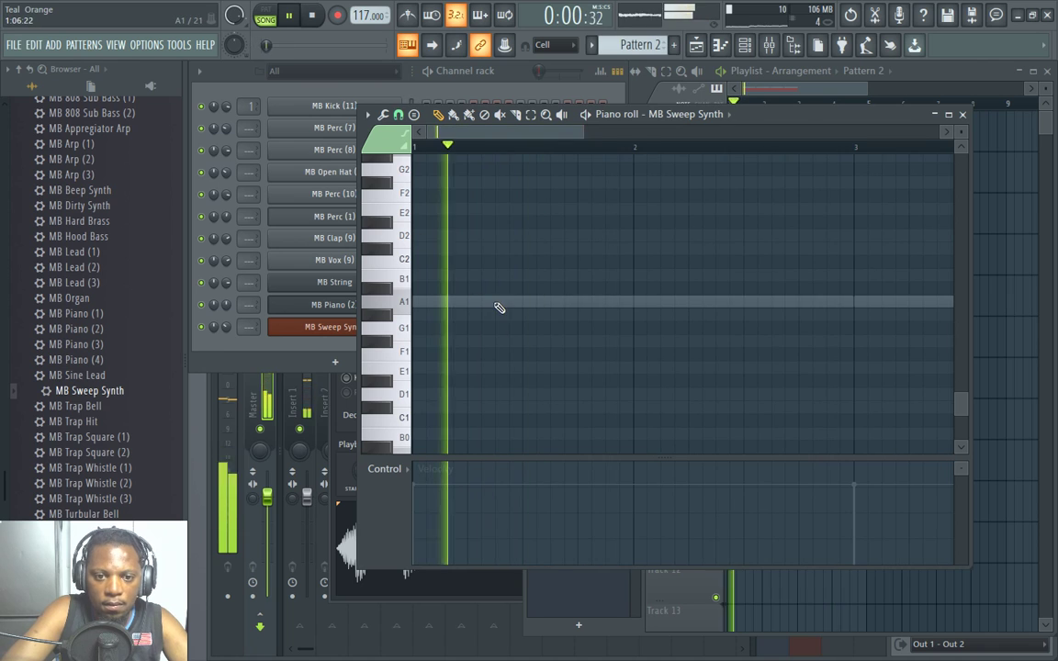
click(502, 301)
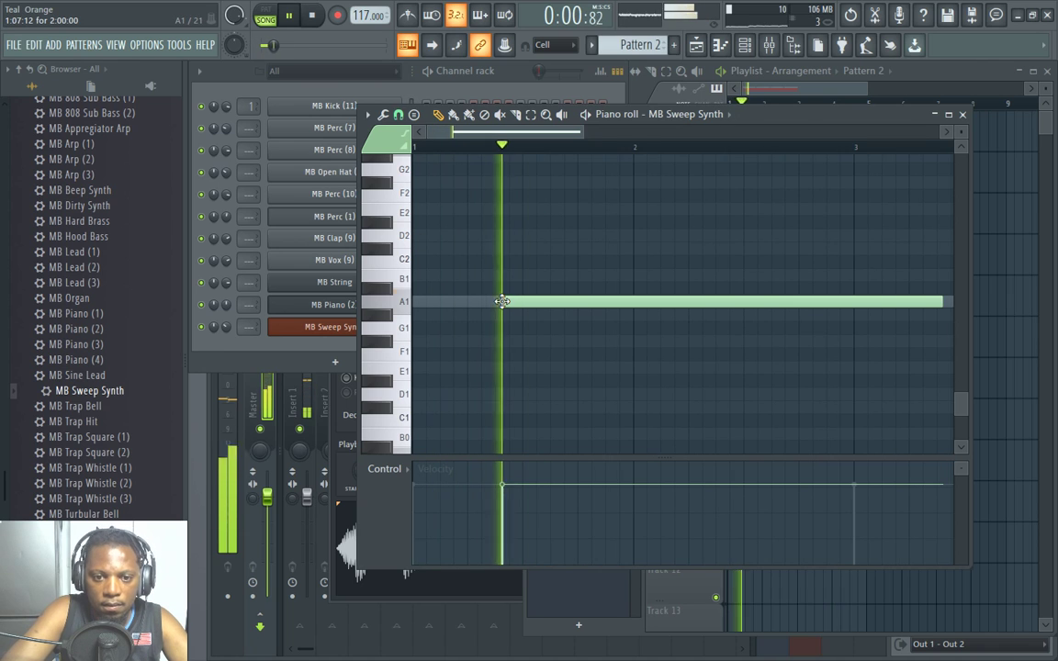
key(space)
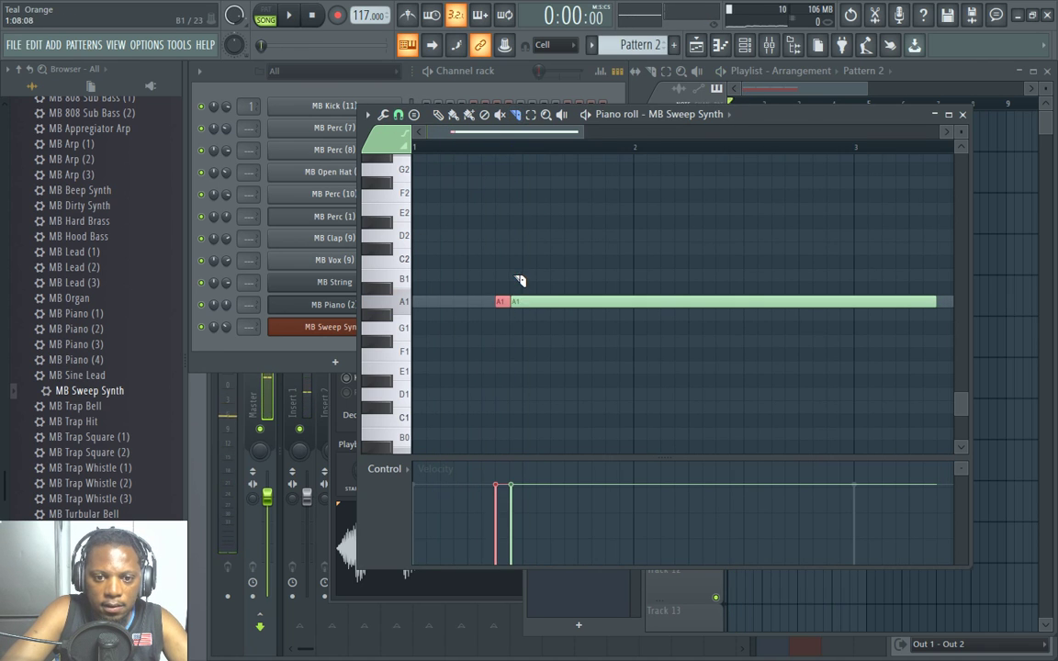
Slice the long A1 Sweep Synth note, delete the remainder to leave a single-step note at step 7, and audition it.
drag(494, 147, 579, 348)
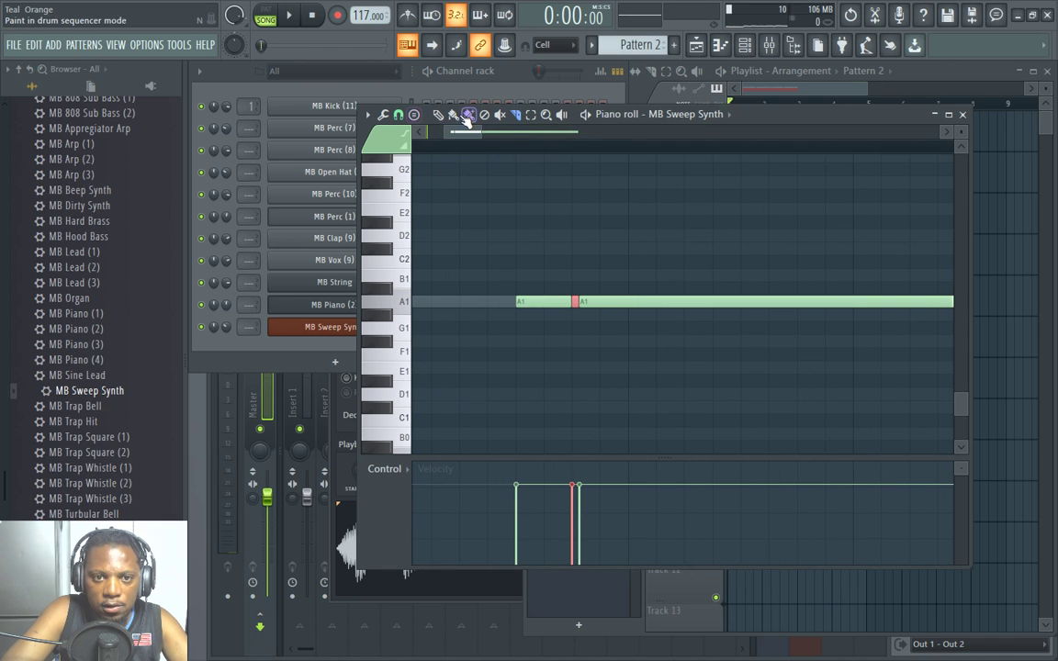
right_click(586, 303)
scroll(496, 147, down, 3)
key(space)
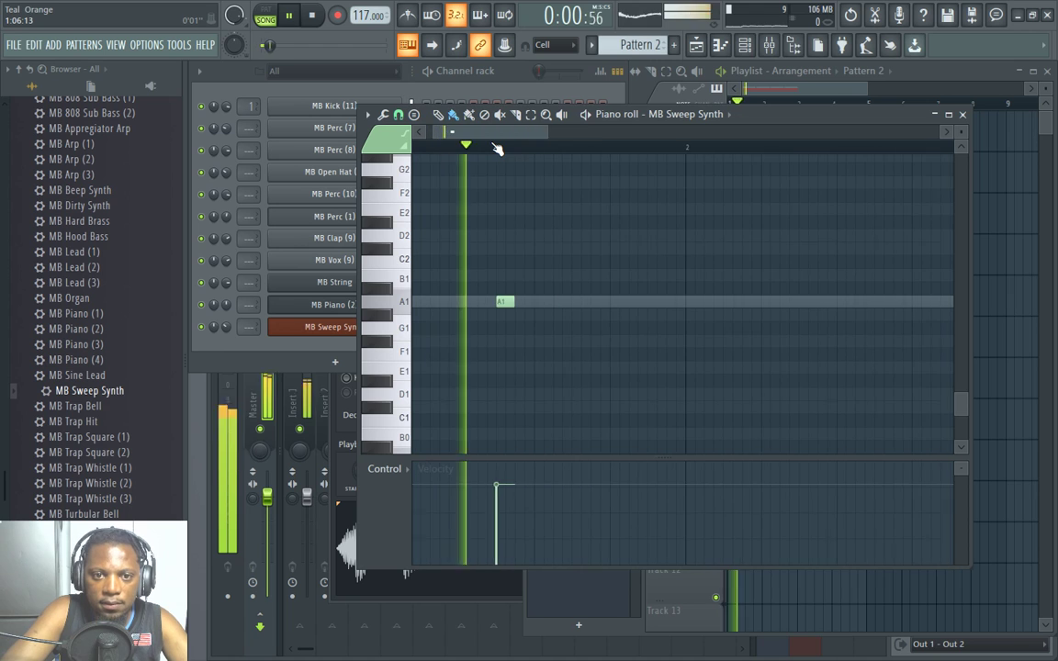
scroll(496, 149, down, 2)
key(space)
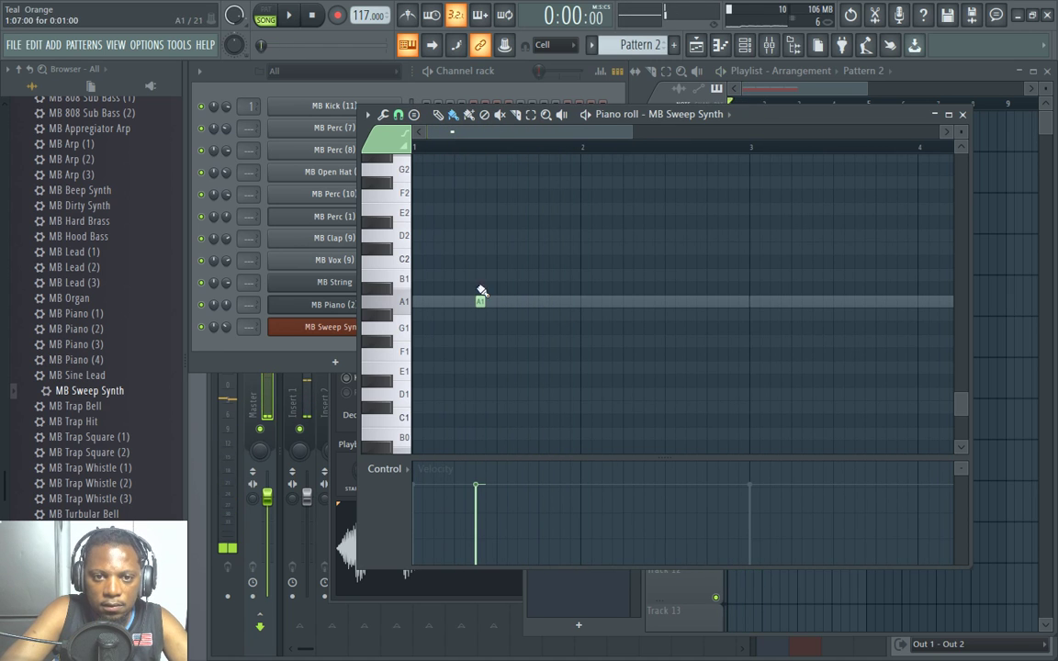
Add a second short A1 Sweep Synth note at step 15 of bar 1 while the song plays.
click(413, 115)
click(418, 165)
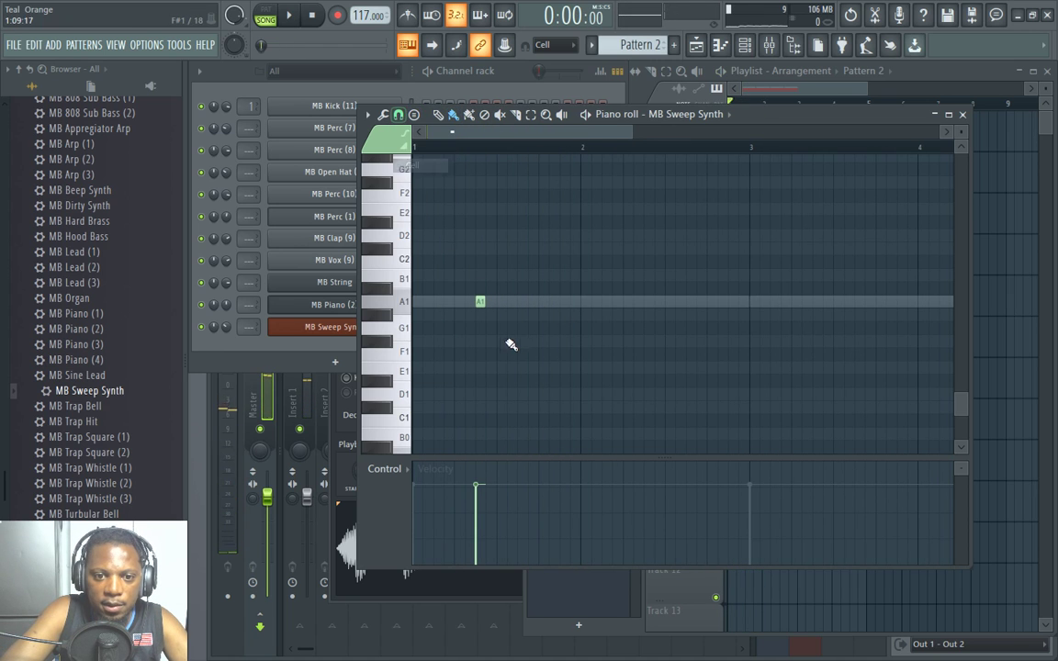
key(space)
click(565, 302)
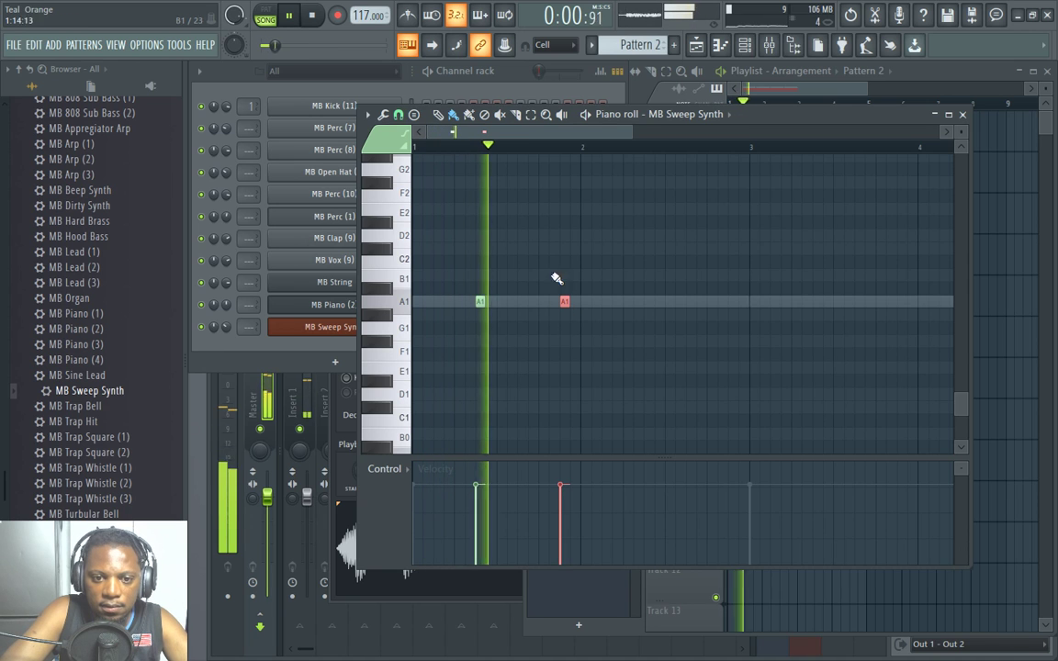
click(228, 328)
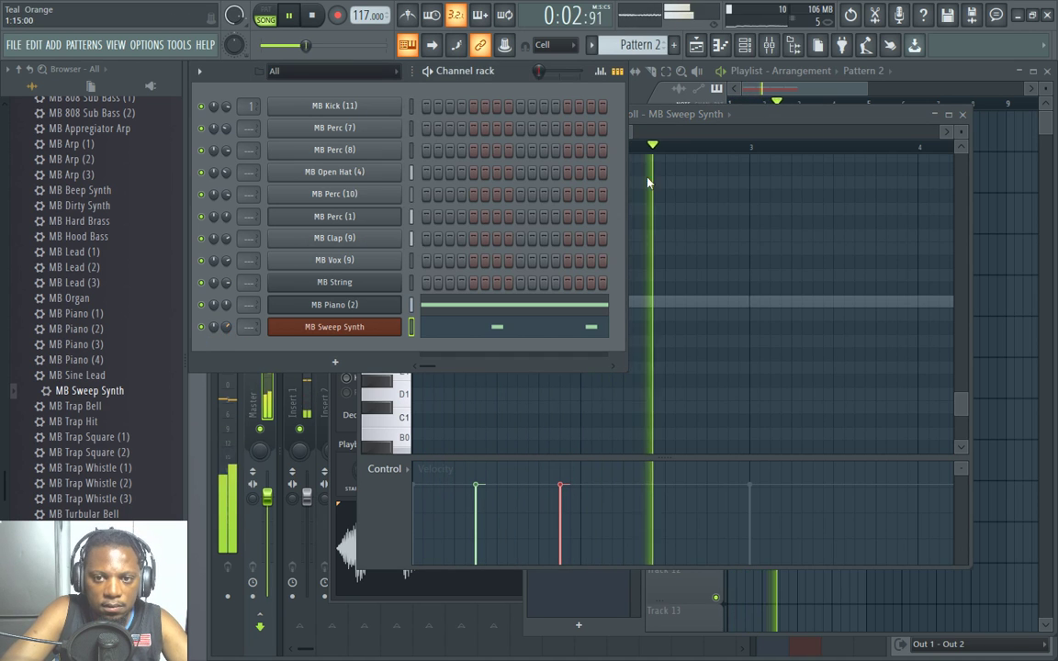
Select both short A1 notes in the Sweep Synth piano roll and duplicate them into bar 2.
click(680, 109)
drag(631, 347, 433, 248)
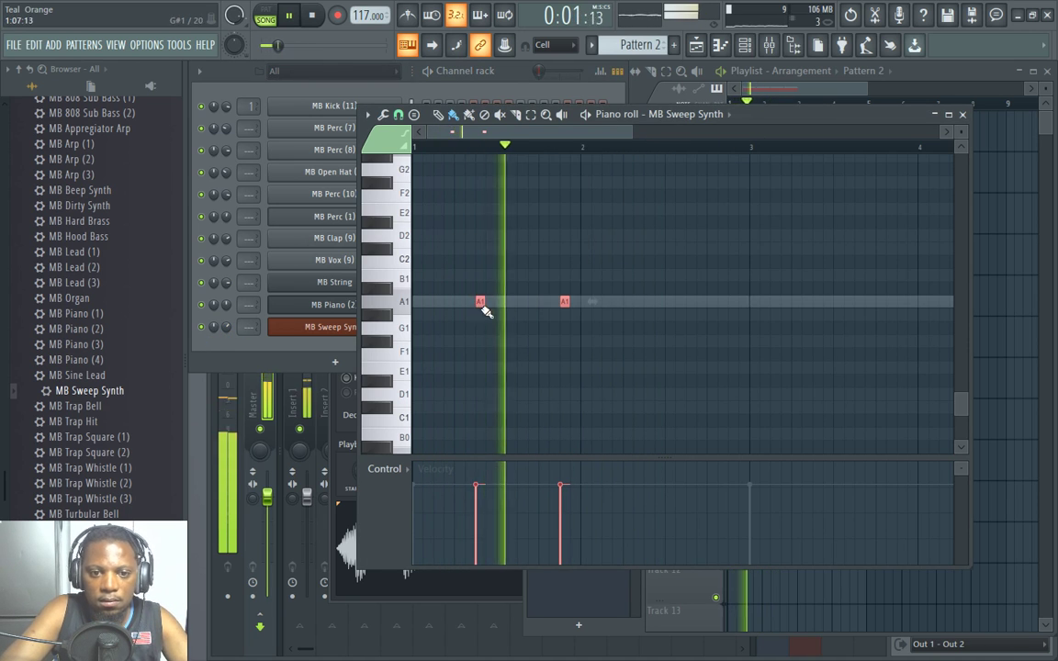
drag(485, 307, 650, 300)
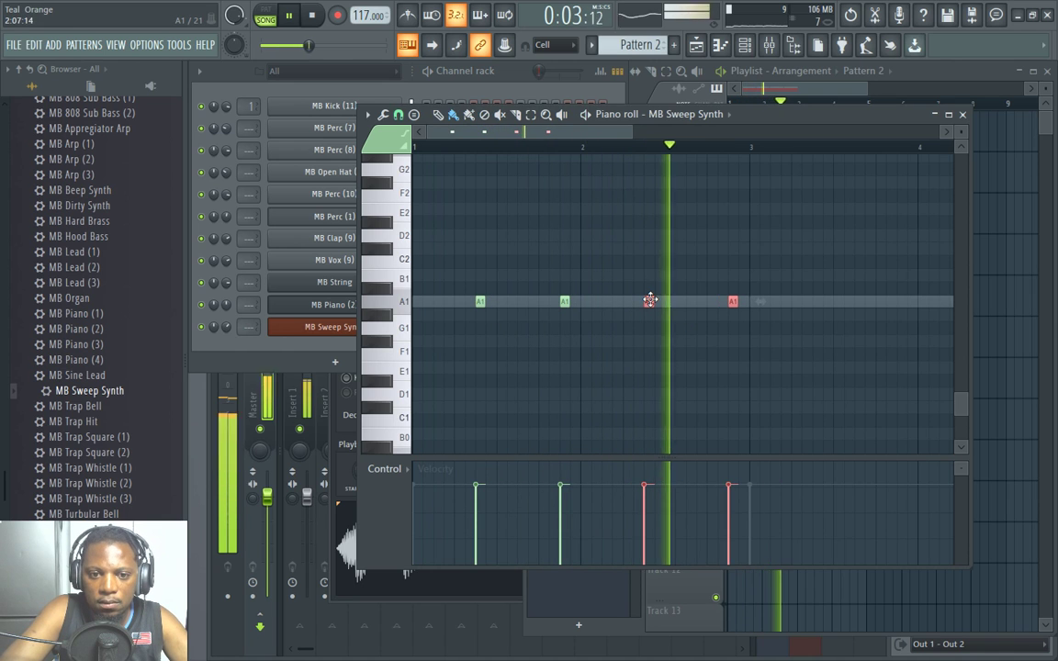
Move the Sweep Synth notes from Pattern 2 into a new Pattern 3, and paint two Pattern 3 clips across bars 1 to 4 on Track 3.
click(461, 69)
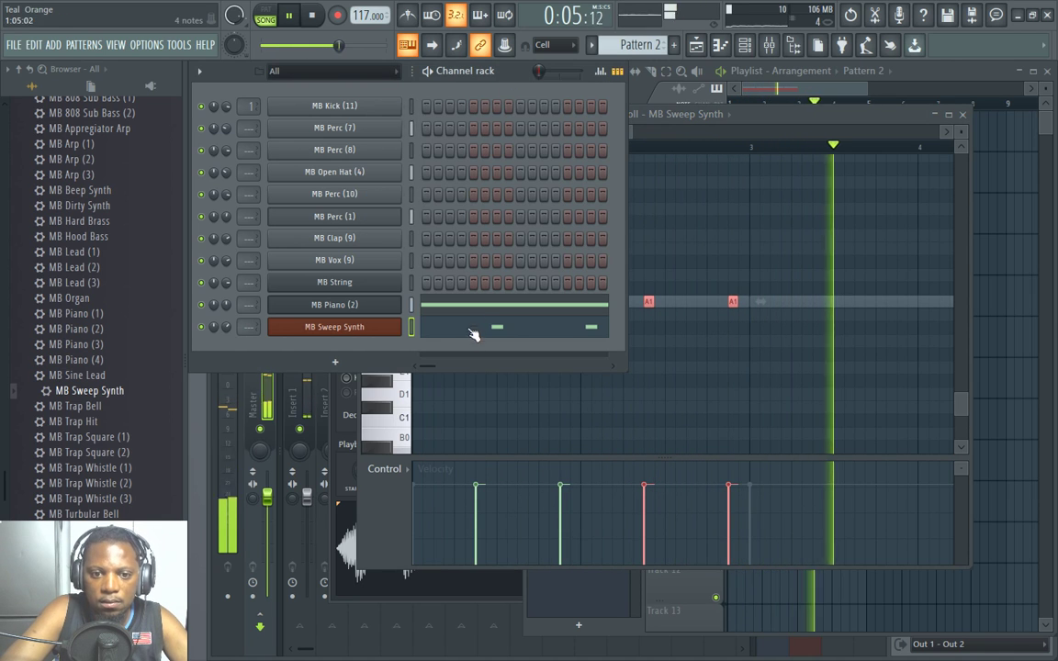
key(space)
key(F4)
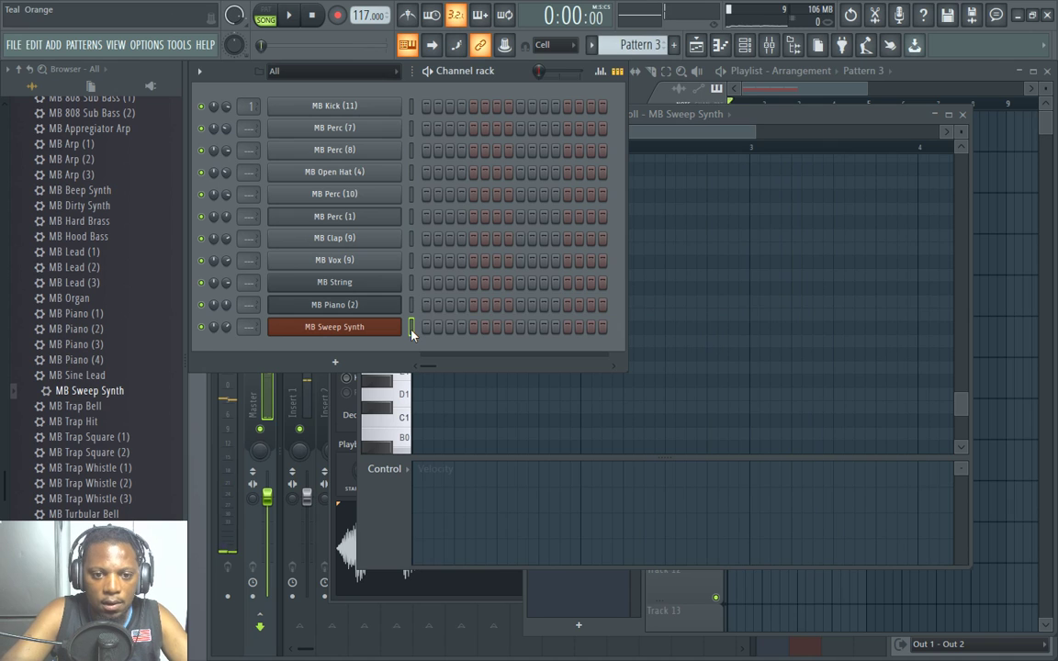
key(ctrl+v)
click(894, 83)
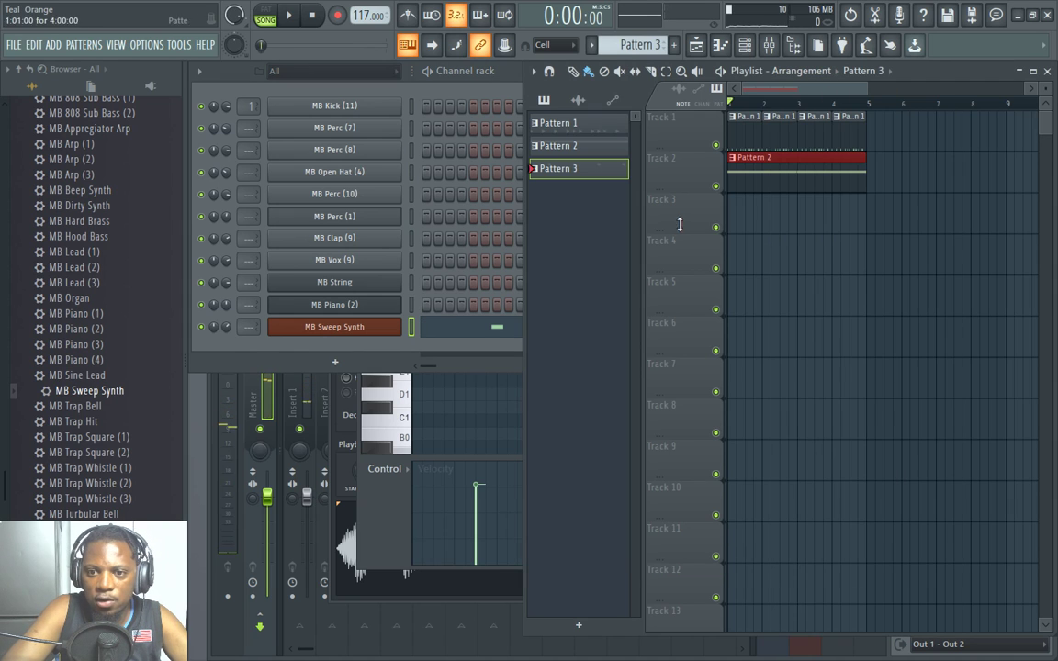
drag(732, 218, 820, 218)
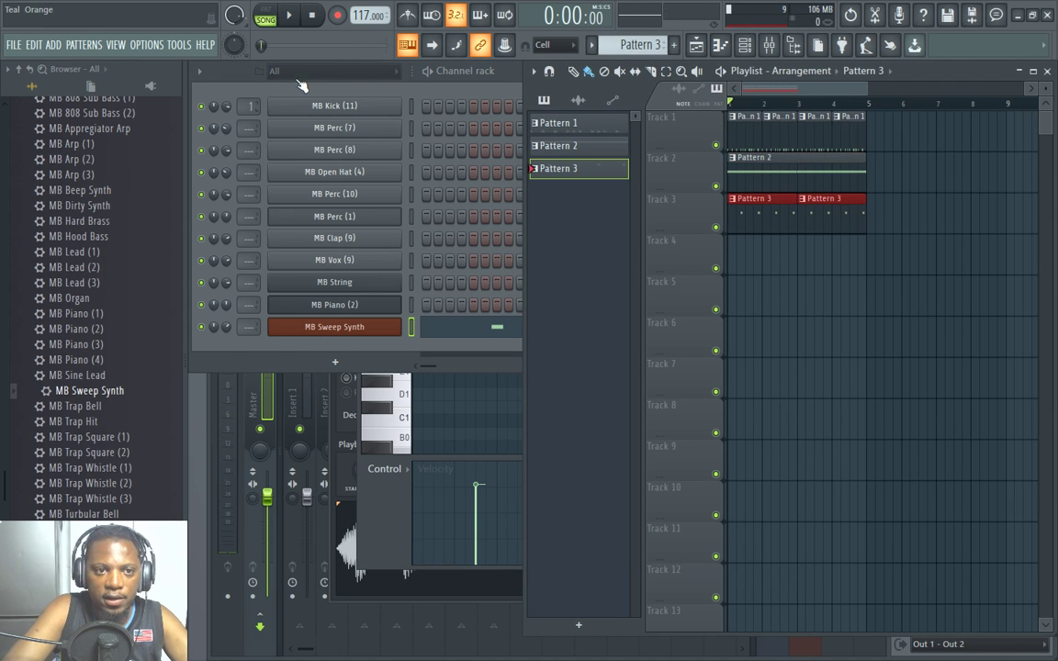
Play the arrangement and adjust the MB Sweep Synth channel volume.
key(space)
click(210, 69)
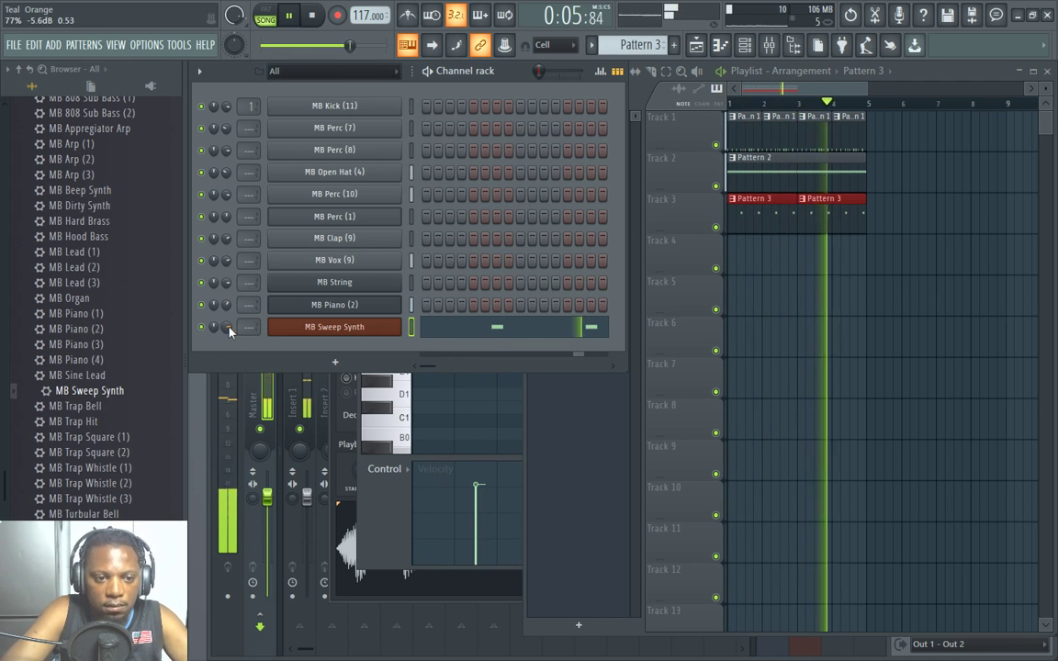
click(335, 328)
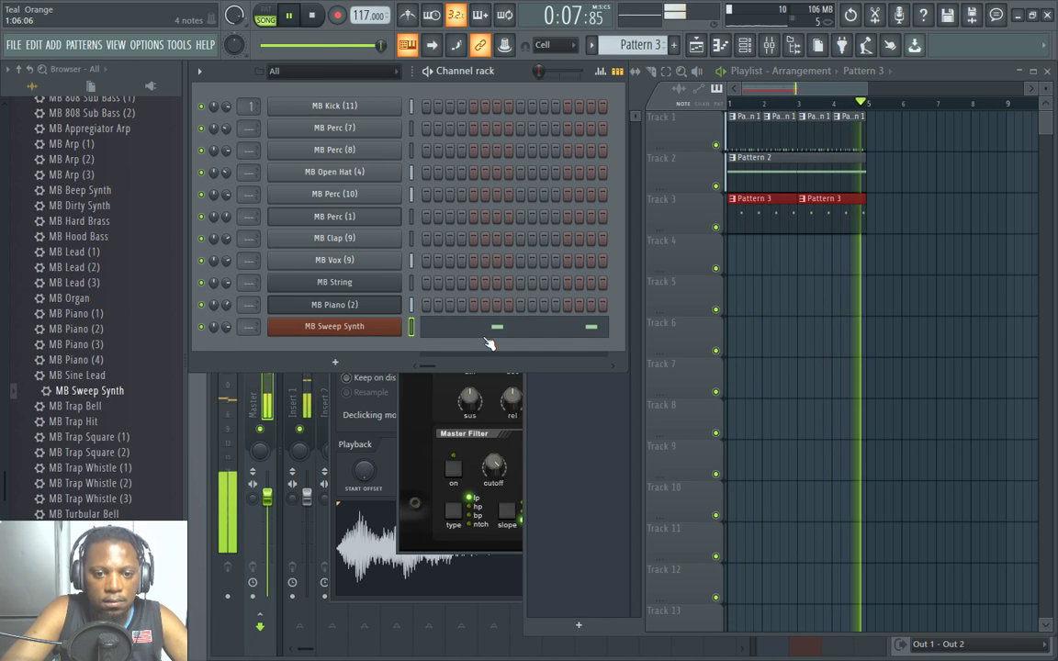
Open the MB Trap Square (1) preset in a new channel while the song plays.
right_click(109, 439)
click(168, 400)
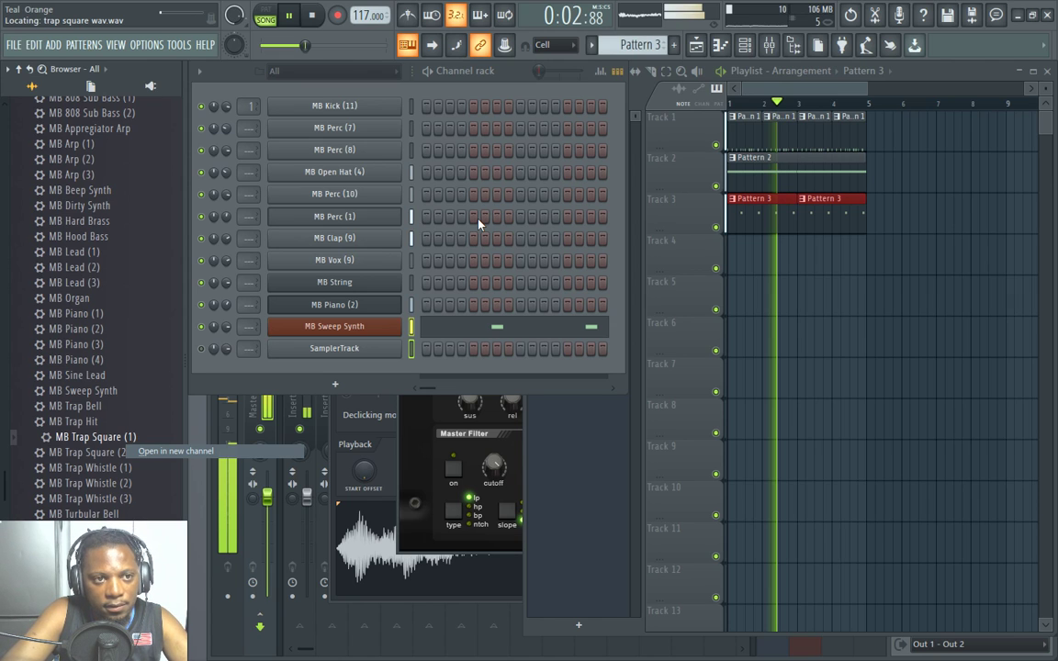
Stop playback, open the MB Piano (4) preset in a new channel, and move its plugin window away from the channel list.
drag(478, 223, 480, 226)
key(space)
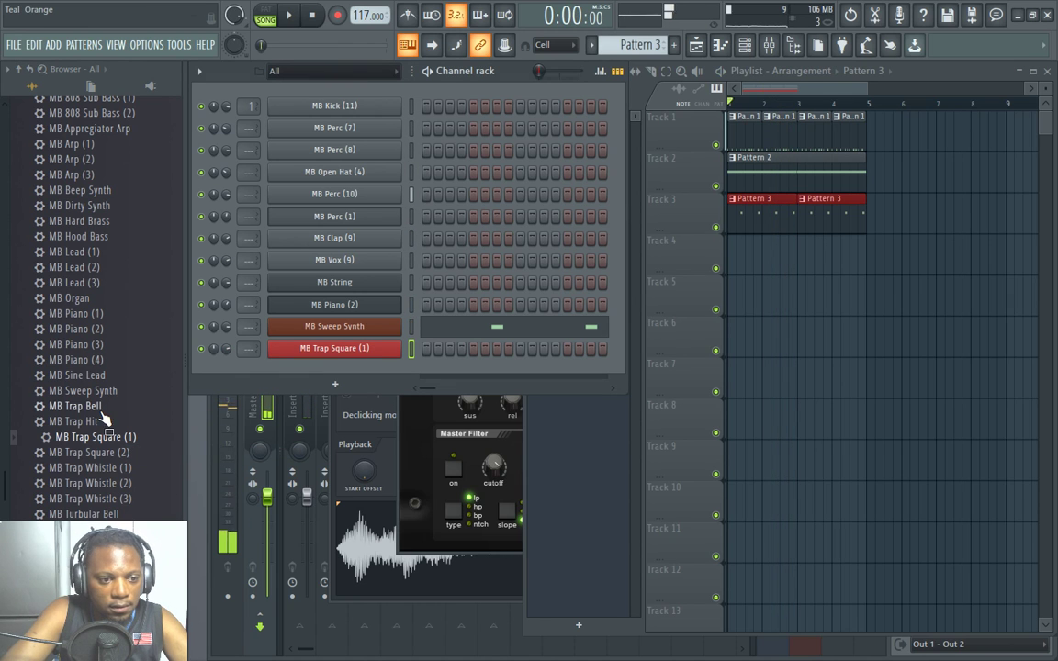
right_click(118, 468)
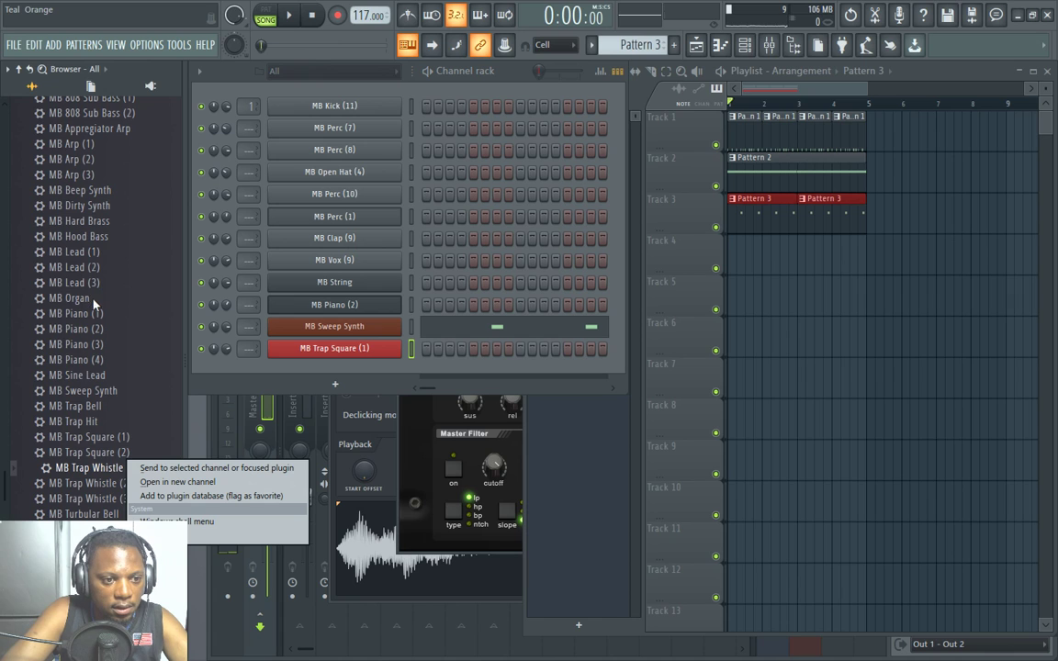
right_click(95, 360)
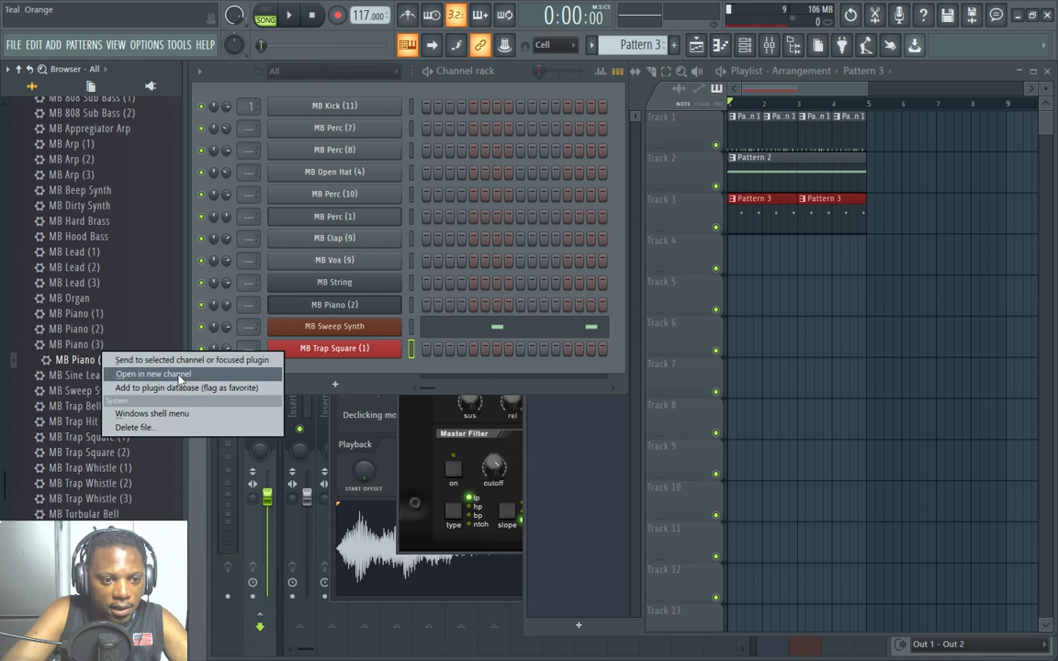
click(161, 374)
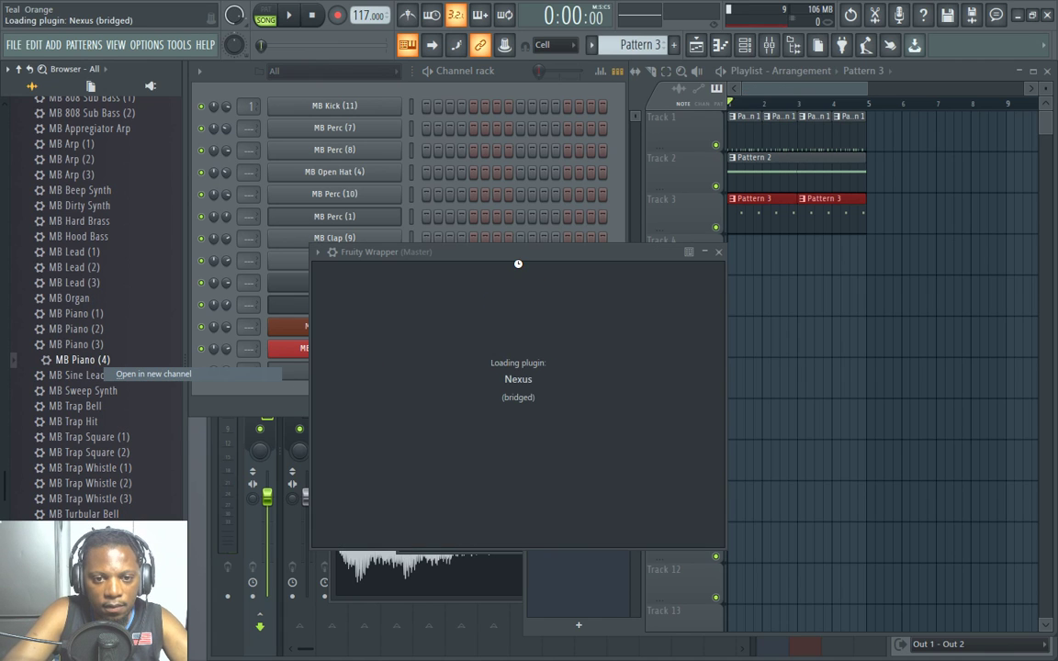
drag(450, 253, 578, 210)
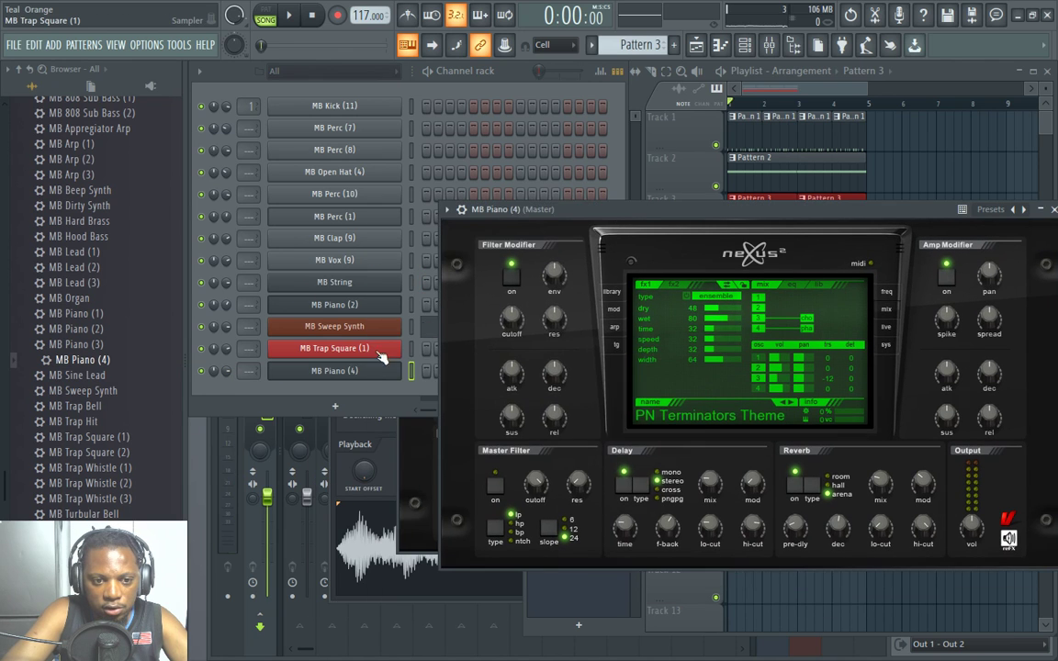
Delete the MB Trap Square (1) channel, replace MB Piano (4) with the MB Hard Brass preset, and play the arrangement.
right_click(402, 347)
click(429, 504)
click(604, 378)
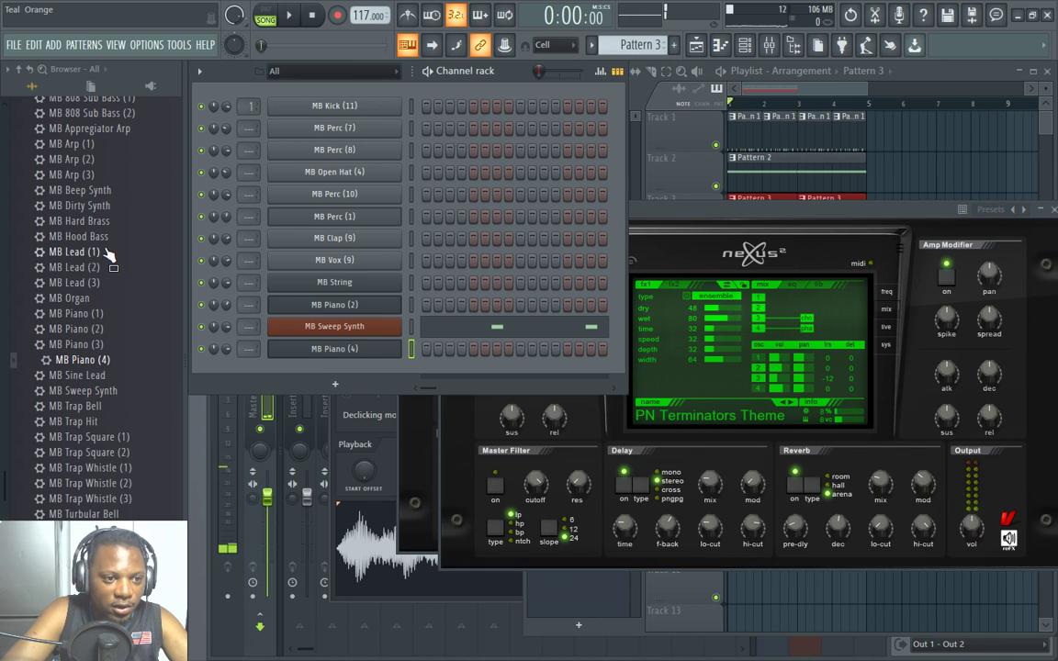
drag(126, 230, 339, 305)
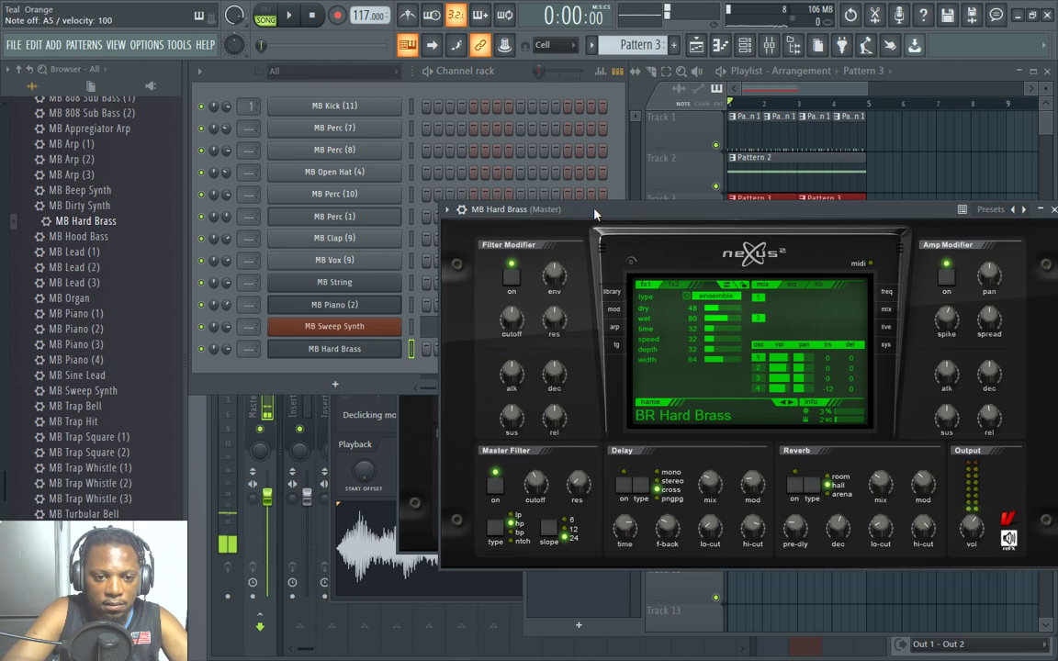
key(space)
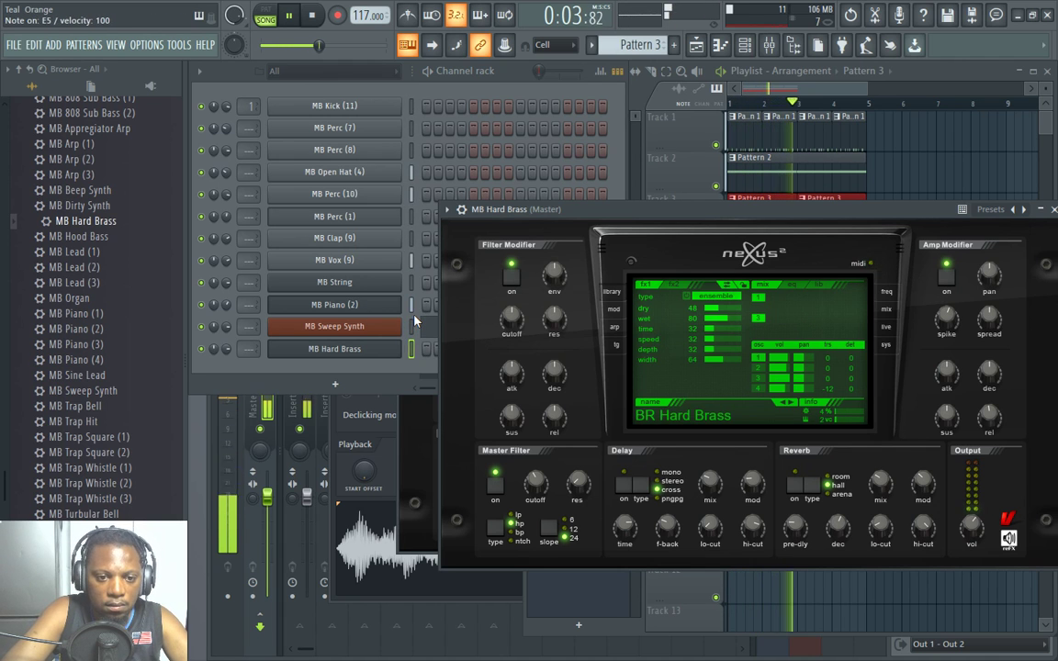
Place two short A2 notes at steps 9 and 11 of bar 1 in the MB Hard Brass piano roll.
right_click(396, 349)
click(432, 349)
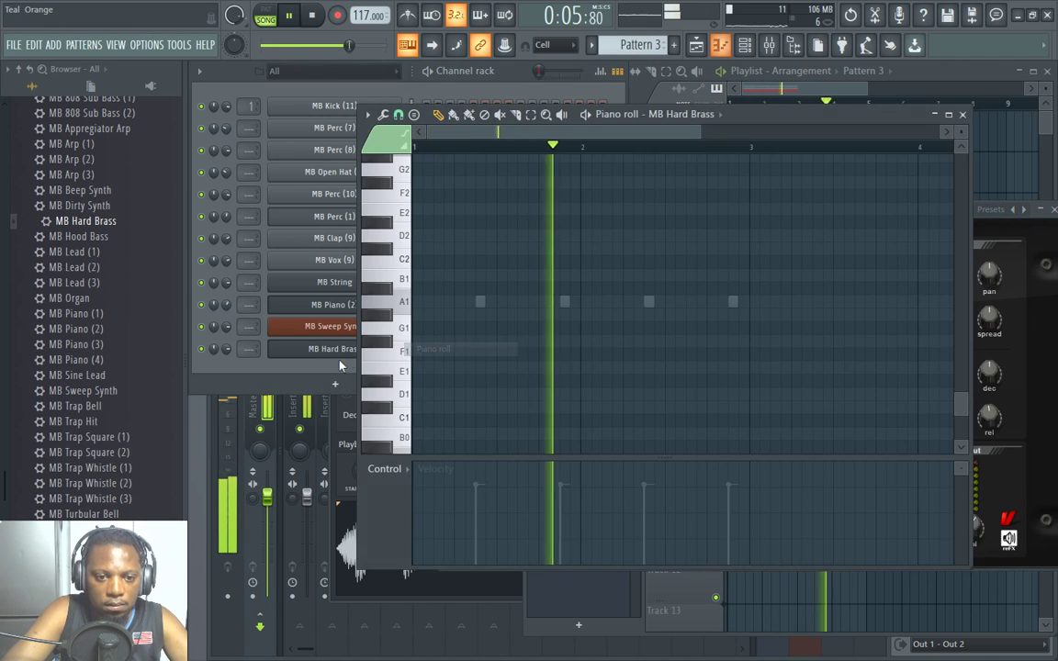
scroll(402, 294, up, 3)
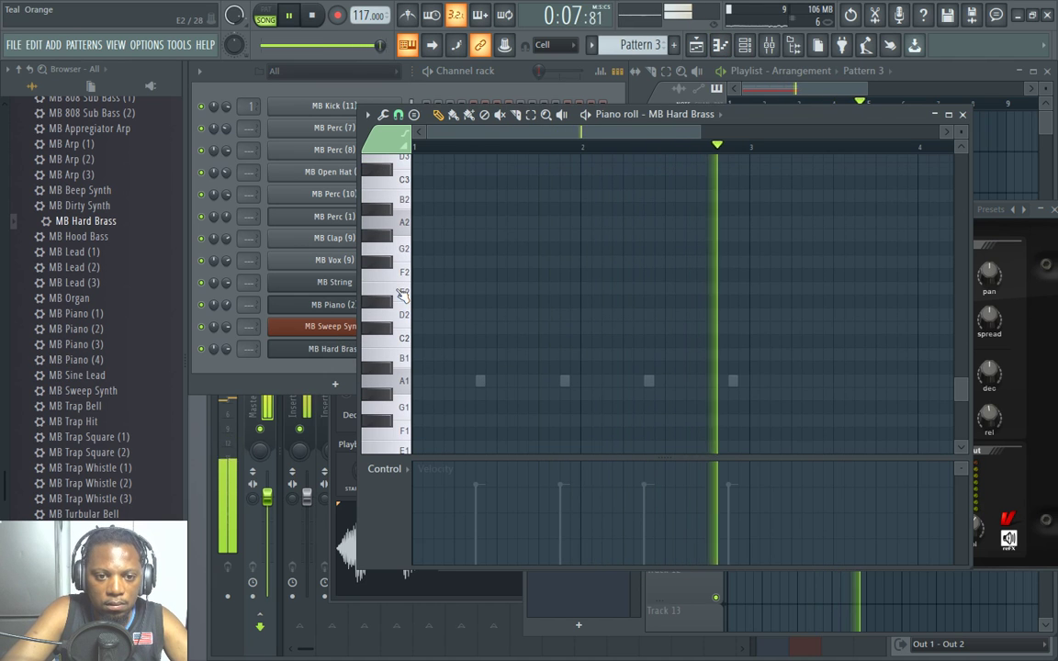
scroll(403, 285, up, 2)
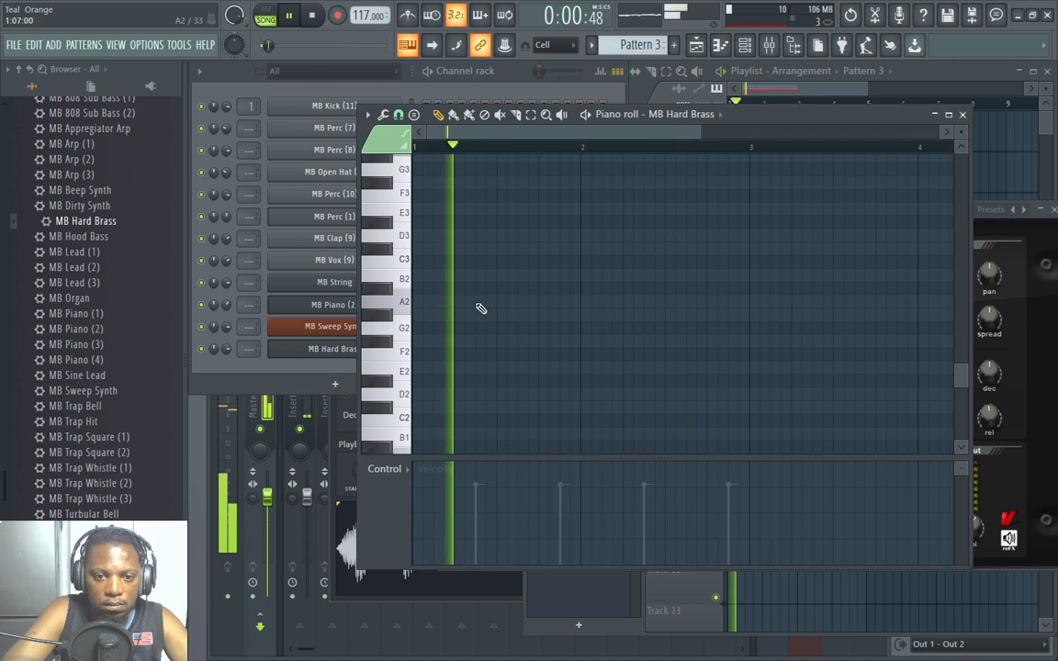
click(499, 302)
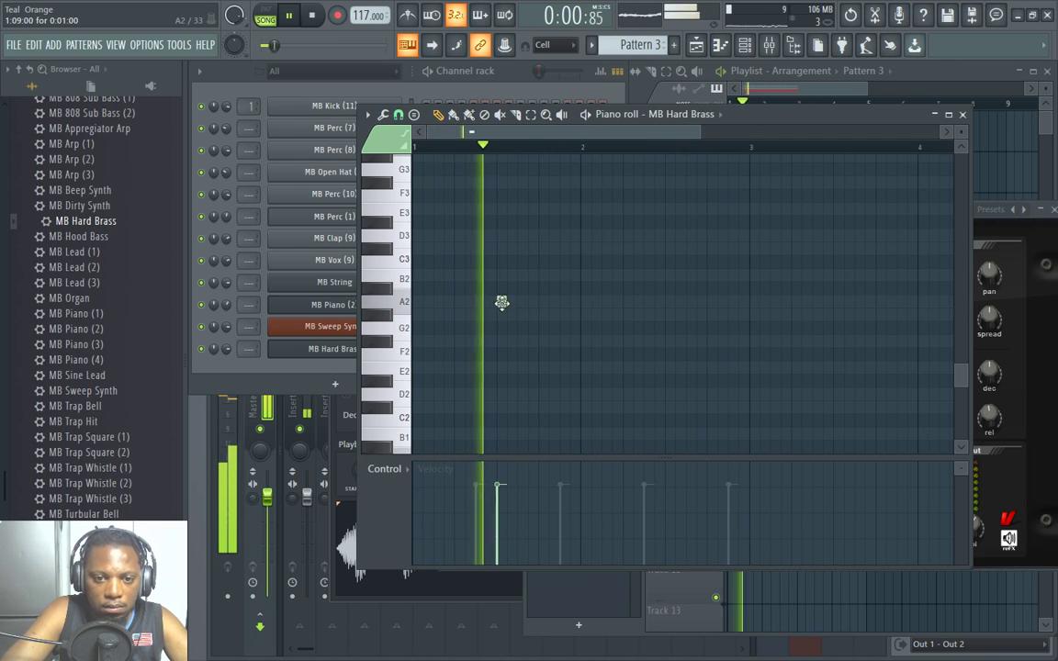
click(521, 303)
Adjust the MB Hard Brass channel volume and raise both notes one octave to A3.
click(203, 309)
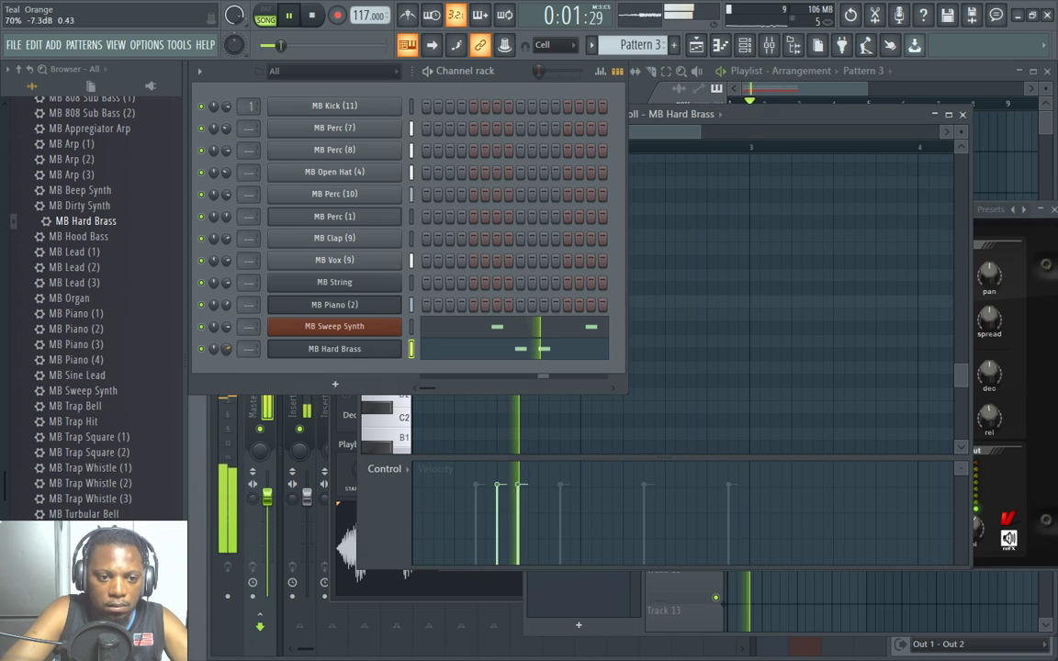
click(685, 112)
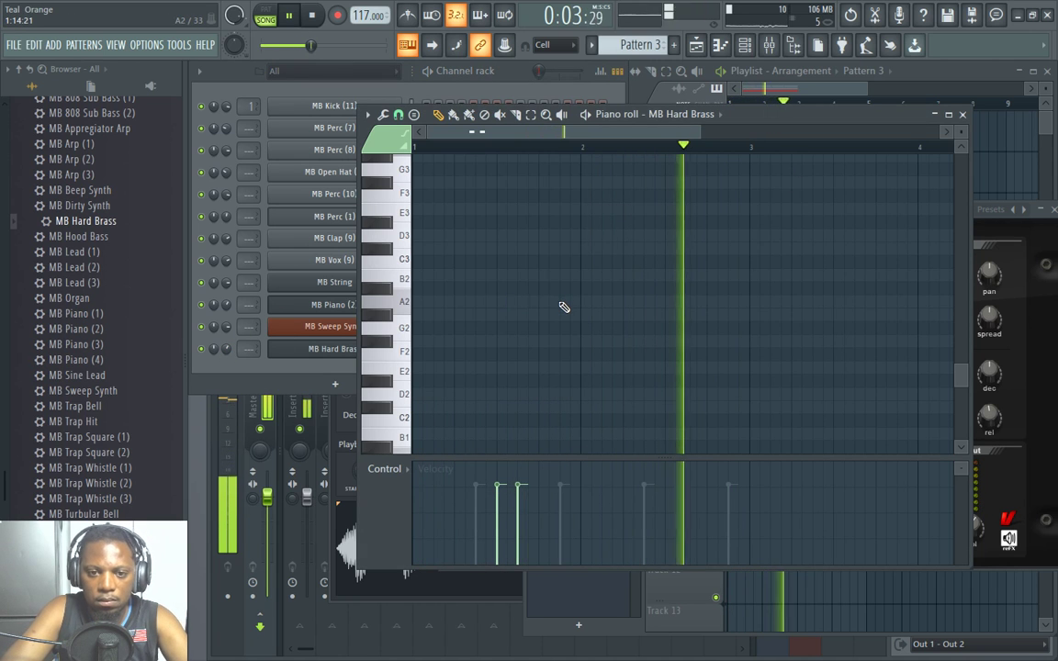
scroll(561, 309, up, 4)
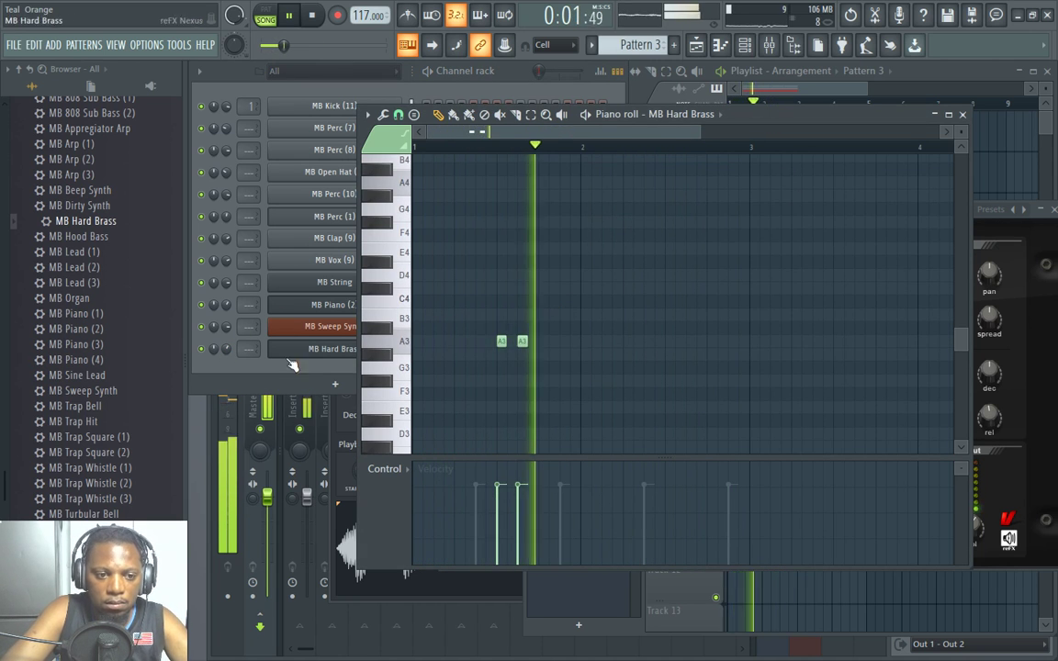
click(229, 360)
Duplicate the two A3 Hard Brass notes into bar 2 and turn the channel volume down to about 48% during playback.
click(669, 117)
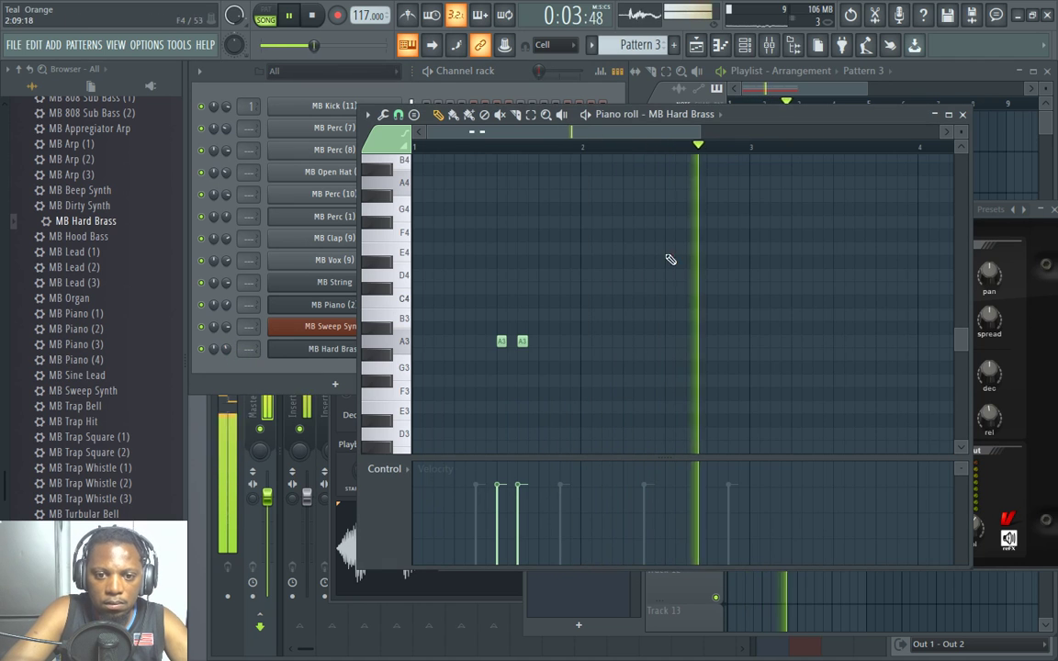
key(space)
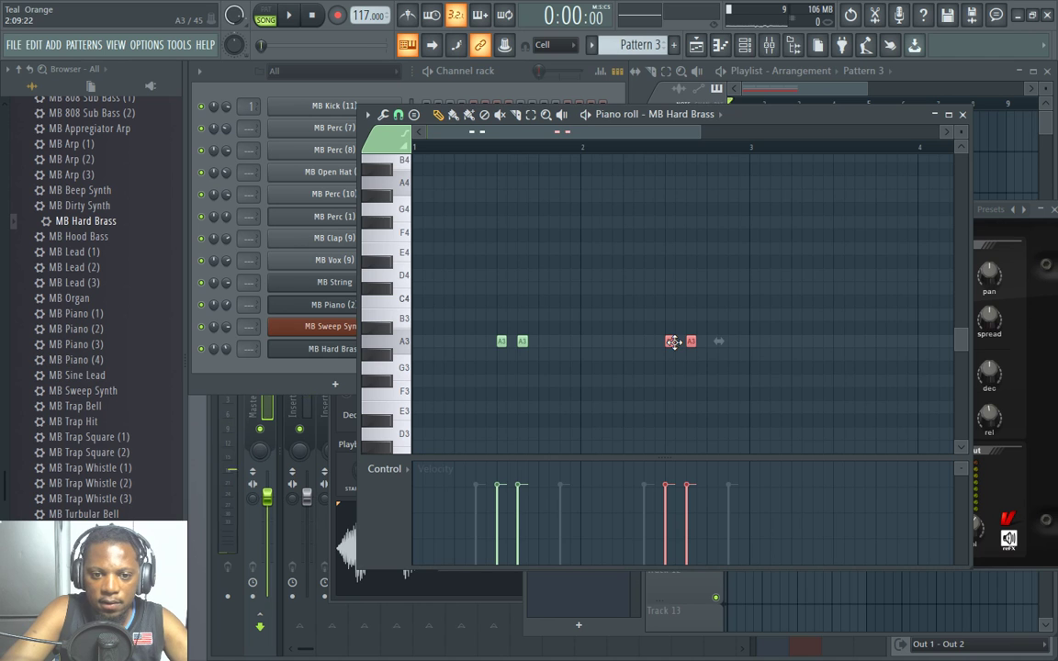
key(space)
click(225, 354)
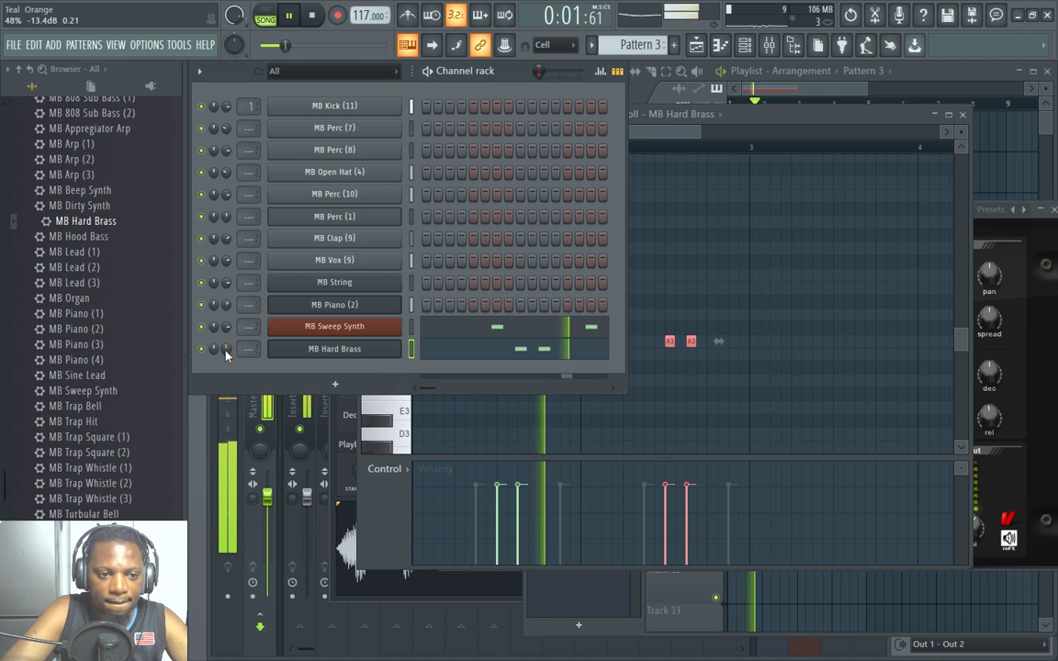
click(632, 113)
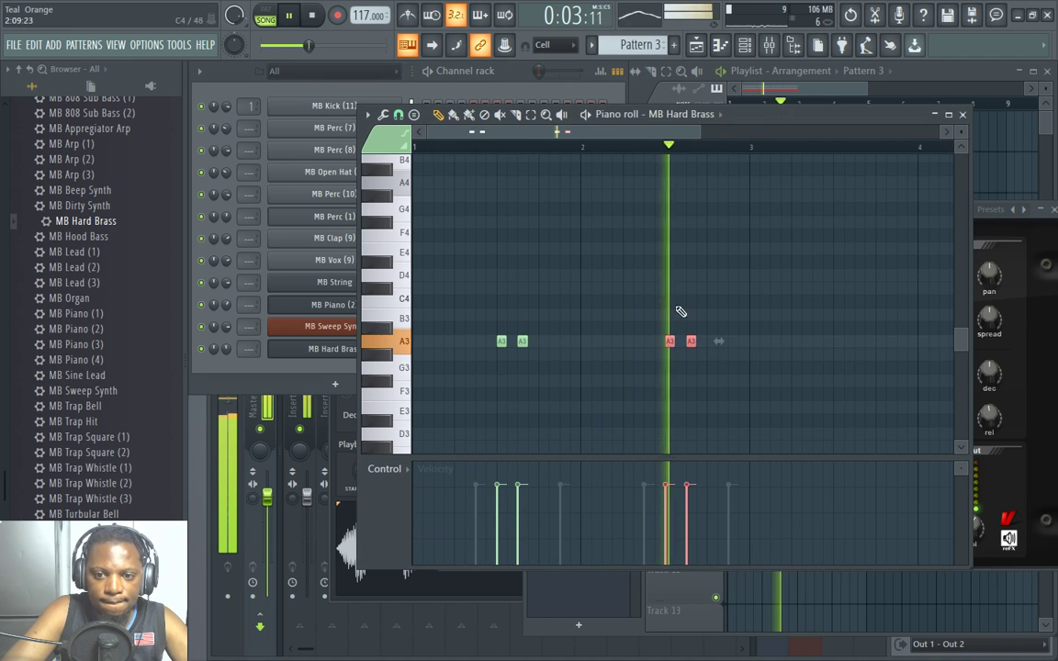
Try the second note of each Hard Brass pair one step earlier, and move both notes back to step 11.
click(696, 371)
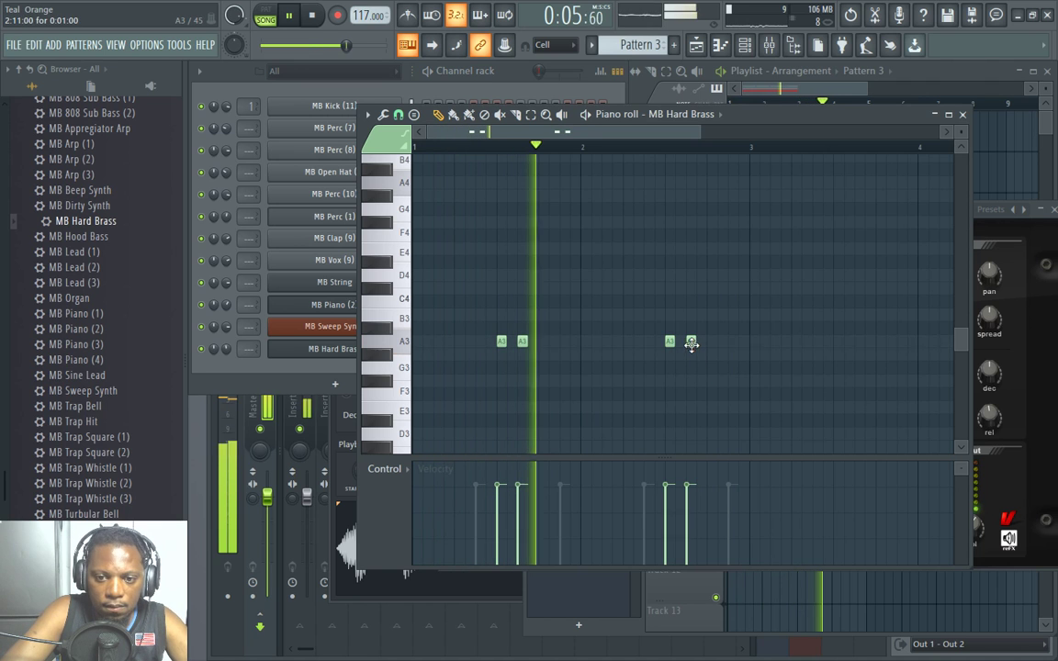
key(ctrl+z)
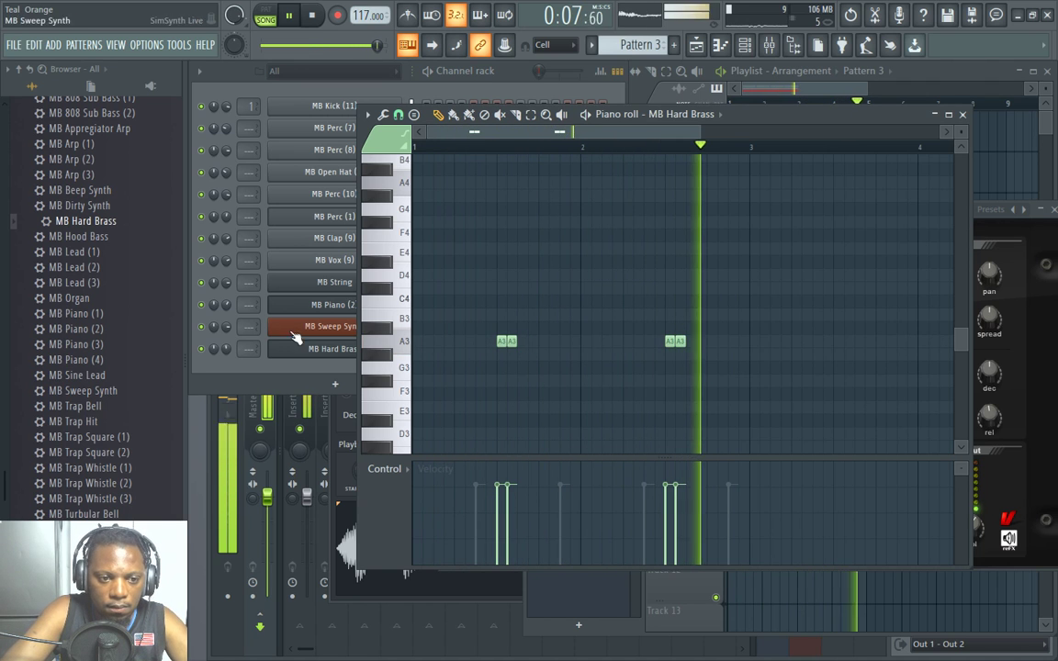
scroll(515, 364, up, 2)
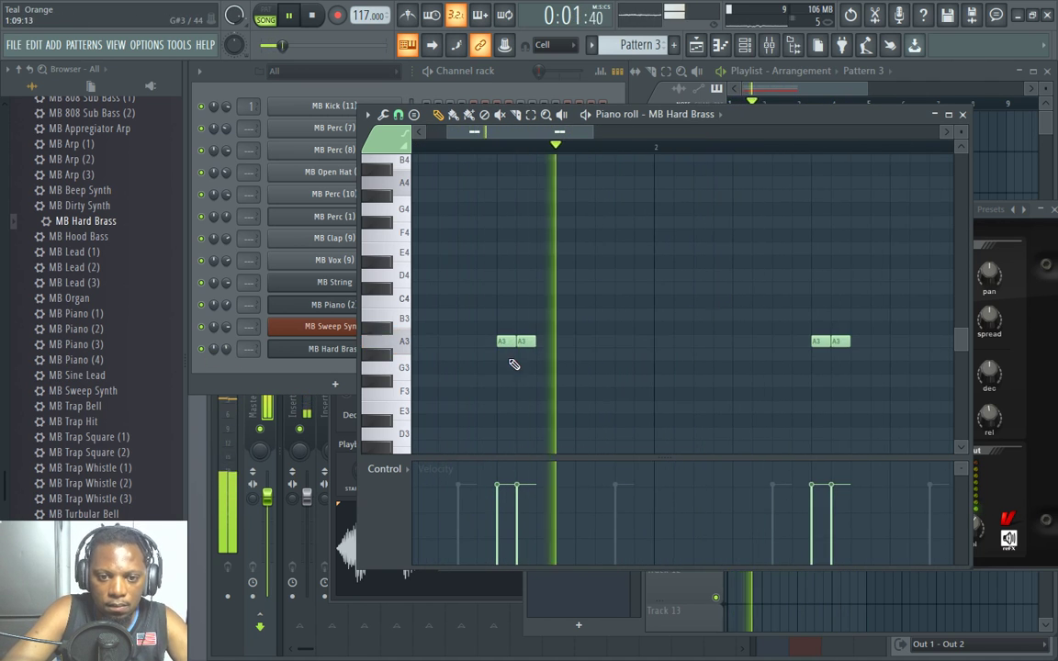
drag(531, 342, 550, 342)
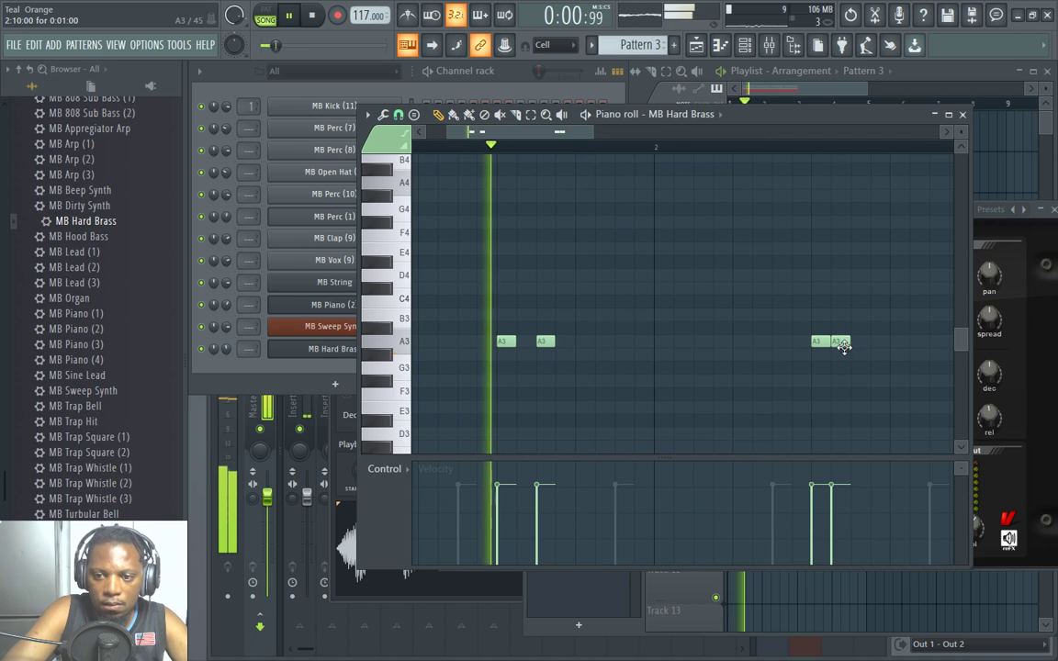
drag(844, 346, 863, 347)
Open the MB Dirty Synth preset in a new channel and close its 3x Osc window.
click(444, 78)
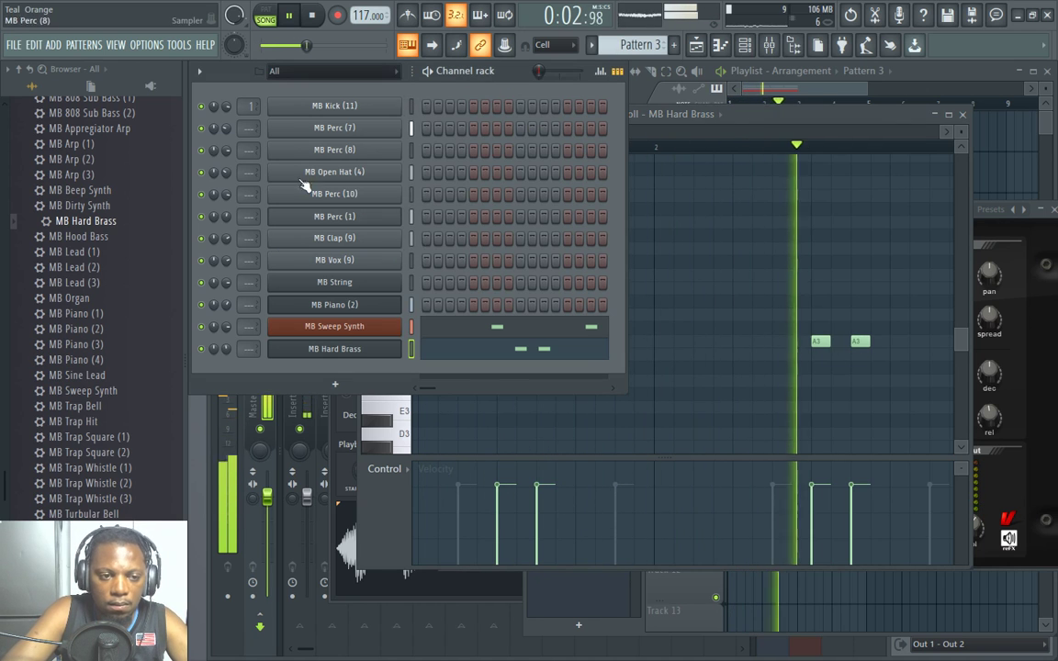
right_click(101, 209)
click(152, 221)
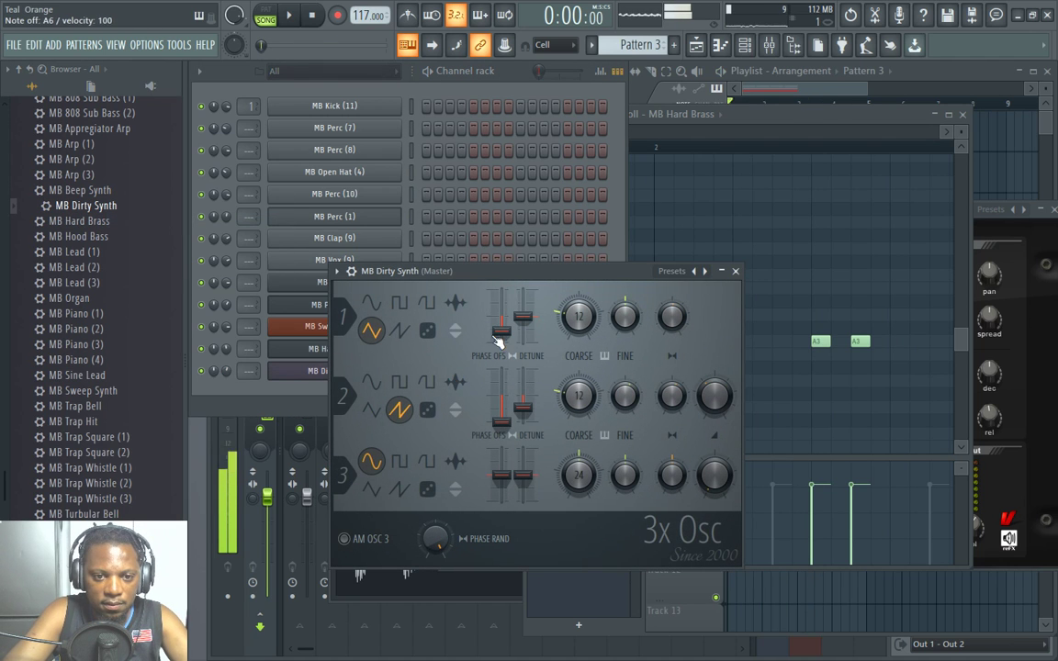
click(735, 272)
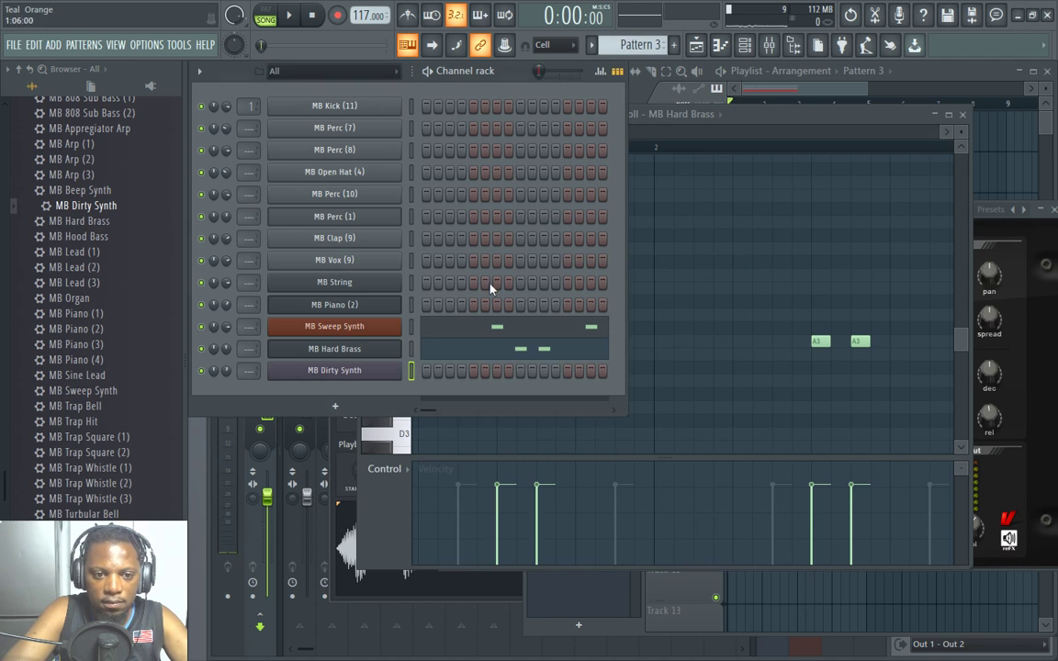
Place a short A5 note at step 3 of bar 1 in the MB Dirty Synth piano roll.
right_click(345, 374)
click(428, 370)
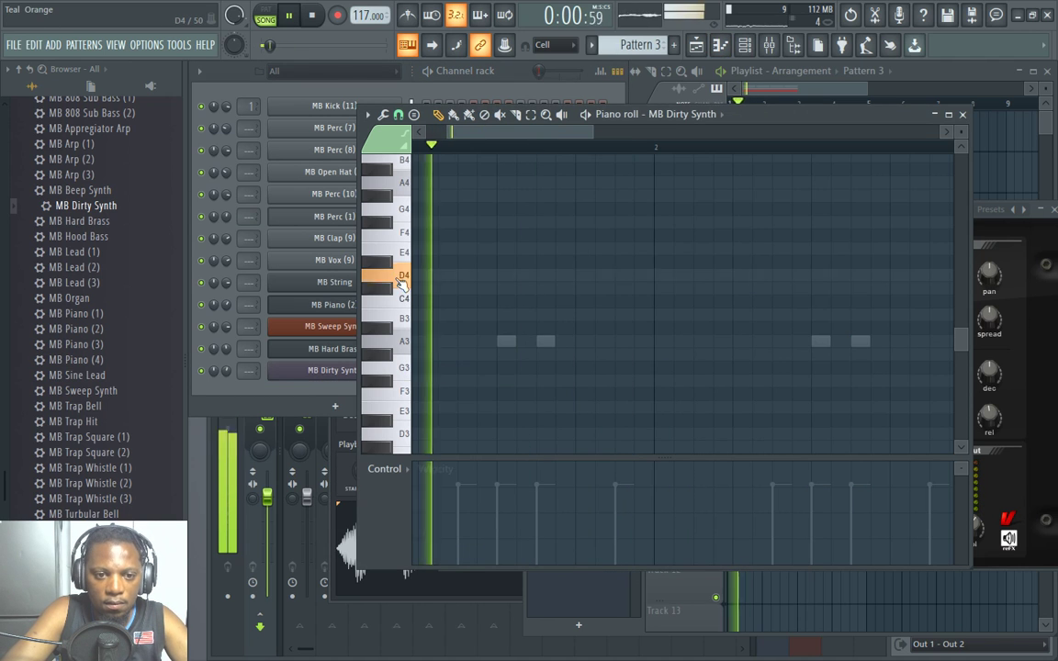
scroll(442, 203, down, 3)
scroll(406, 232, up, 5)
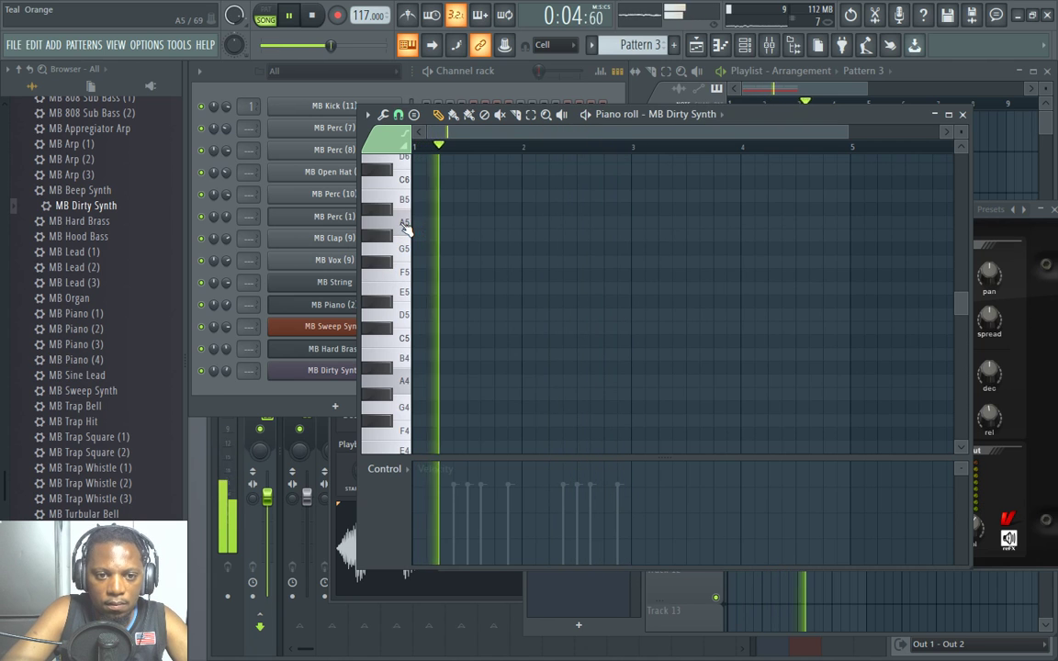
click(429, 221)
key(space)
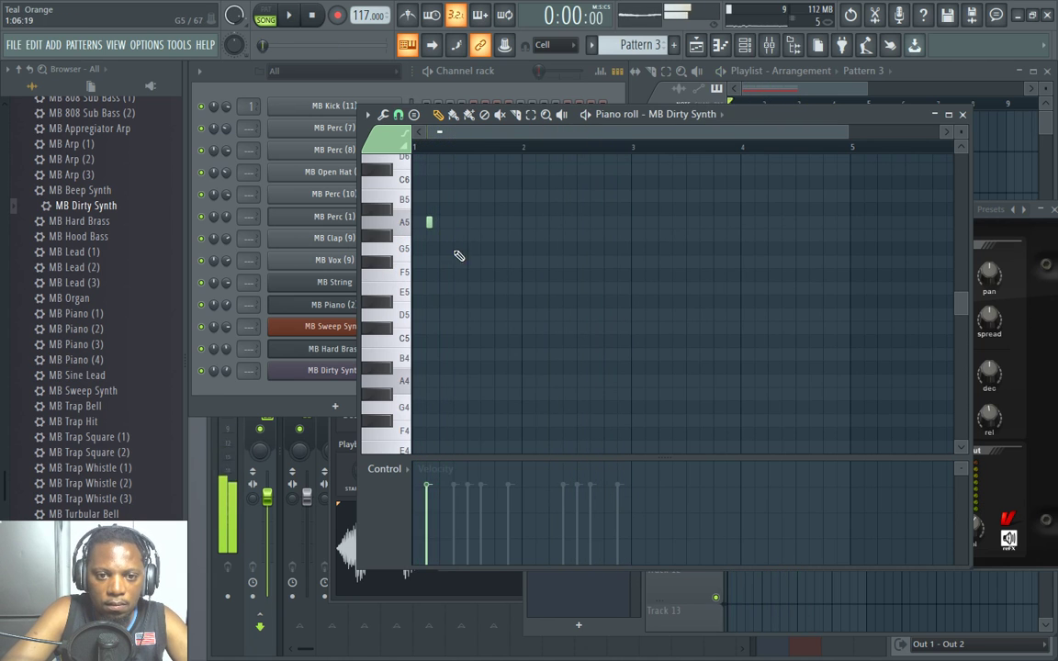
Add short Dirty Synth notes in bar 1 during playback: G5 at step 7, A5 at step 11 and G5 at step 15.
key(space)
click(456, 237)
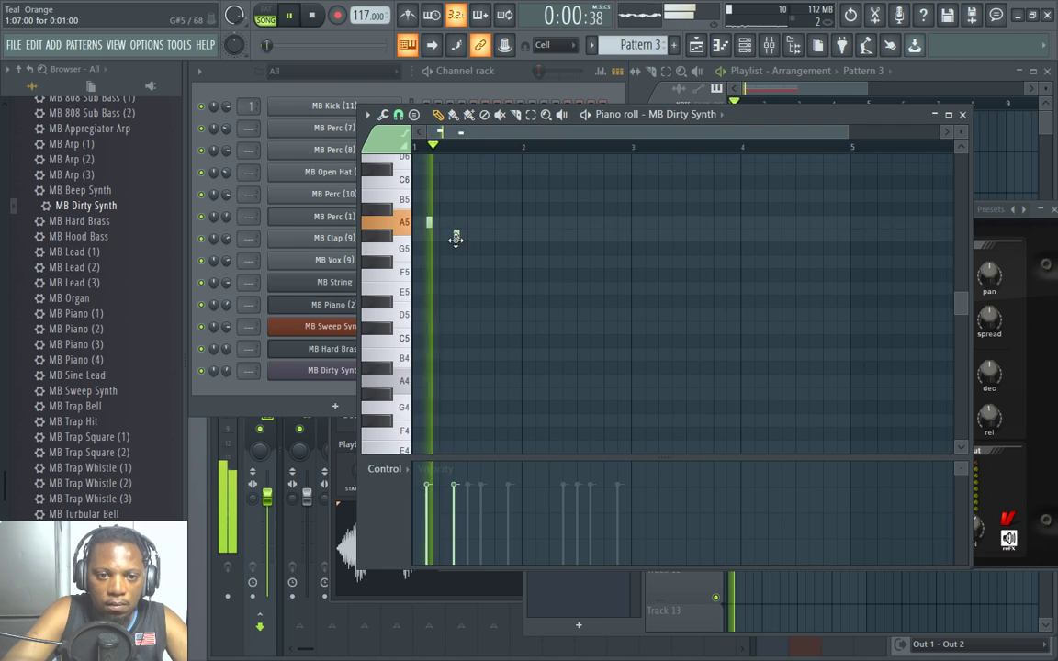
drag(456, 237, 485, 221)
click(495, 221)
scroll(464, 157, up, 3)
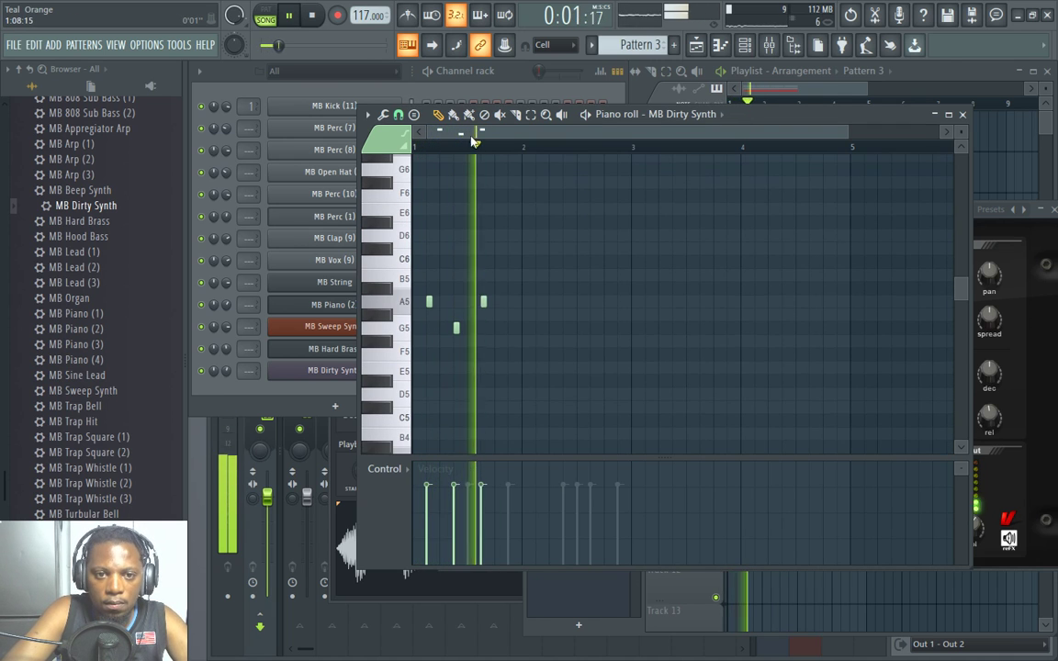
scroll(475, 140, up, 2)
click(549, 329)
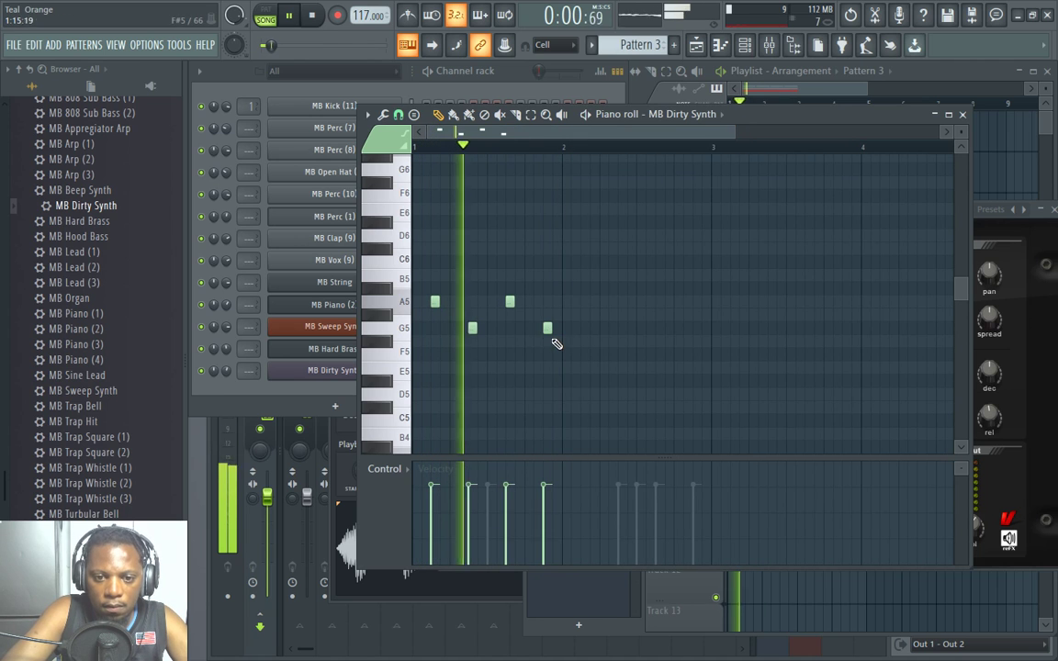
Duplicate all four Dirty Synth notes into bar 2 from step 3, and play the arrangement with the channel rack in front.
key(space)
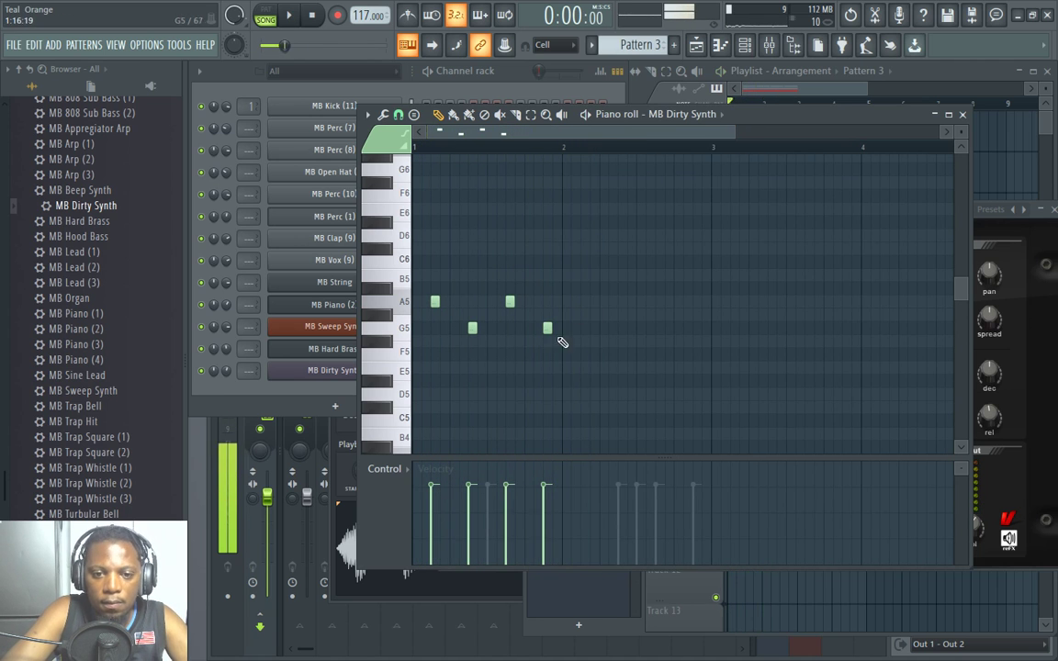
key(ctrl+a)
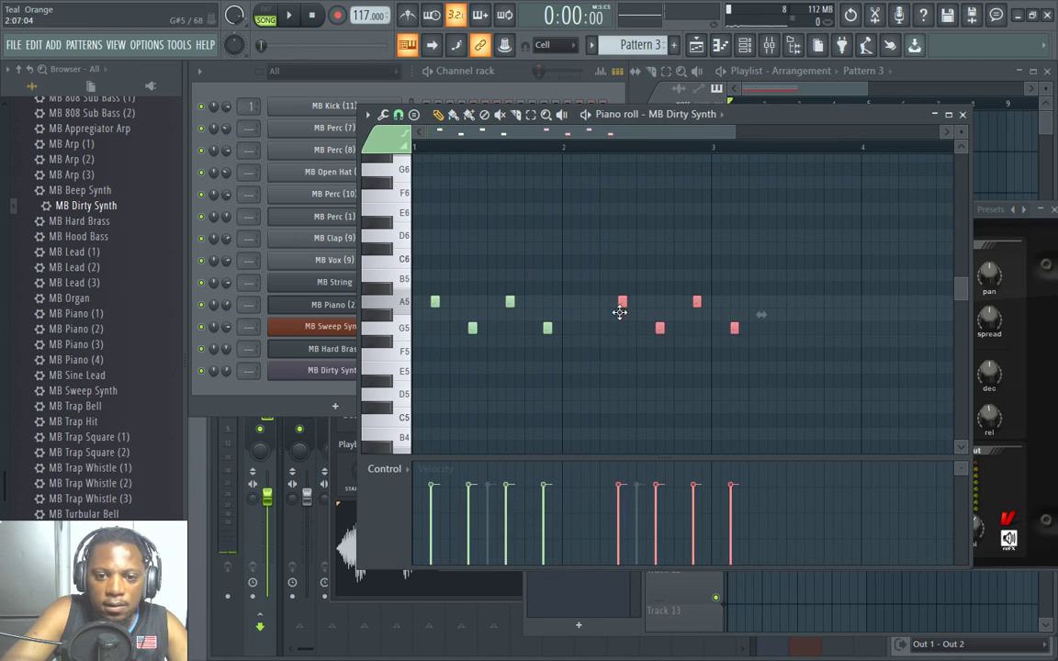
click(459, 69)
key(space)
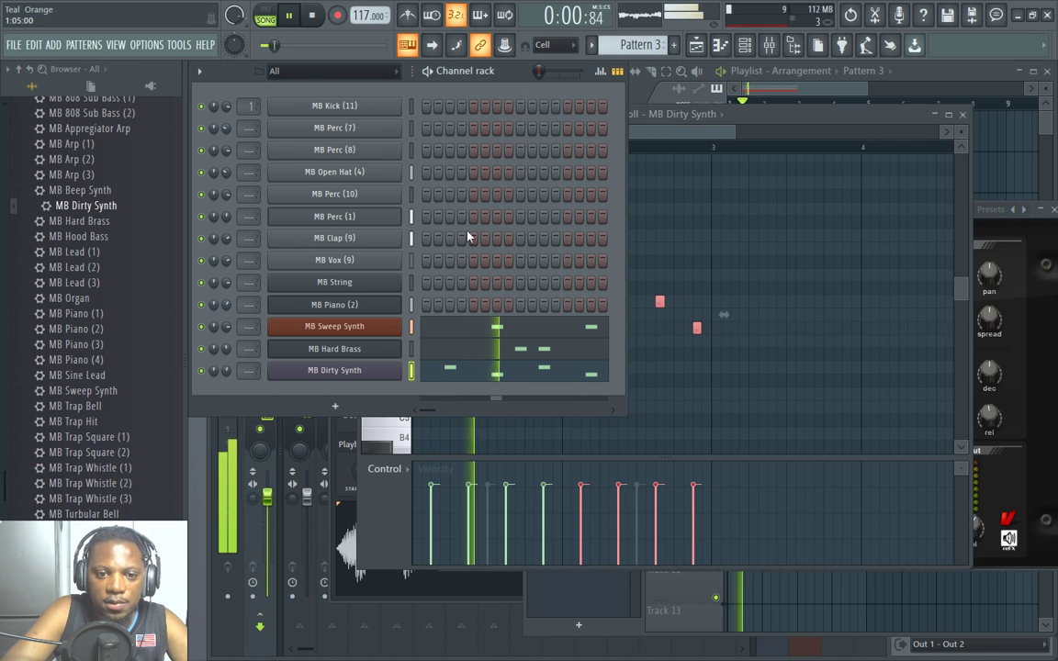
Assign the MB Dirty Synth channel to mixer track 2 in its channel settings.
click(334, 370)
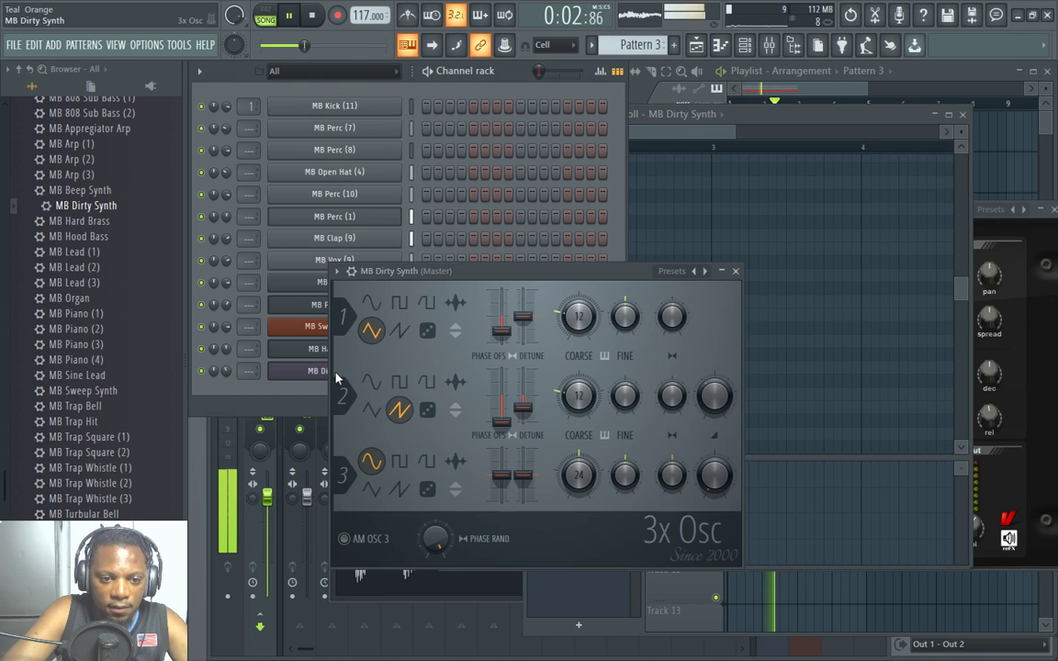
click(351, 271)
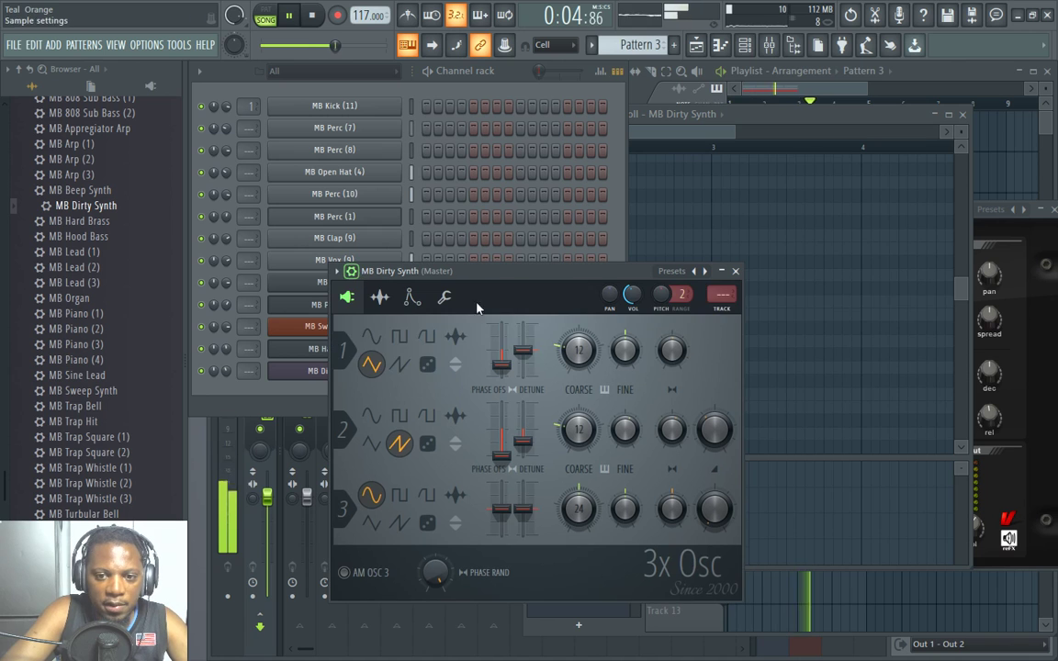
click(723, 310)
click(905, 342)
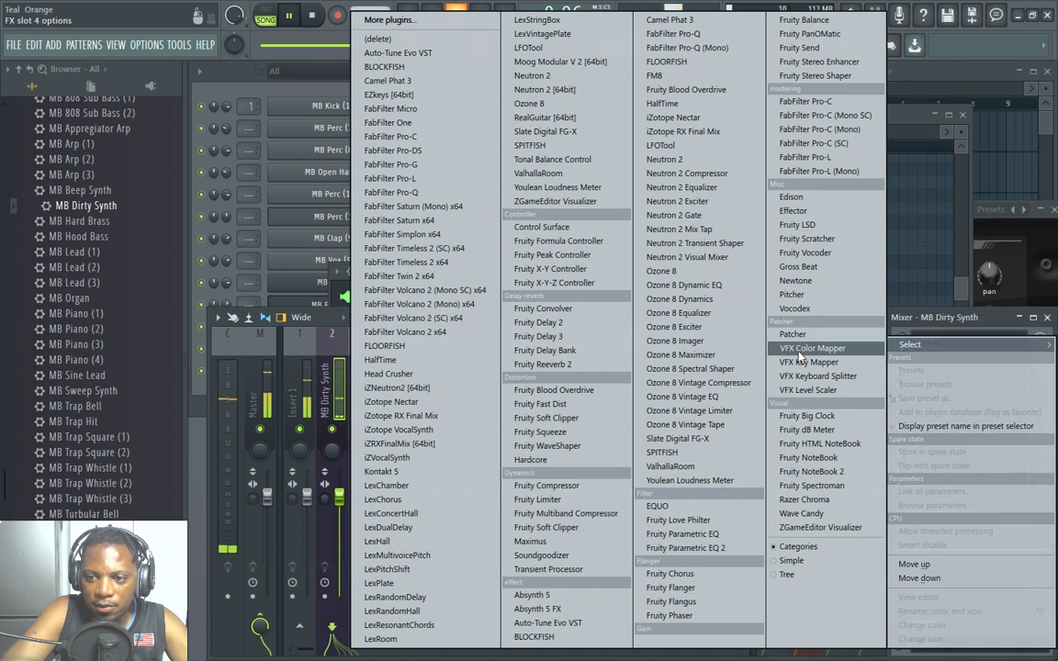
click(751, 406)
Replace Fruity Reeverb 2 with Fruity Convolver on the Reverb mixer track, and route the MB Dirty Synth track to it.
click(774, 389)
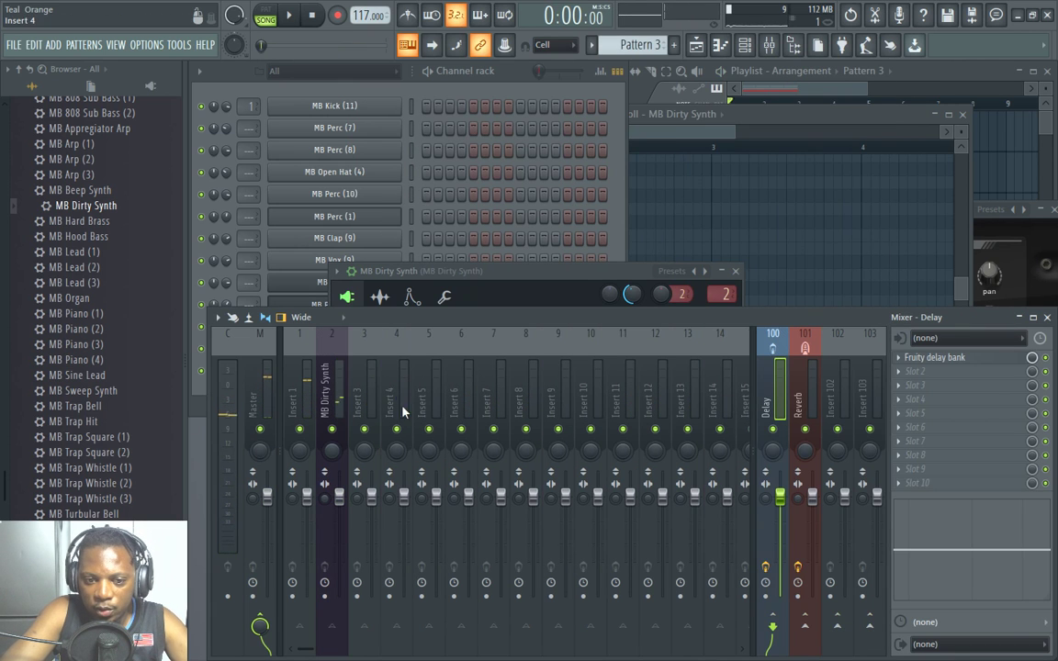
click(898, 360)
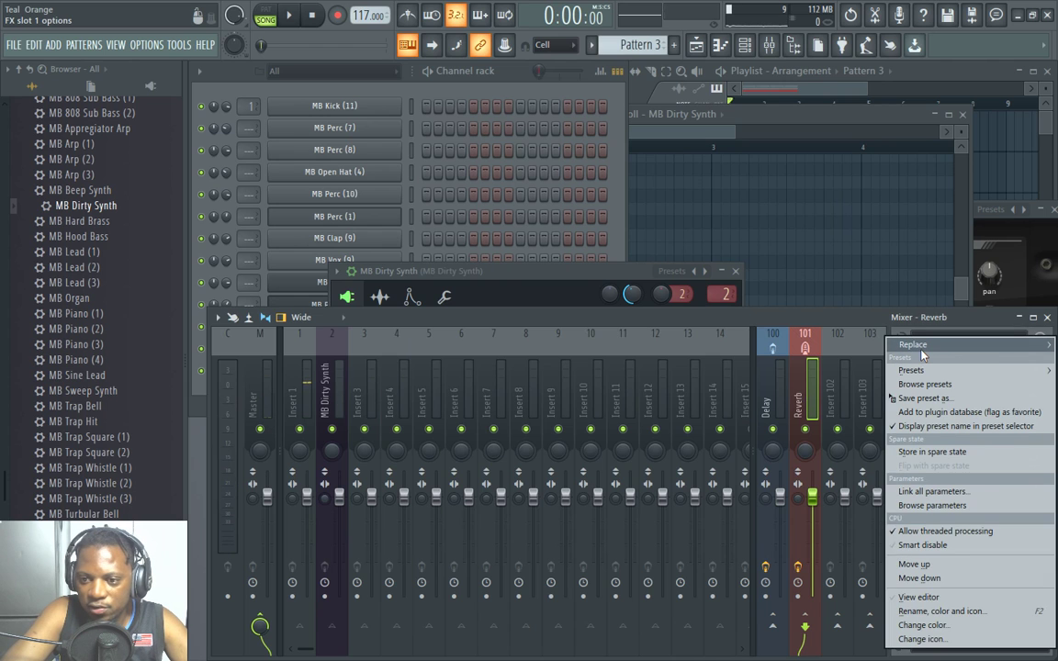
mouse_move(914, 345)
click(543, 308)
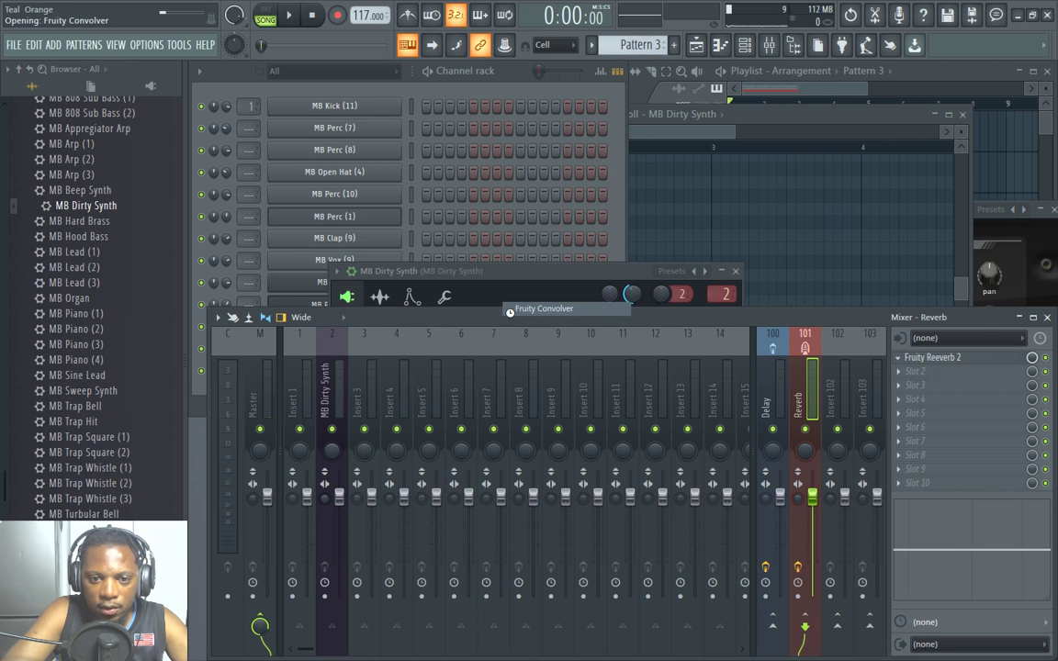
click(336, 390)
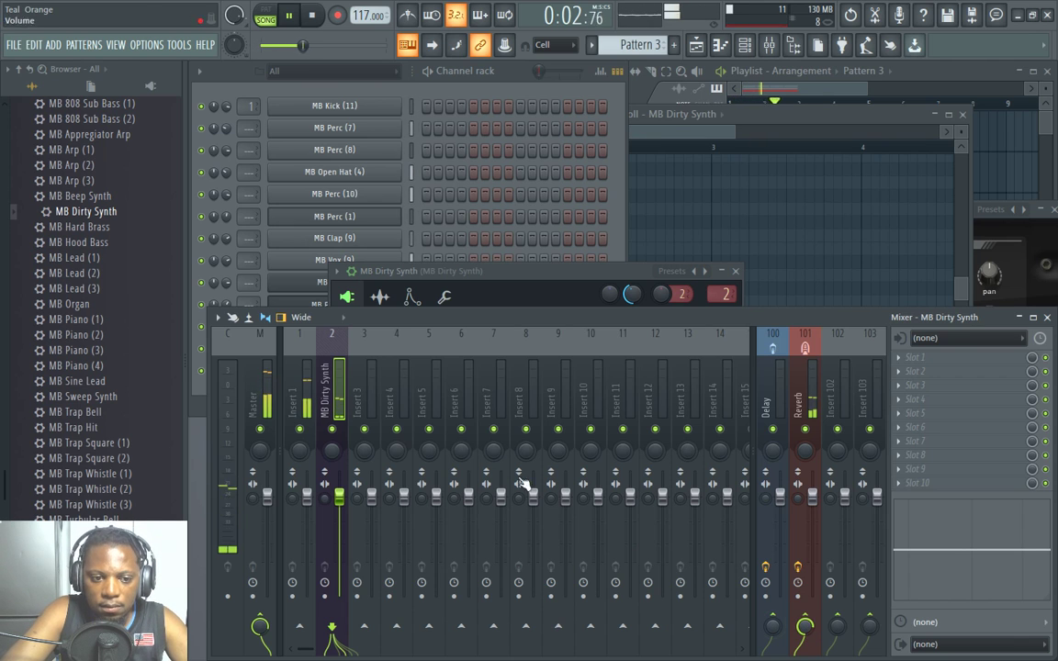
Add the MB Perc (5) sample from the kit's Percs folder as a new channel below MB Dirty Synth.
click(468, 72)
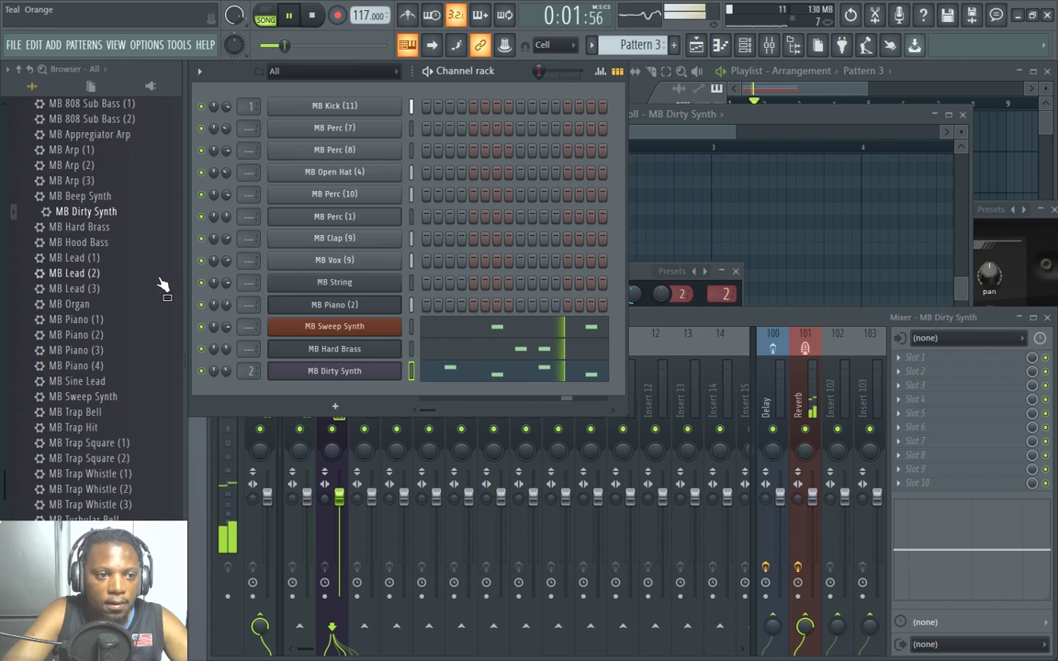
scroll(136, 272, up, 4)
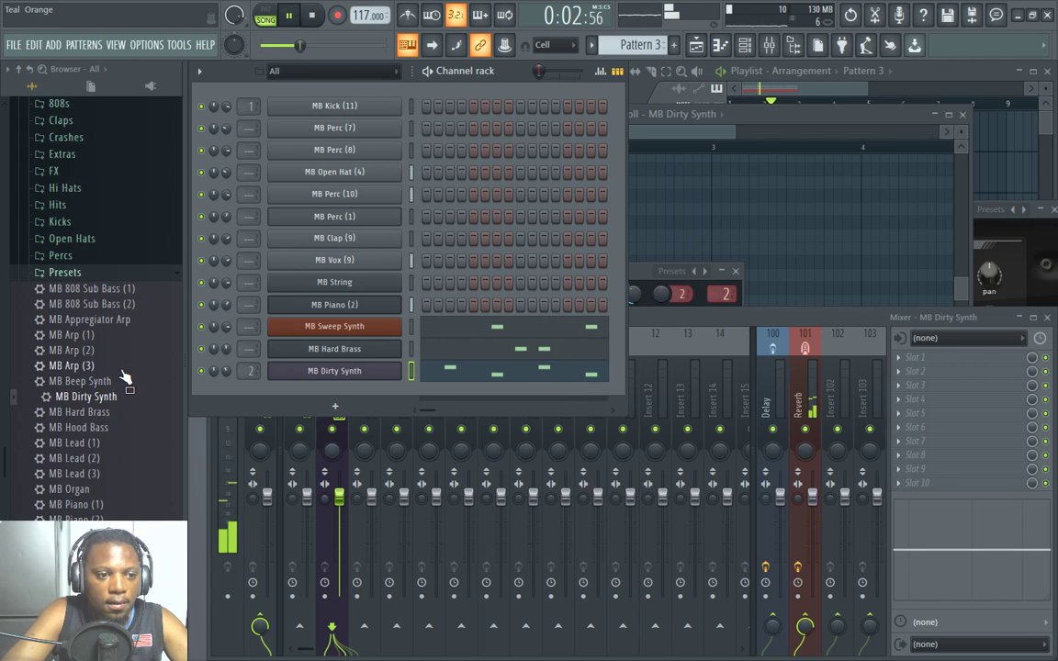
scroll(124, 376, down, 5)
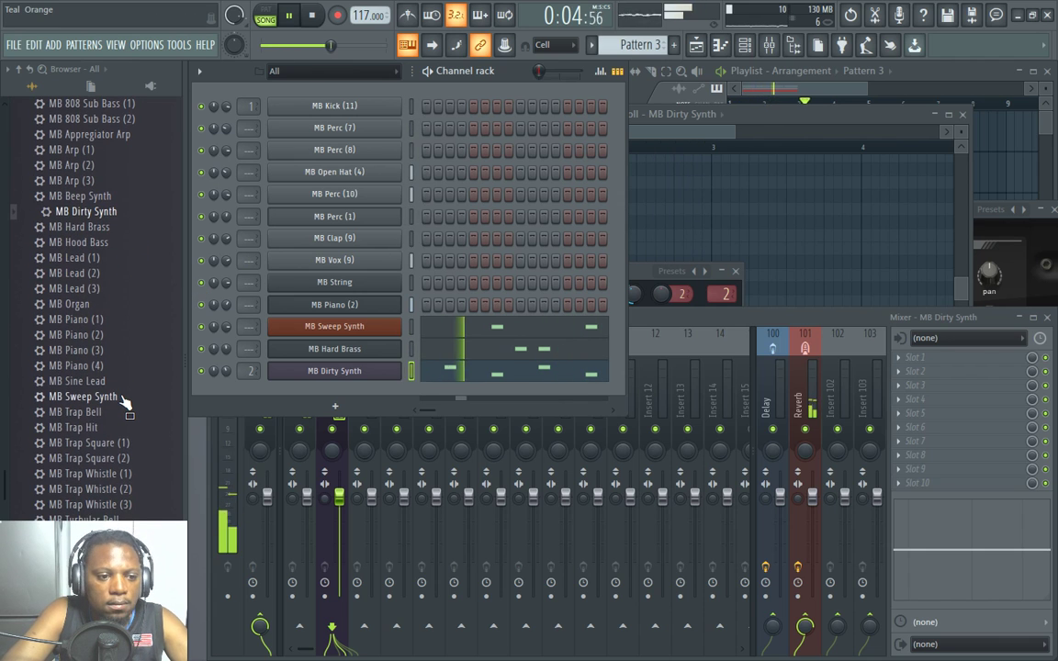
click(97, 382)
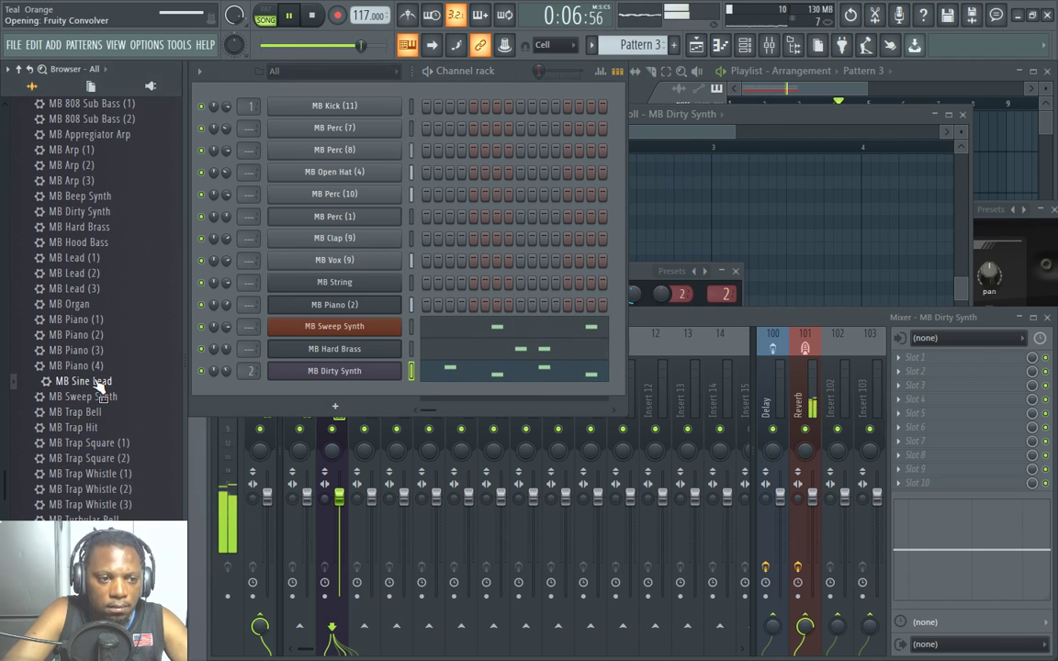
scroll(106, 273, up, 2)
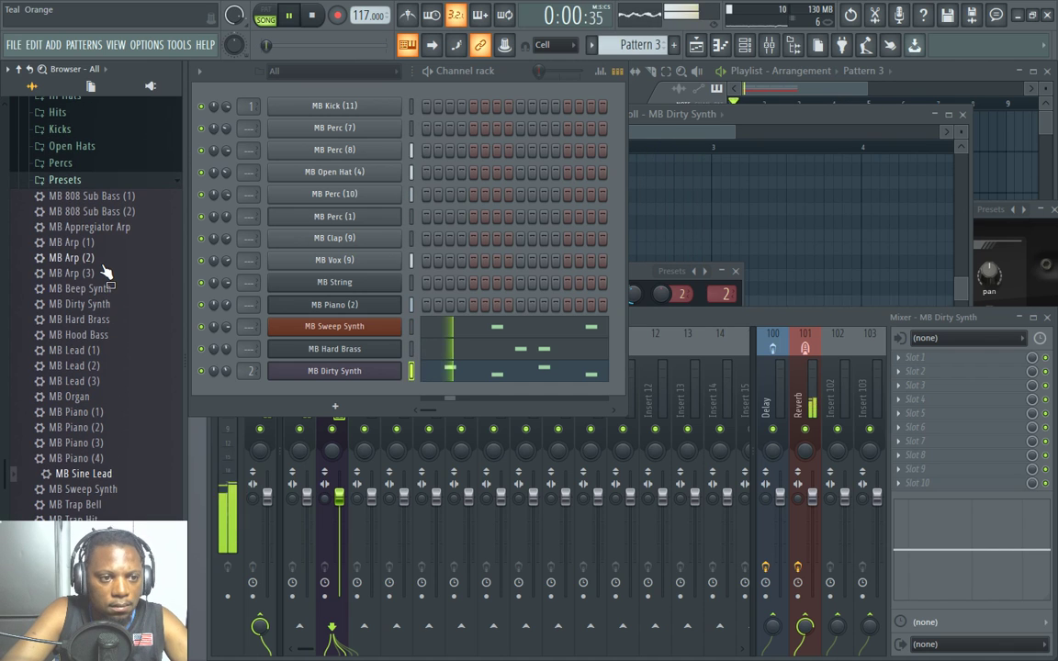
click(89, 182)
click(61, 255)
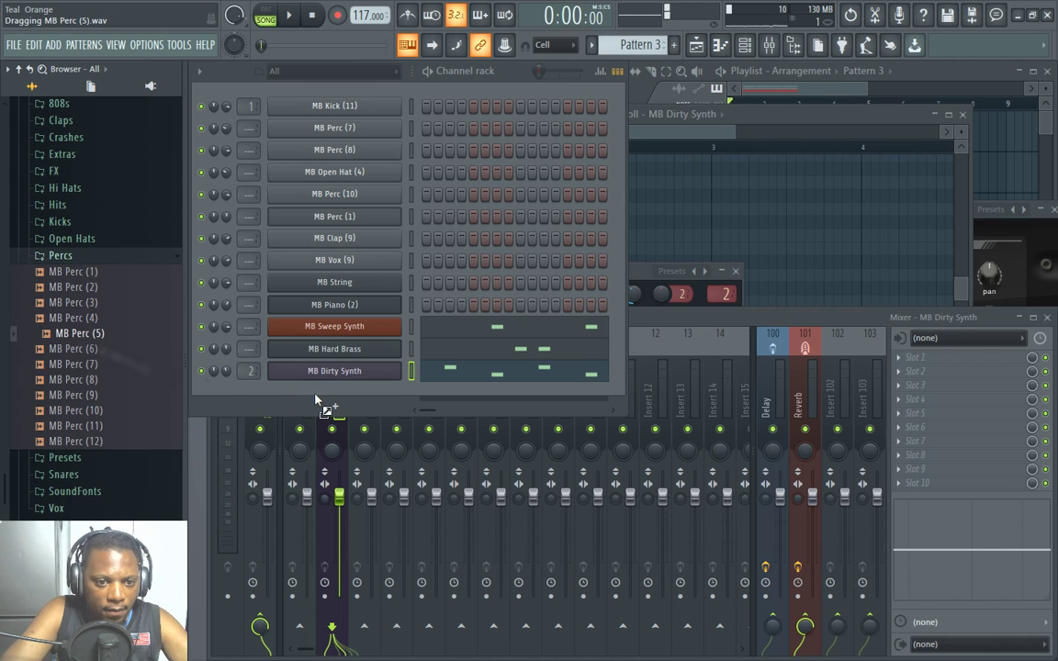
drag(315, 401, 313, 408)
Program MB Perc (5) hits at steps 5, 9, 12 and 15 of Pattern 1 during playback, and trim the sample's silence.
double_click(770, 139)
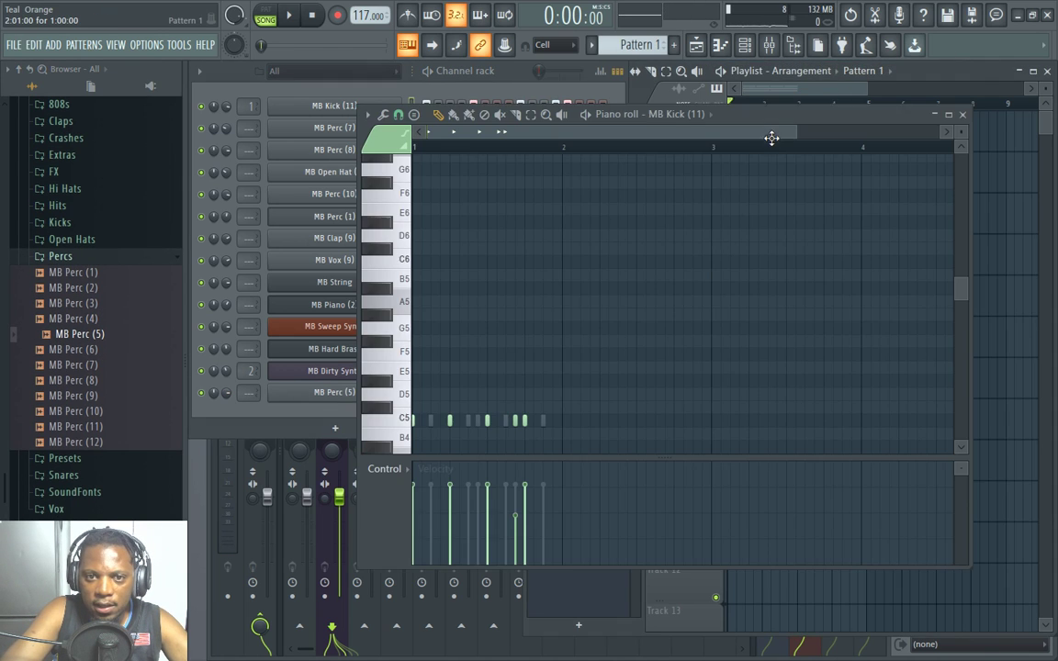
click(520, 81)
key(space)
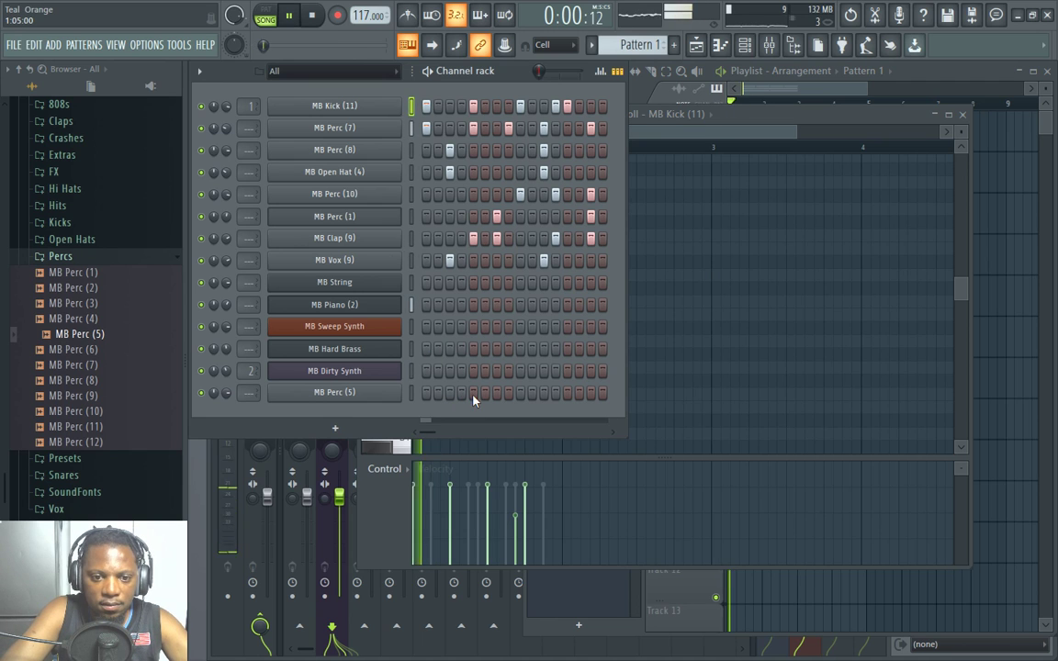
click(473, 393)
click(520, 393)
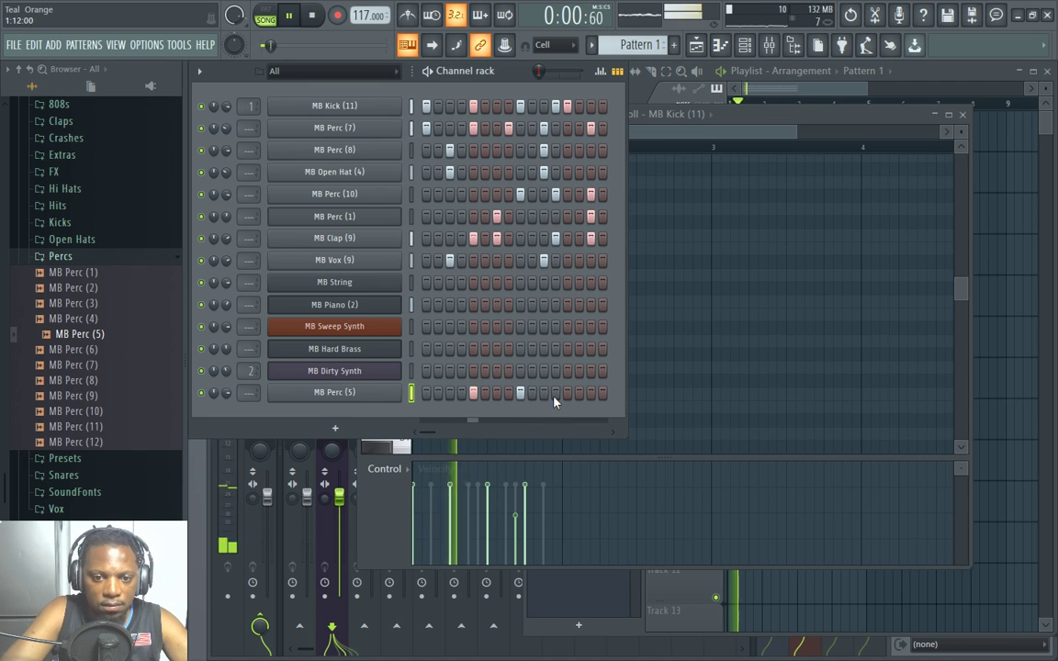
click(374, 394)
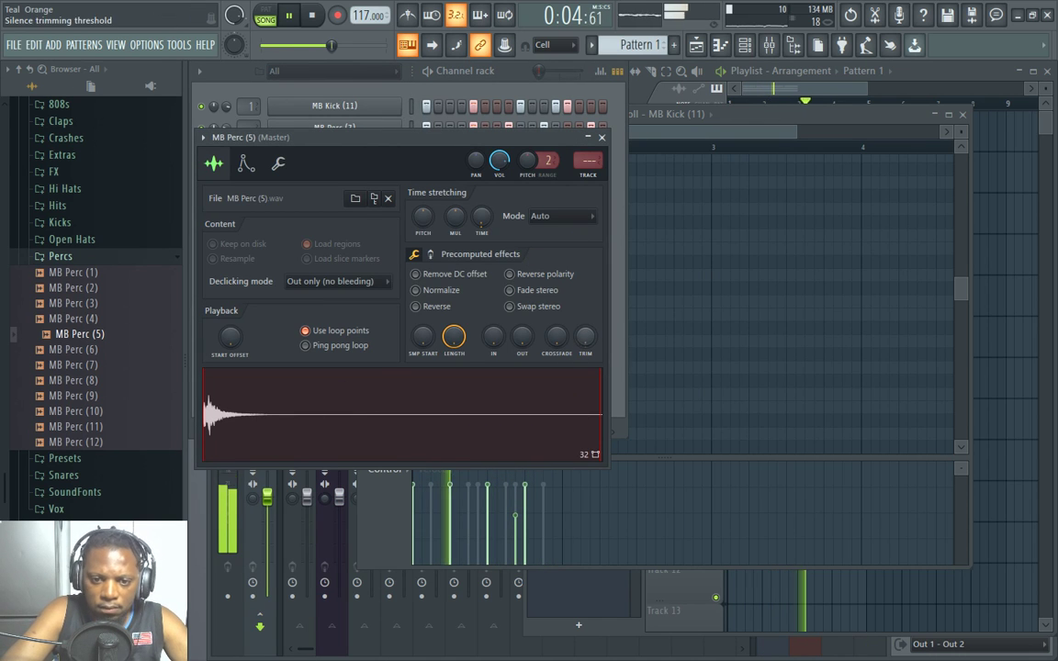
click(601, 137)
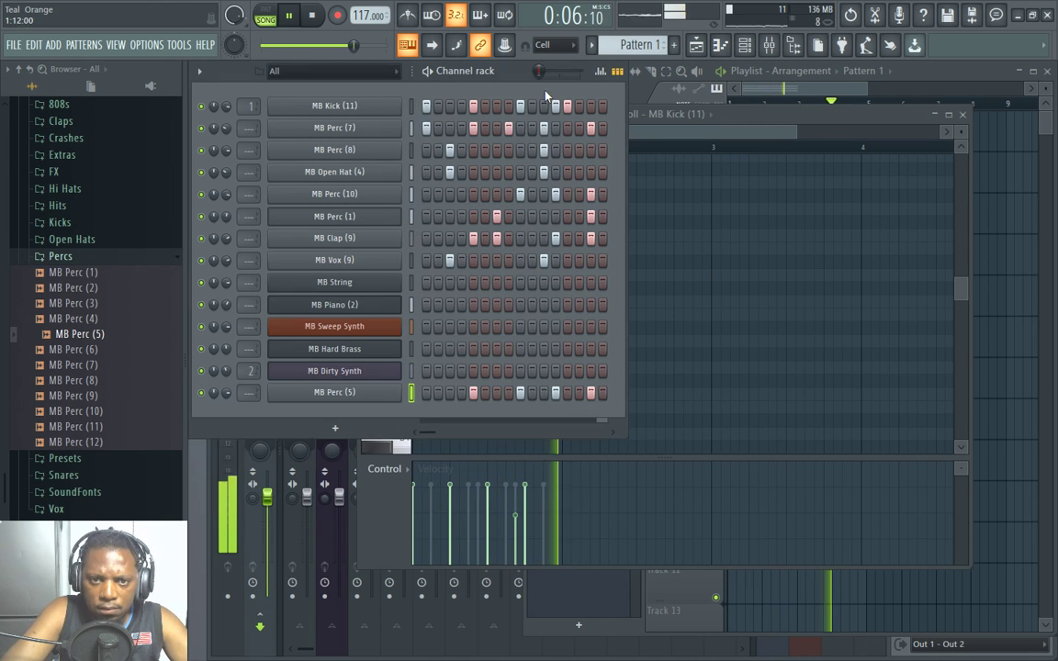
Audition further samples in the kit's Extras and Percs folders while the arrangement plays, and check the Crashes folder.
click(864, 90)
click(89, 259)
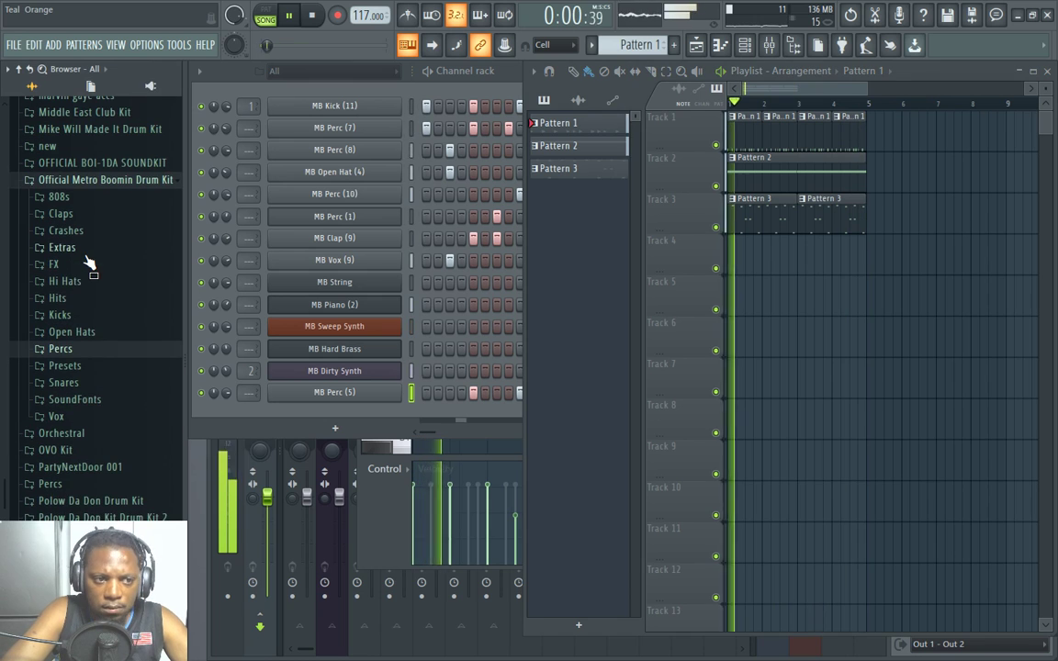
click(83, 249)
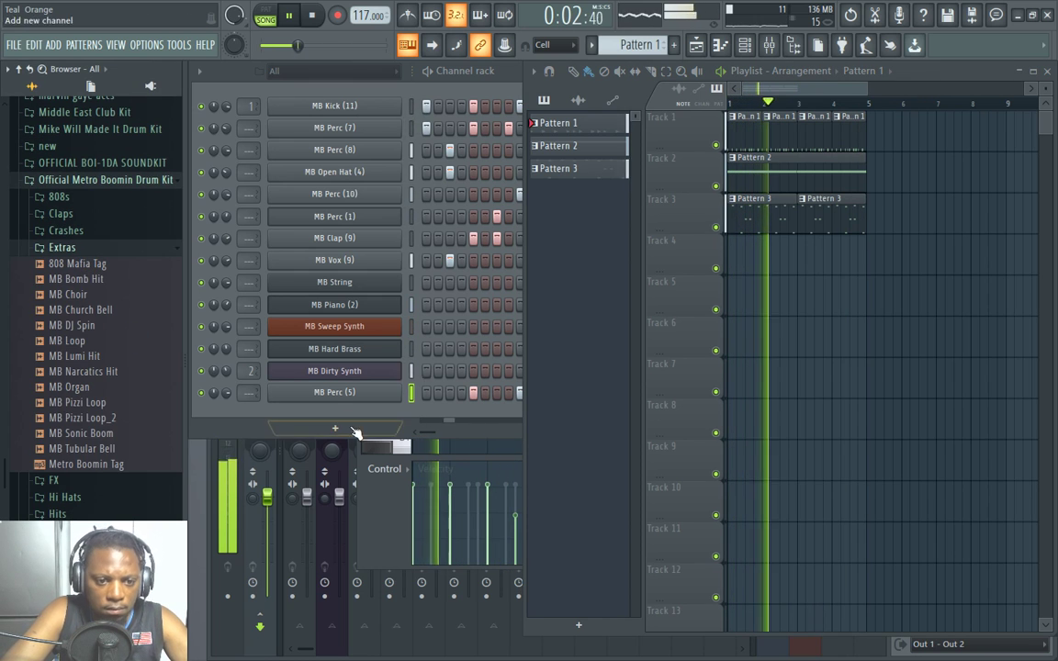
click(336, 395)
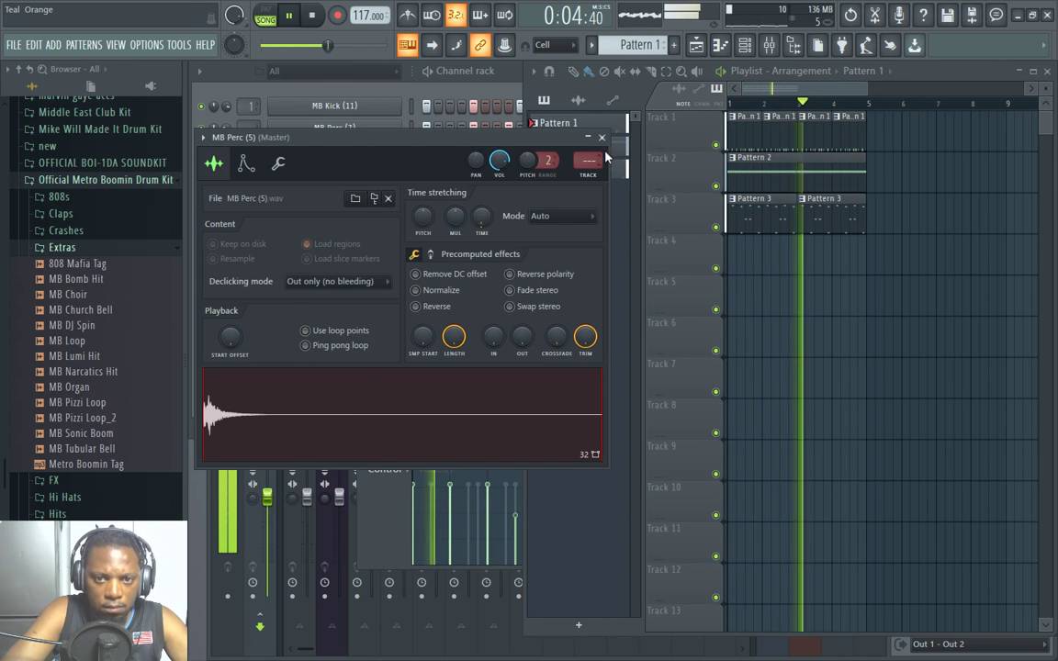
click(601, 137)
click(206, 350)
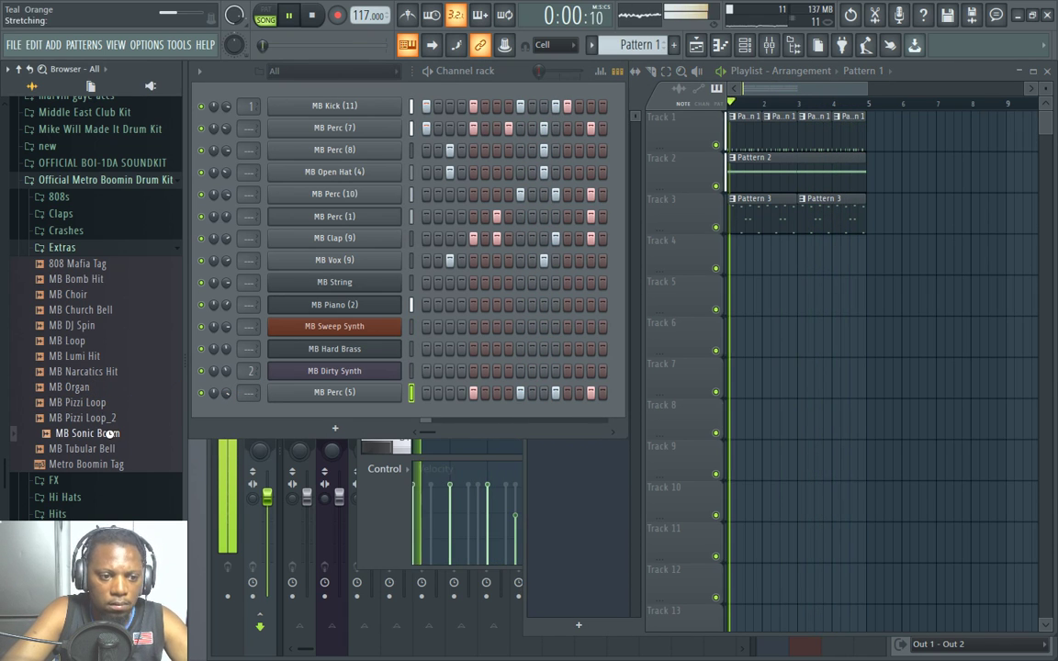
click(107, 265)
click(81, 249)
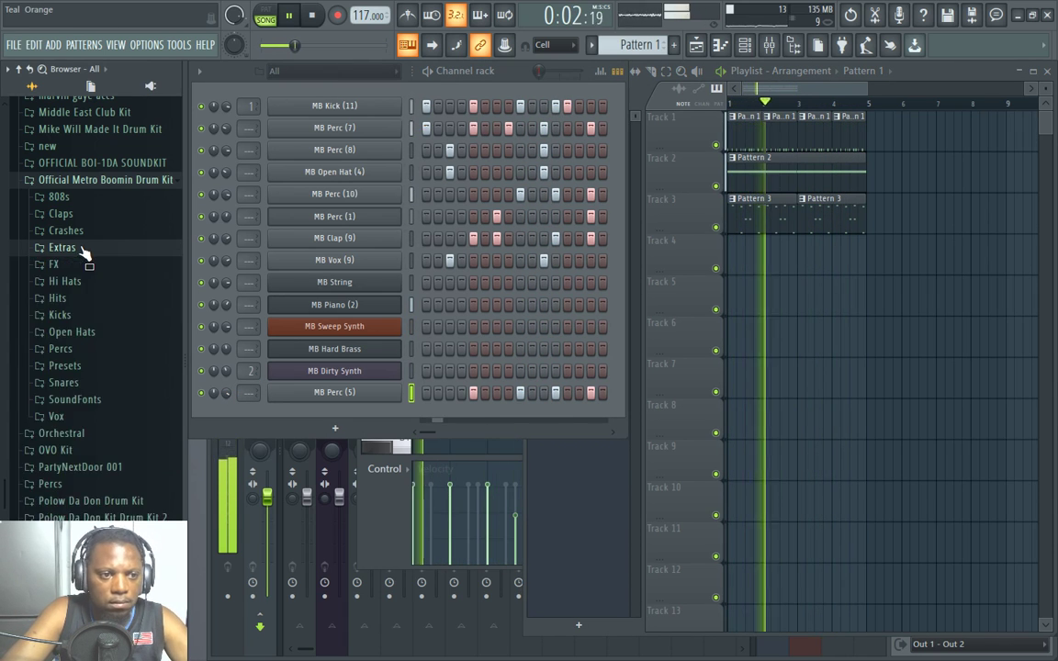
click(88, 231)
click(88, 231)
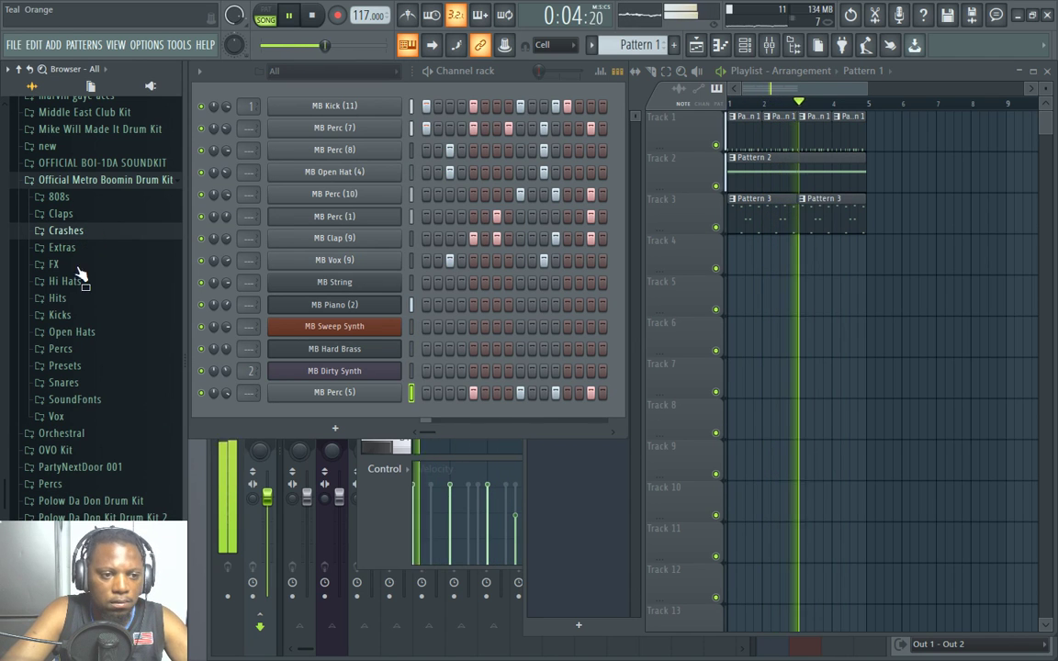
click(81, 350)
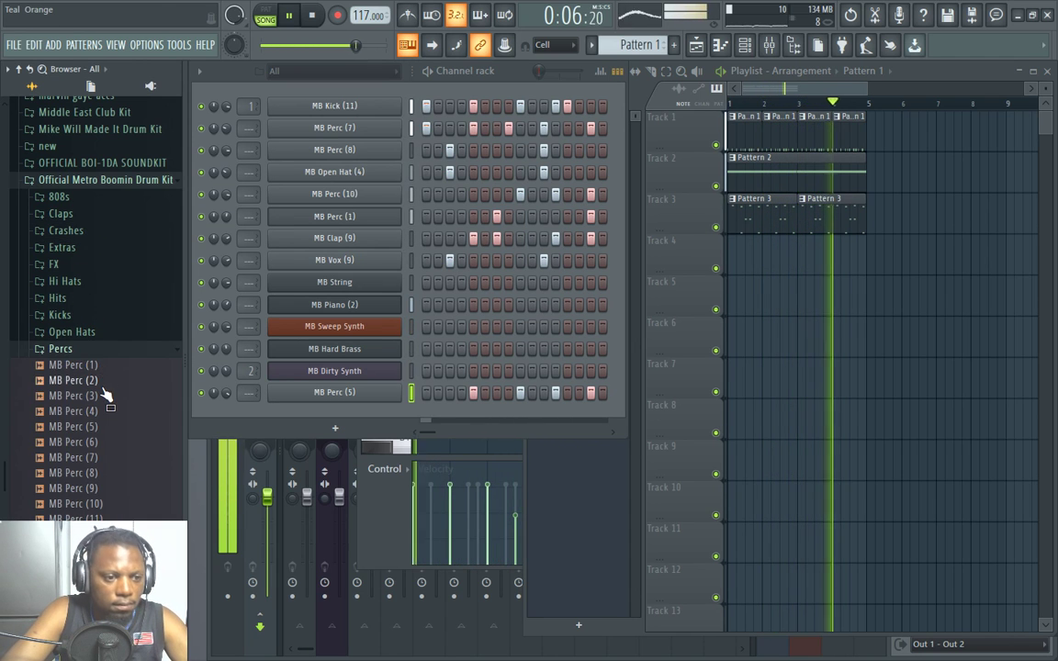
click(74, 365)
click(73, 395)
click(78, 427)
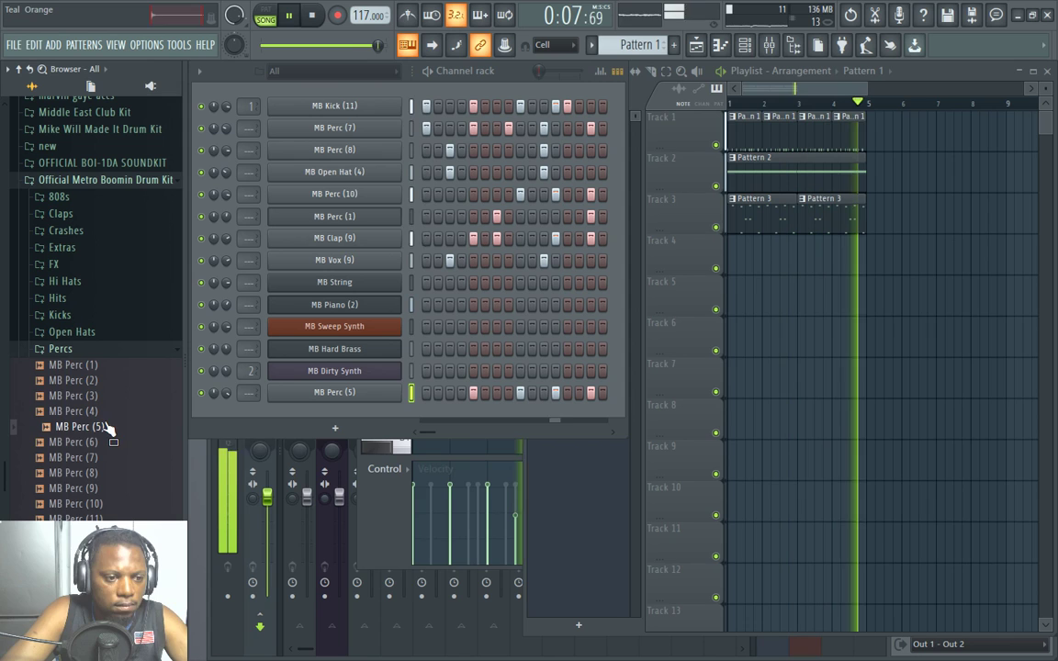
Stop playback and open the MB Lead (1) preset from the kit's Presets folder in a new channel.
click(92, 350)
click(73, 366)
click(80, 360)
key(space)
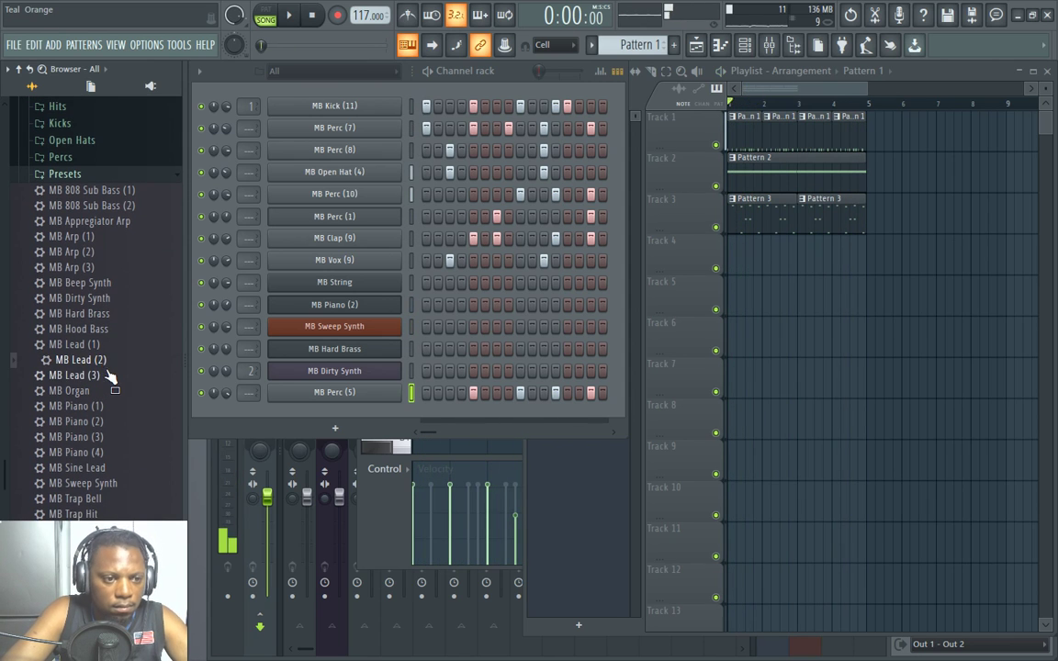
right_click(111, 351)
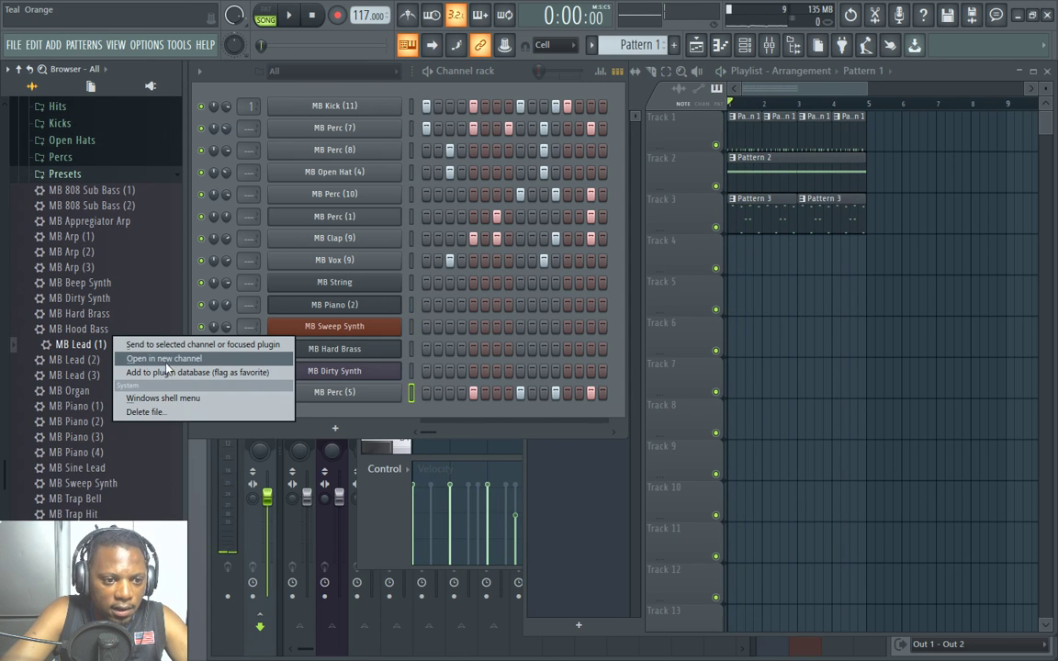
click(166, 359)
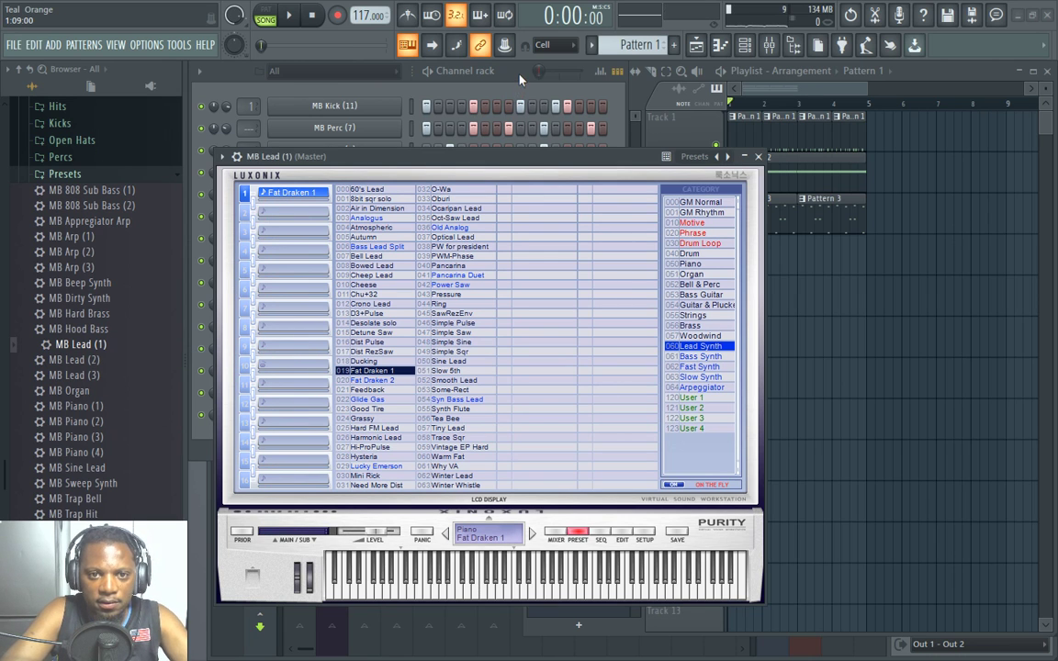
Place short E5 notes at steps 9 and 11 of bar 1 in the MB Lead (1) piano roll of Pattern 1.
click(496, 72)
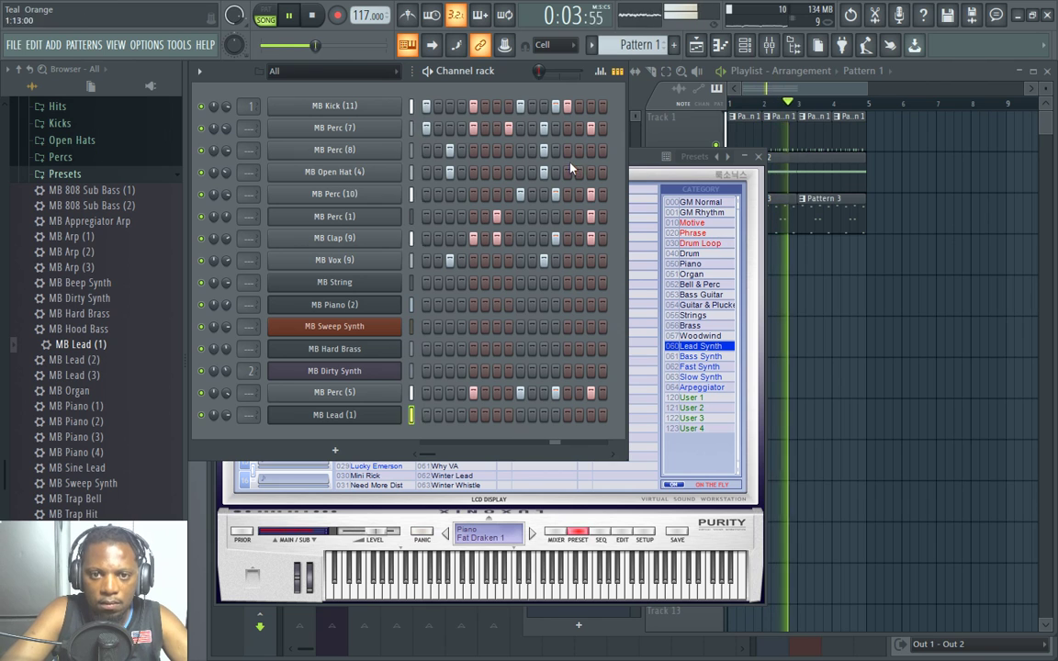
right_click(318, 372)
click(432, 374)
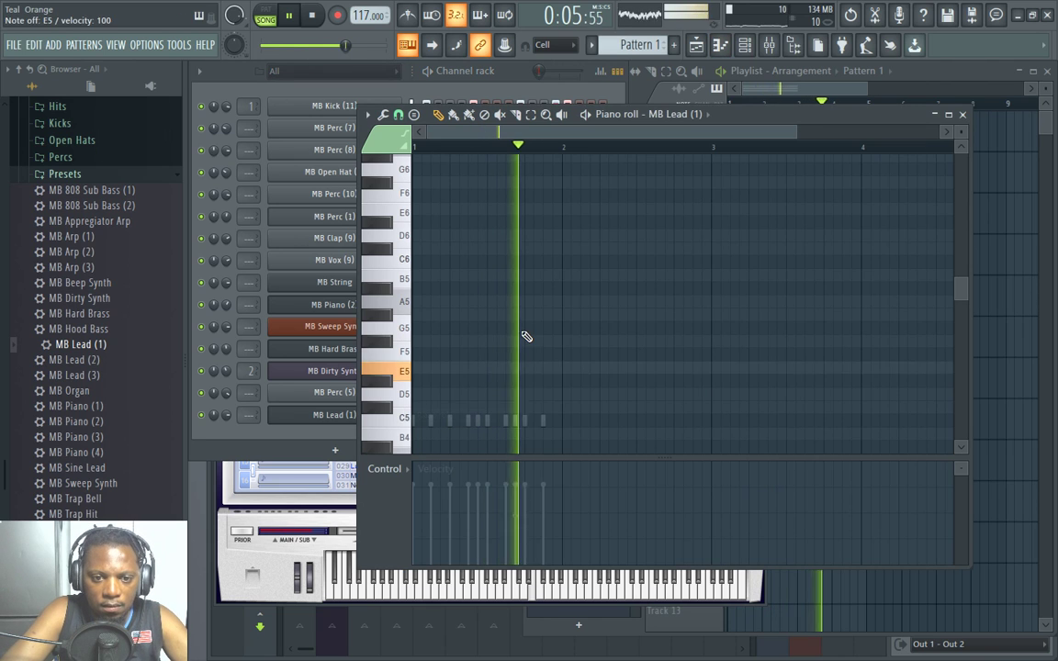
click(491, 369)
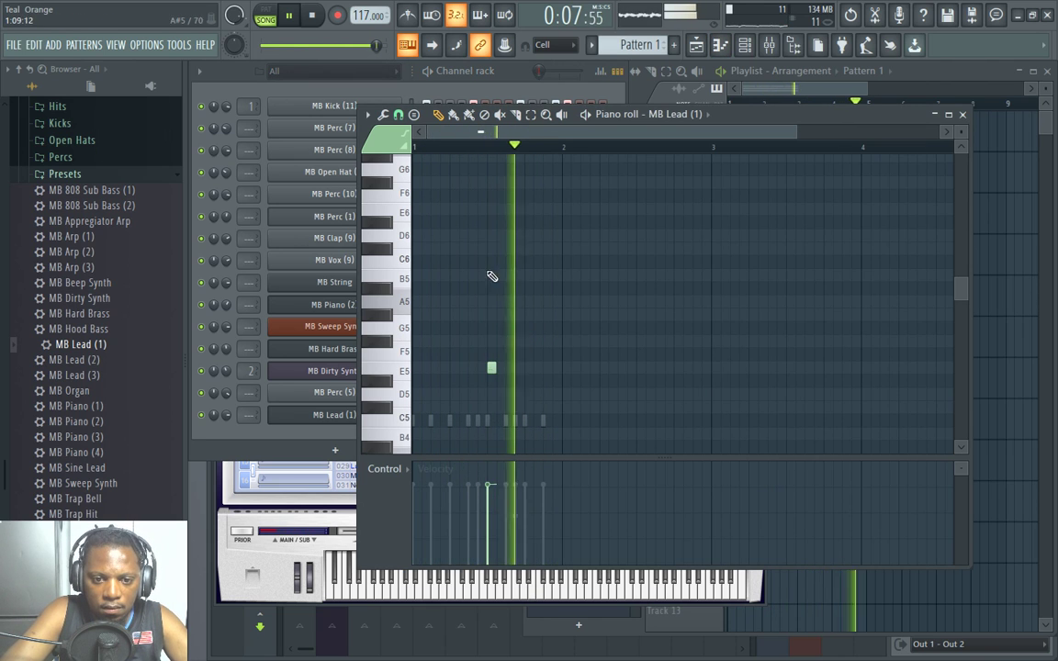
key(space)
scroll(450, 152, up, 3)
key(space)
click(591, 369)
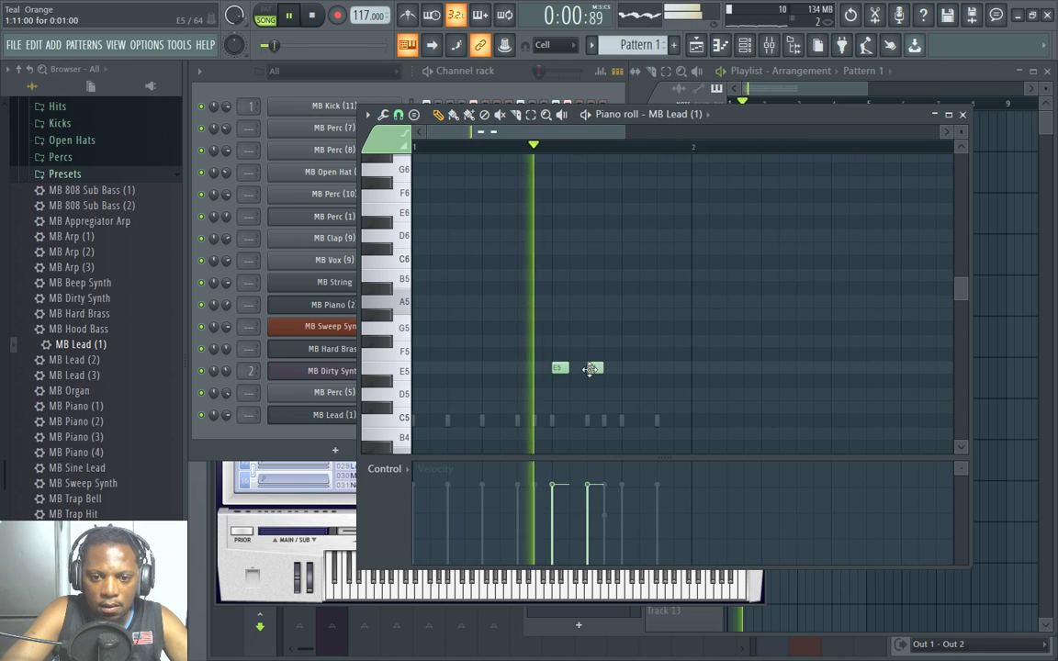
Stop playback and set the piano roll's grid snap to 1/3 step.
key(space)
click(397, 114)
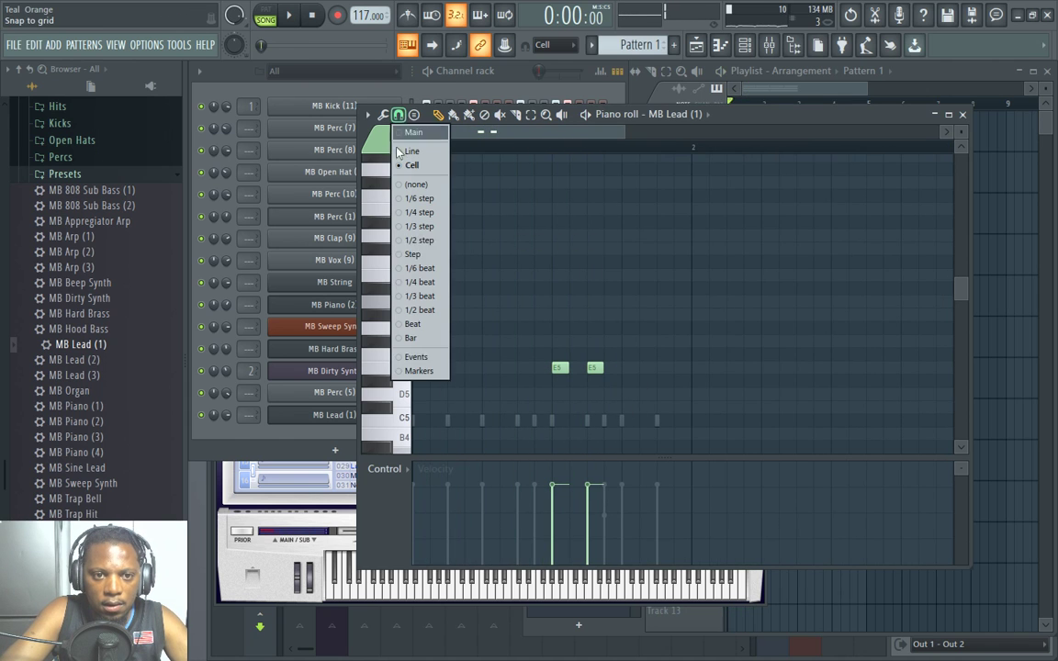
click(431, 226)
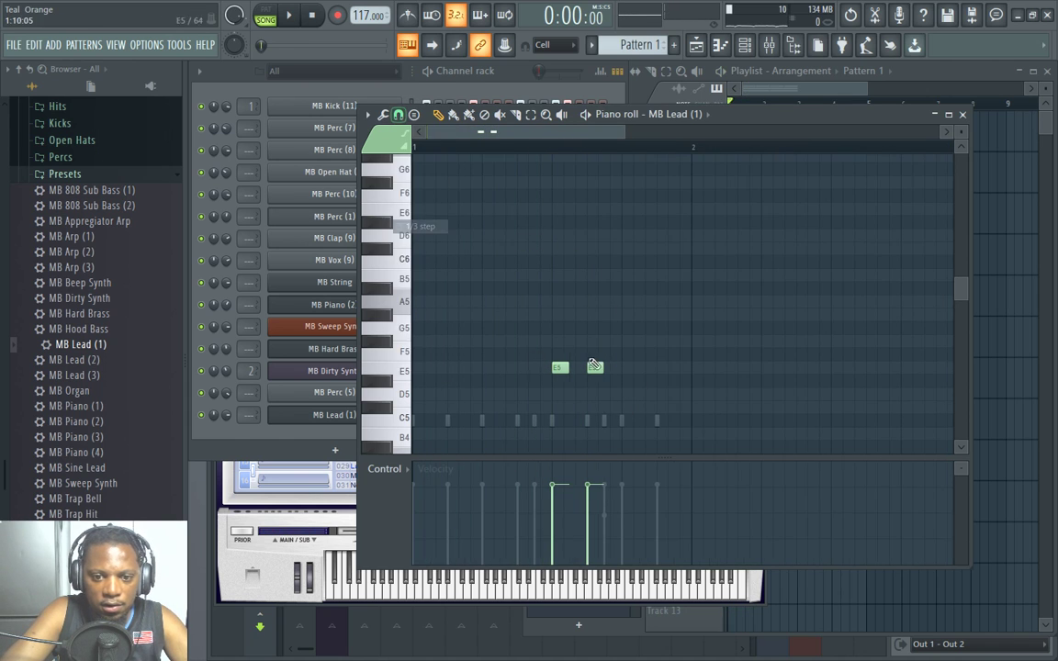
Move the second E5 note earlier and add four more, spacing six E5 notes evenly across the second half of bar 1.
key(space)
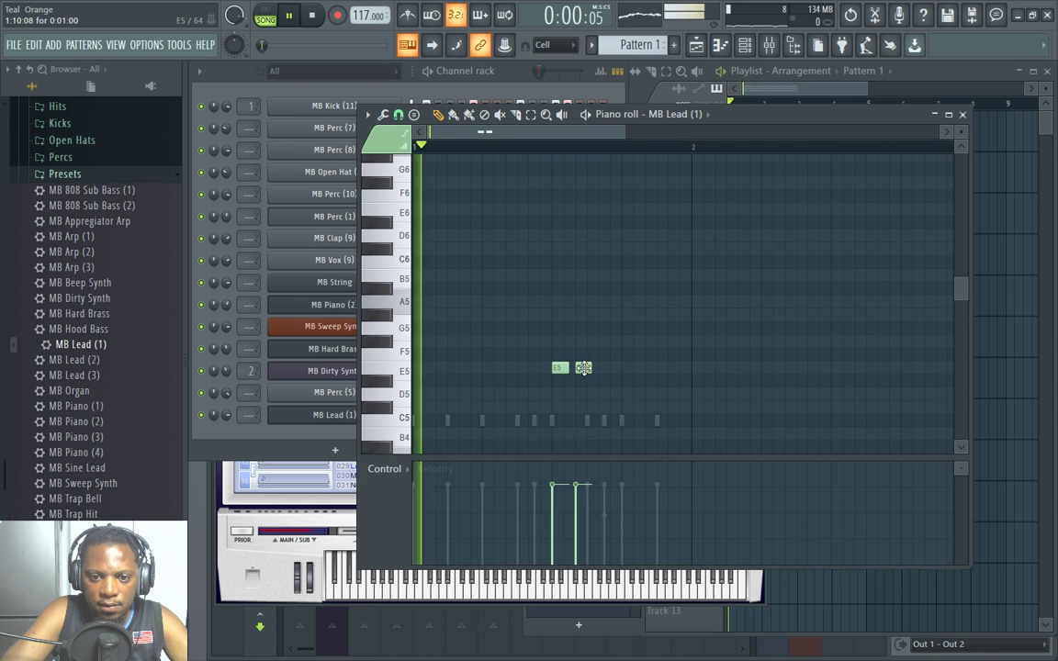
drag(595, 368, 583, 369)
click(606, 368)
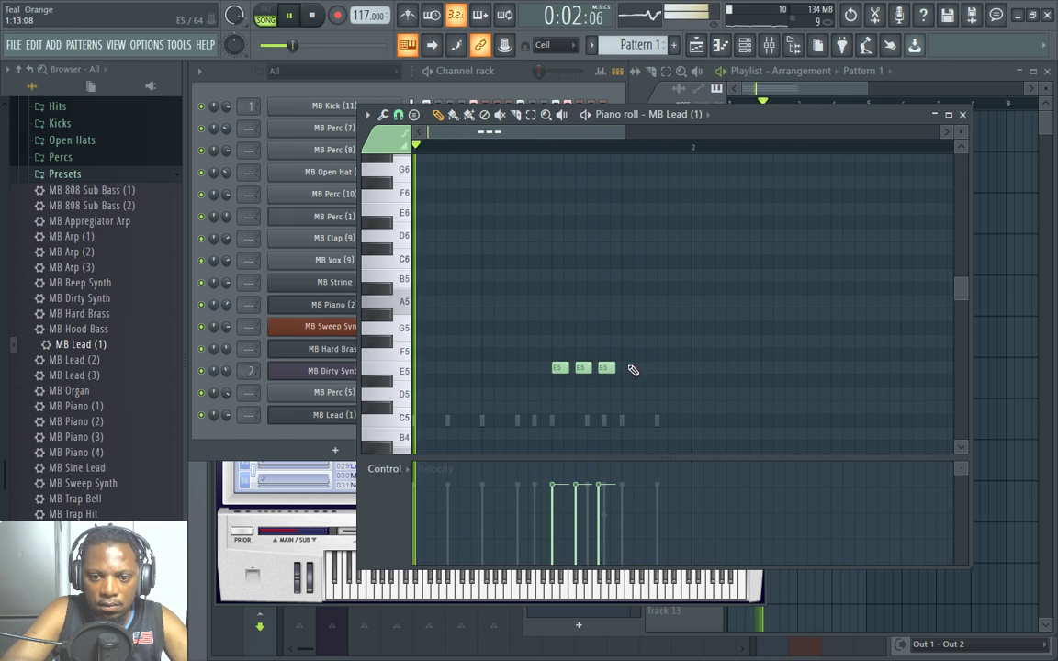
key(space)
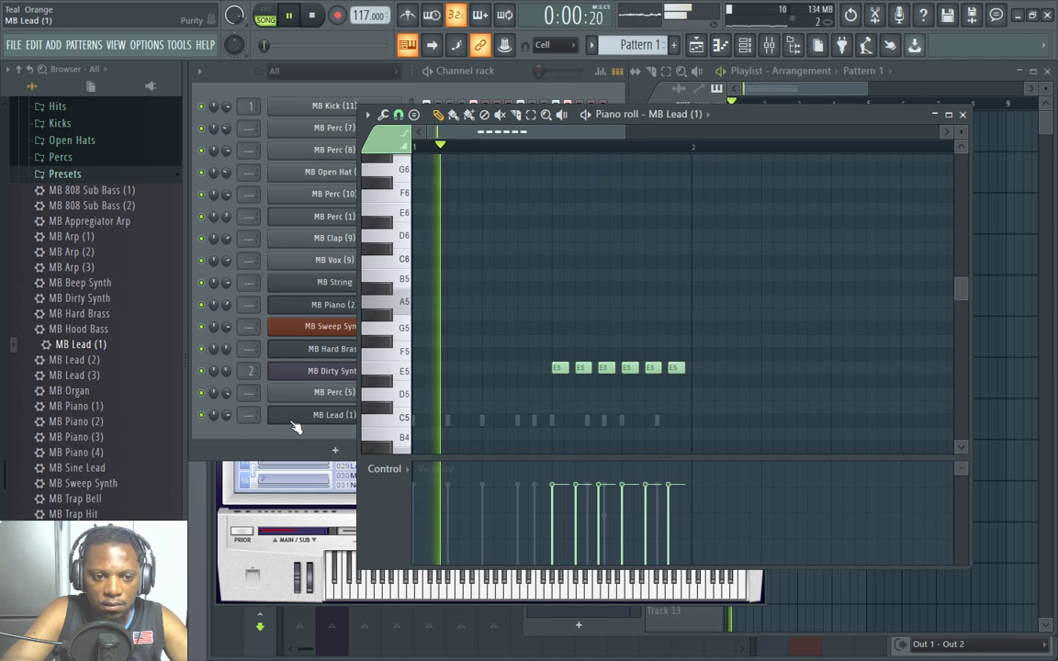
Lower the MB Lead (1) channel volume to about 51% and open its instrument window before returning to the piano roll.
click(293, 424)
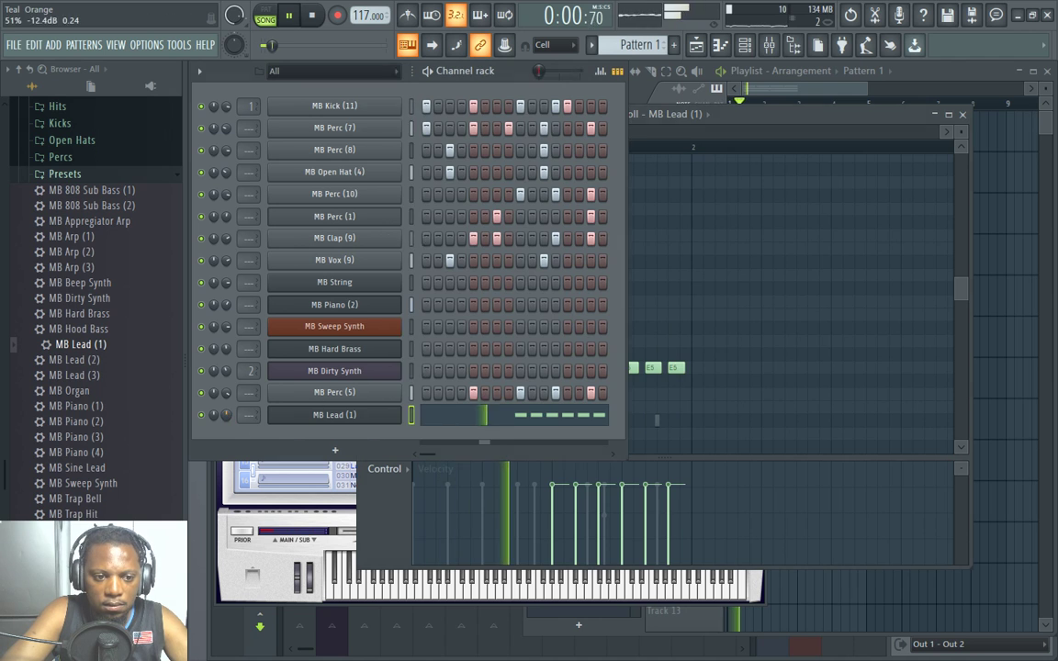
click(335, 415)
click(752, 135)
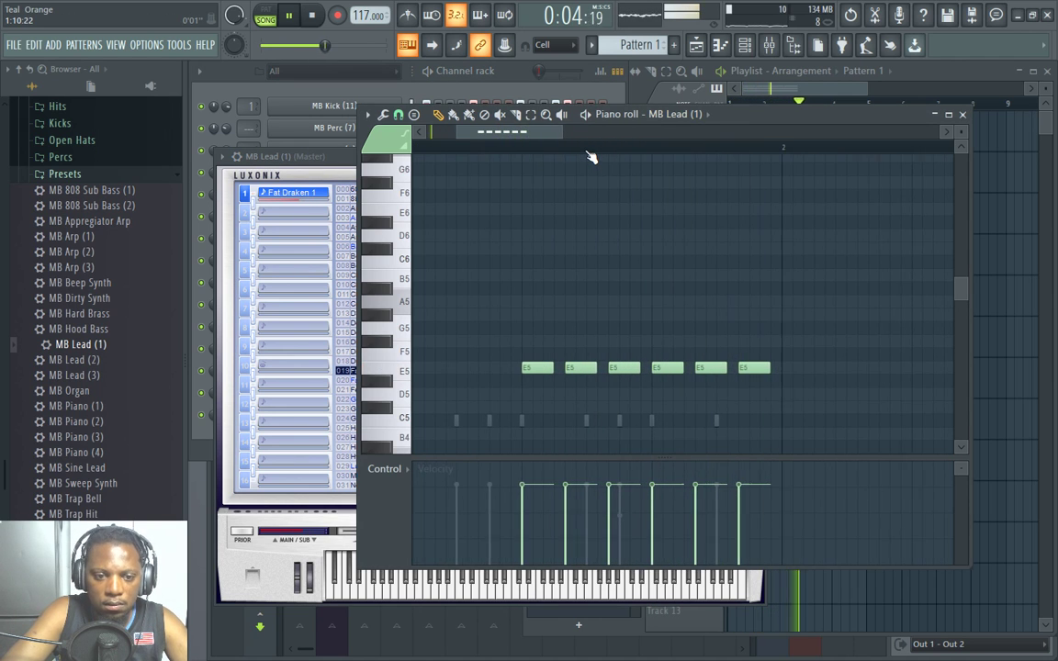
Shorten all six E5 notes of MB Lead (1) to about 1/3 step and play the arrangement.
key(ctrl+a)
key(space)
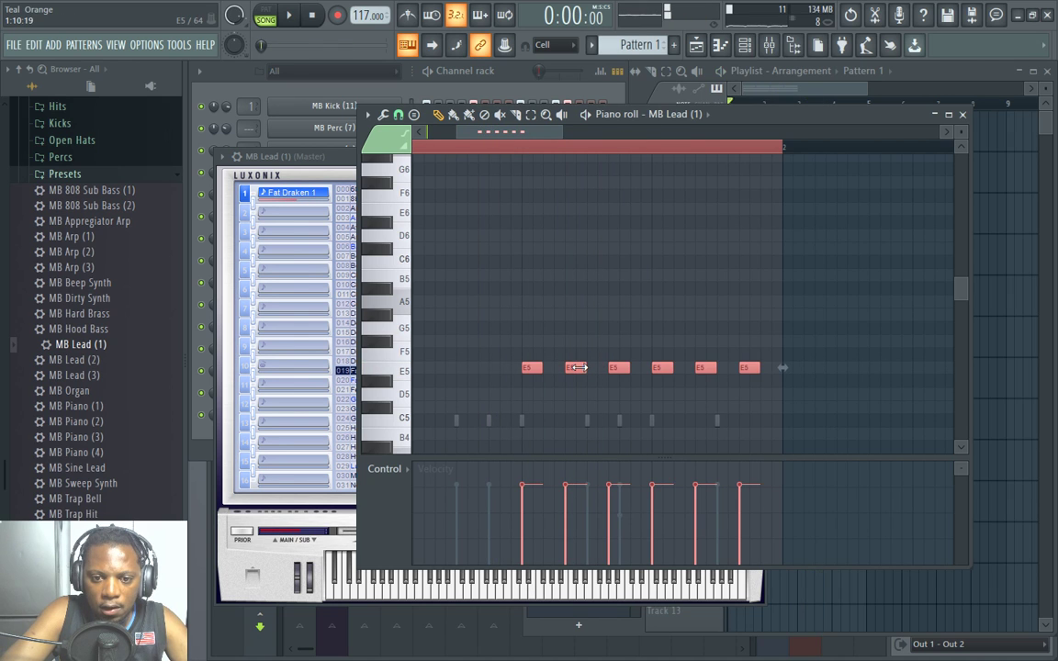
click(414, 91)
key(space)
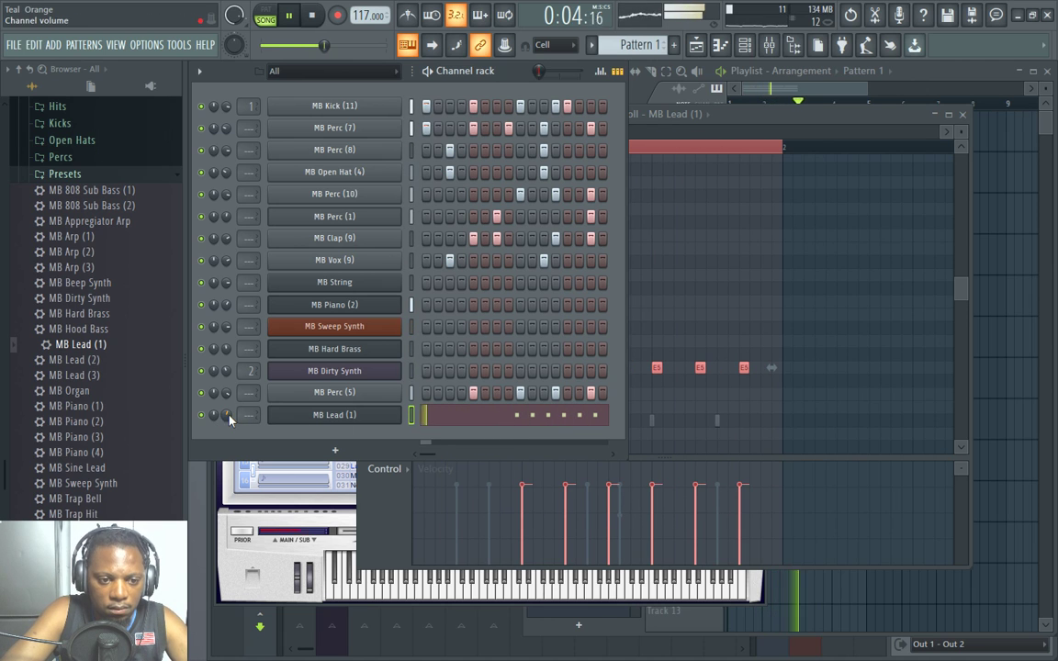
Route MB Lead (1) to mixer track 3 and send that track to the Reverb track.
click(360, 416)
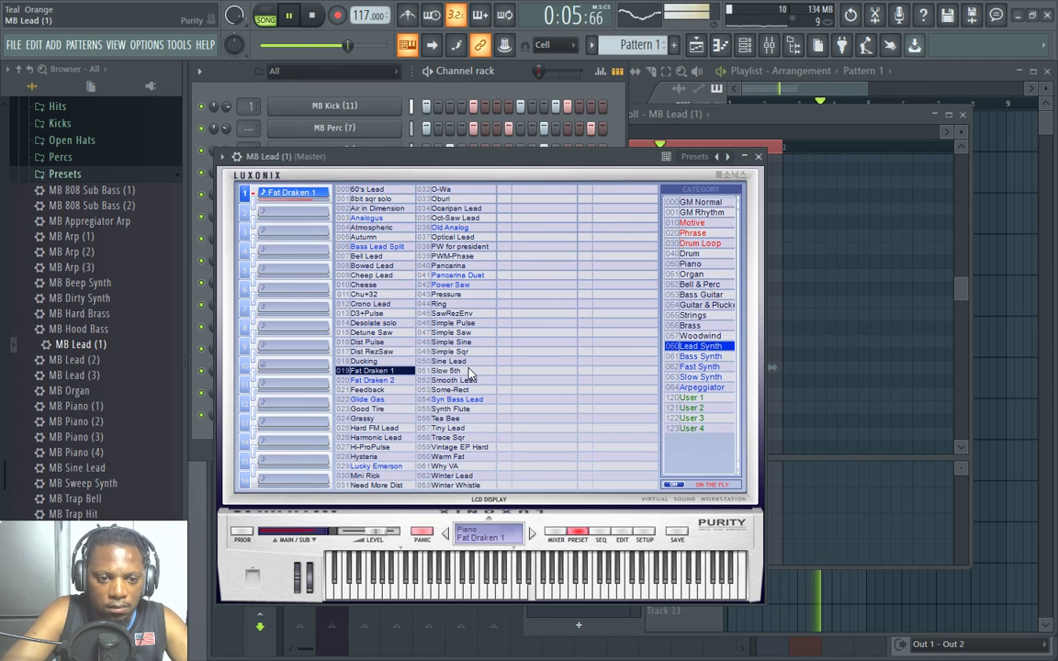
click(235, 157)
click(745, 183)
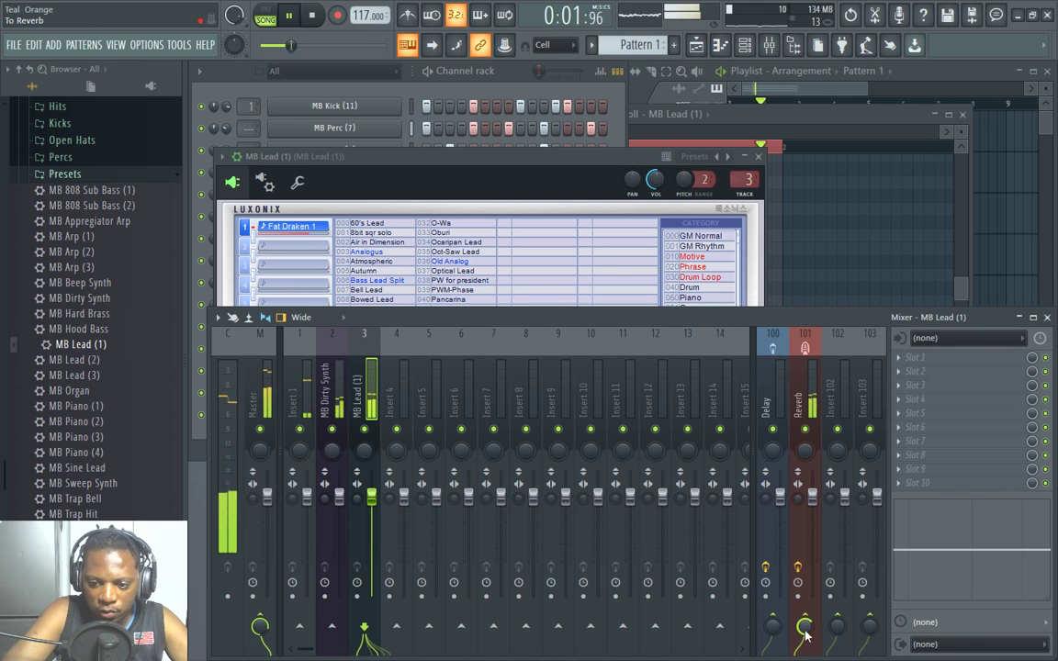
click(763, 159)
click(521, 106)
click(930, 72)
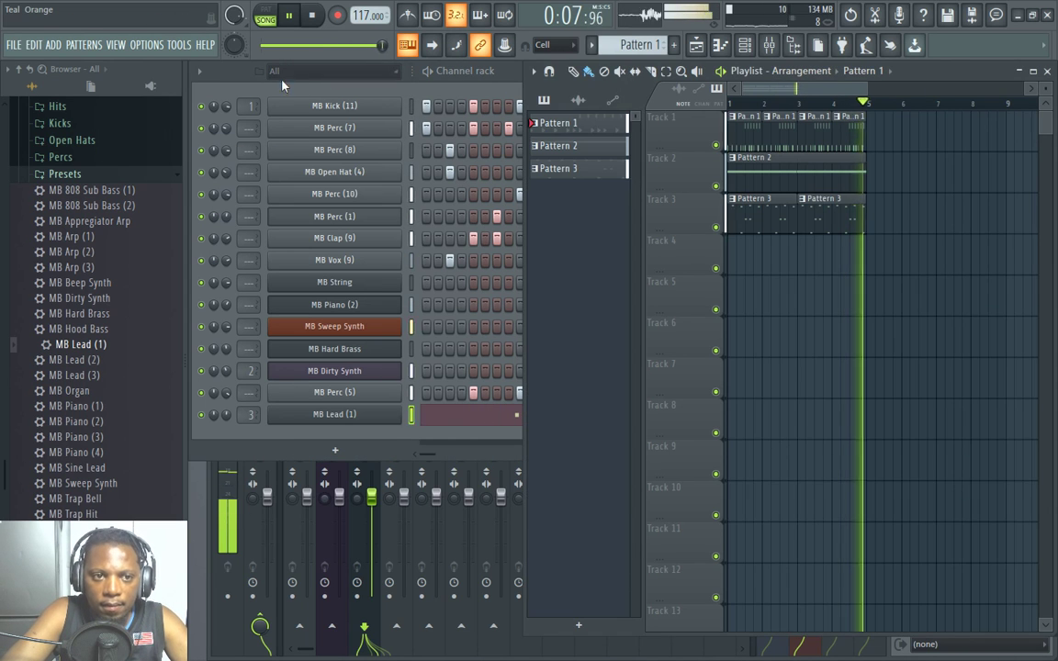
click(252, 70)
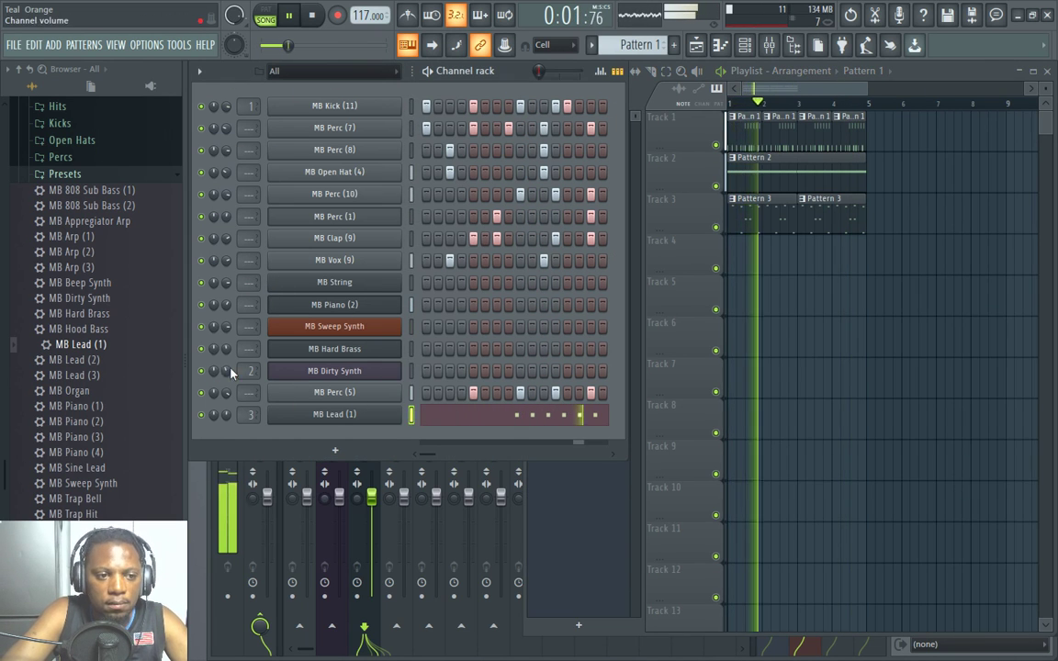
Stop playback, open the MB Beep Synth preset in a new channel and audition a note on it.
key(space)
right_click(107, 282)
click(163, 297)
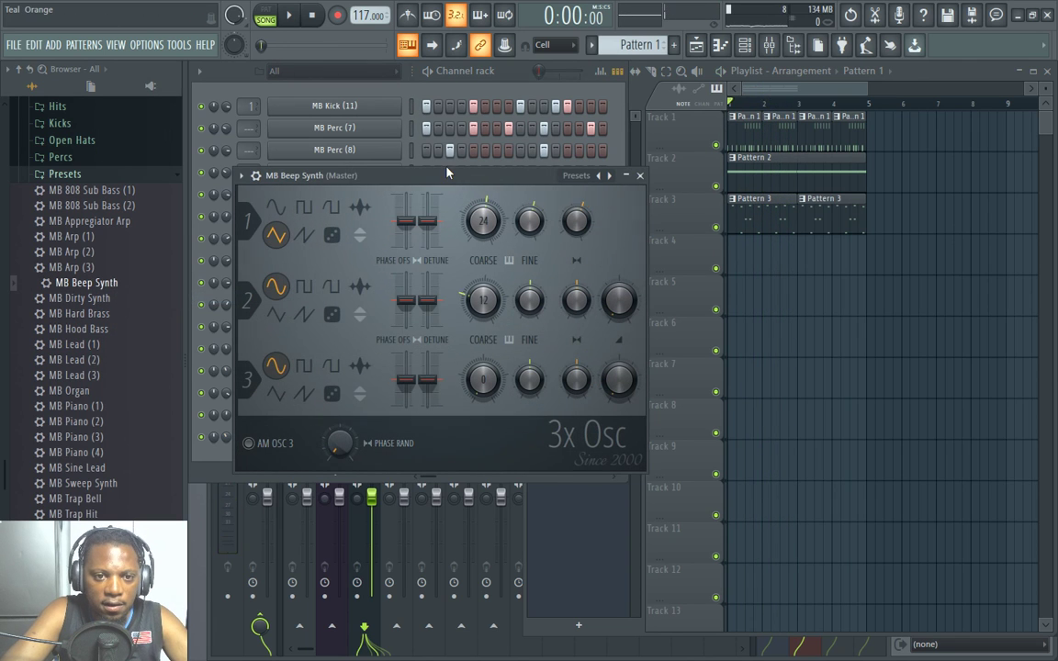
key(b)
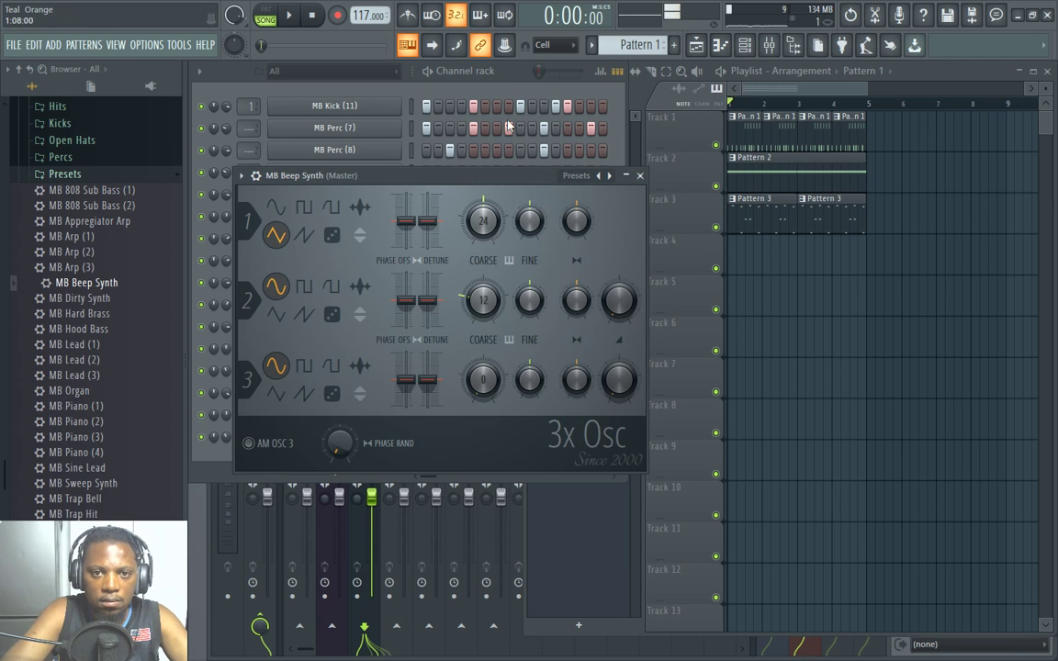
Play the arrangement and look over Pattern 1 in the piano roll and channel rack.
click(458, 66)
key(space)
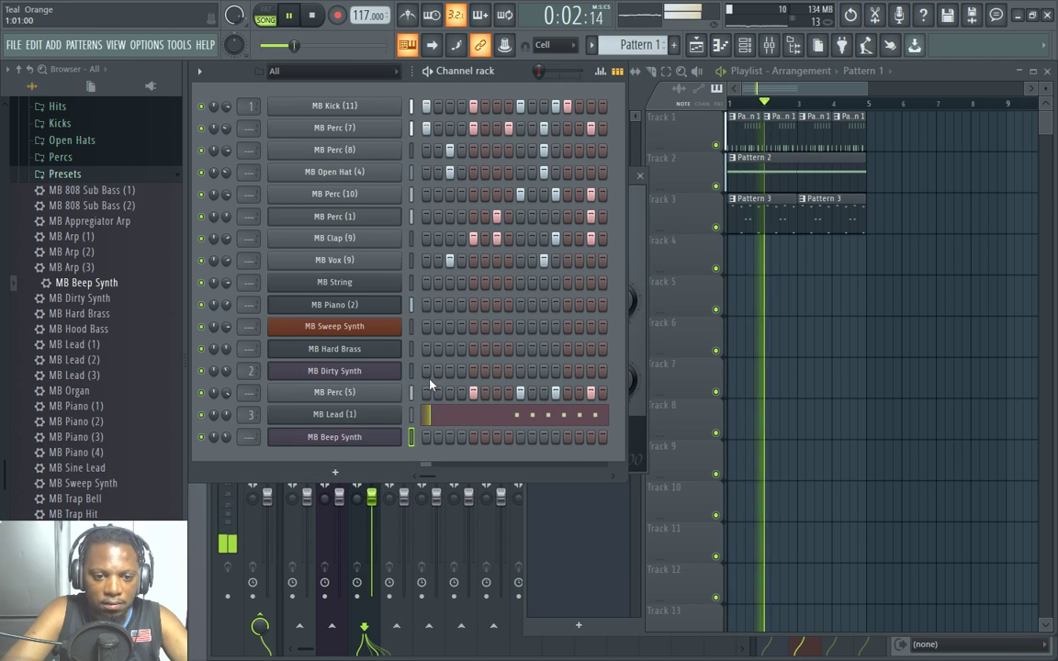
click(759, 136)
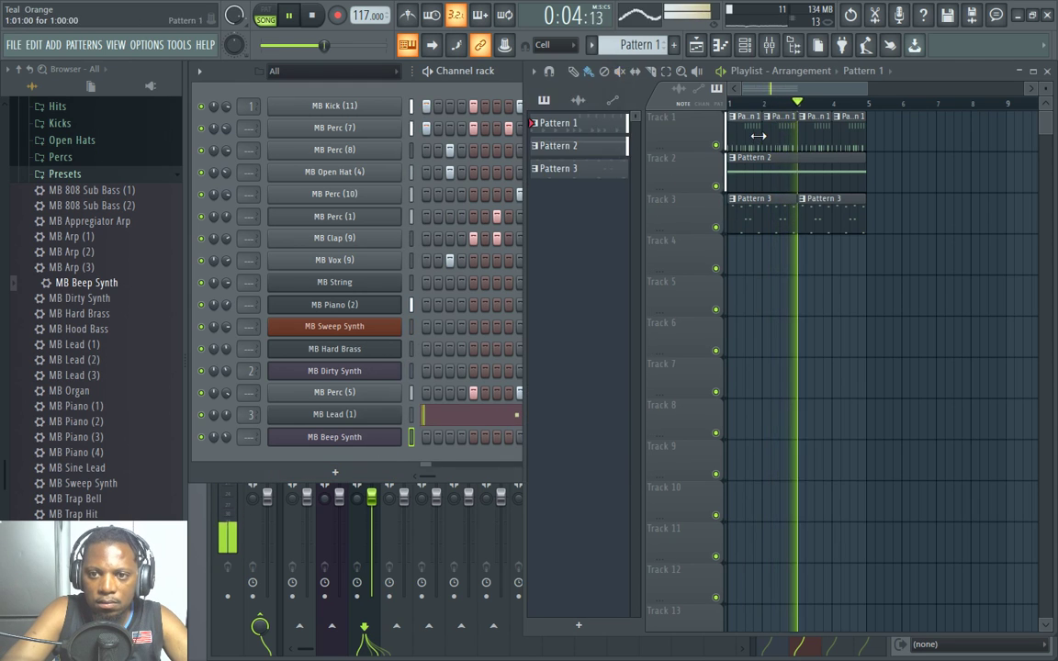
double_click(759, 136)
click(365, 461)
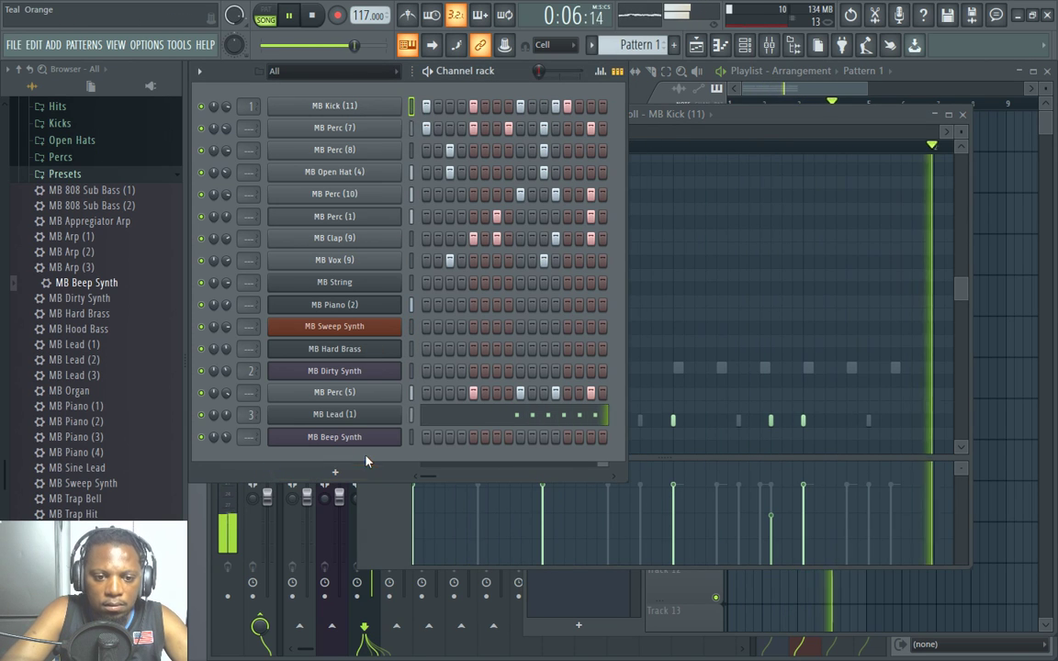
click(931, 74)
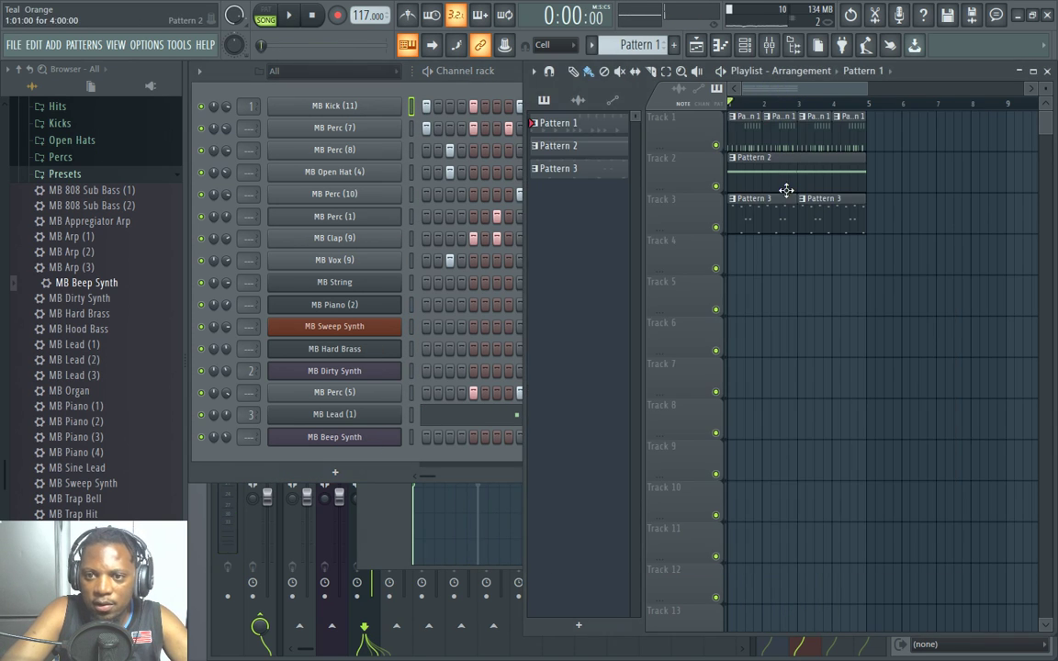
Switch to Pattern 3 from its playlist clip and open the piano roll of MB Beep Synth.
click(771, 173)
double_click(765, 221)
click(540, 81)
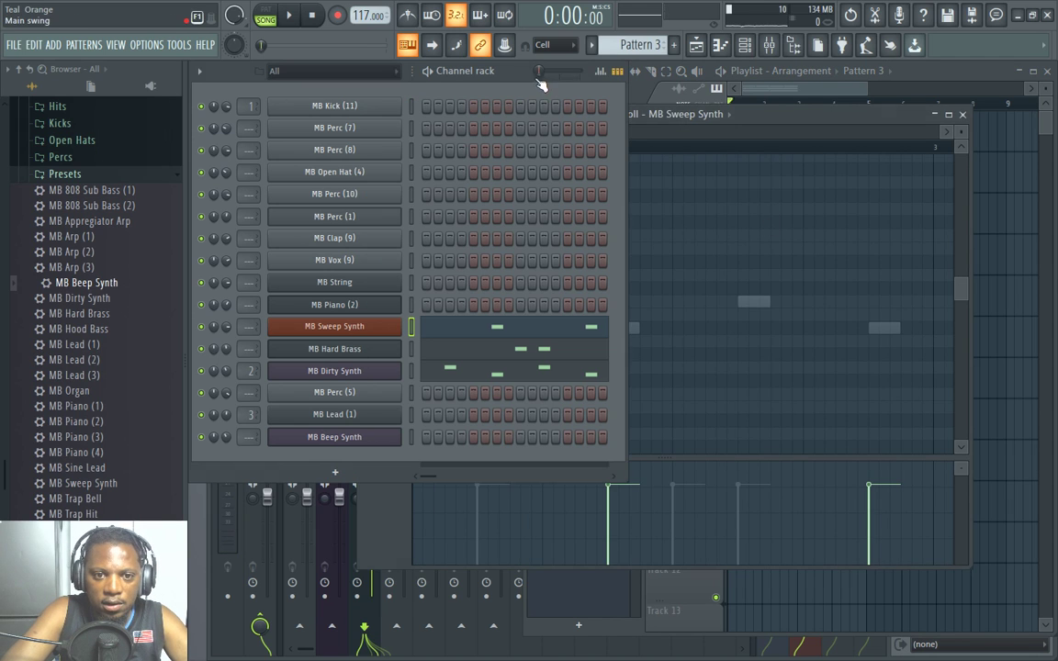
right_click(397, 438)
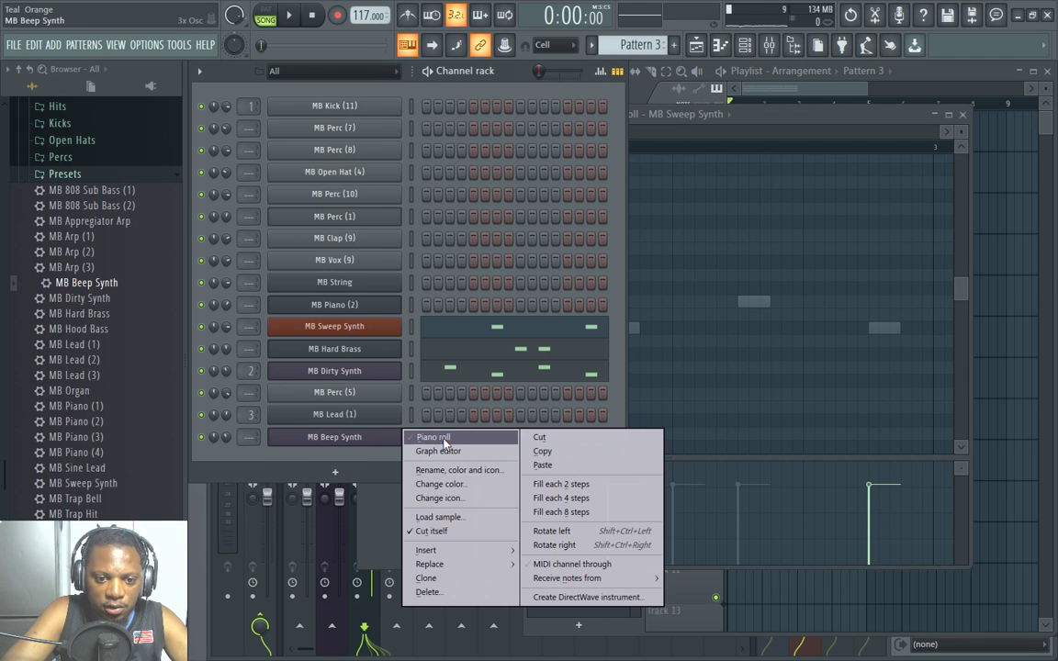
click(433, 439)
Turn on scale highlighting in the MB Beep Synth piano roll.
scroll(565, 164, down, 3)
scroll(480, 147, down, 3)
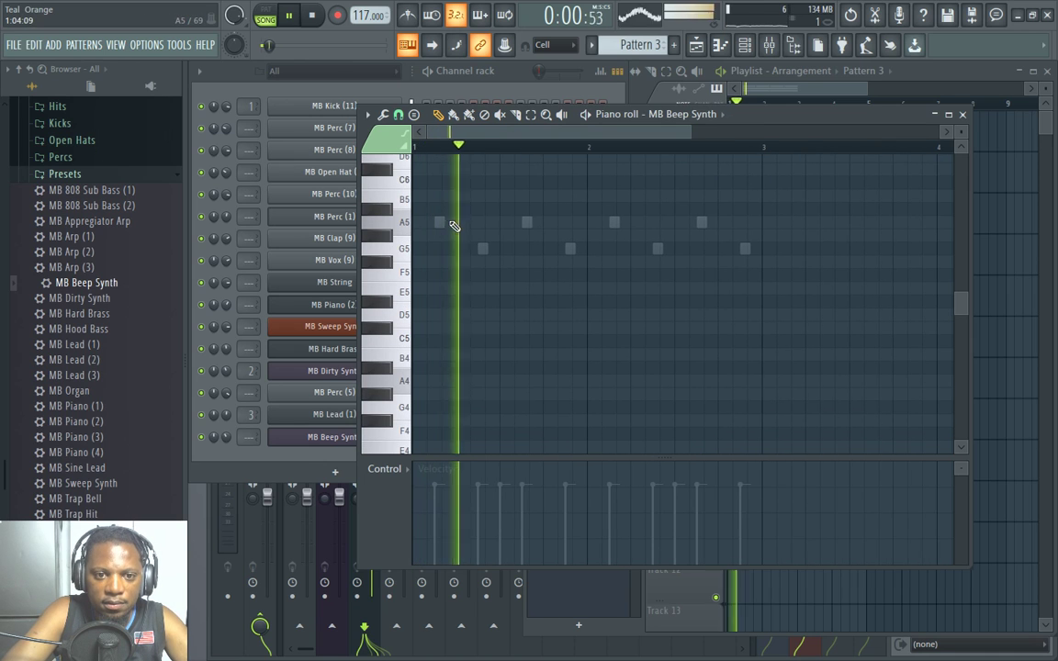
key(space)
scroll(437, 157, up, 2)
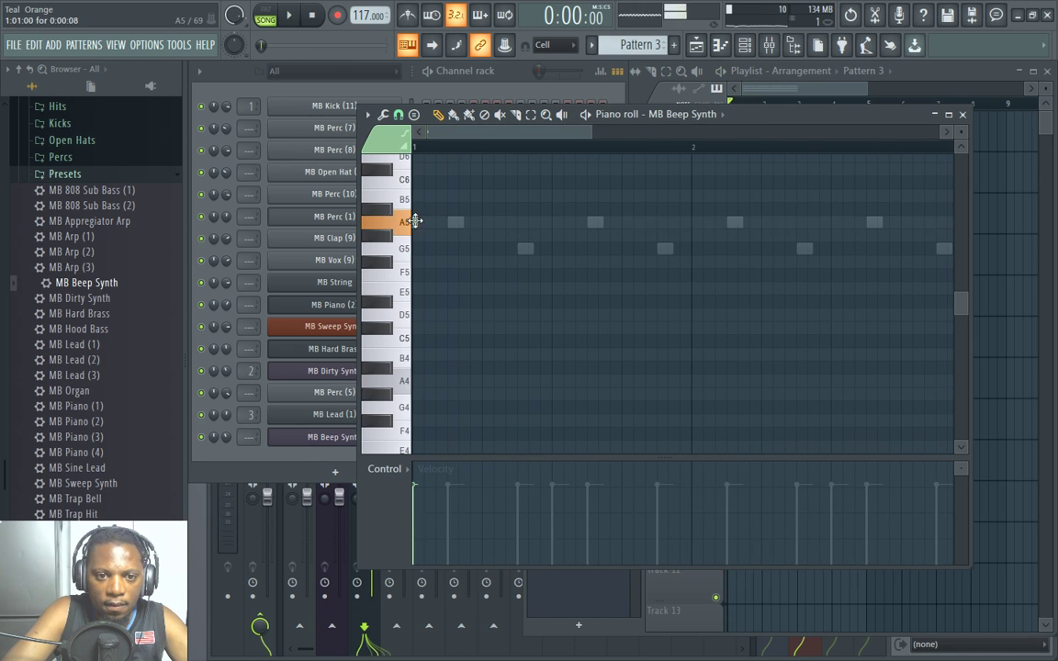
click(367, 115)
mouse_move(427, 207)
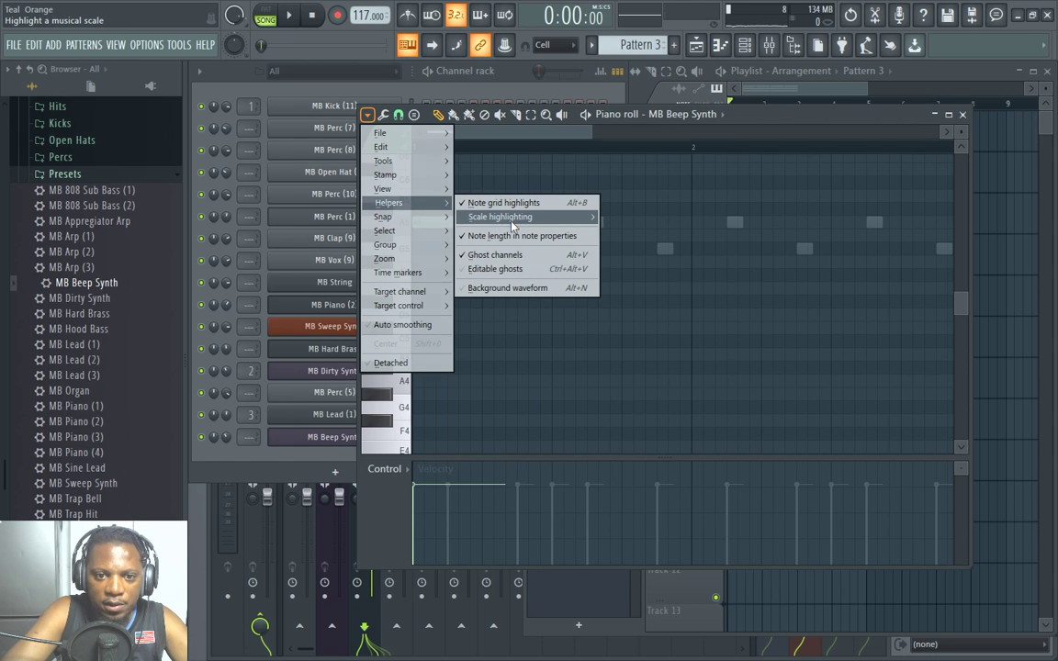
mouse_move(515, 216)
click(672, 256)
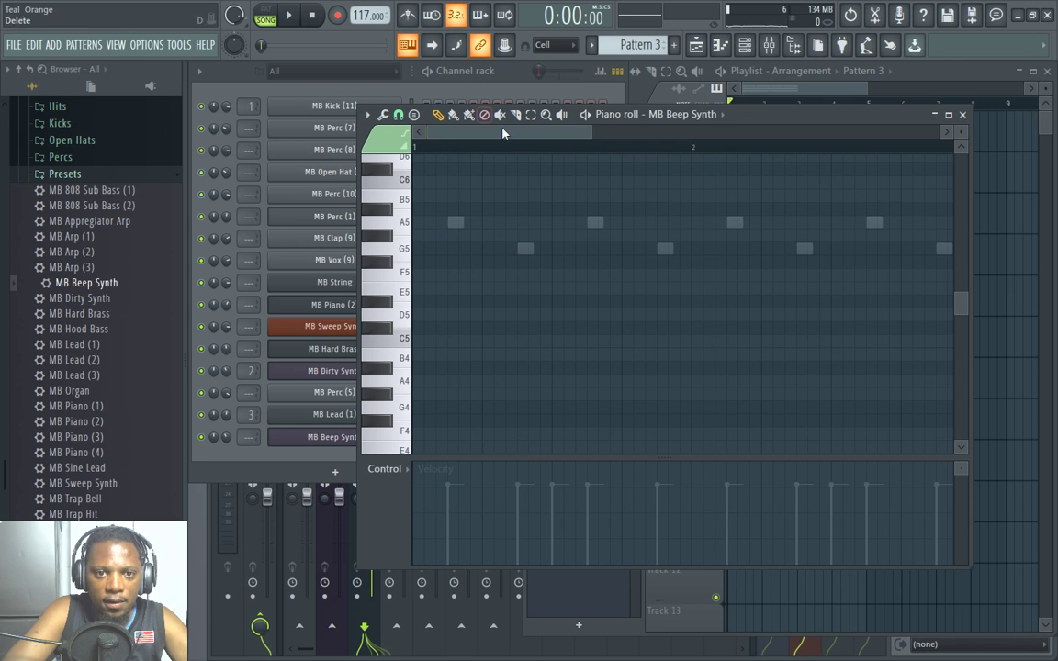
Review the MB Dirty Synth notes of Pattern 3 and return to the MB Beep Synth piano roll.
click(511, 77)
click(477, 378)
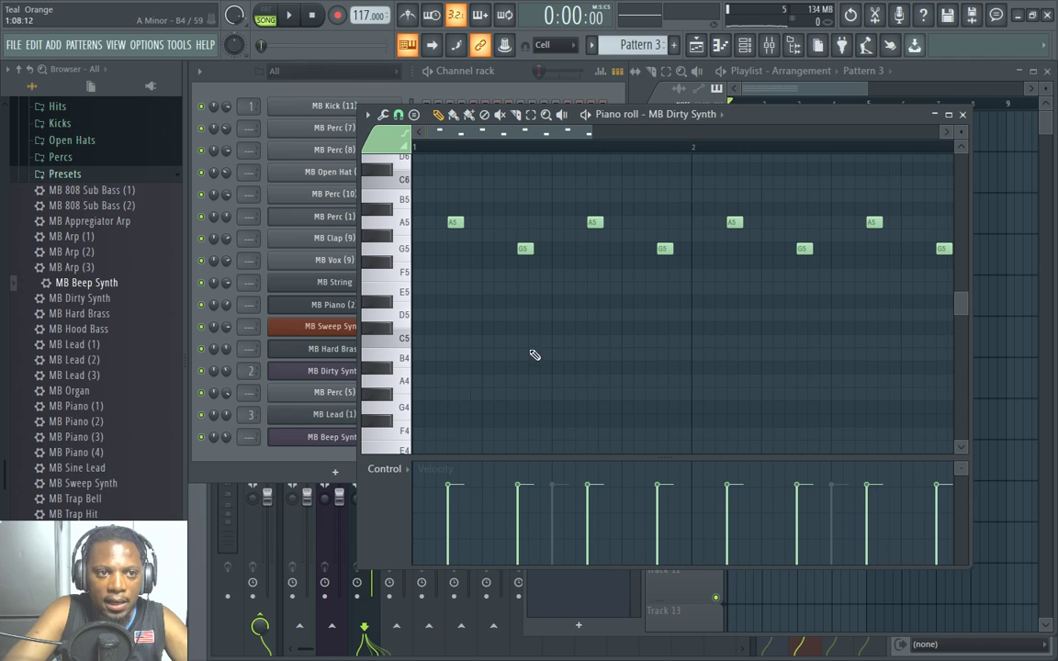
click(508, 83)
right_click(386, 434)
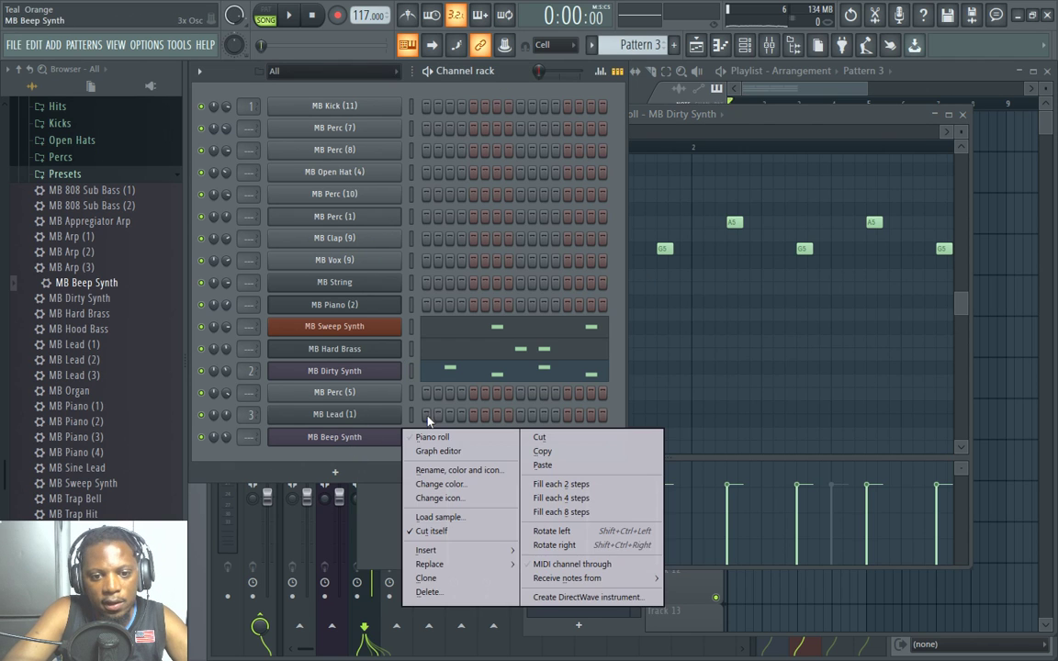
click(431, 437)
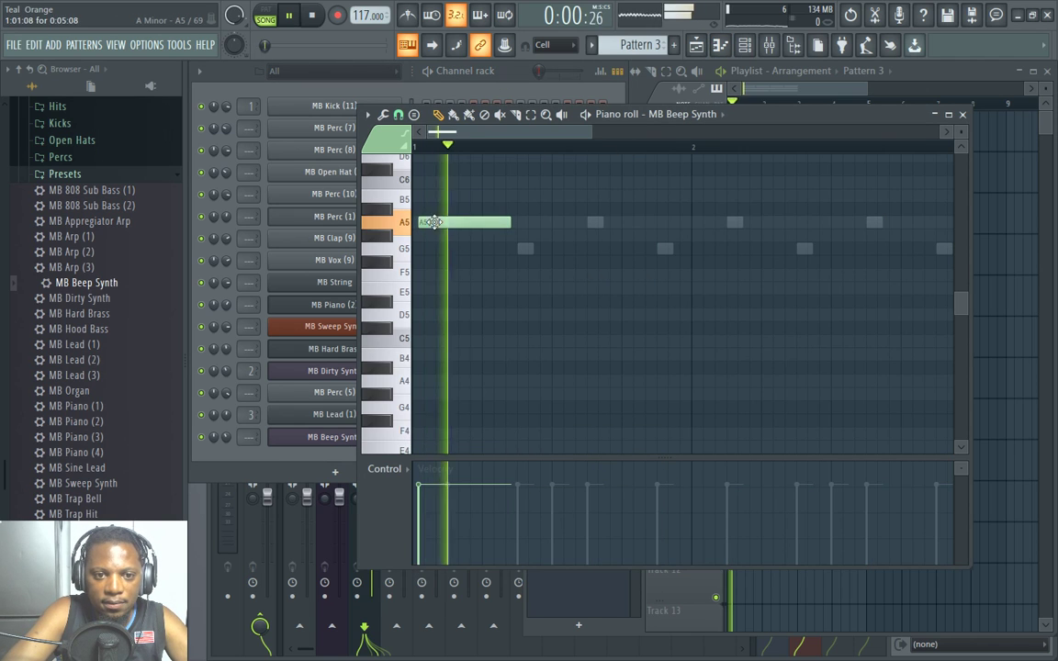
Place long D5 and A4 notes at the start of bar 1 in the MB Beep Synth piano roll.
drag(441, 217, 441, 315)
key(space)
click(430, 354)
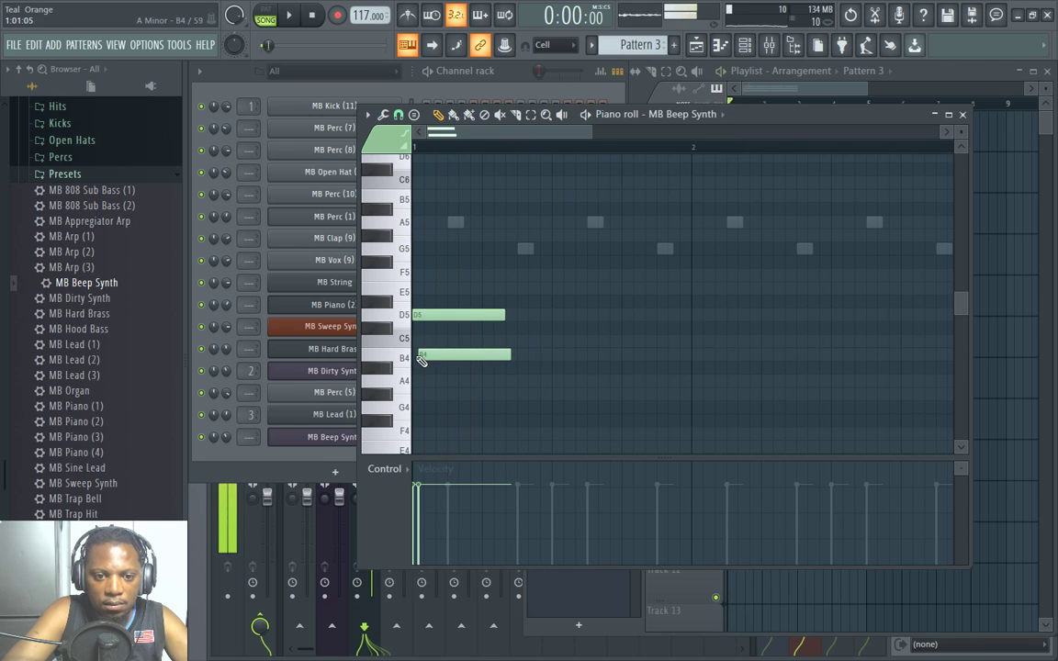
drag(431, 355, 427, 358)
key(space)
scroll(441, 372, down, 3)
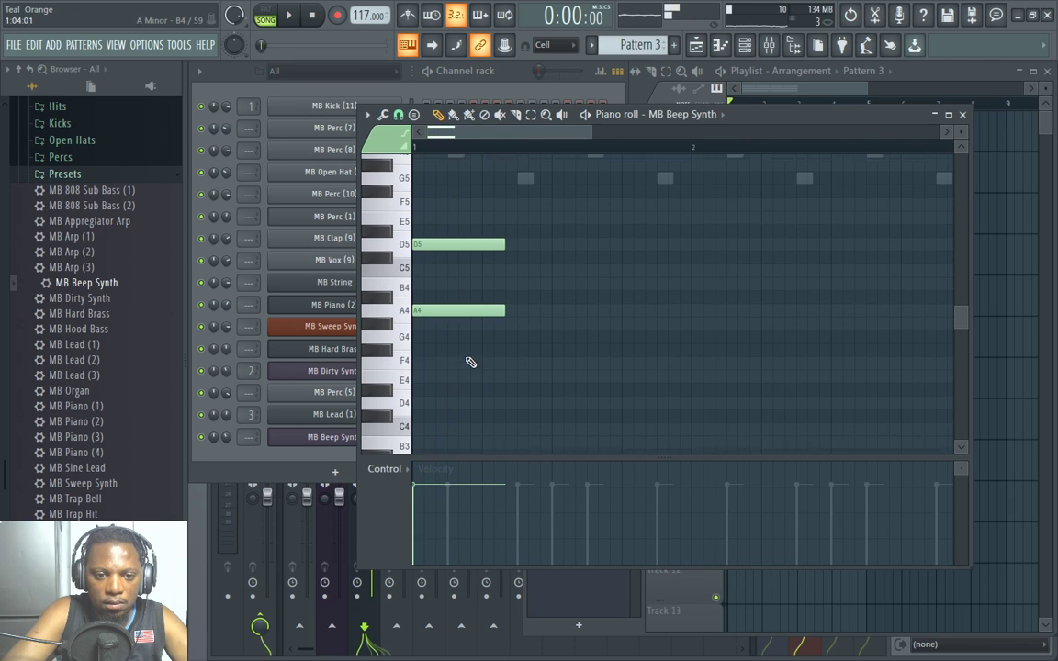
Add E4 and A3 notes under the D5 and A4 notes at the start of bar 1, trying G#4 in place of A4.
key(space)
drag(417, 358, 420, 370)
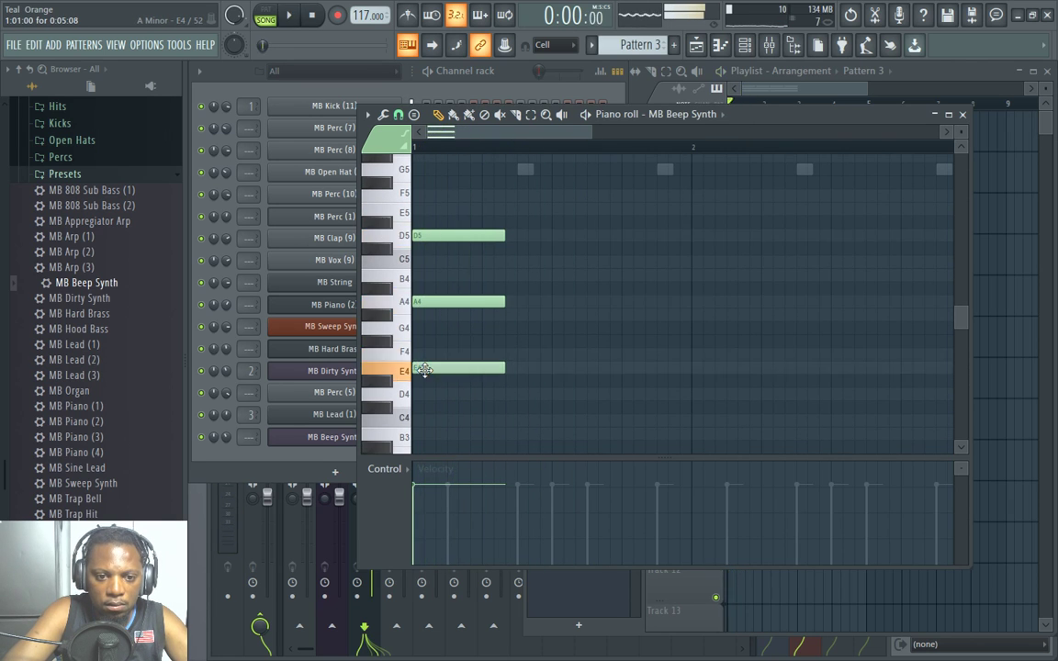
mouse_move(439, 301)
mouse_down()
mouse_move(441, 317)
mouse_move(434, 303)
mouse_up()
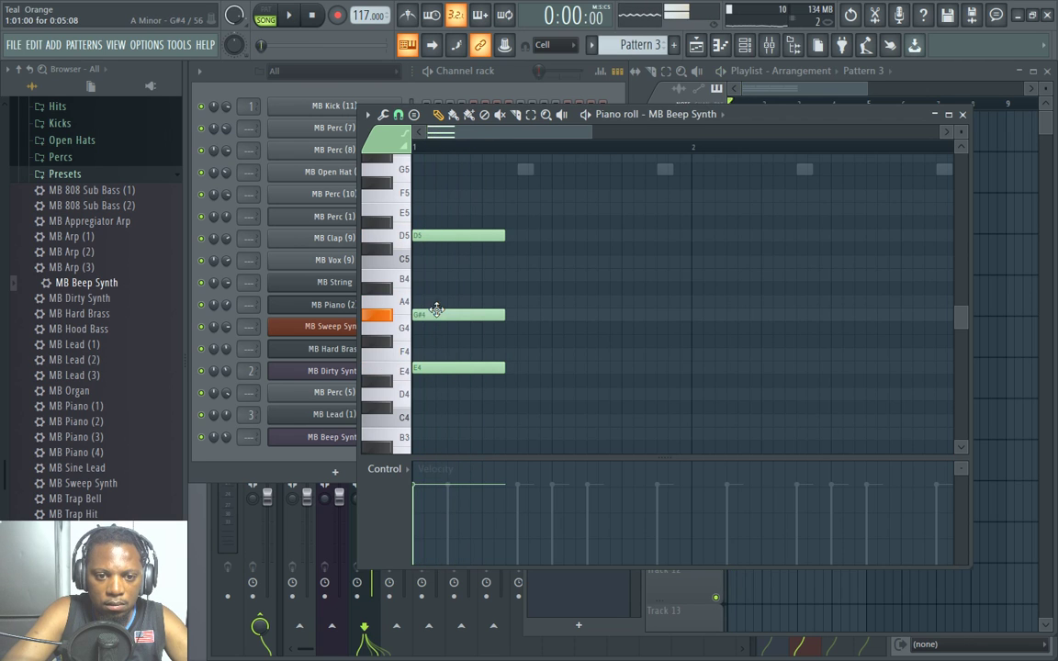
key(space)
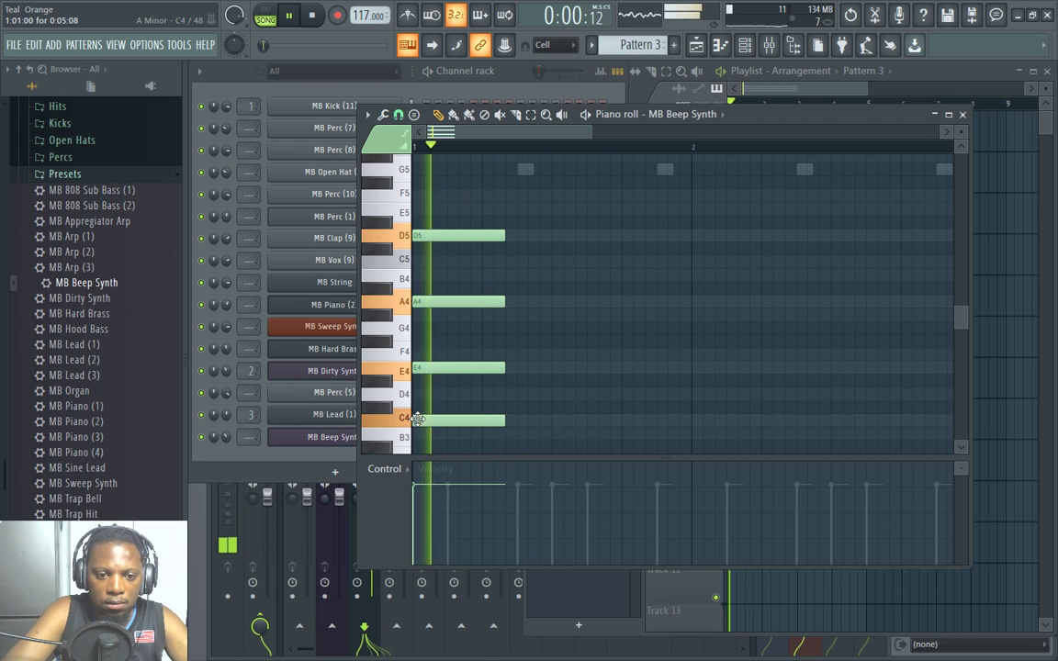
drag(437, 423, 434, 378)
key(space)
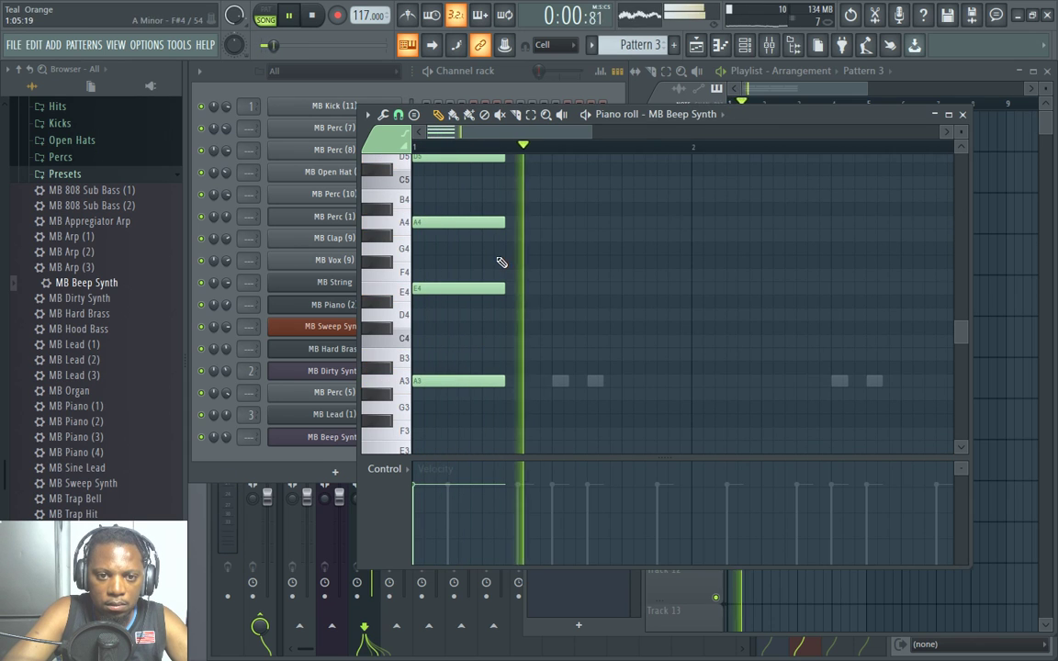
Delete the D5 note from the MB Beep Synth chord.
scroll(501, 260, up, 3)
right_click(472, 235)
scroll(487, 266, down, 3)
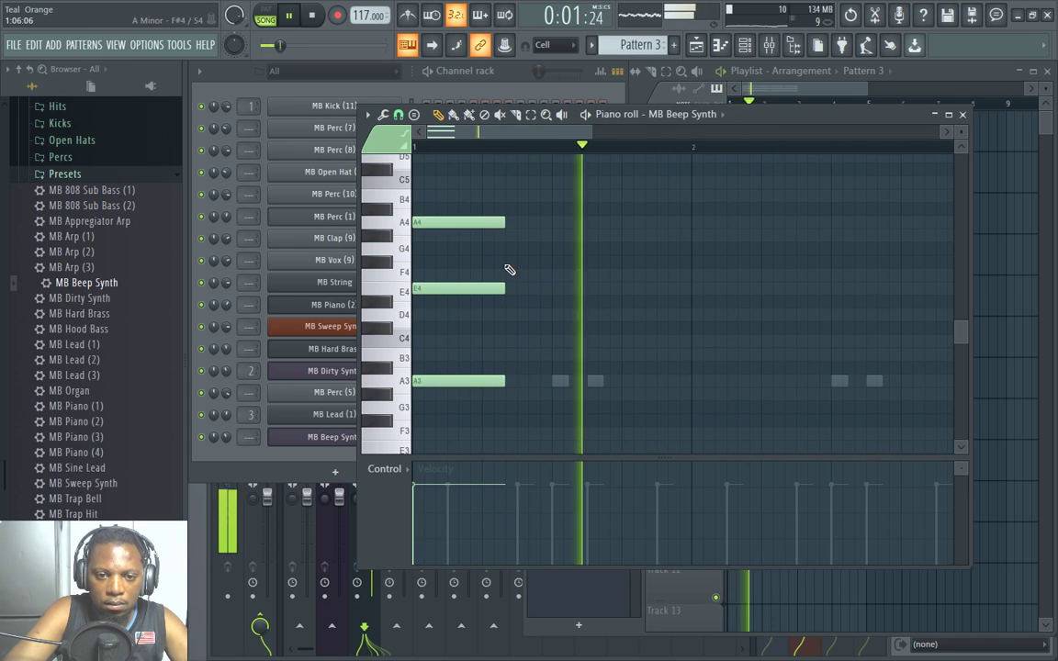
Shorten the A4, E4 and A3 chord to two steps and place a one-step copy of it at step 7.
key(ctrl+a)
drag(504, 223, 444, 223)
key(space)
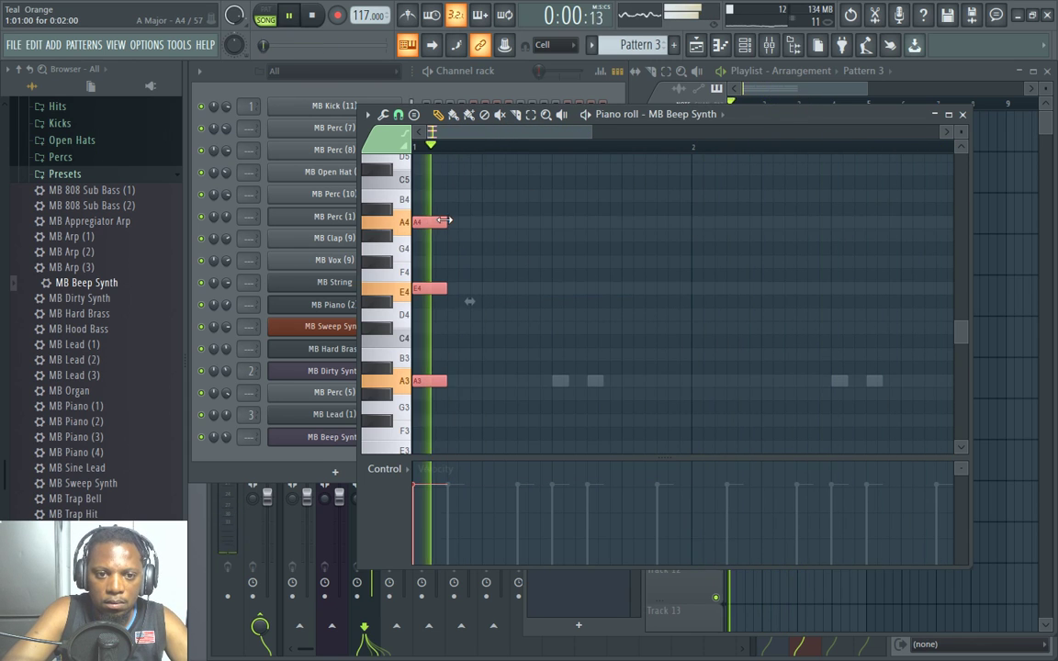
key(space)
drag(503, 399, 531, 223)
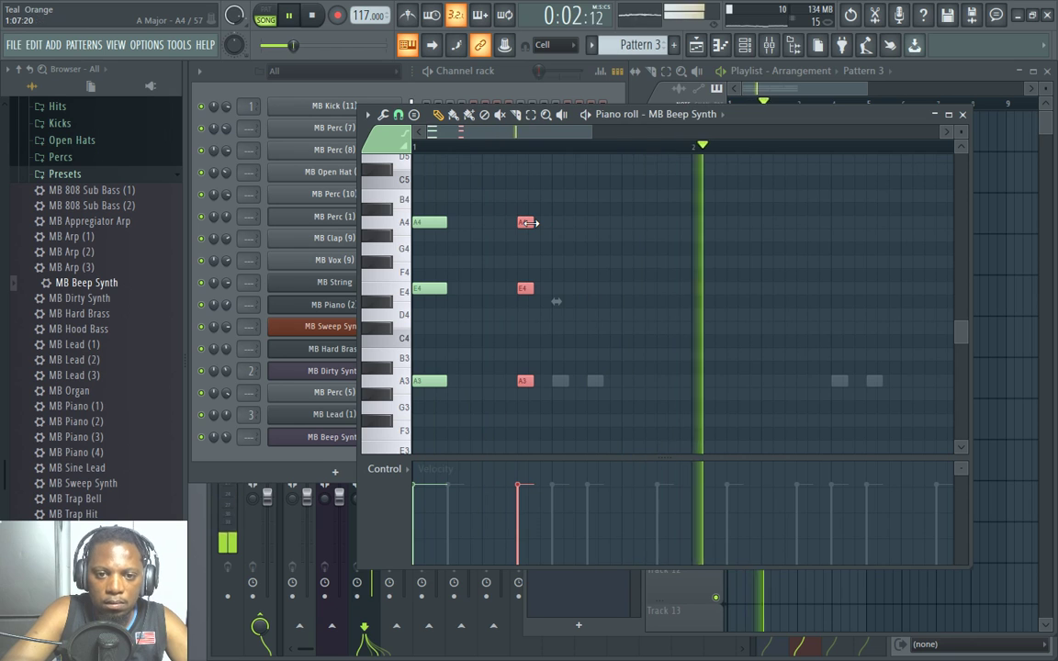
Add C4 notes to the MB Beep Synth chords at the start of bar 1 and at step 7, matching each chord's length.
click(469, 241)
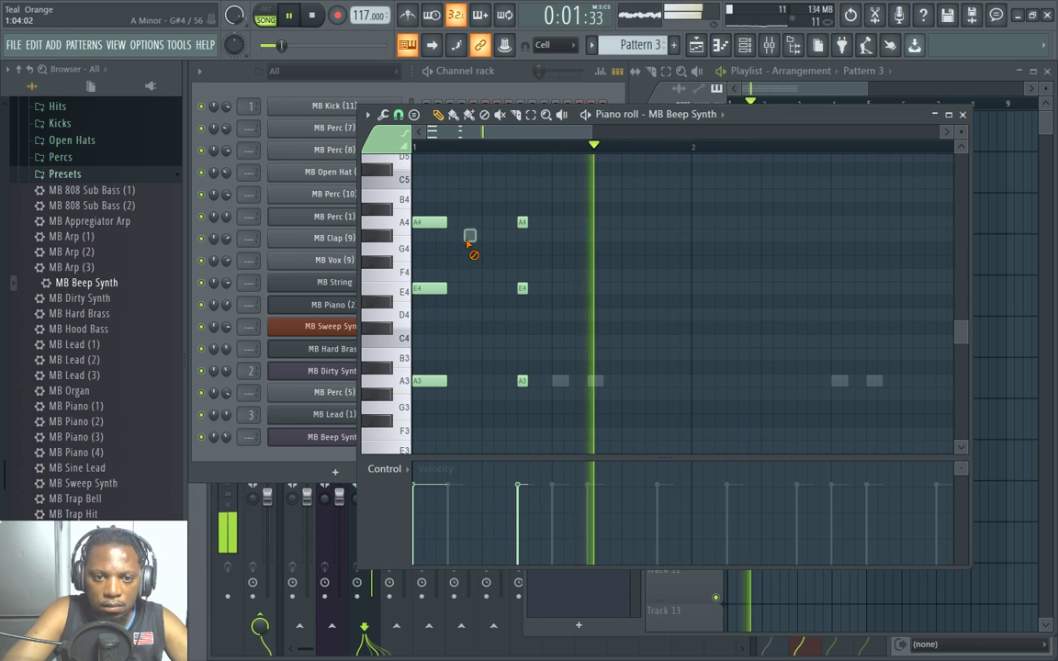
click(422, 248)
key(space)
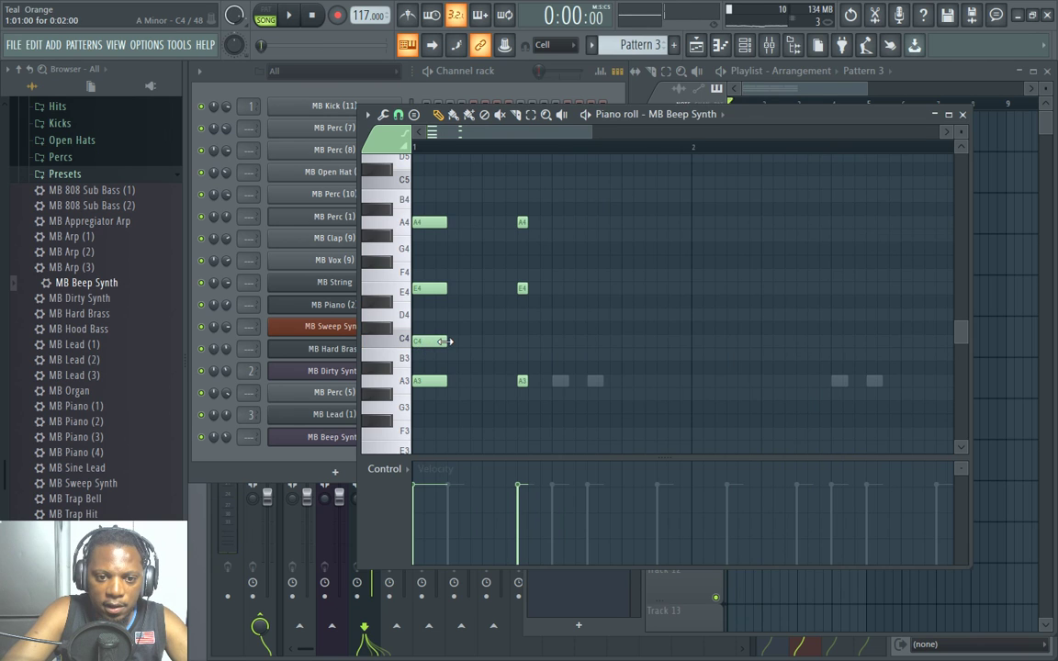
click(521, 342)
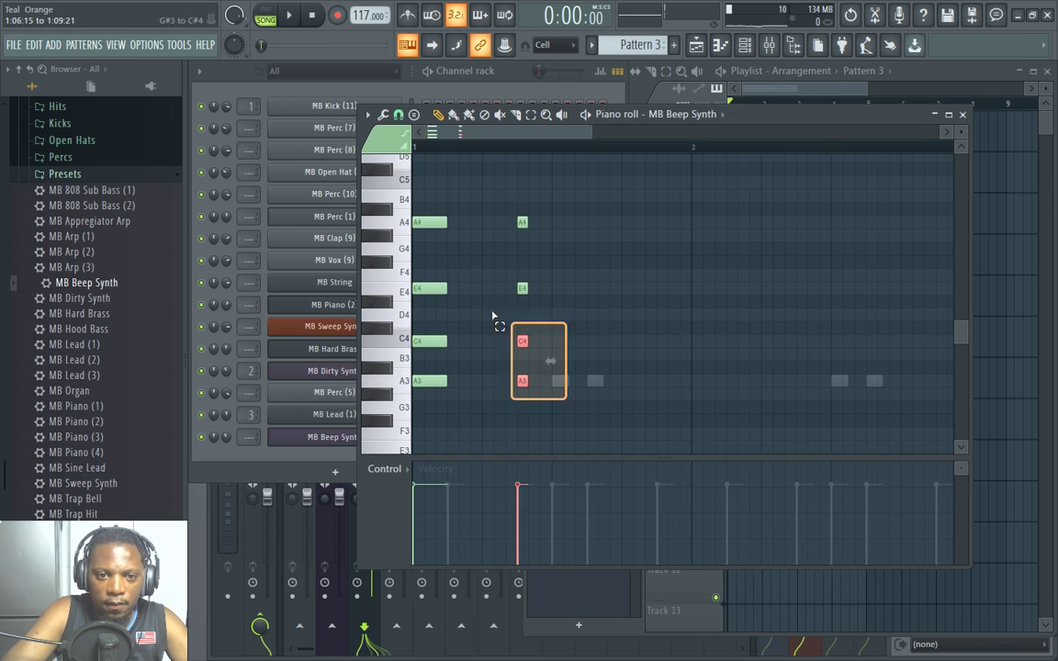
key(ctrl+a)
key(space)
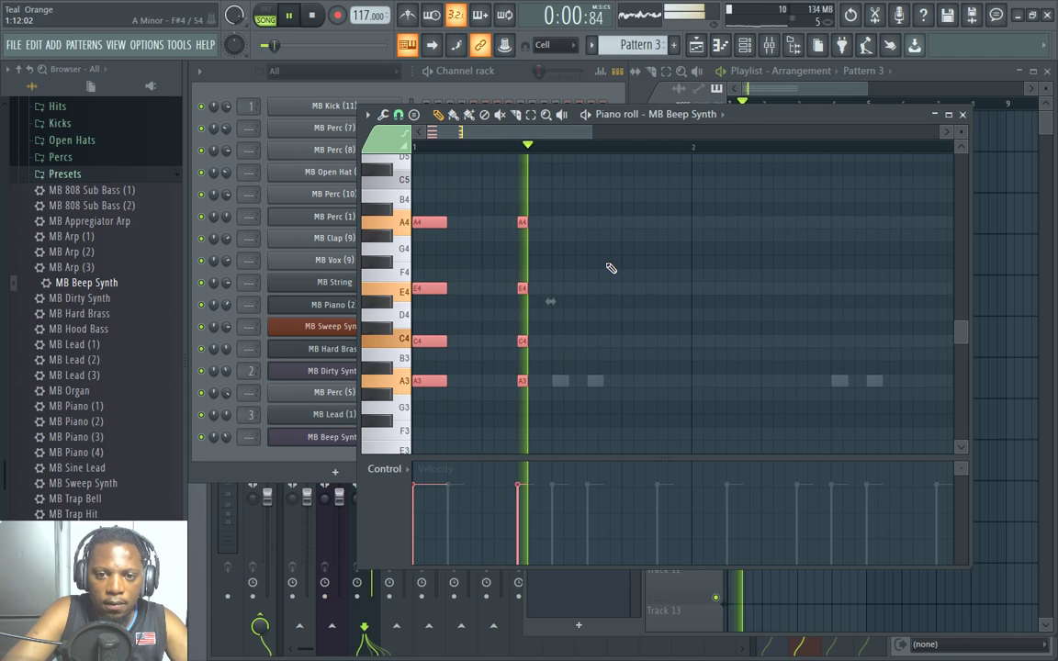
Lengthen the step 7 chord slightly and place a shorter copy of it at step 15 of bar 1.
drag(536, 318, 523, 227)
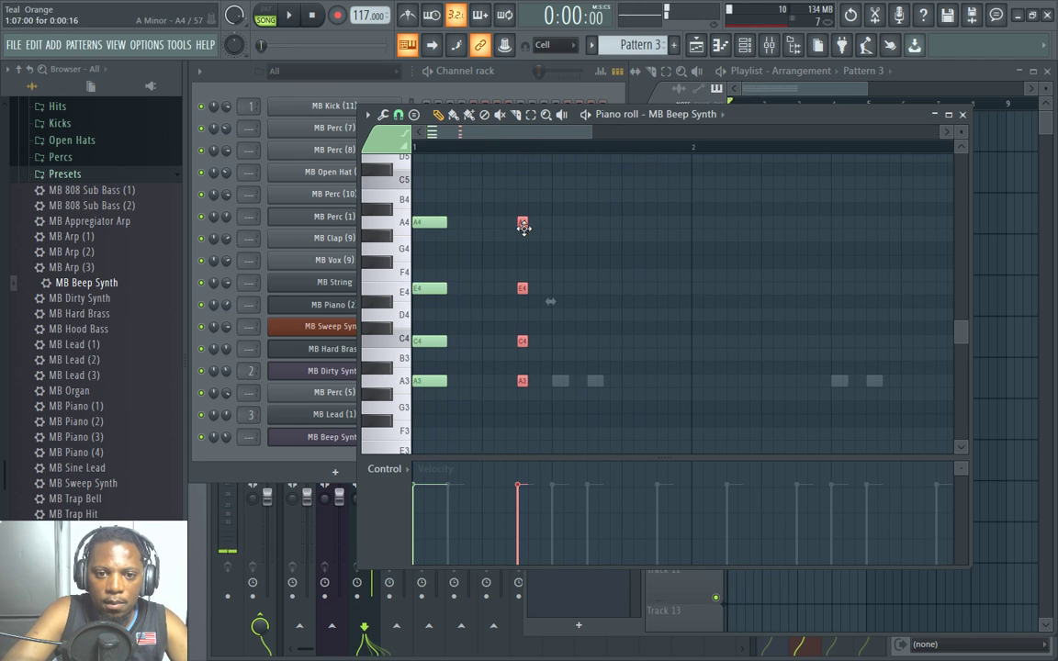
key(space)
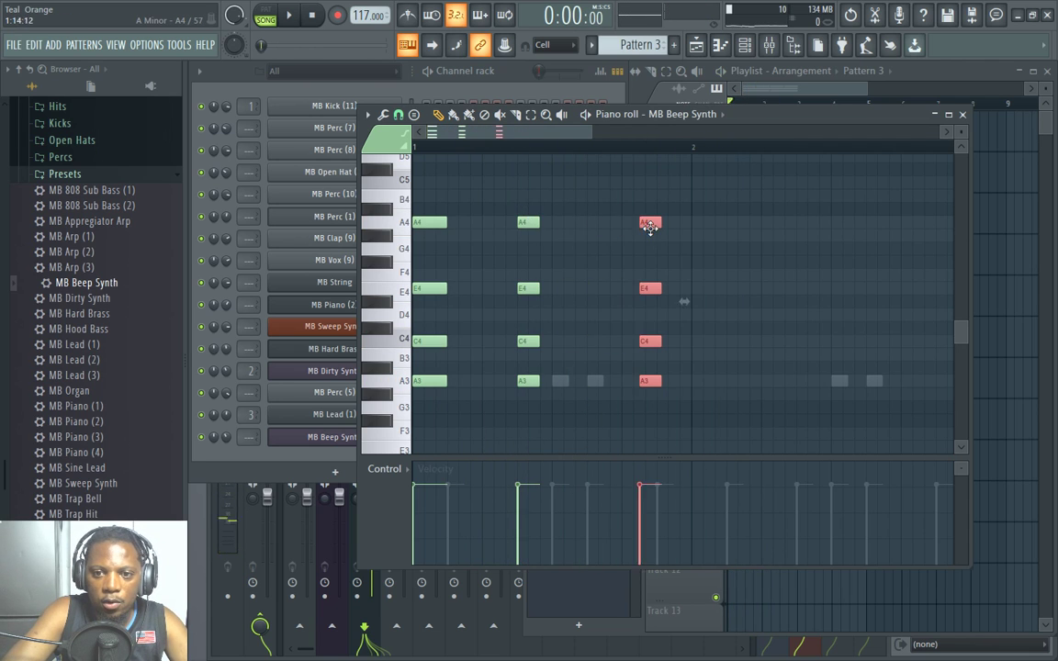
key(space)
drag(700, 224, 662, 225)
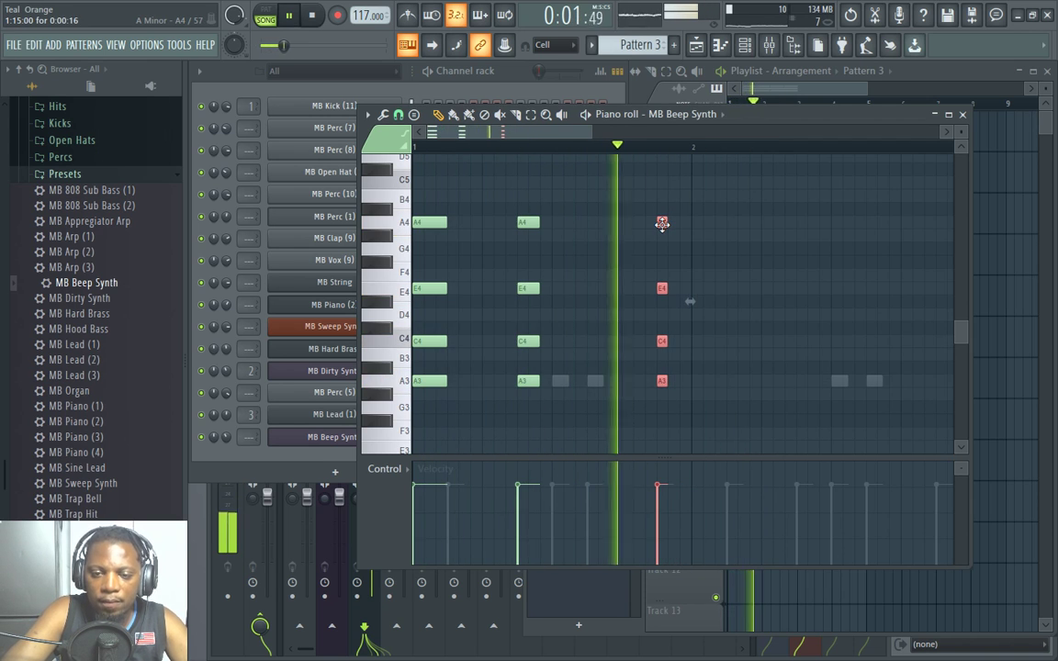
key(space)
Duplicate all three bar 1 MB Beep Synth chords into bar 2 and play the result.
drag(741, 425, 405, 209)
key(ctrl+b)
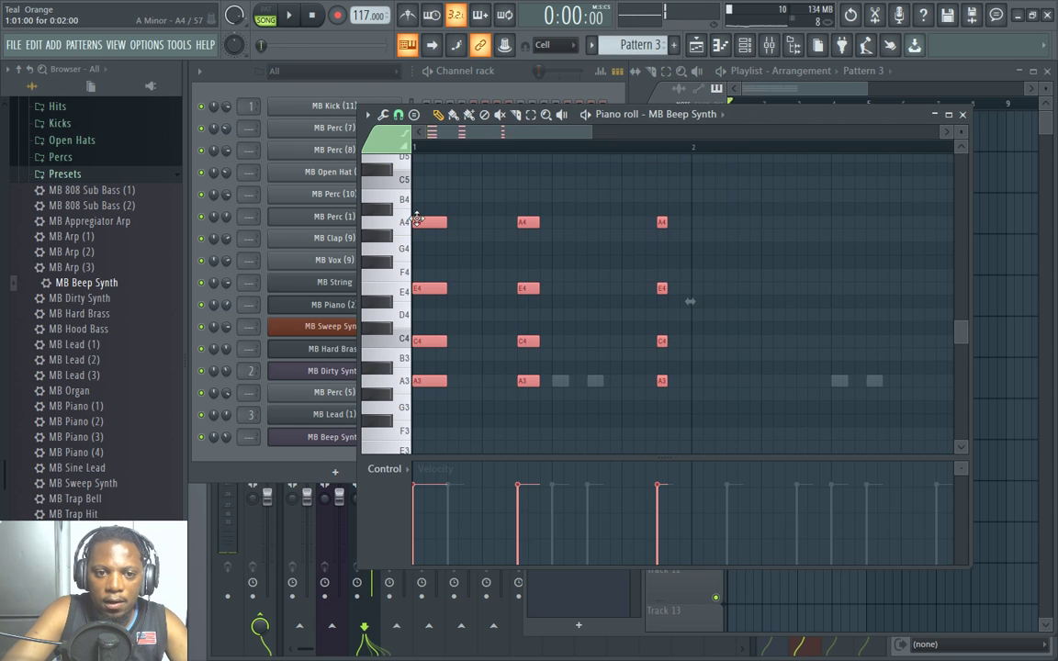
key(space)
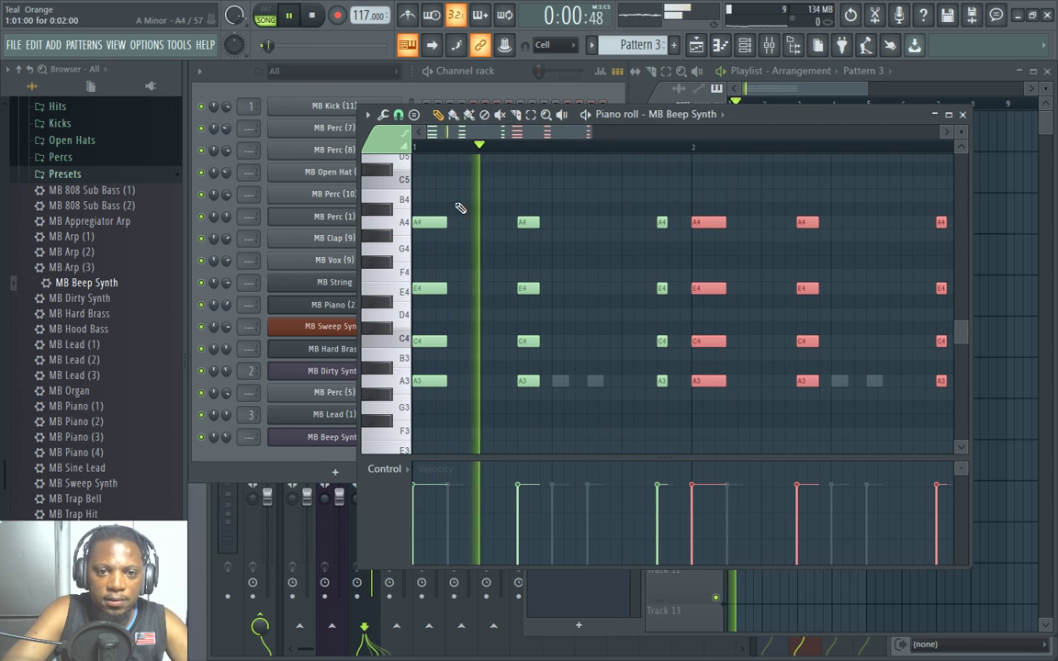
click(496, 178)
Route MB Beep Synth to mixer insert 4 and lower that insert's fader.
click(325, 438)
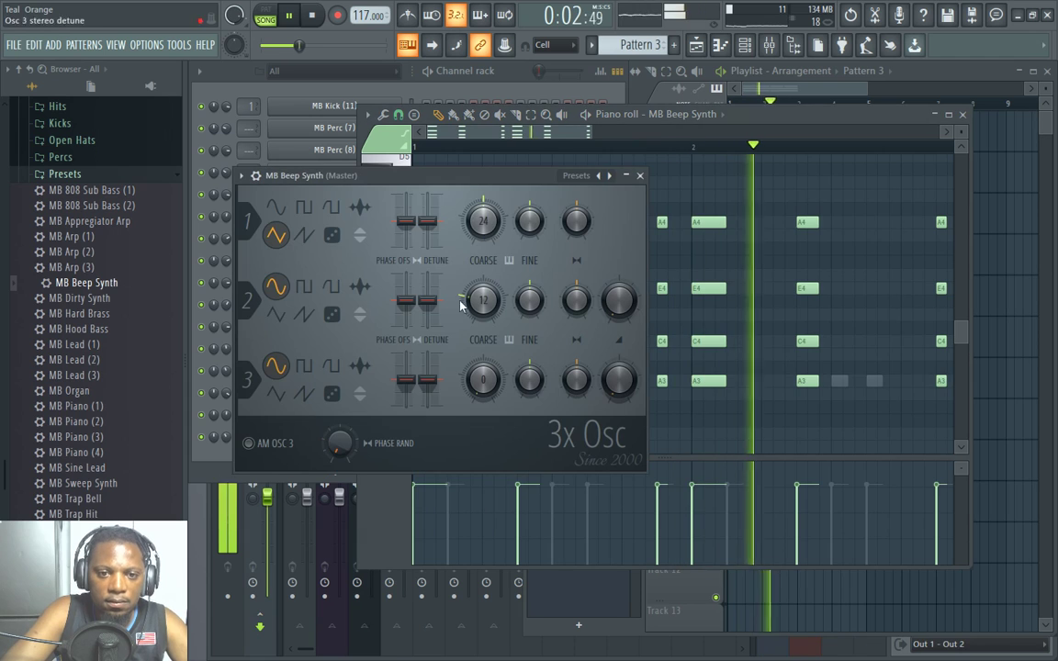
key(F9)
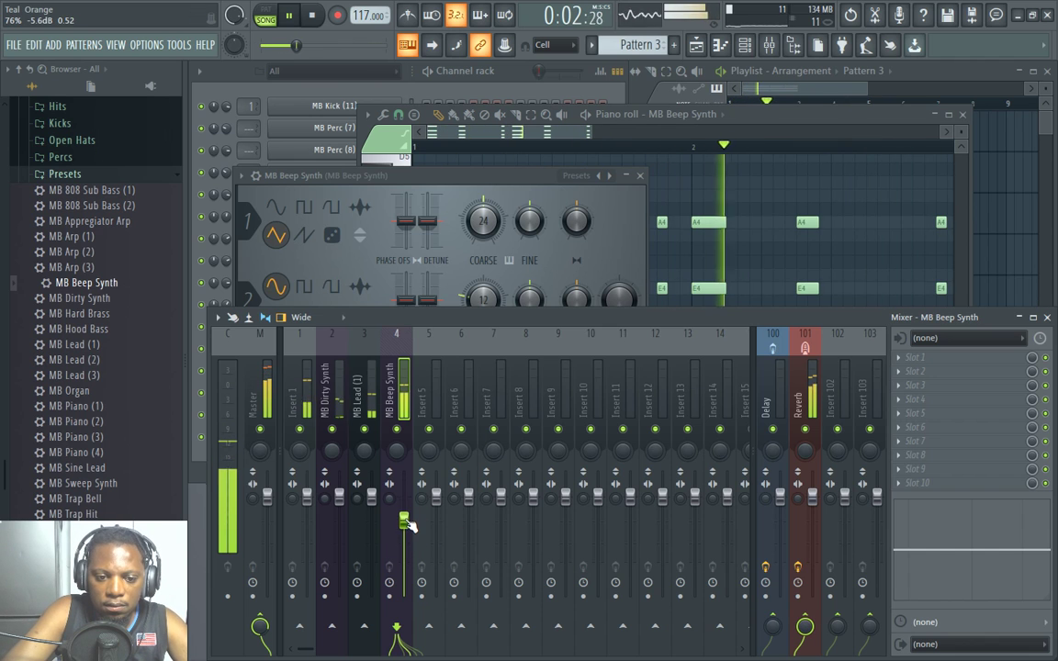
click(641, 176)
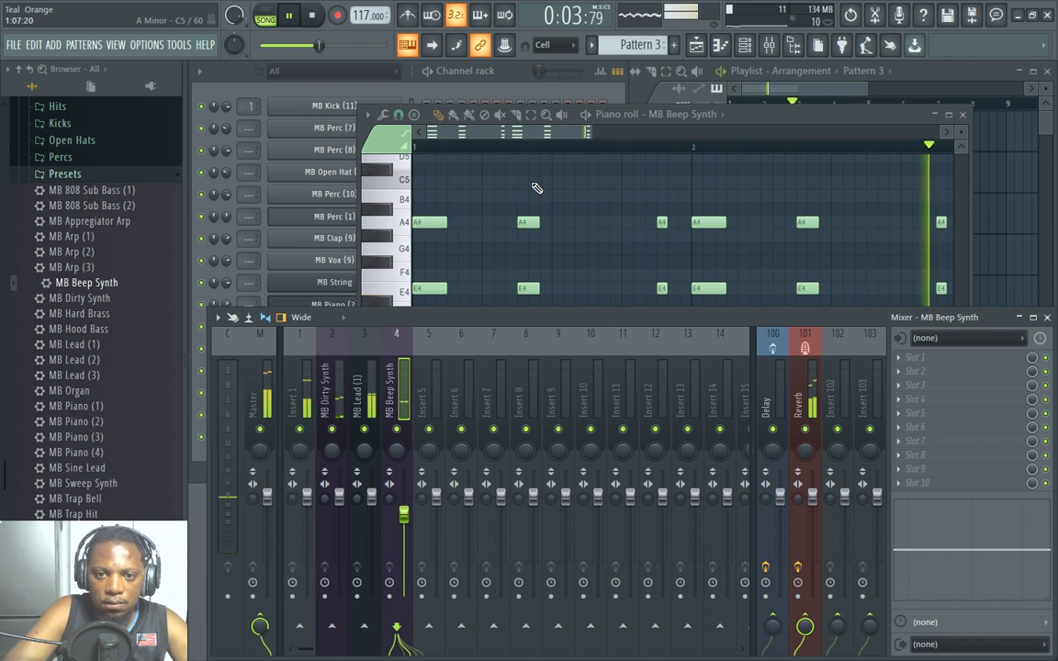
Transpose the MB Beep Synth chords up one octave and turn down the channel's volume.
click(781, 115)
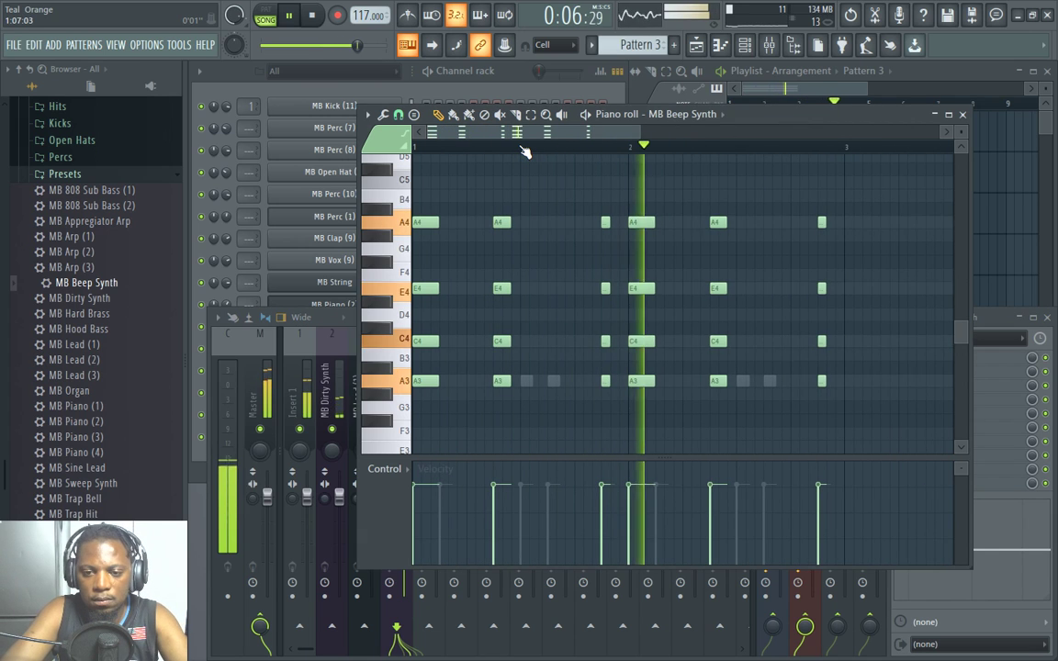
click(459, 69)
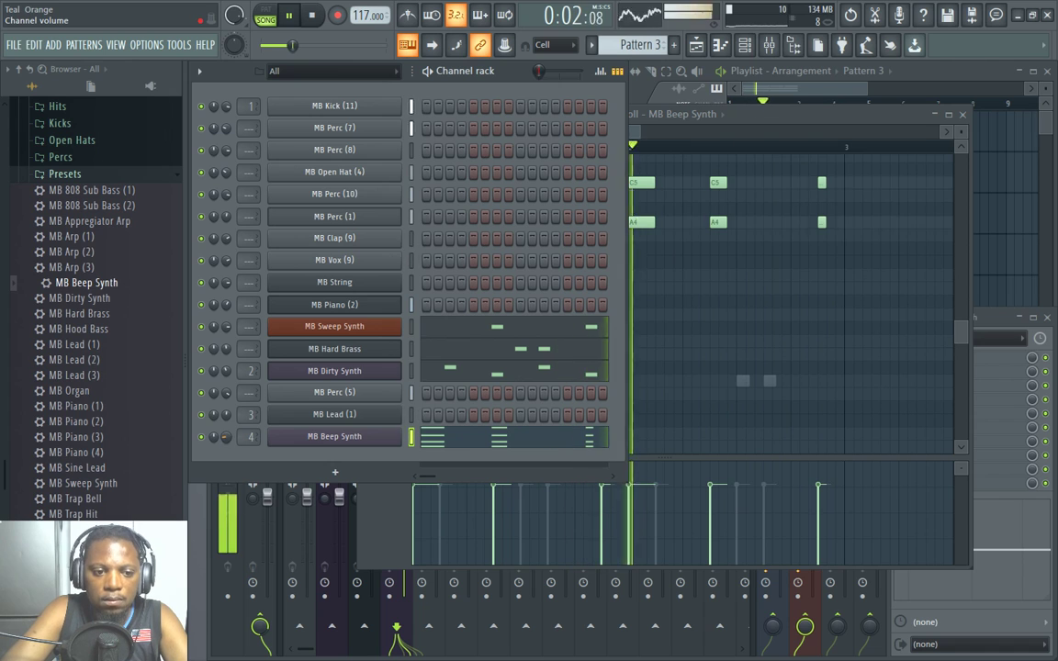
drag(226, 438, 225, 478)
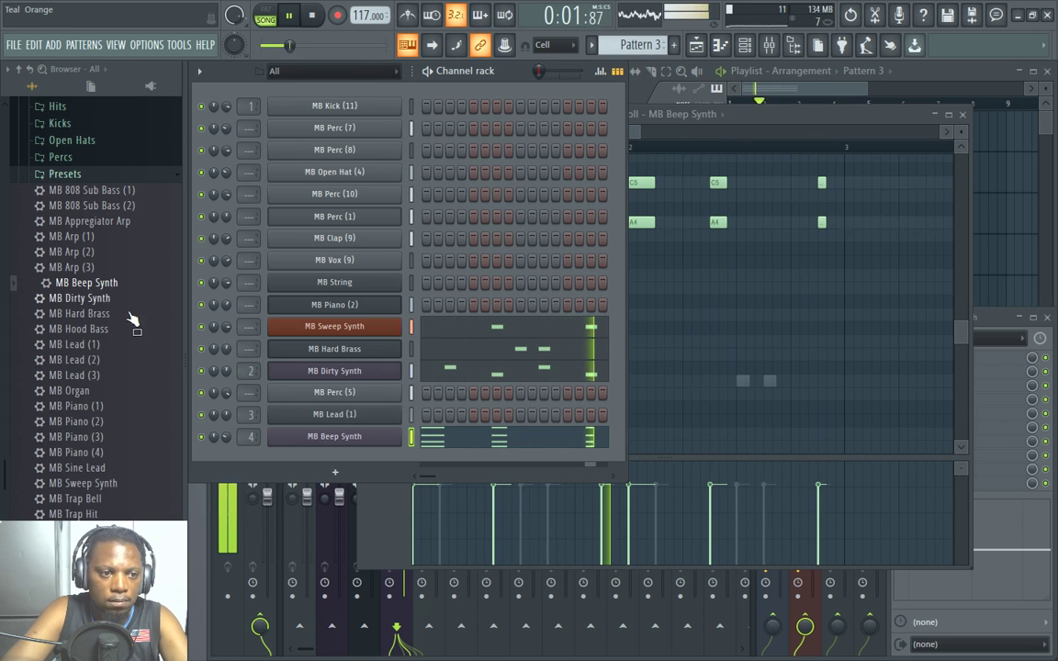
Open the MB Hood Bass preset from the drum kit in a new channel.
scroll(133, 322, up, 3)
key(space)
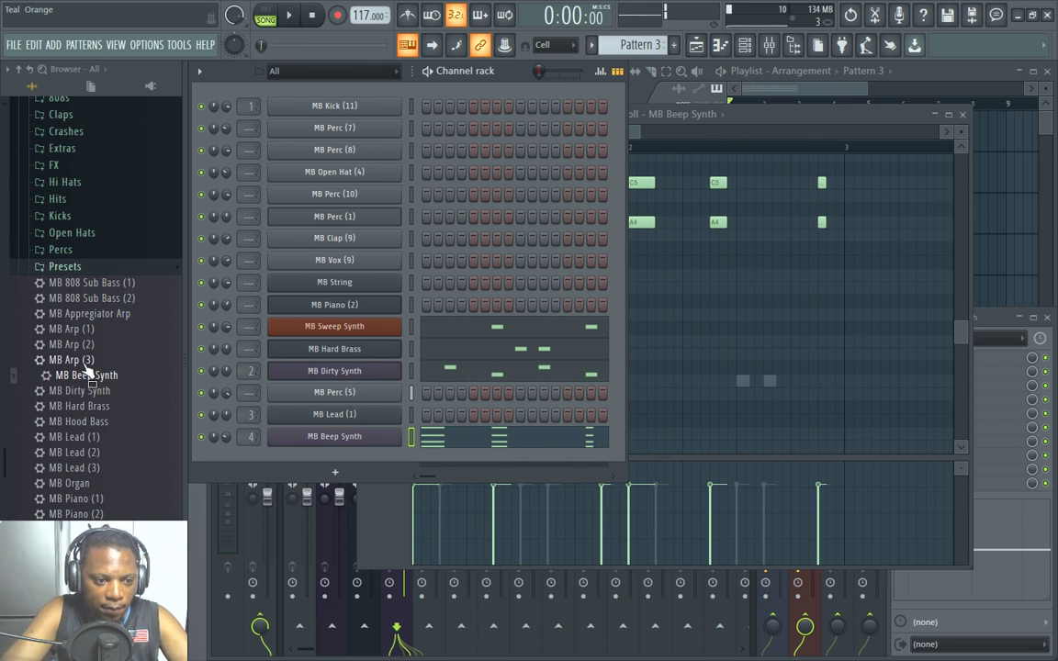
right_click(92, 424)
click(152, 437)
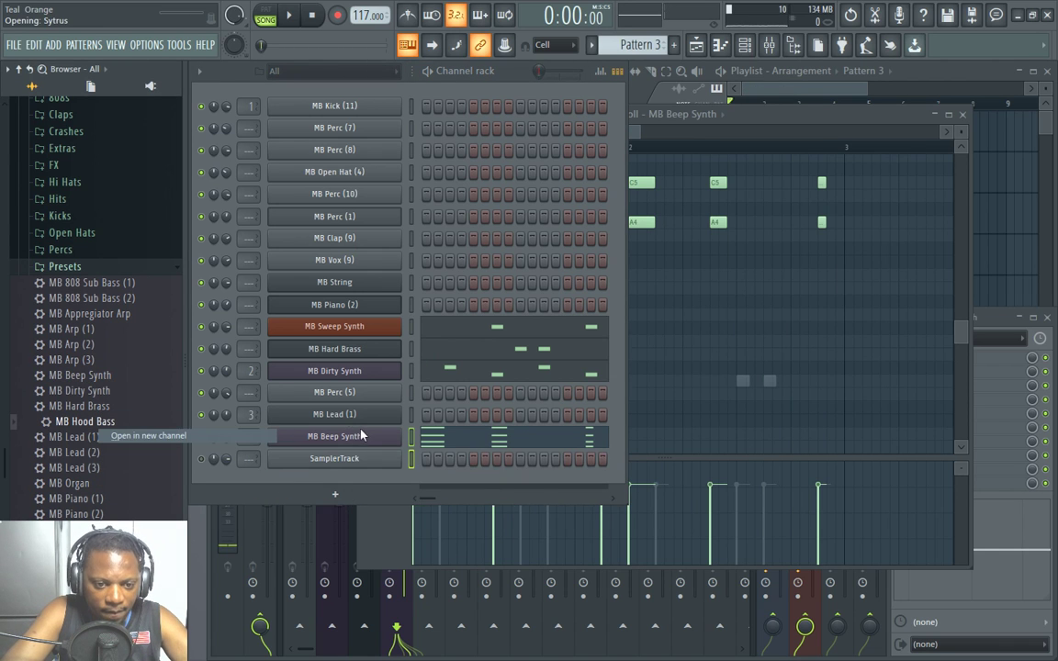
click(508, 92)
right_click(406, 44)
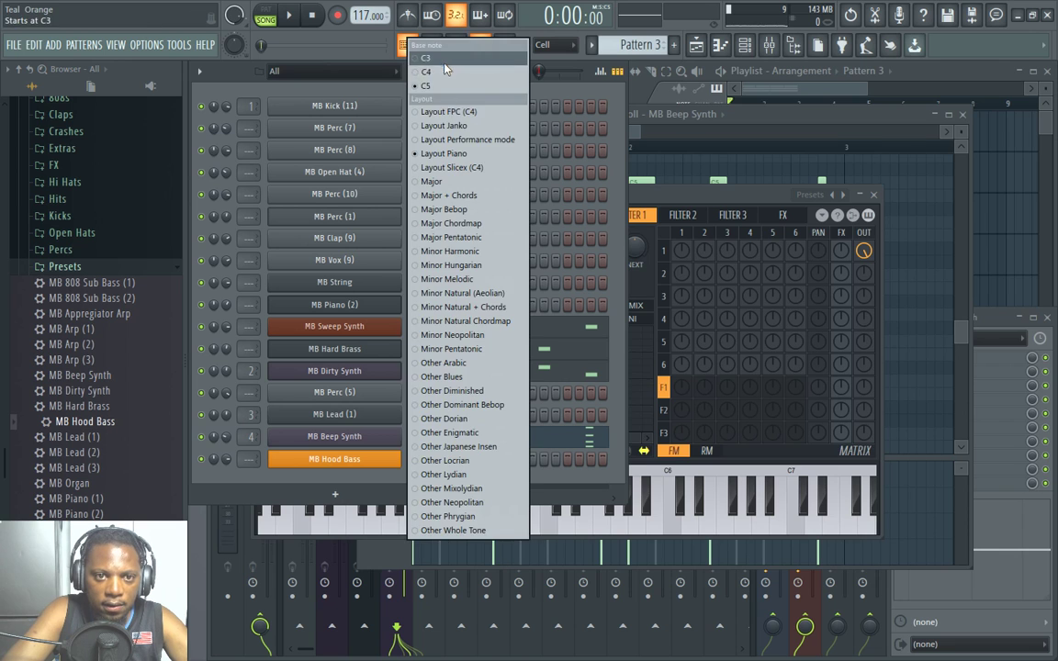
key(Escape)
Open the MB Hood Bass piano roll and place an A1 note about seven and a half steps long at the start of bar 1.
key(space)
right_click(393, 459)
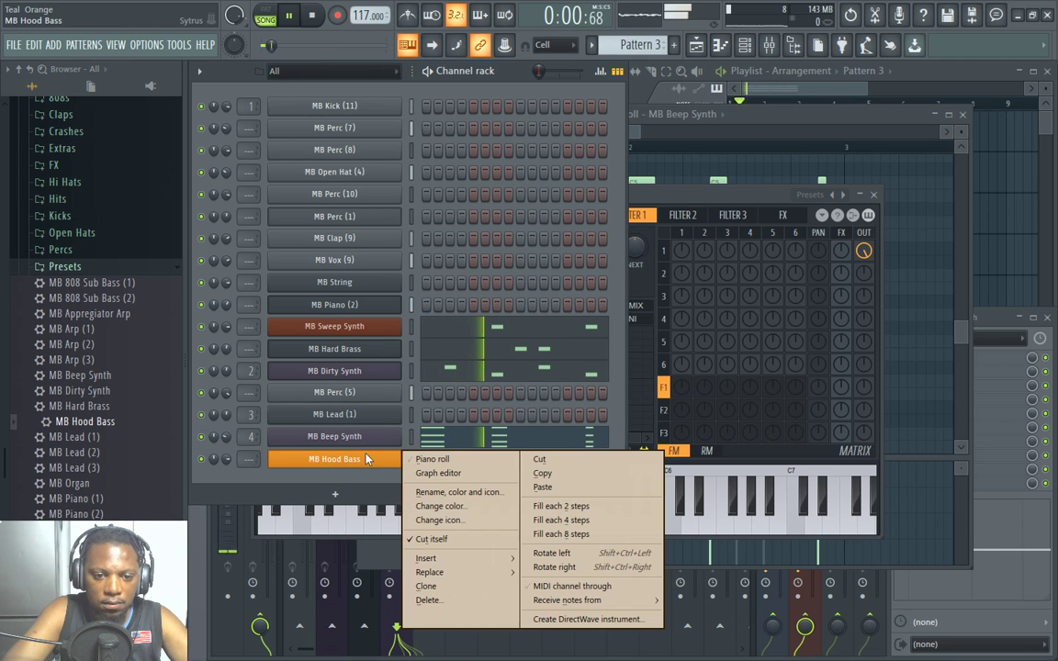
click(430, 462)
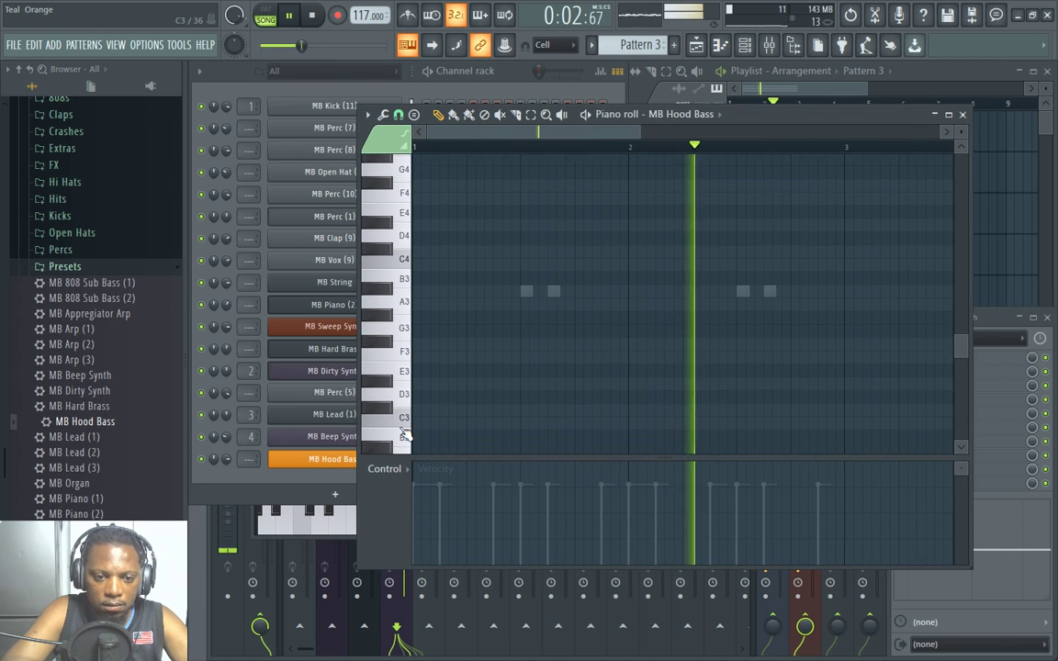
scroll(409, 432, down, 5)
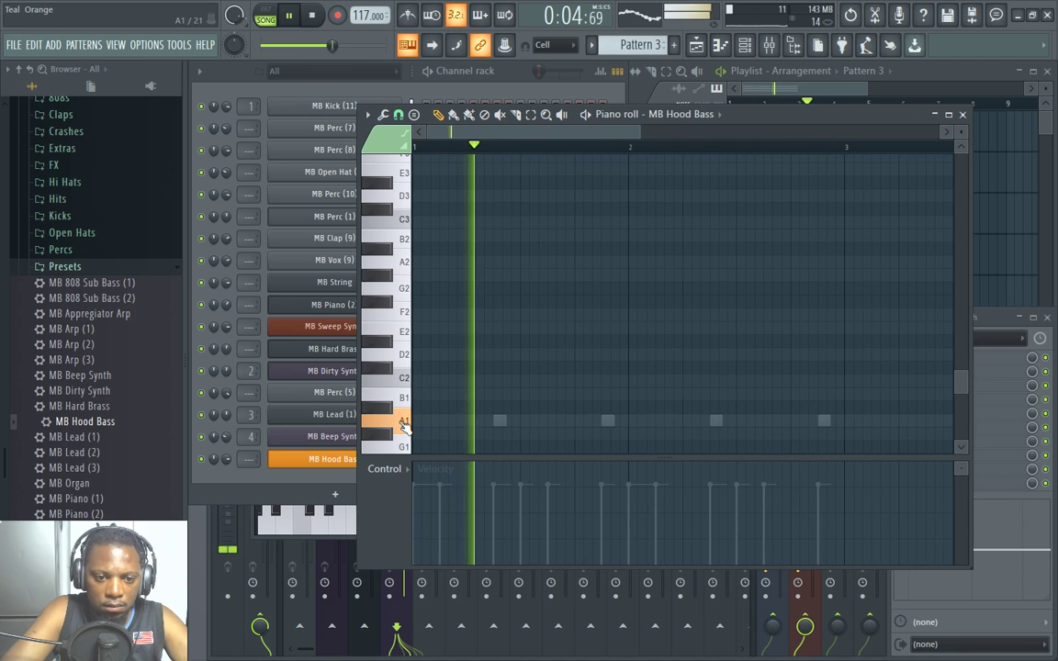
key(space)
key(space)
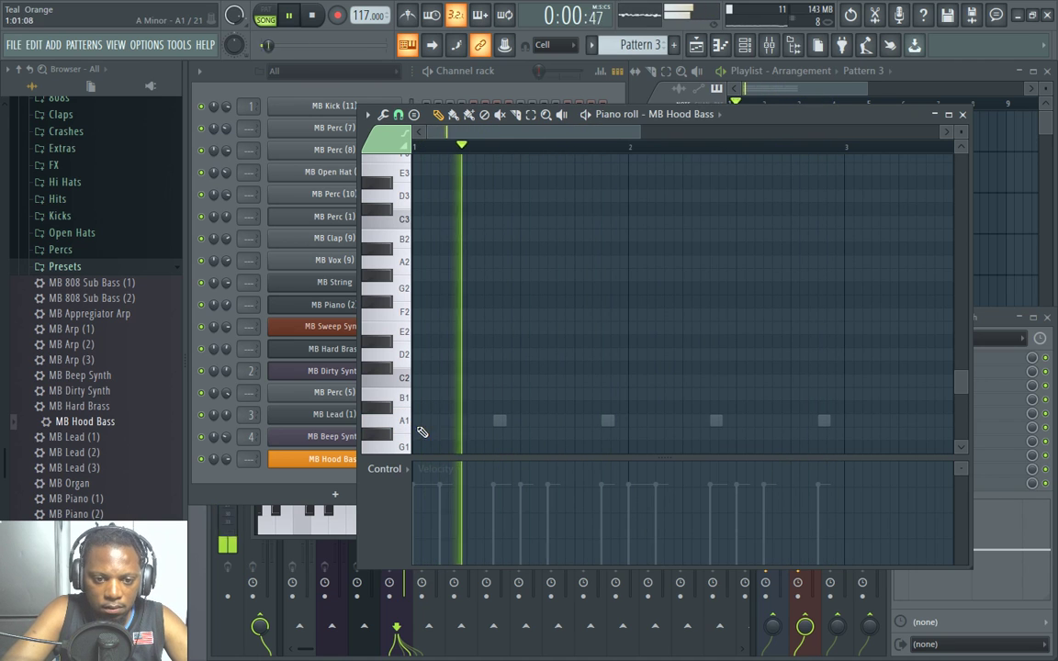
key(space)
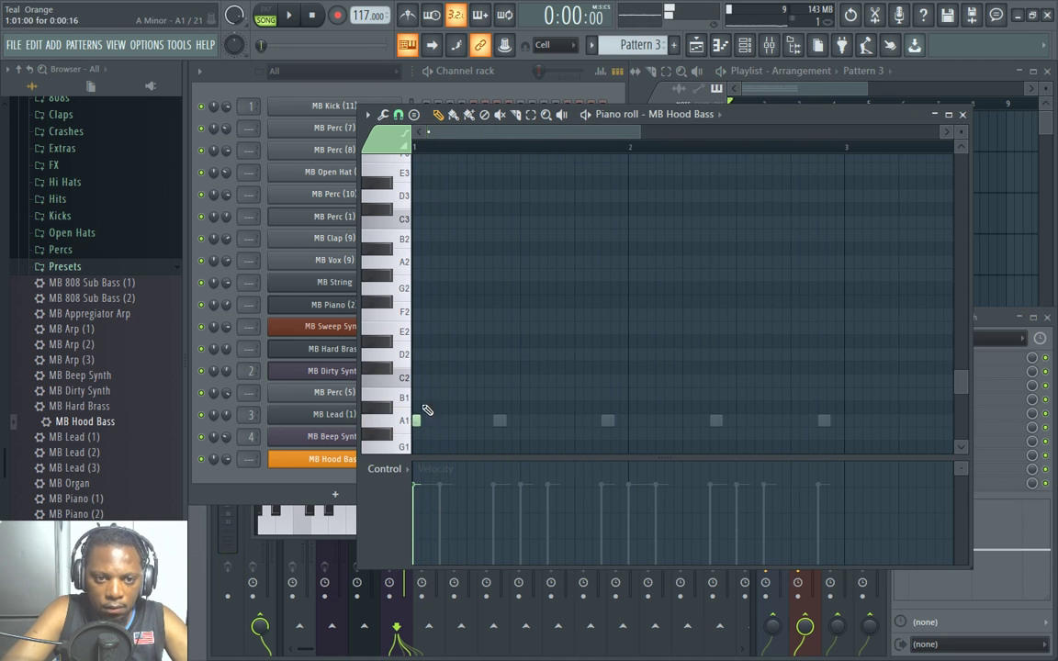
click(398, 114)
click(469, 376)
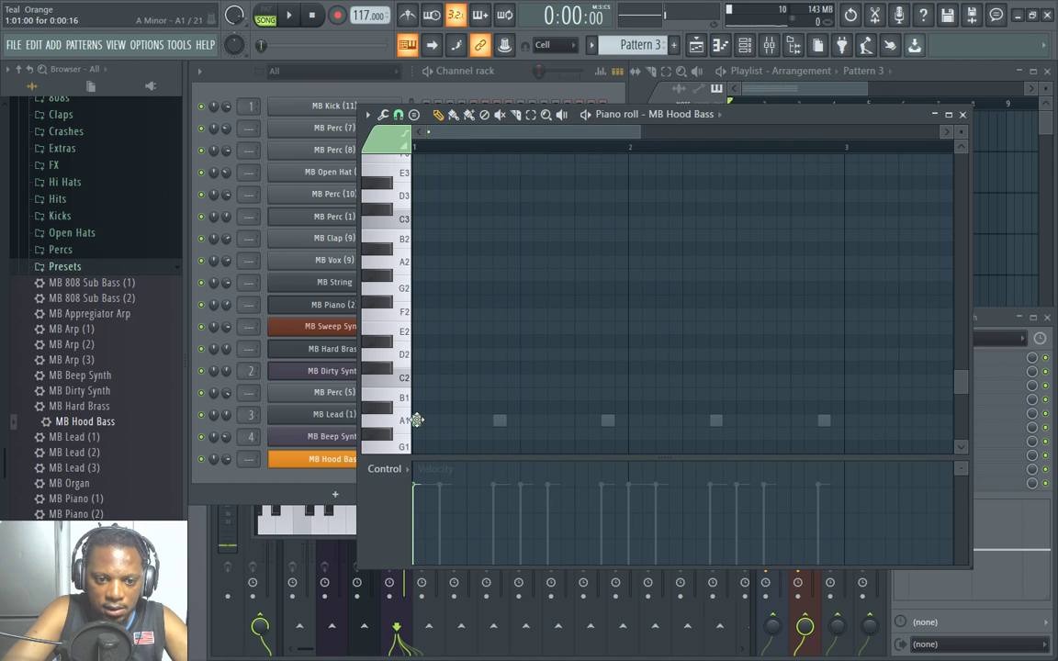
mouse_move(519, 420)
mouse_down()
mouse_move(557, 420)
mouse_move(510, 421)
mouse_up()
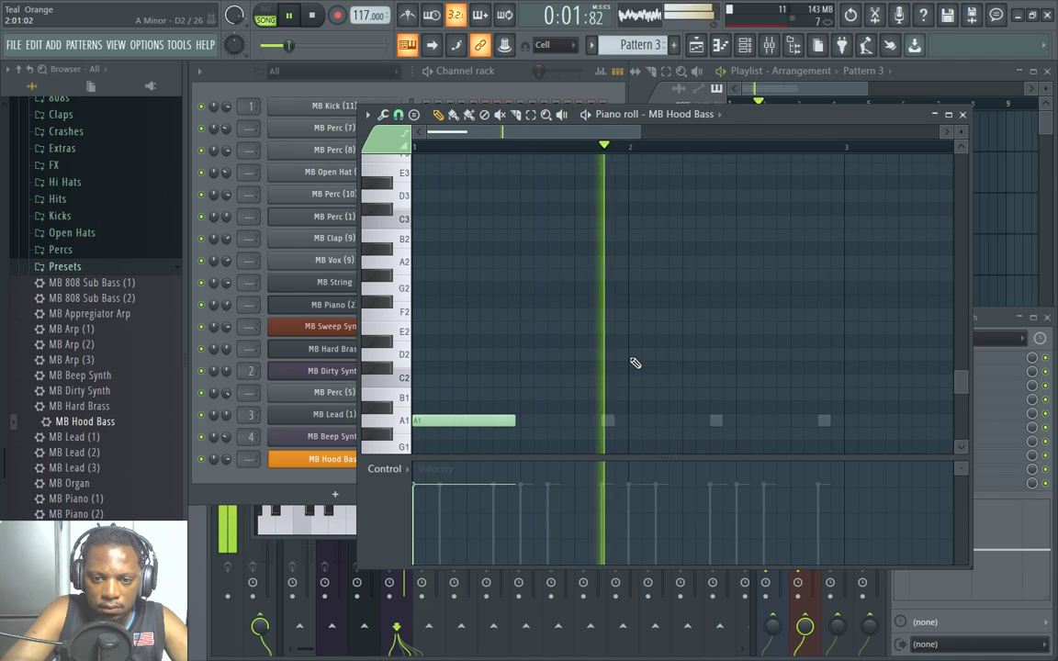
Fill bar 2 of the bass line with a long A1 at its start, an F2 at step 9 and a D2 at step 13.
click(753, 315)
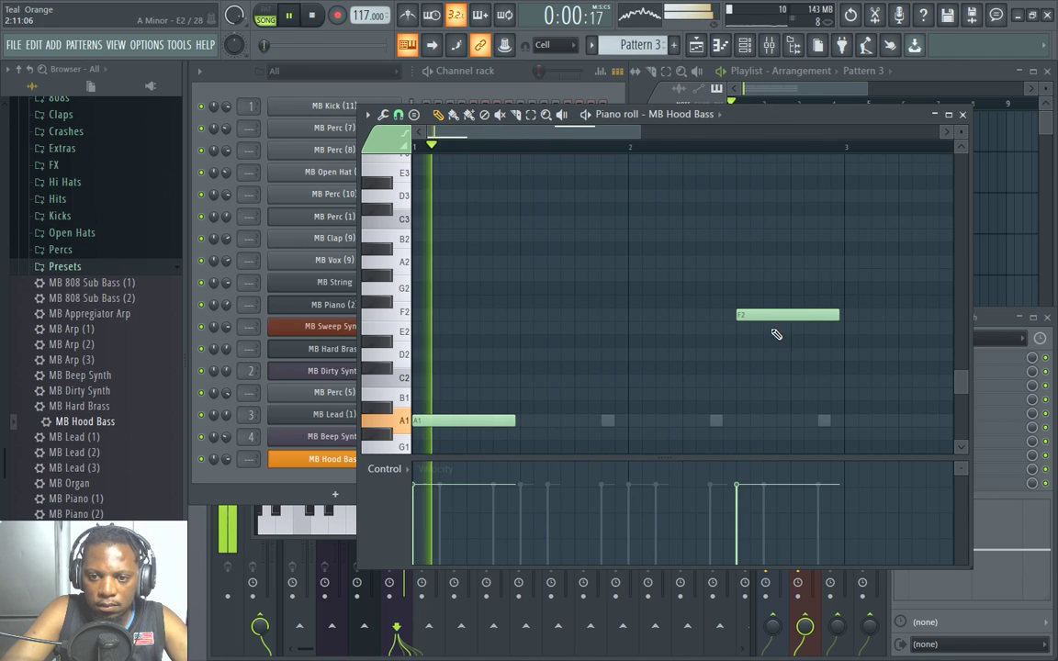
drag(813, 315, 787, 315)
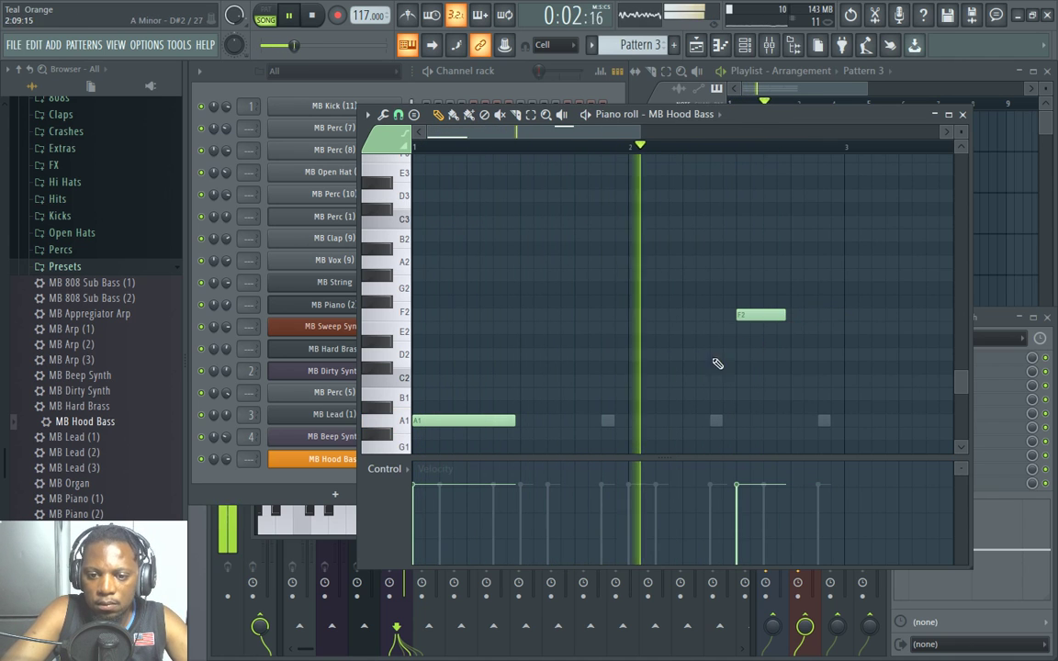
click(633, 420)
click(799, 354)
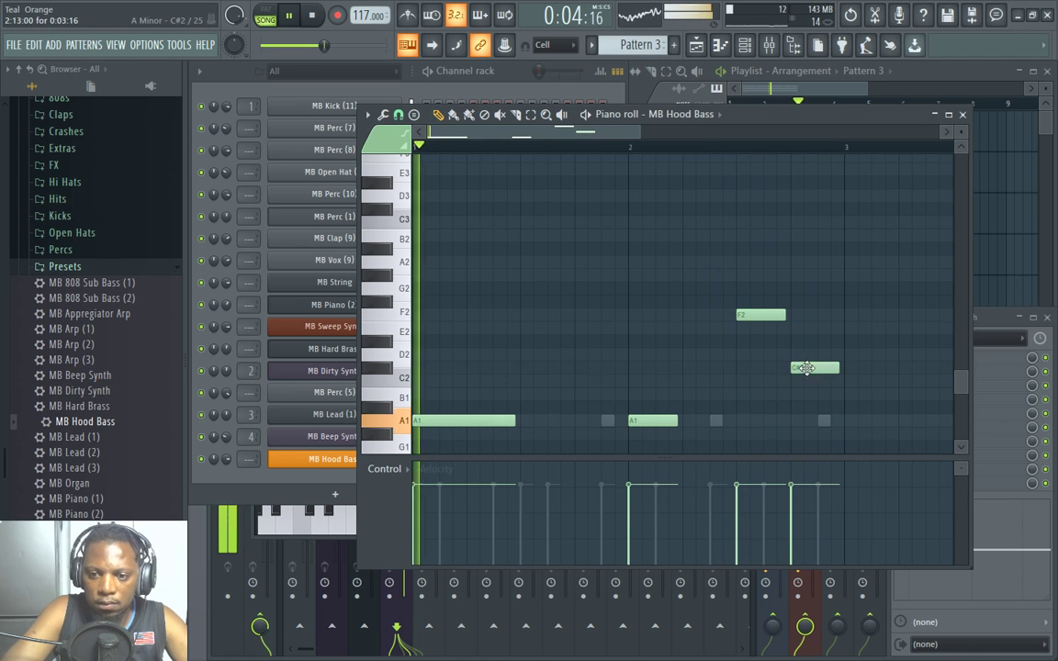
drag(677, 425, 732, 421)
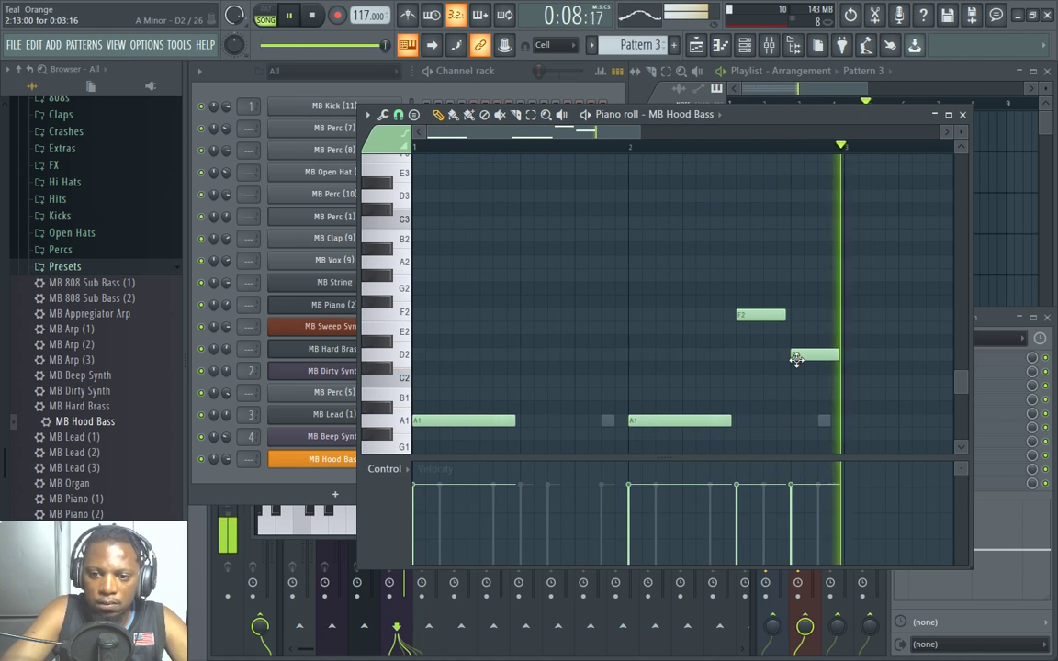
Shorten the D2 note so it starts at step 15 and add a short E2 note at step 13 of bar 2.
drag(805, 355, 843, 354)
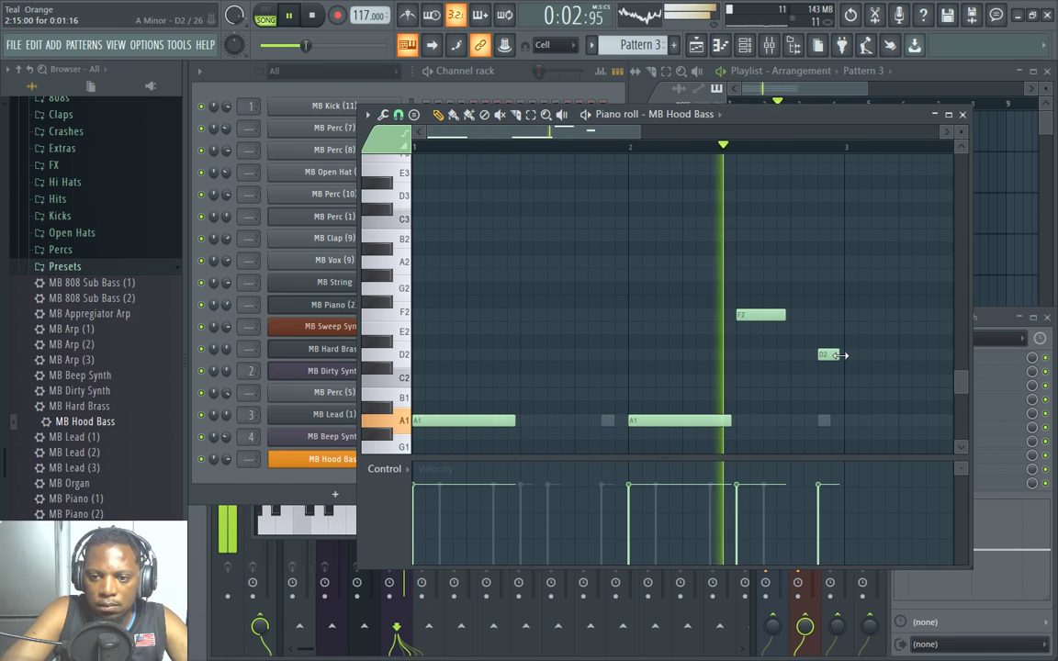
click(801, 328)
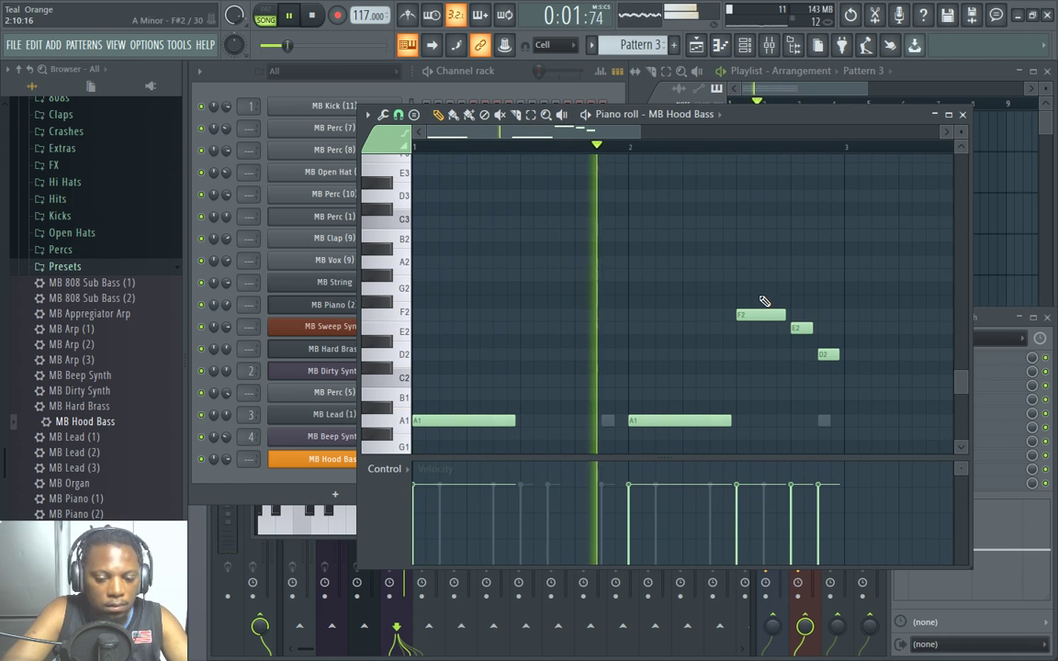
Quantize the MB Hood Bass notes.
key(alt+q)
click(605, 443)
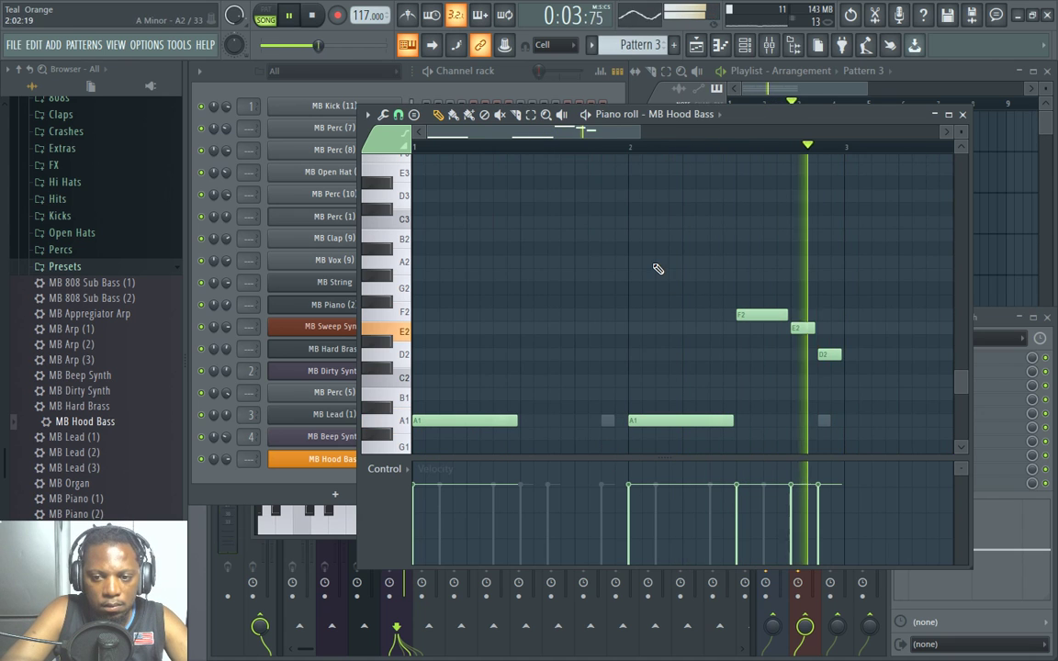
Audition percussion samples in the Percs folder of the Official Metro Boomin Drum Kit.
click(468, 77)
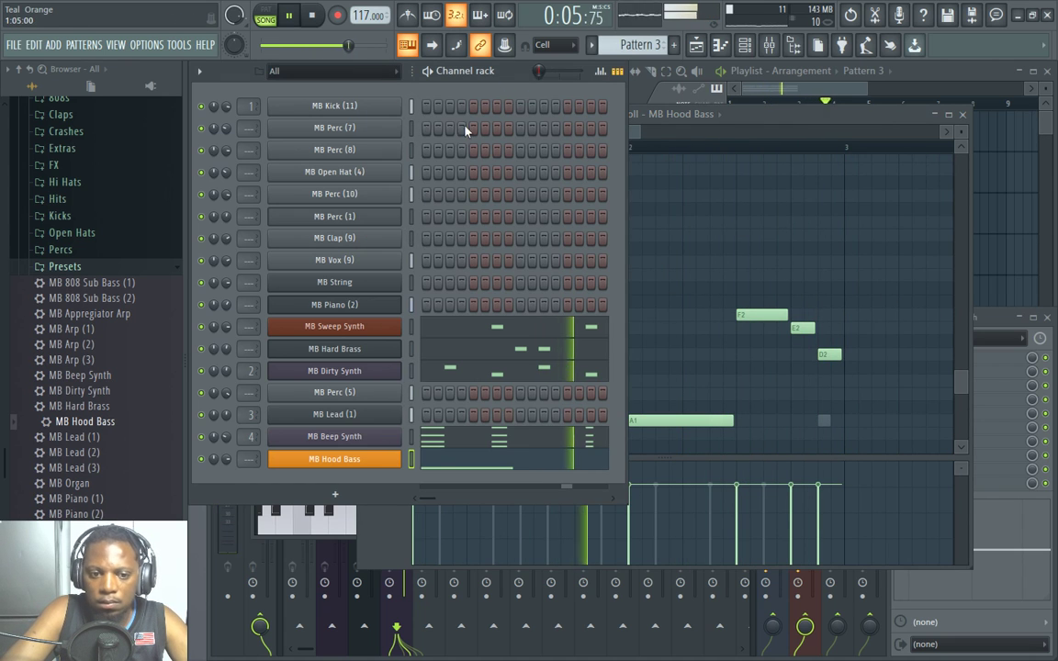
click(827, 70)
click(55, 267)
scroll(109, 370, up, 4)
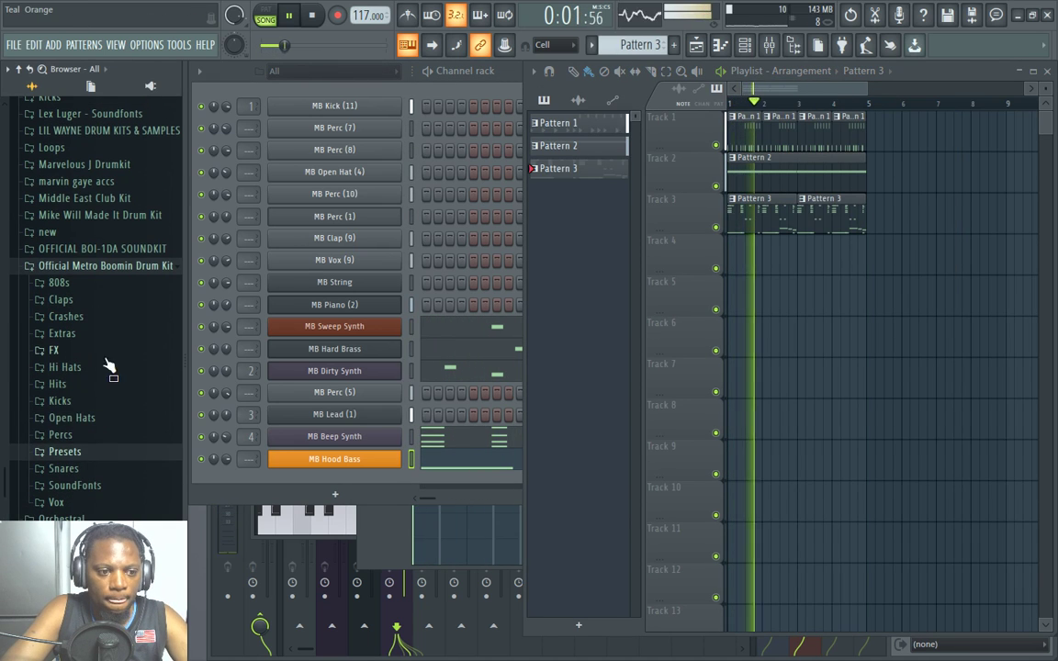
click(60, 434)
click(94, 482)
scroll(92, 459, down, 3)
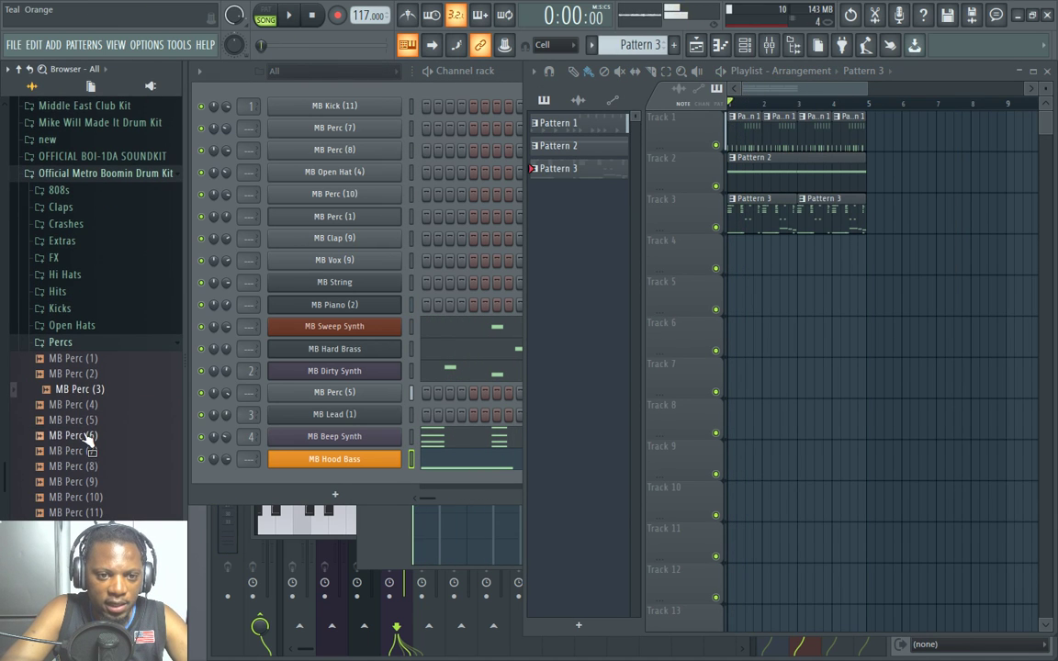
Open Pattern 1 and reprogram MB Perc (7) to hit on steps 1, 5, 9, 12 and 15.
key(space)
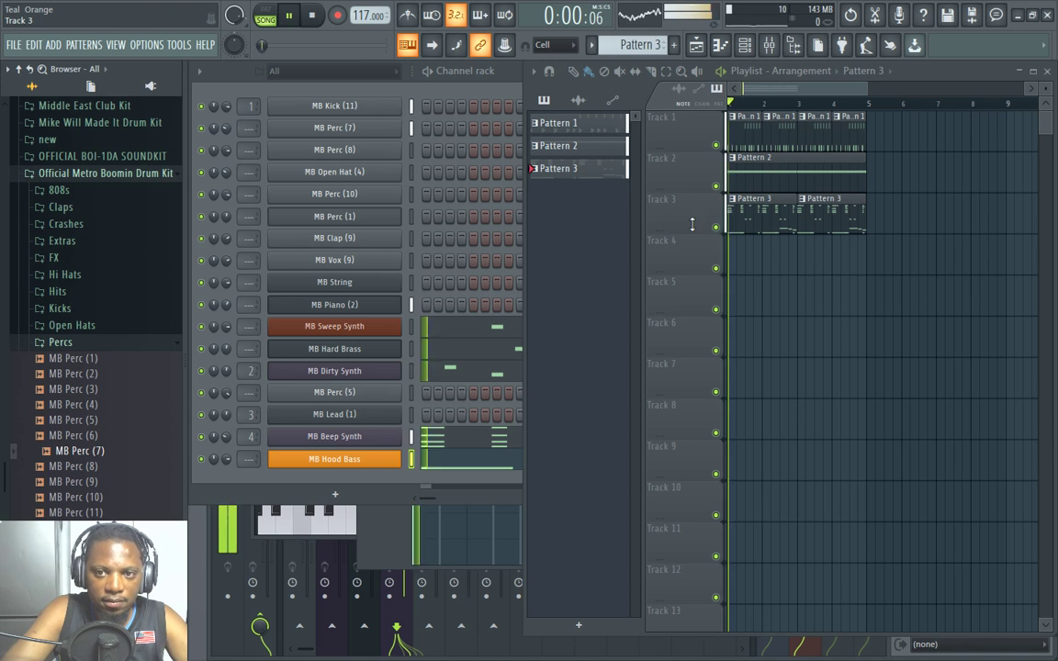
scroll(755, 175, down, 1)
scroll(755, 174, up, 2)
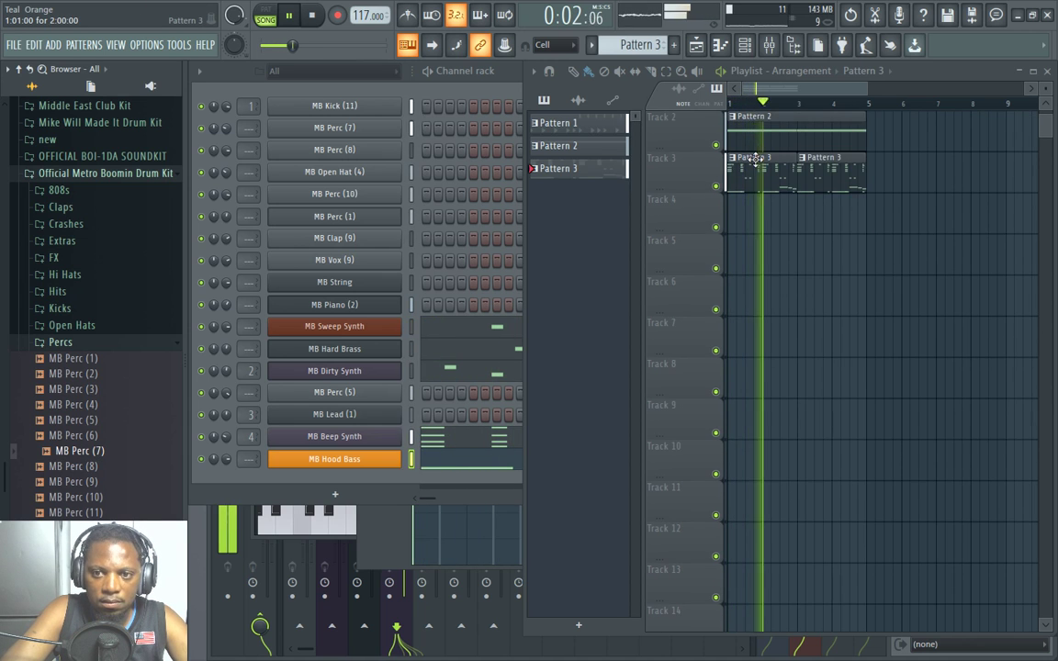
double_click(752, 135)
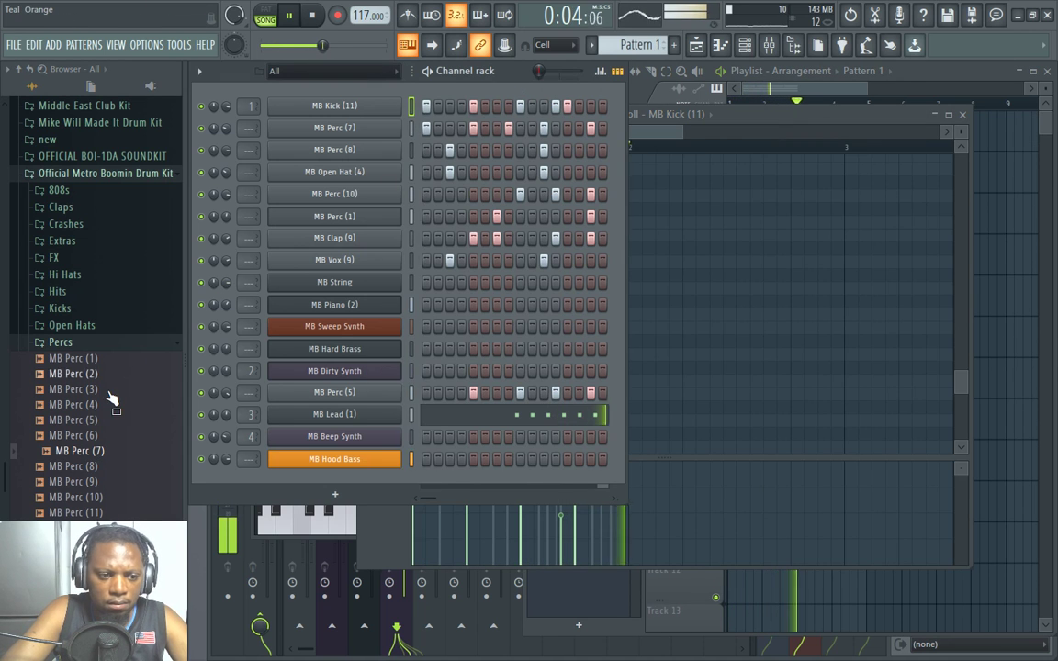
click(318, 128)
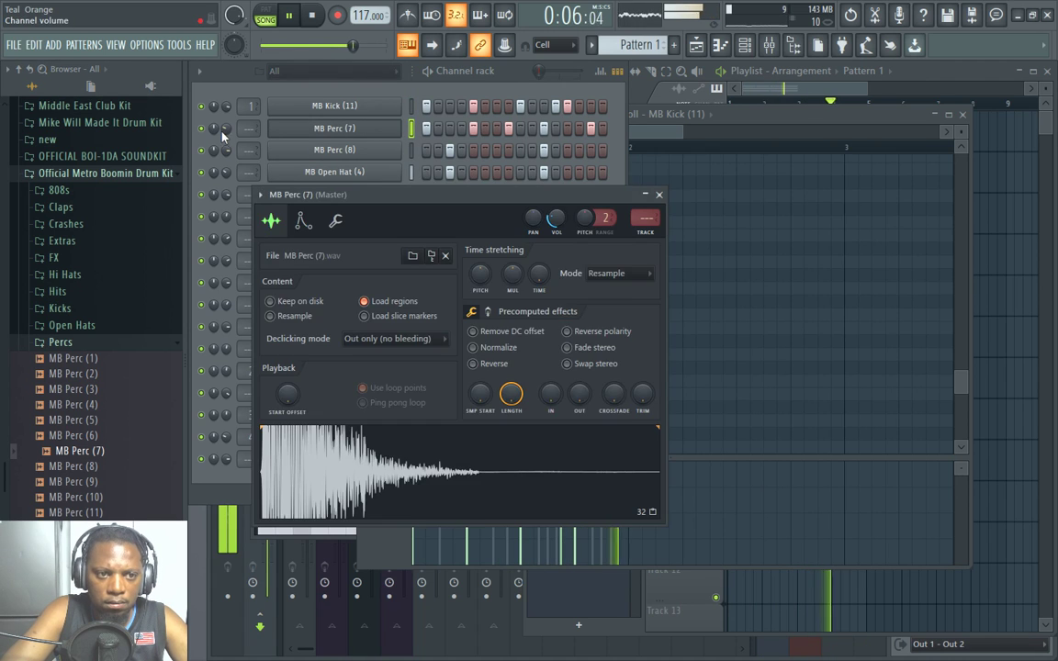
click(201, 115)
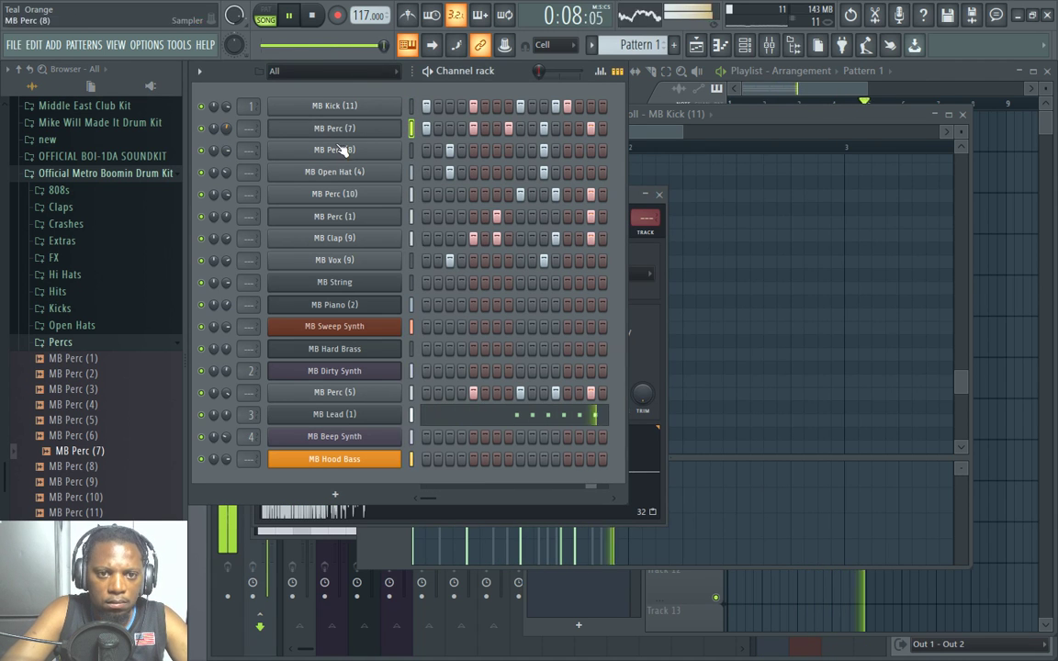
key(space)
key(space)
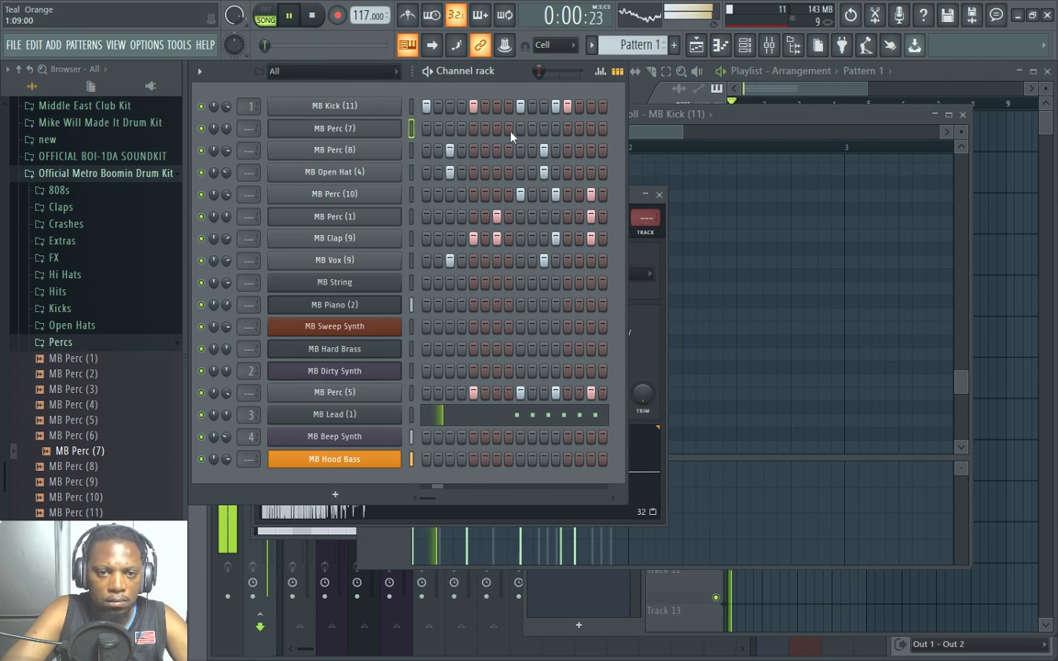
key(ctrl+v)
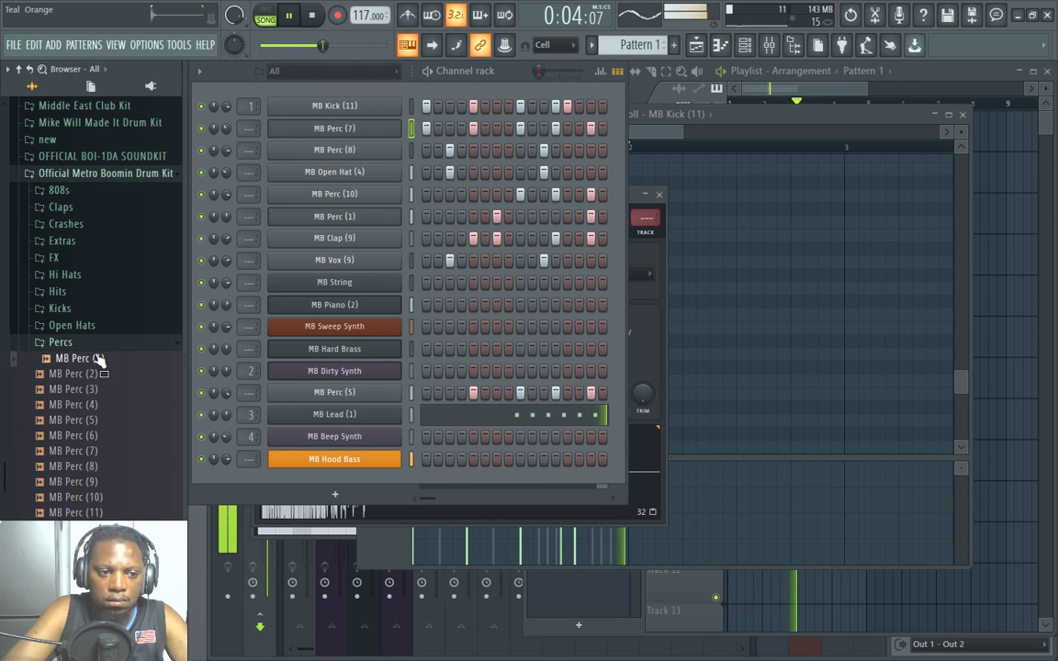
Audition the kit's open hats and add MB Open Hat (1) as a new channel.
click(97, 343)
click(99, 327)
click(92, 418)
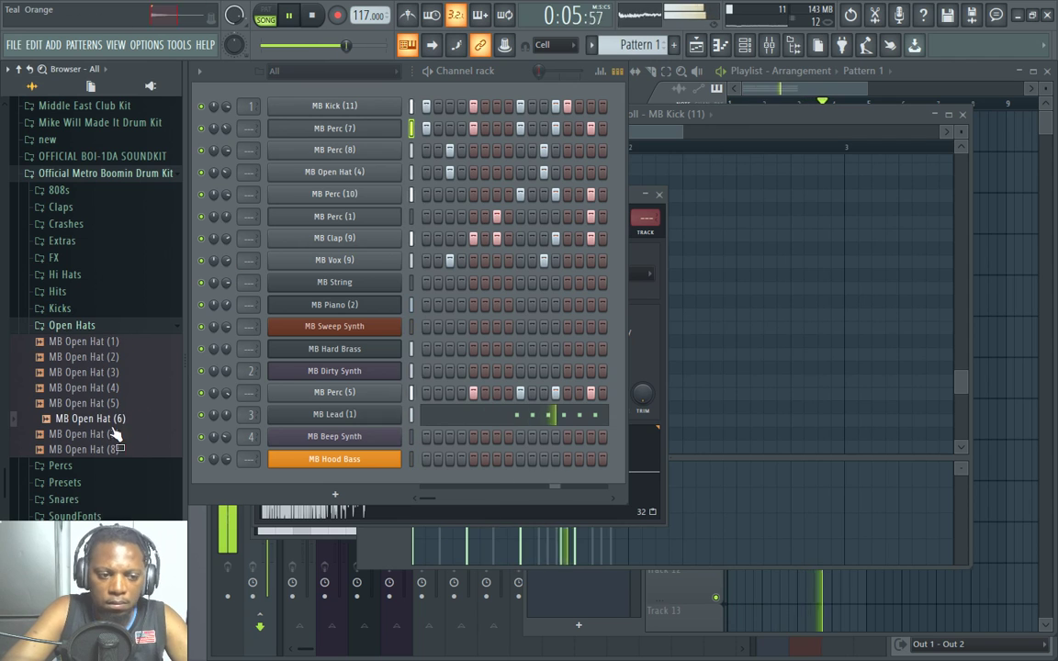
click(117, 341)
key(space)
drag(308, 439, 335, 485)
Fill every fourth step of MB Open Hat (1) in Pattern 1 and play the song with it.
right_click(401, 480)
click(562, 540)
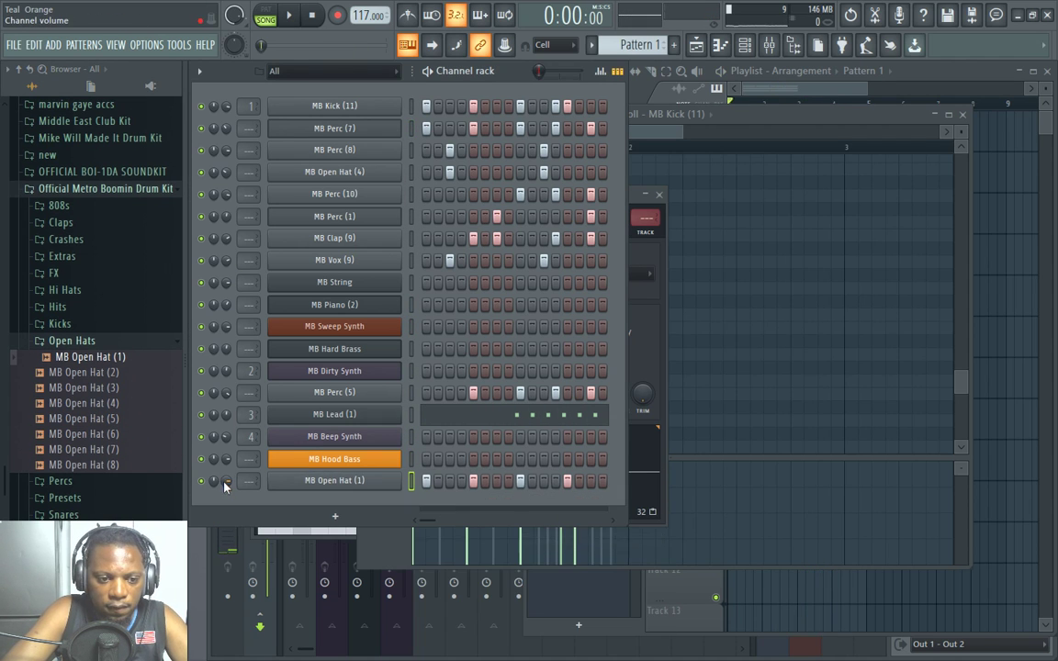
key(space)
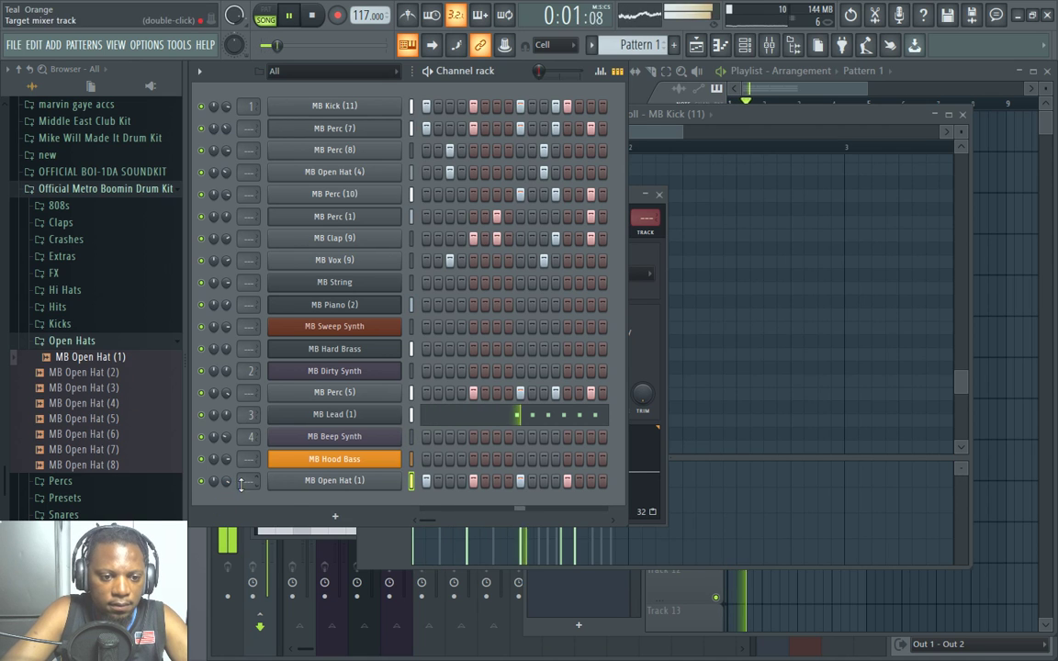
click(335, 480)
click(678, 213)
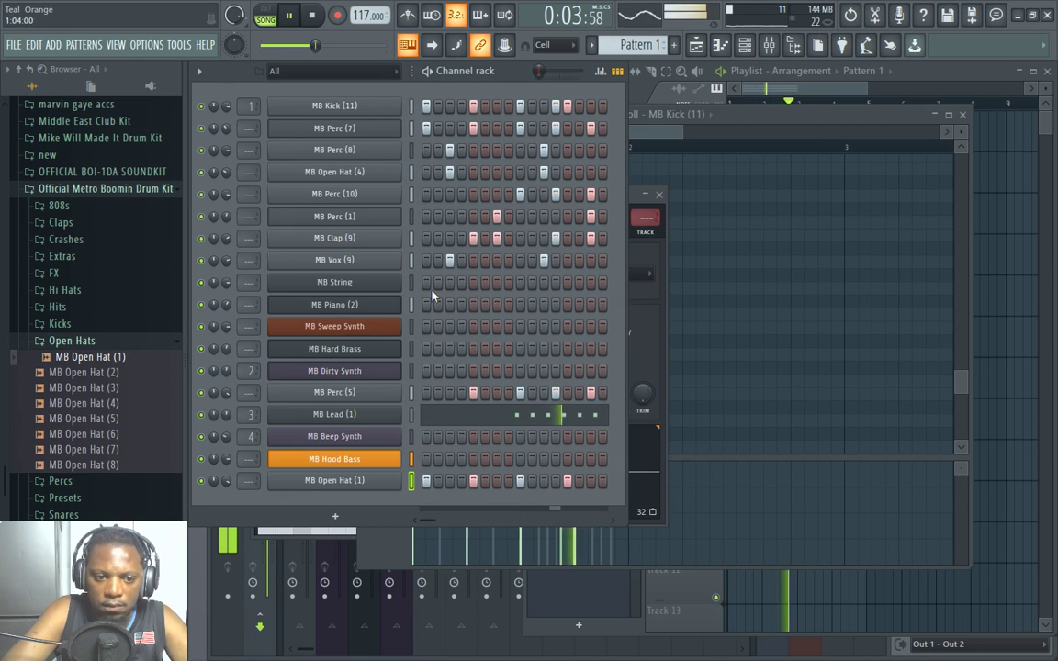
Audition MB Open Hat (7) and samples from the kit's Hits folder over the playing beat.
click(105, 450)
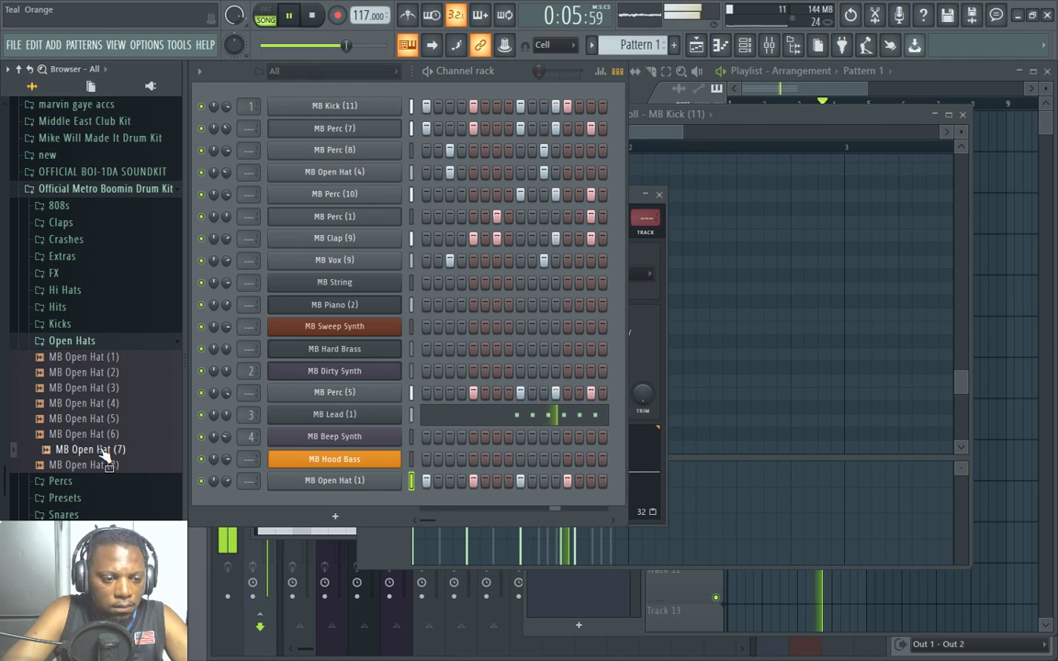
click(73, 340)
click(57, 307)
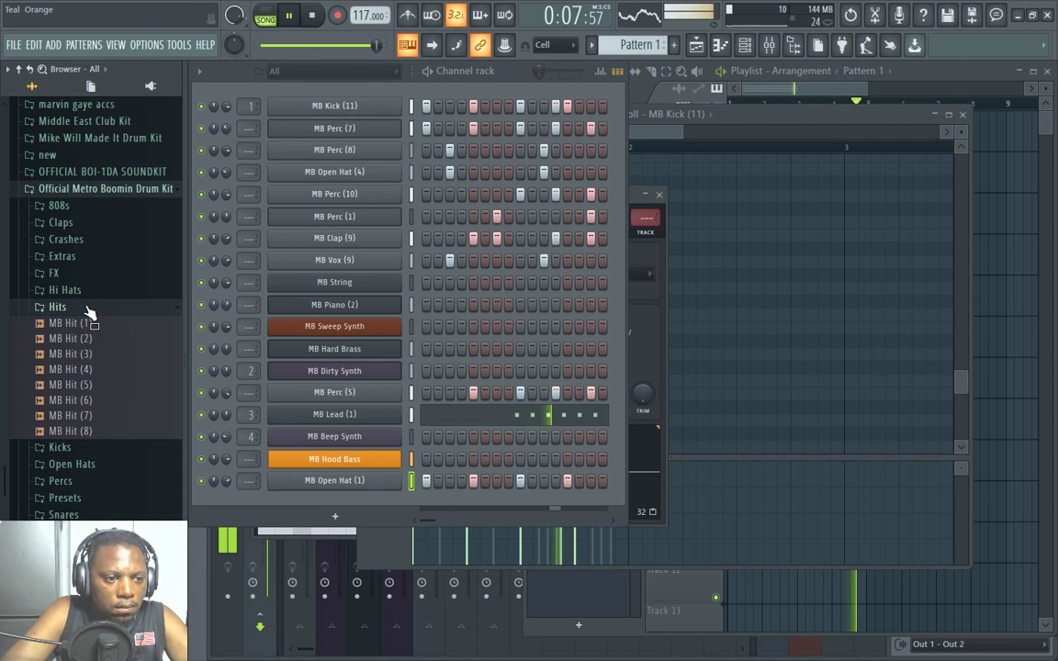
click(78, 323)
click(74, 339)
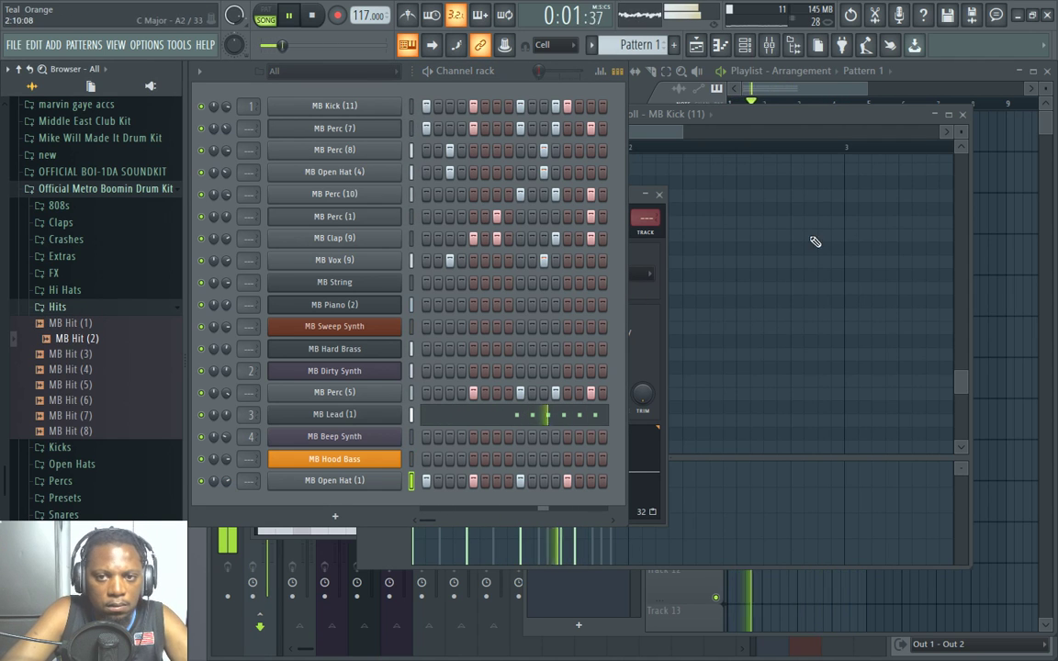
Create Pattern 4 with MB Hit (2) as a new channel hitting on step 1, and place it at bar 1 of Track 4.
click(816, 79)
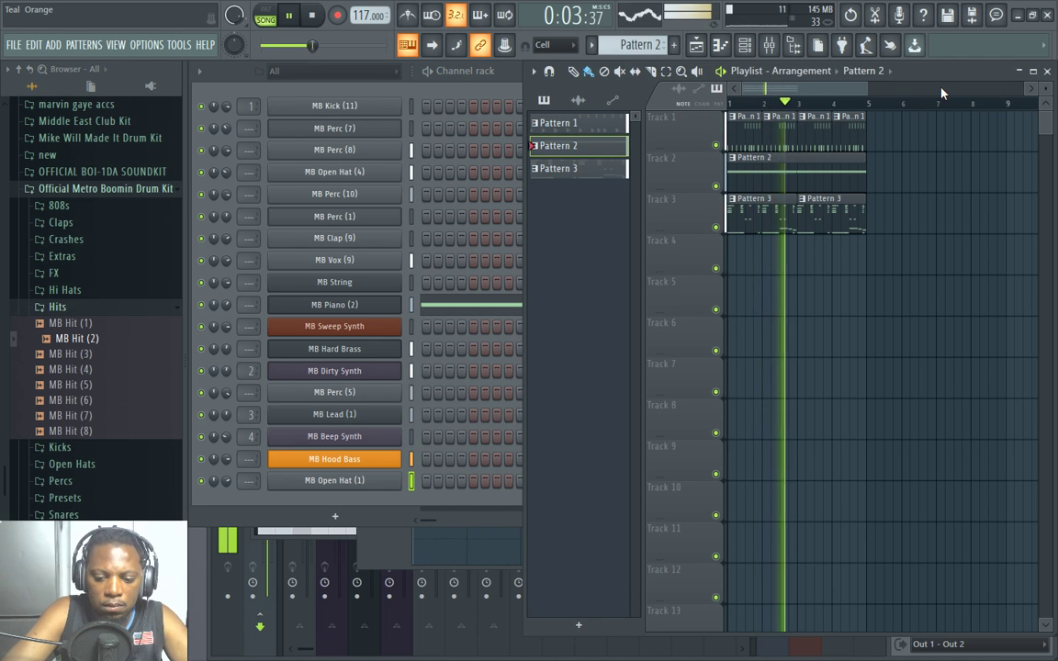
key(KP_Add)
key(KP_Add)
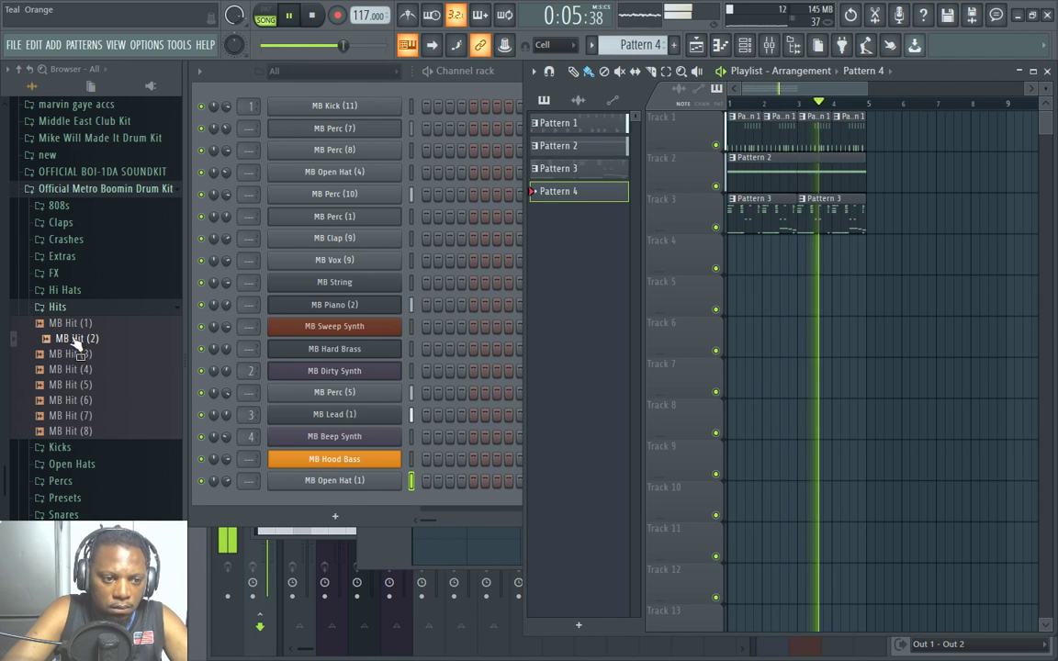
drag(78, 338, 368, 496)
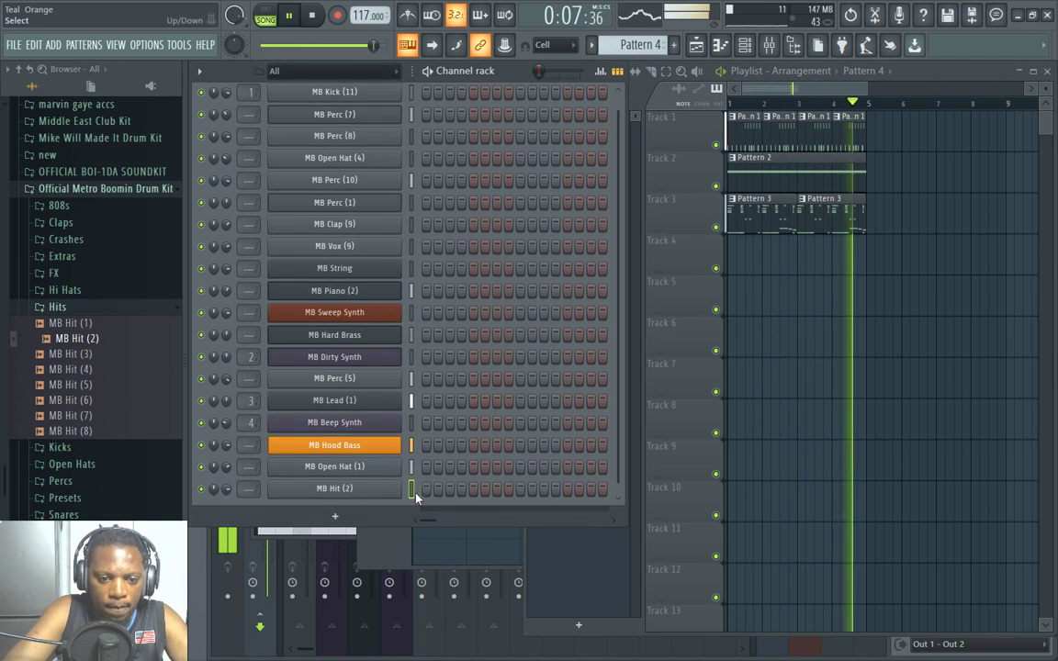
click(730, 261)
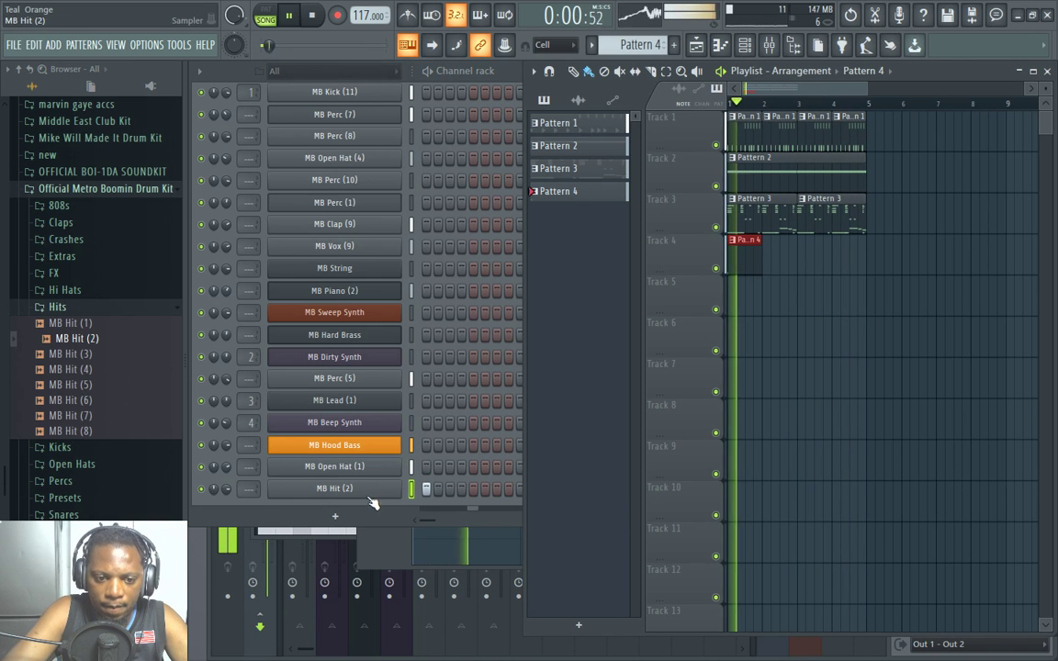
Set the root note of MB Hit (2) to D5 and adjust its channel volume.
key(space)
click(239, 488)
click(334, 488)
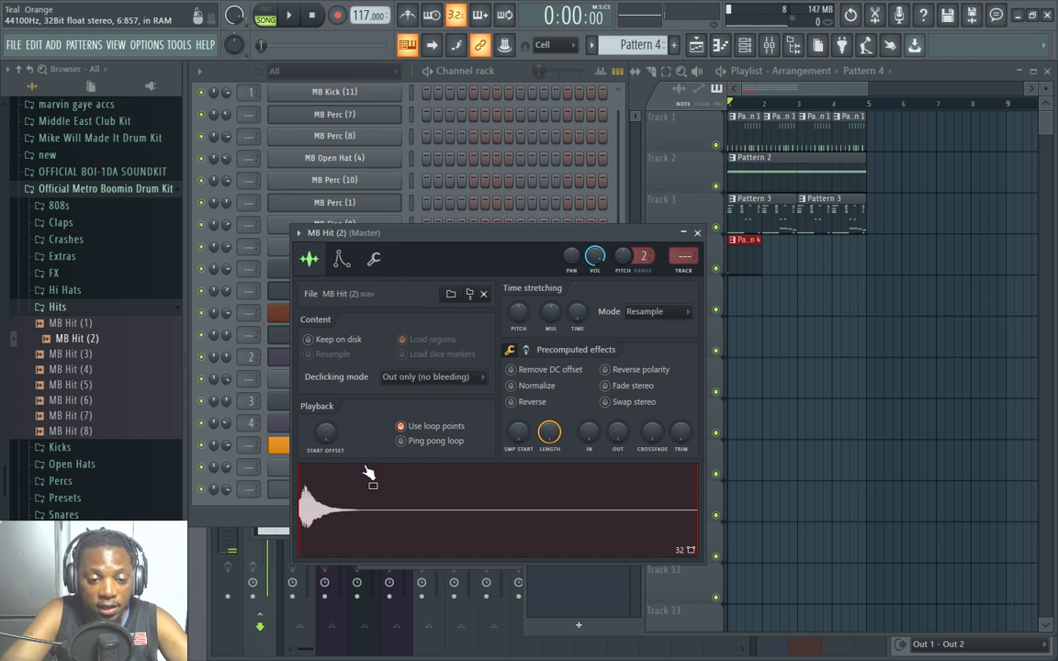
click(375, 260)
drag(381, 233, 622, 207)
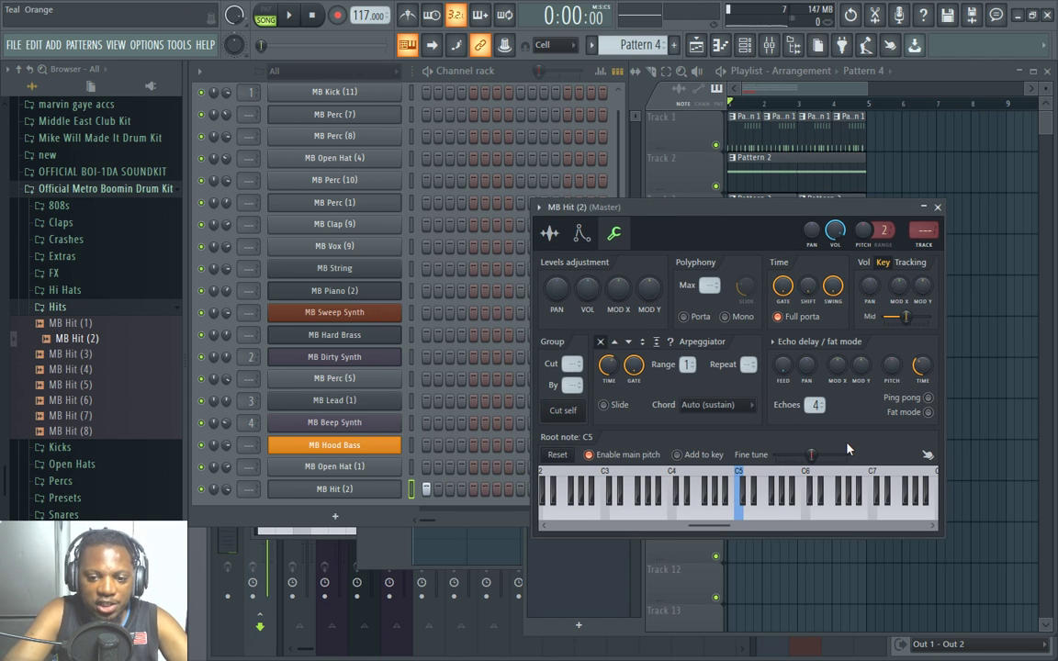
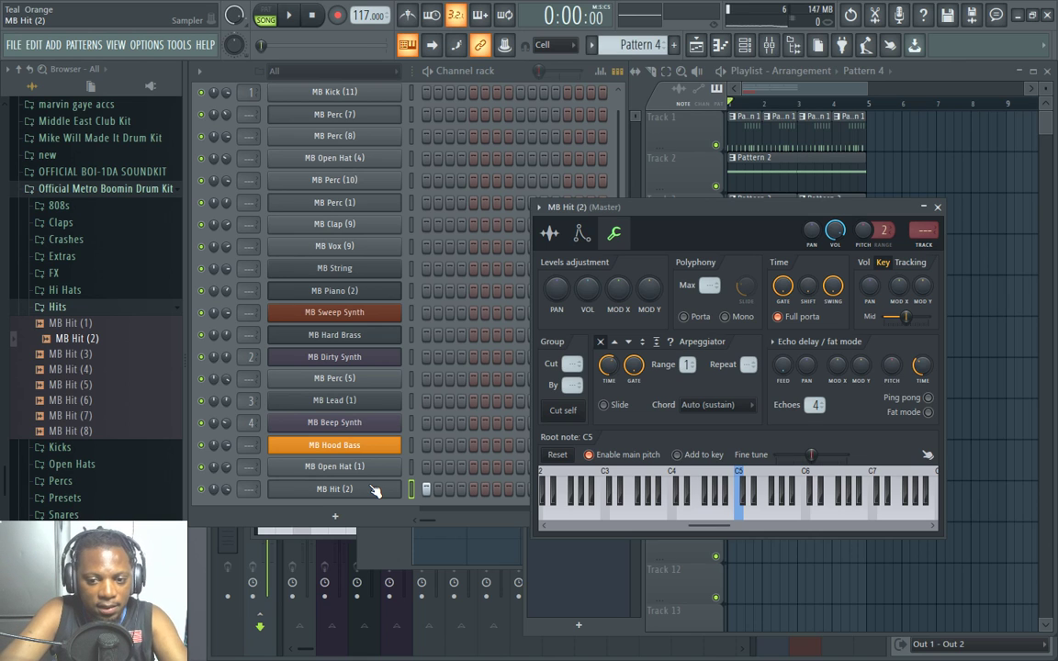
key(space)
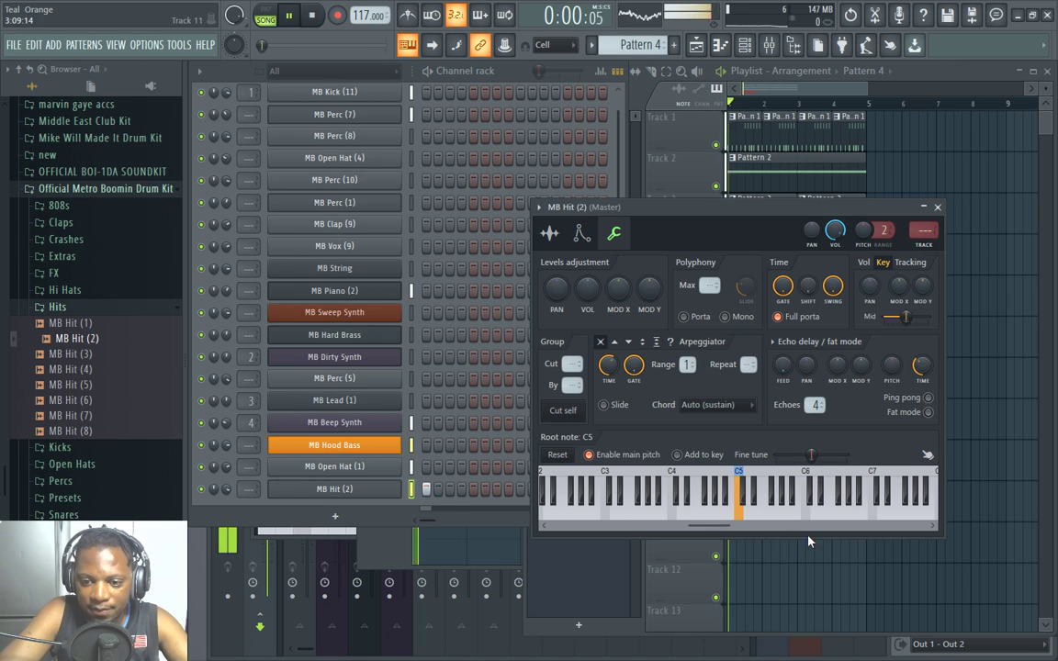
right_click(757, 501)
key(space)
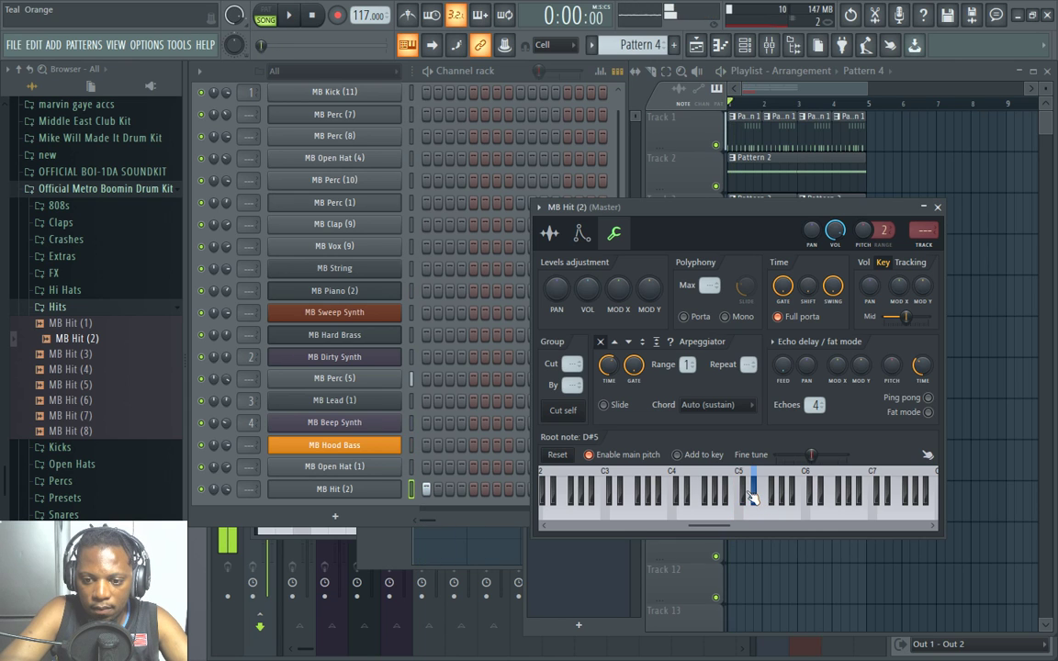
key(space)
click(230, 490)
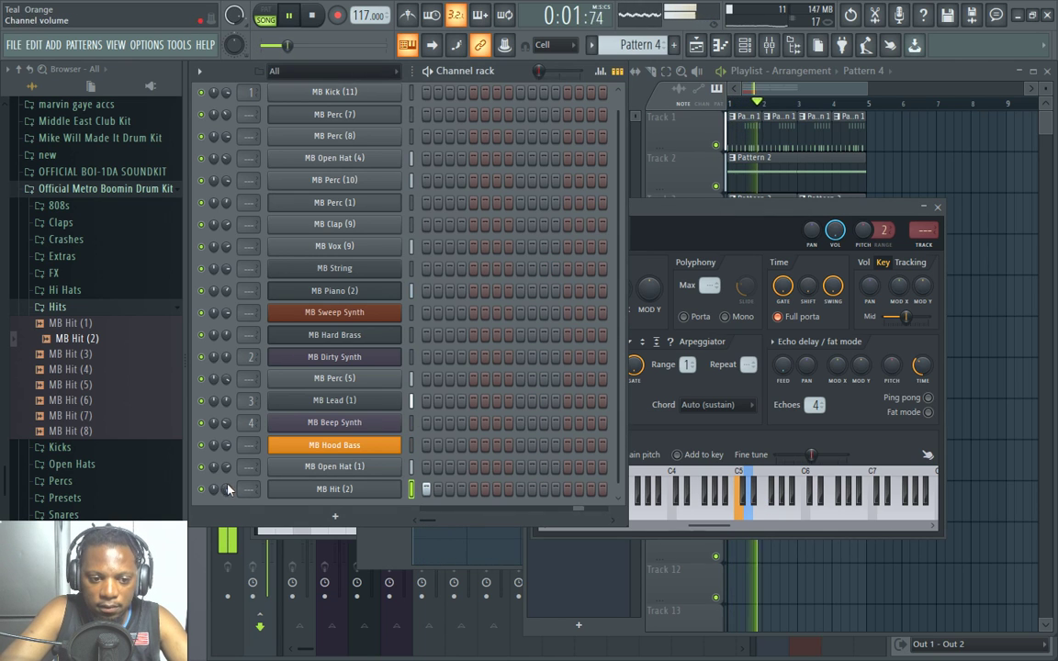
Repeat the Pattern 4 clip across bars 2 to 4 on Track 4 and play the song.
click(848, 68)
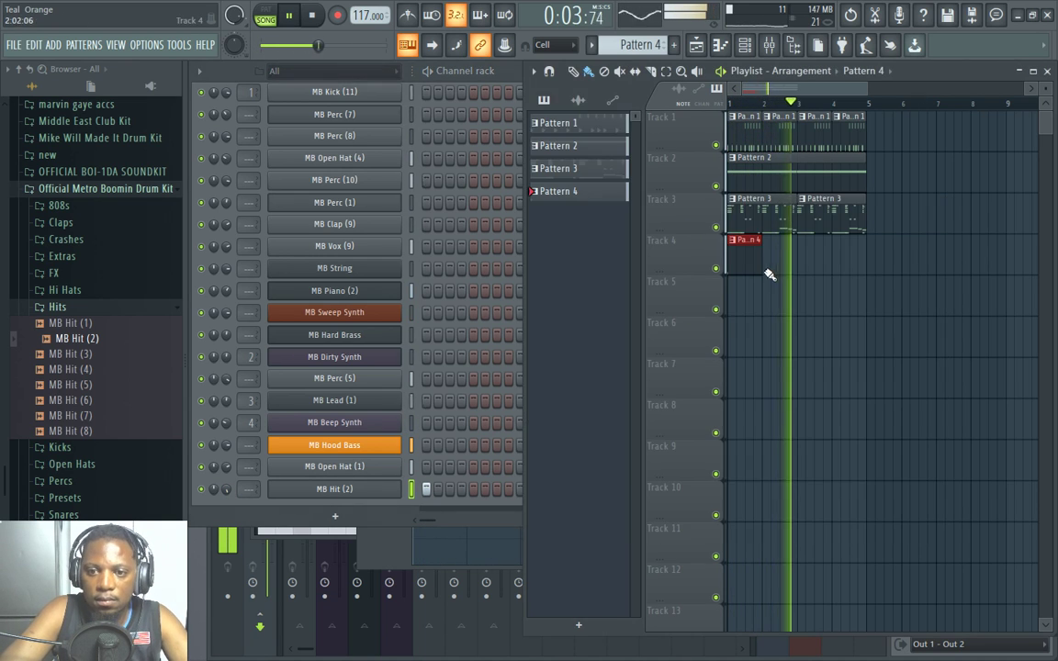
key(space)
drag(770, 274, 843, 262)
key(space)
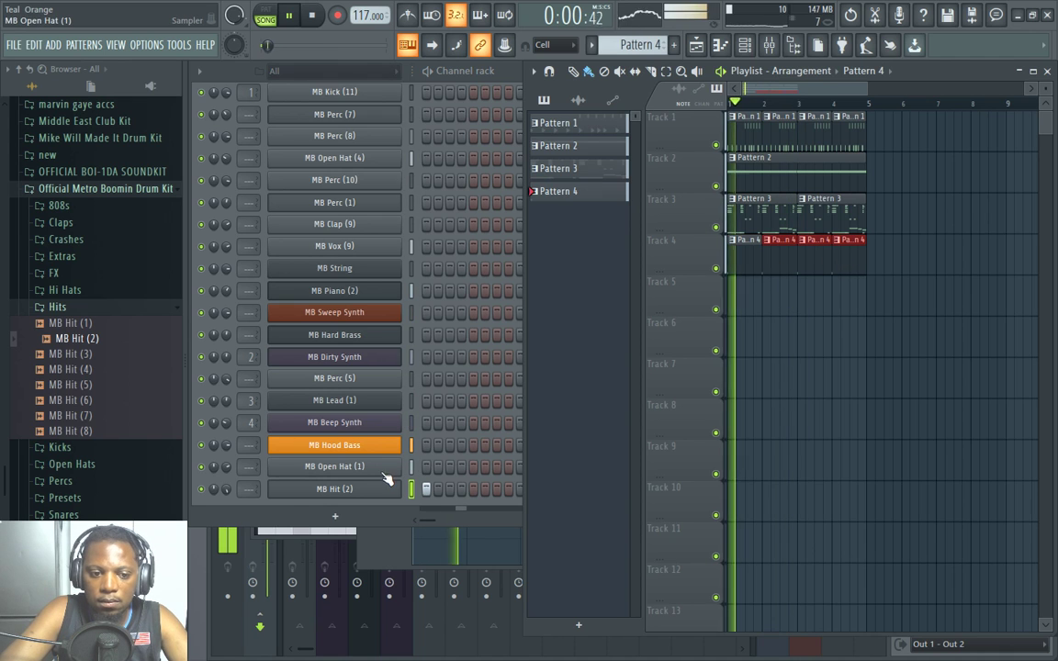
Turn off Use loop points for the MB Hit (2) sample and turn up its Trim amount.
click(235, 499)
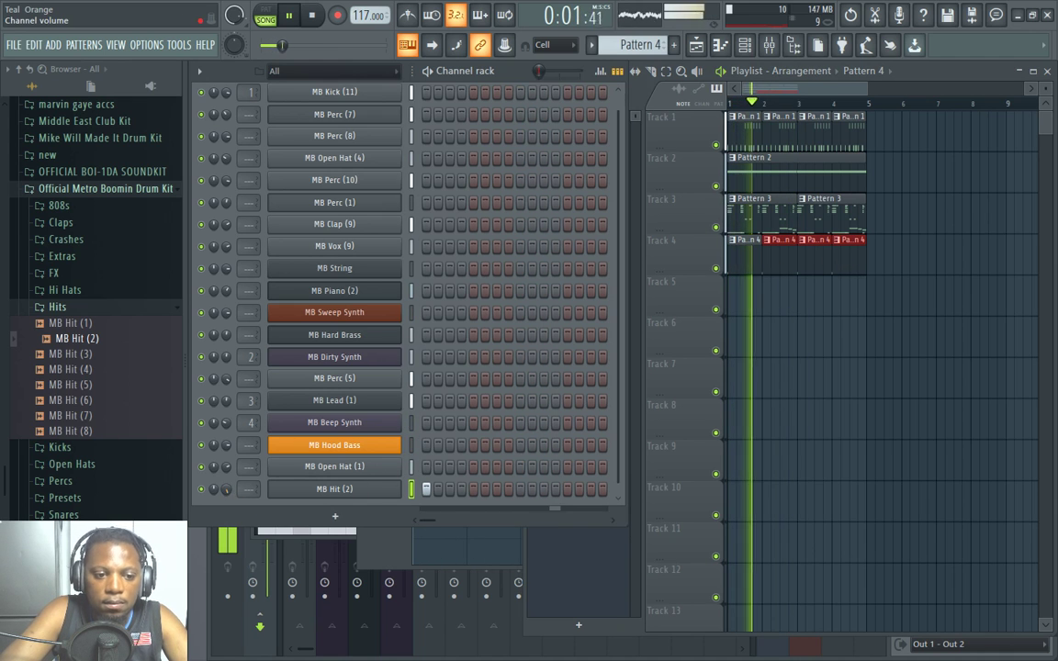
click(306, 490)
click(550, 233)
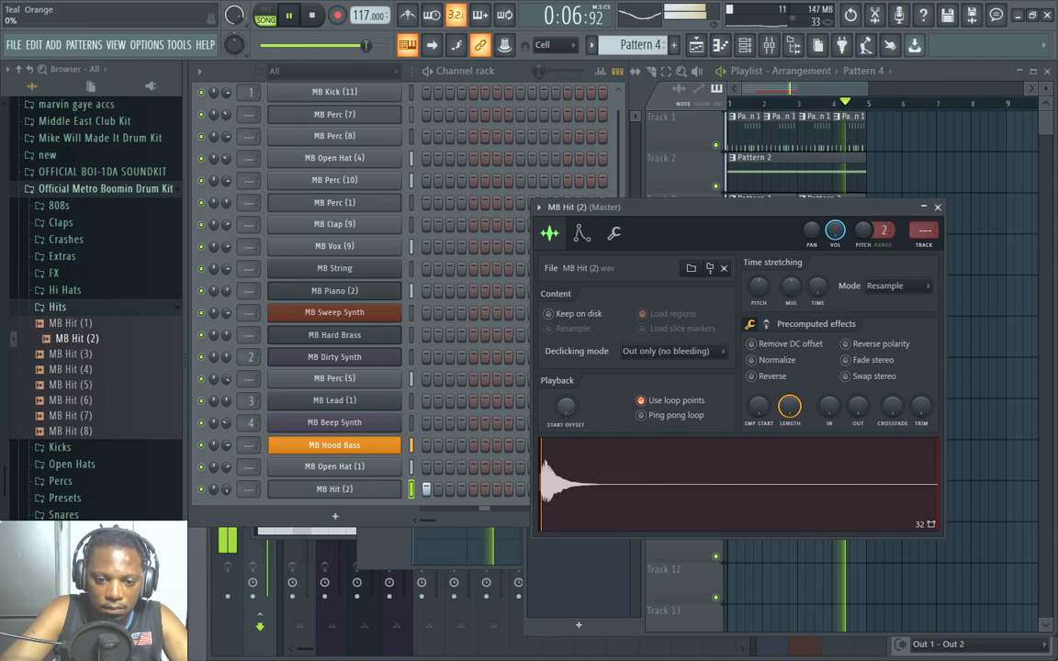
click(938, 207)
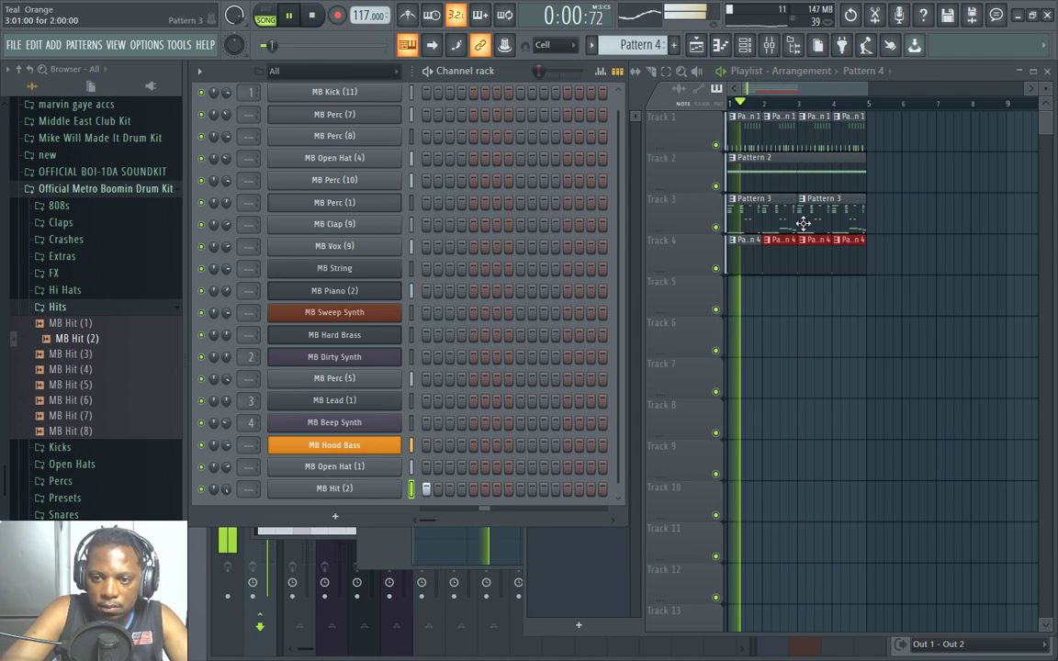
click(313, 488)
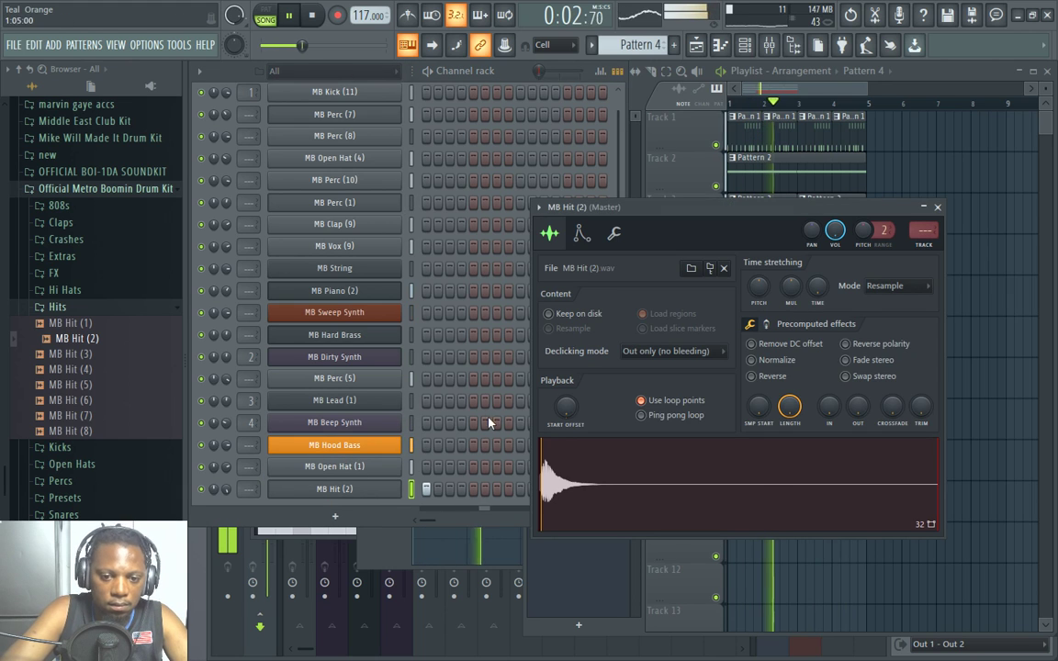
click(641, 400)
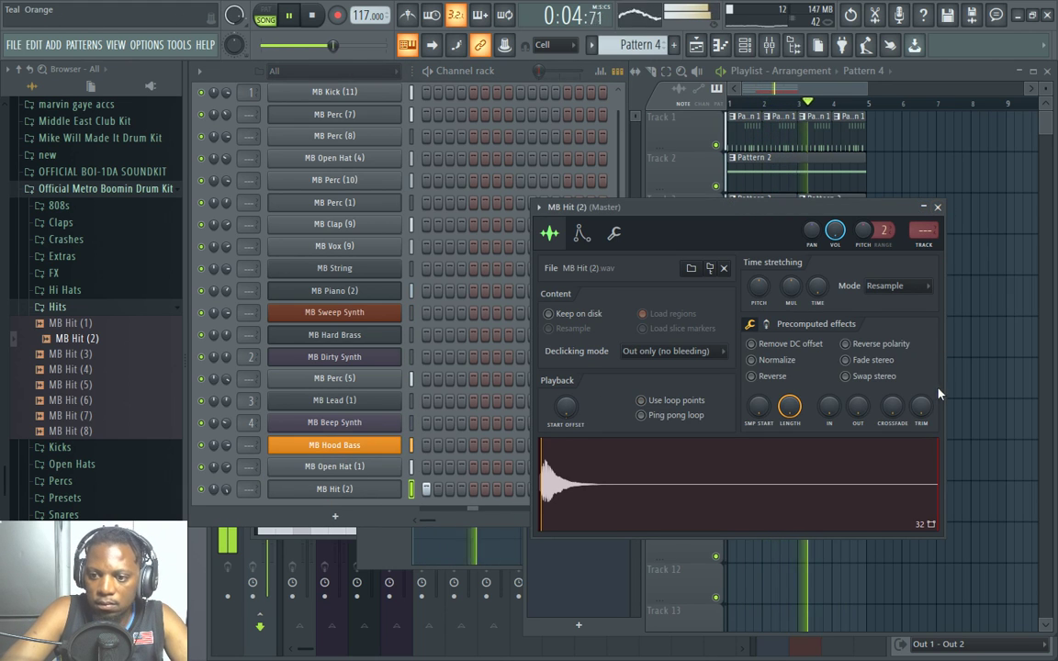
drag(921, 406, 989, 221)
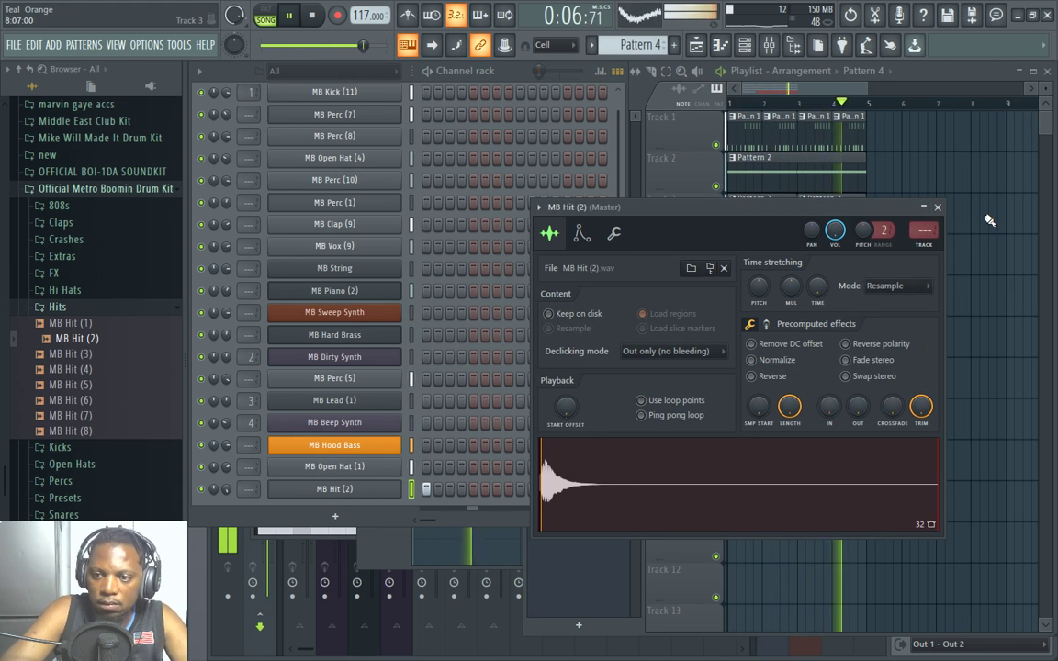
Close the MB Hit (2) settings and audition MB FX samples from the kit's FX folder against the playing song.
click(937, 207)
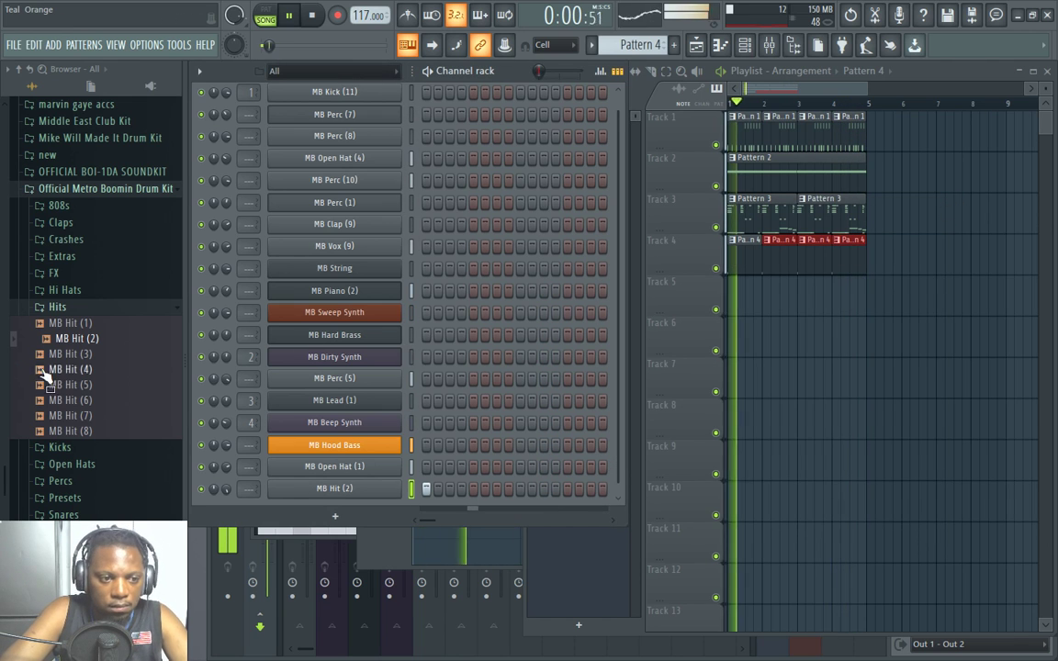
click(57, 307)
click(55, 274)
click(91, 310)
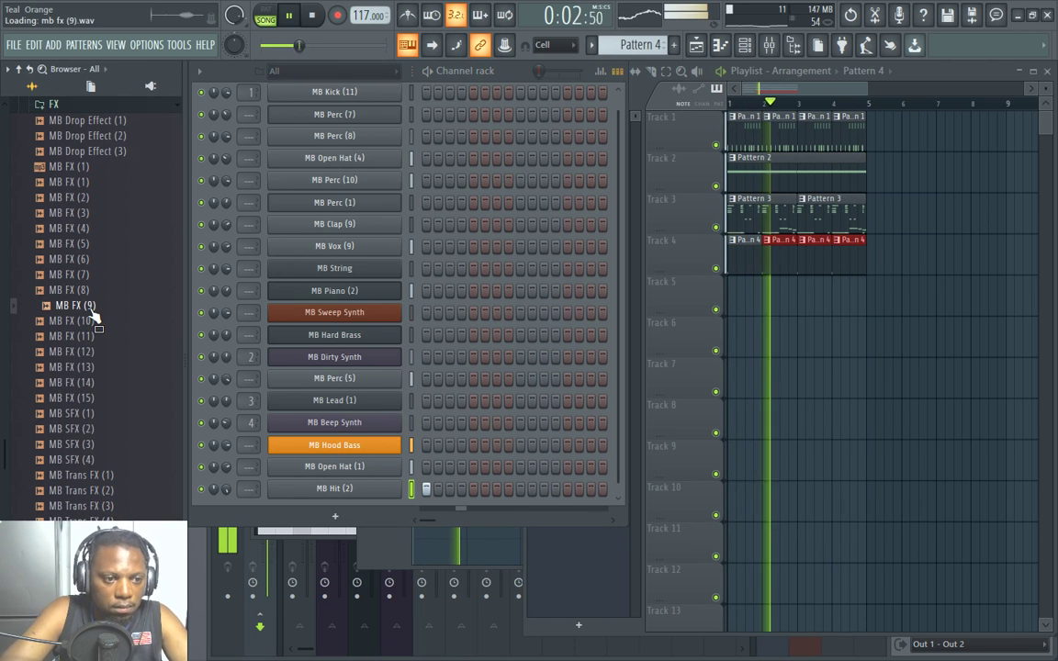
click(95, 247)
scroll(89, 219, up, 3)
click(91, 277)
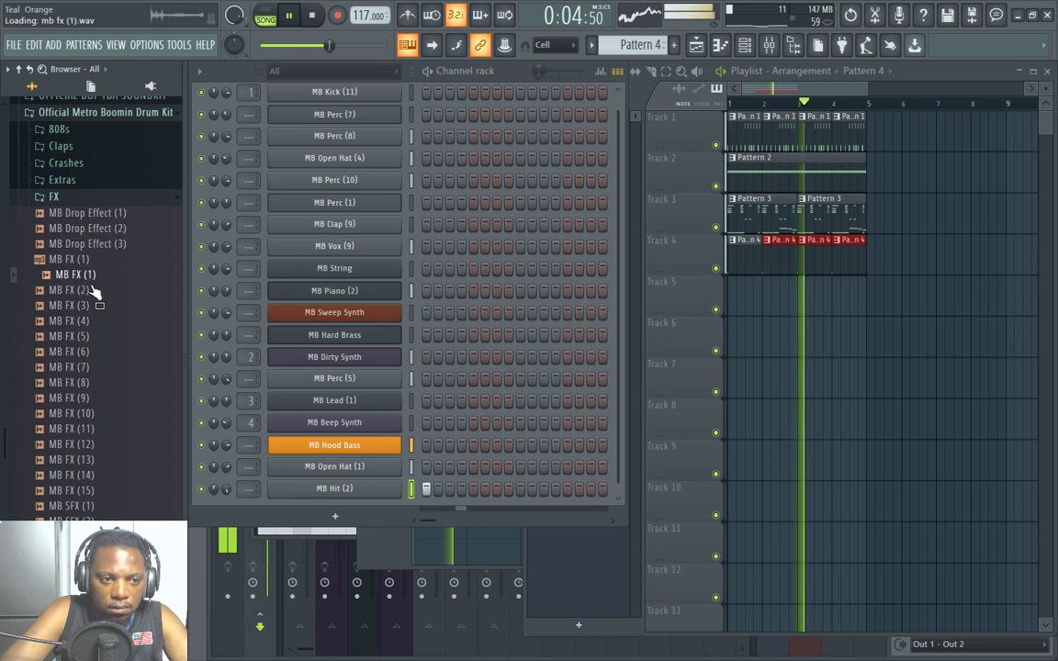
Stop the song and audition the MB FX, MB SFX, MB Trans FX and MB Drop Effect samples in the FX folder.
key(space)
click(92, 490)
scroll(96, 491, down, 2)
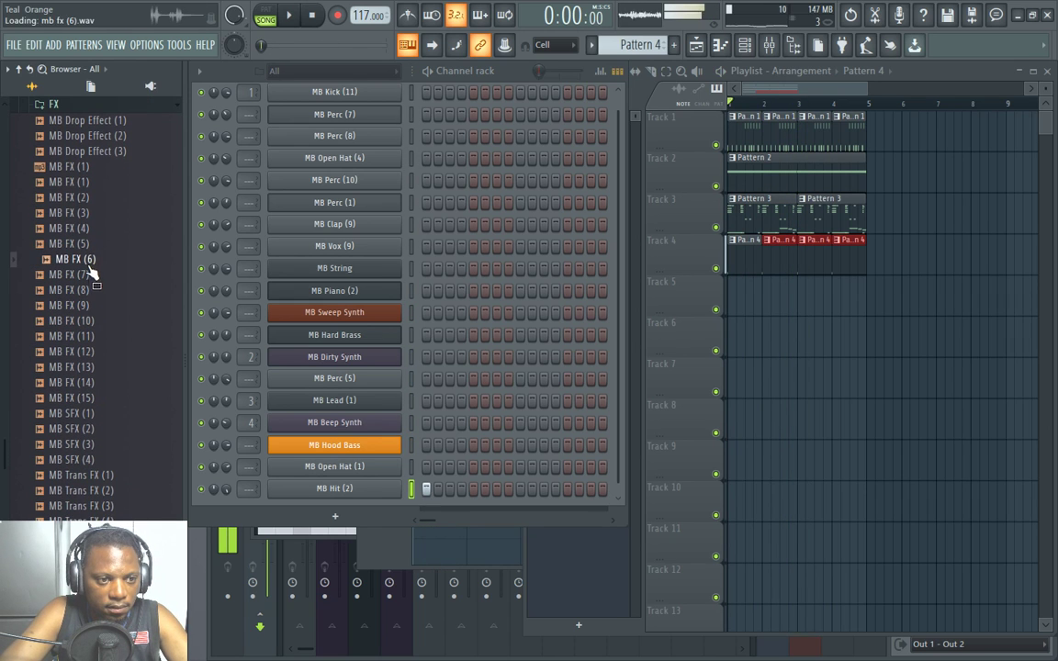
scroll(101, 441, down, 4)
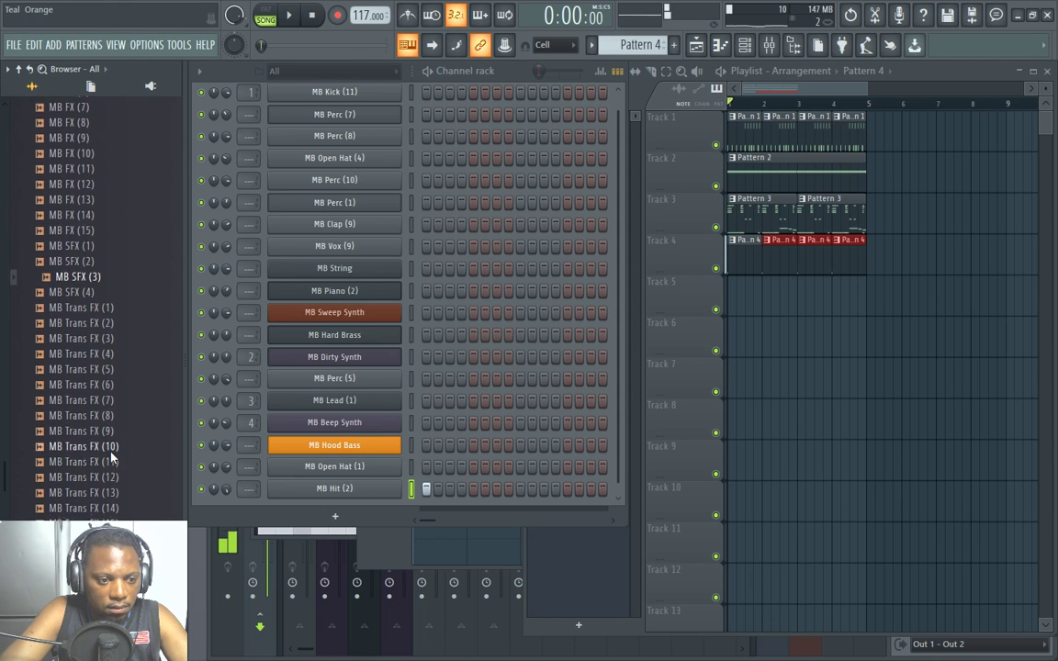
click(108, 381)
scroll(109, 414, up, 2)
click(103, 413)
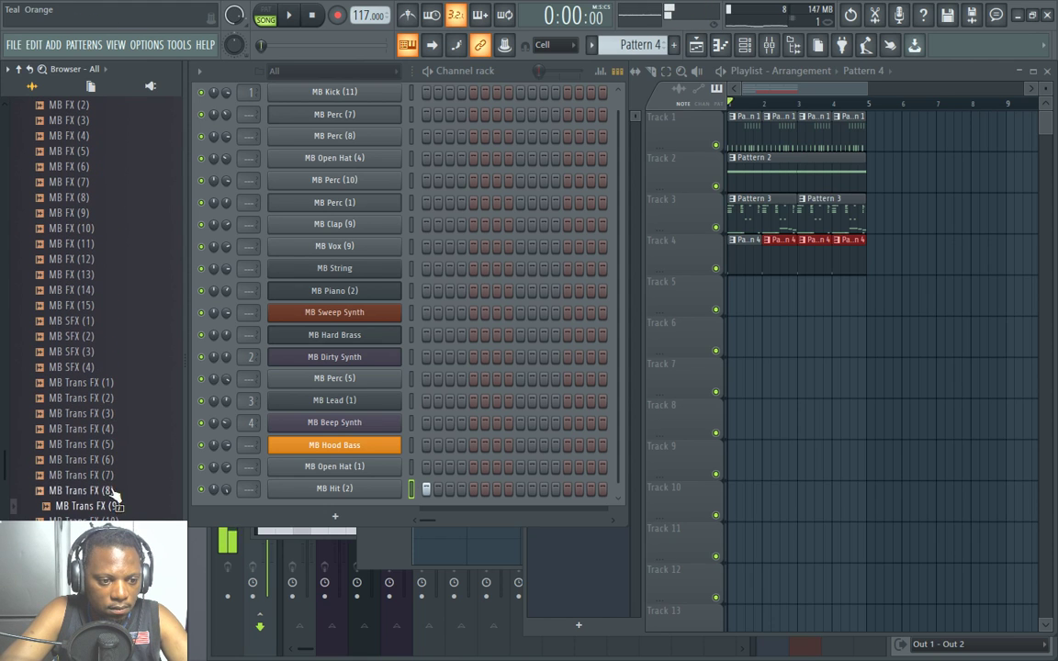
scroll(103, 404, up, 4)
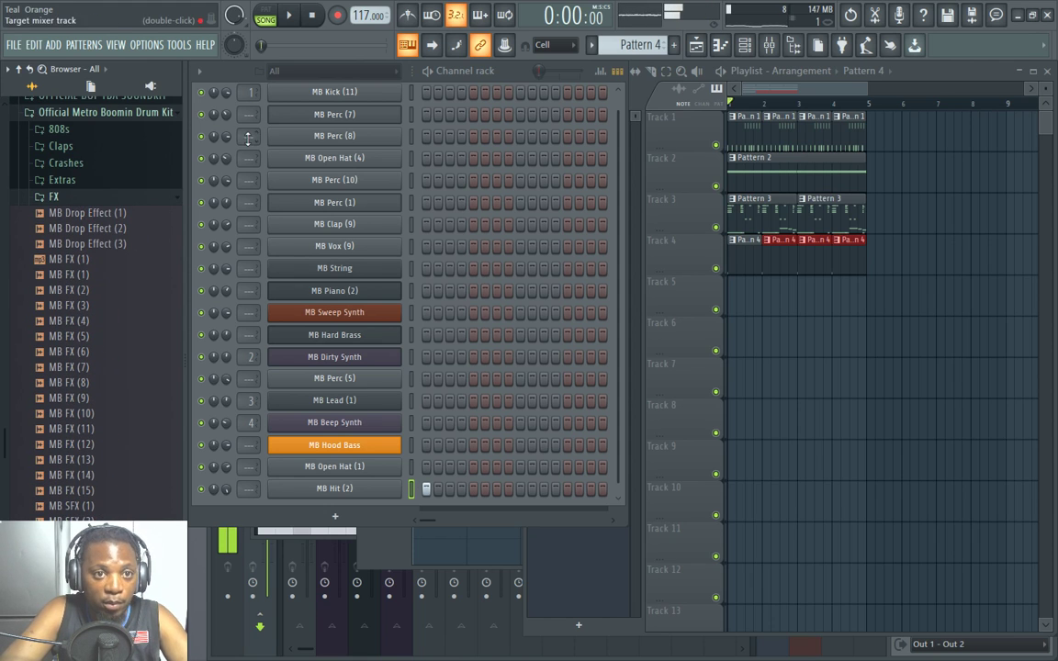
click(103, 213)
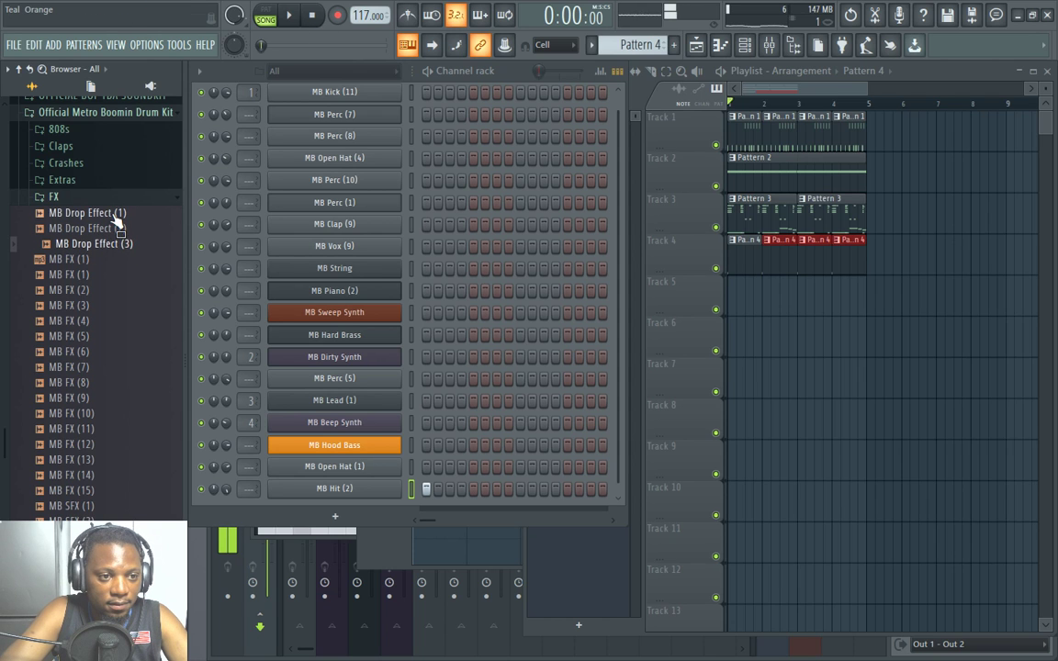
Play the song again and audition the MB Crash samples in the kit's Crashes folder.
key(space)
click(53, 197)
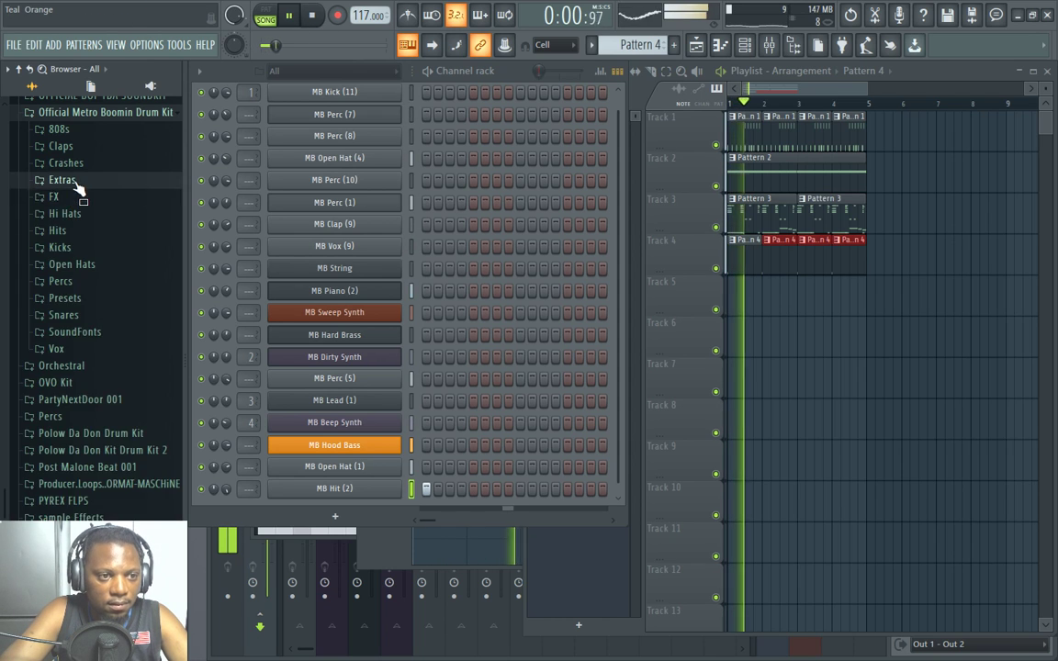
click(62, 180)
click(67, 162)
click(83, 210)
click(111, 272)
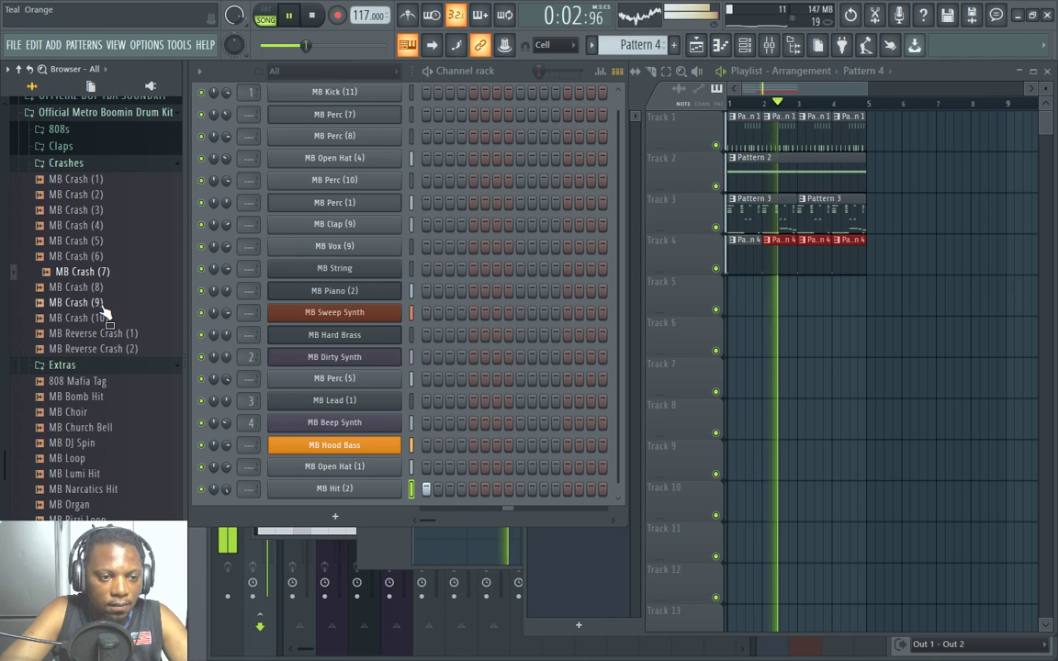
click(106, 303)
Place MB Crash (7) as an audio clip at bar 1 of Track 5 and set its channel volume to about 63%.
drag(101, 274, 729, 301)
drag(538, 261, 595, 256)
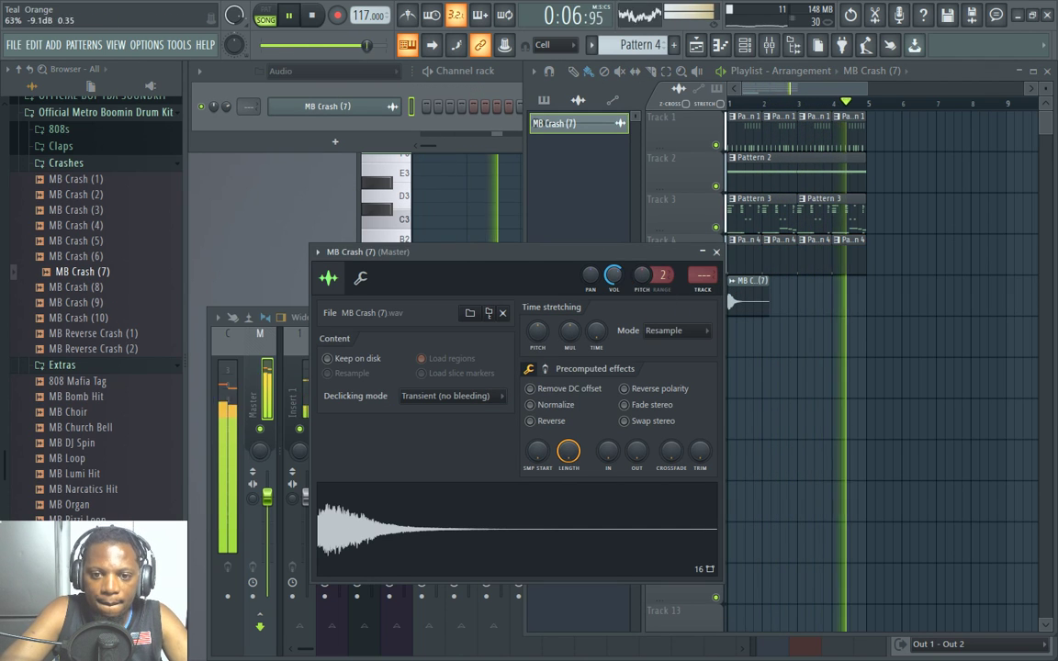
click(717, 252)
Browse from the Crashes to the Claps folder, audition MB Clap (3), and select Pattern 1 with its channels shown.
click(64, 162)
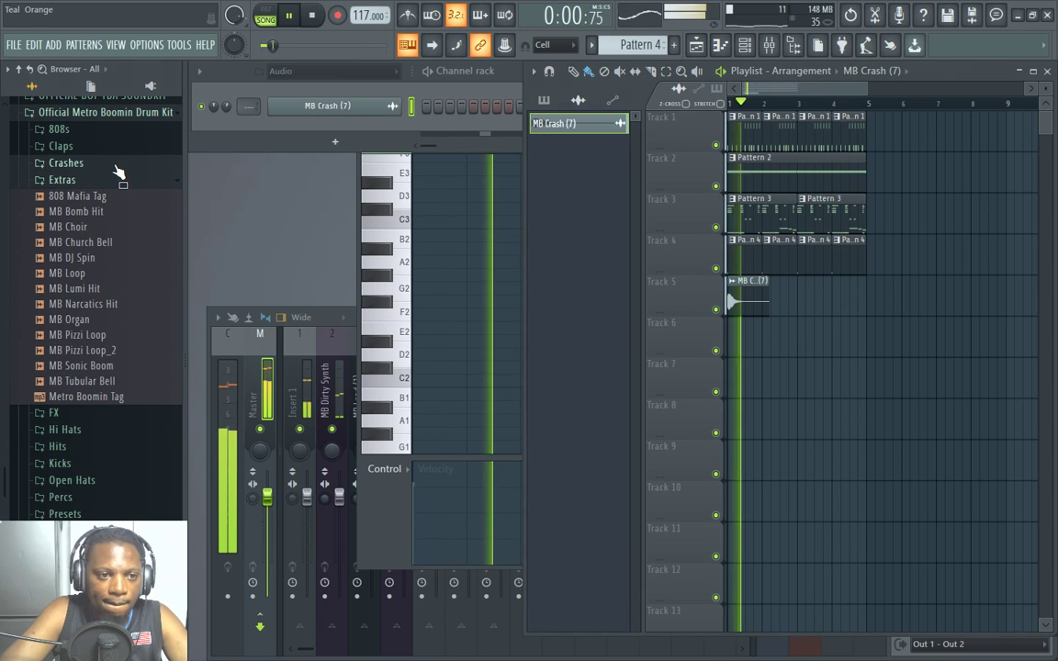
click(226, 74)
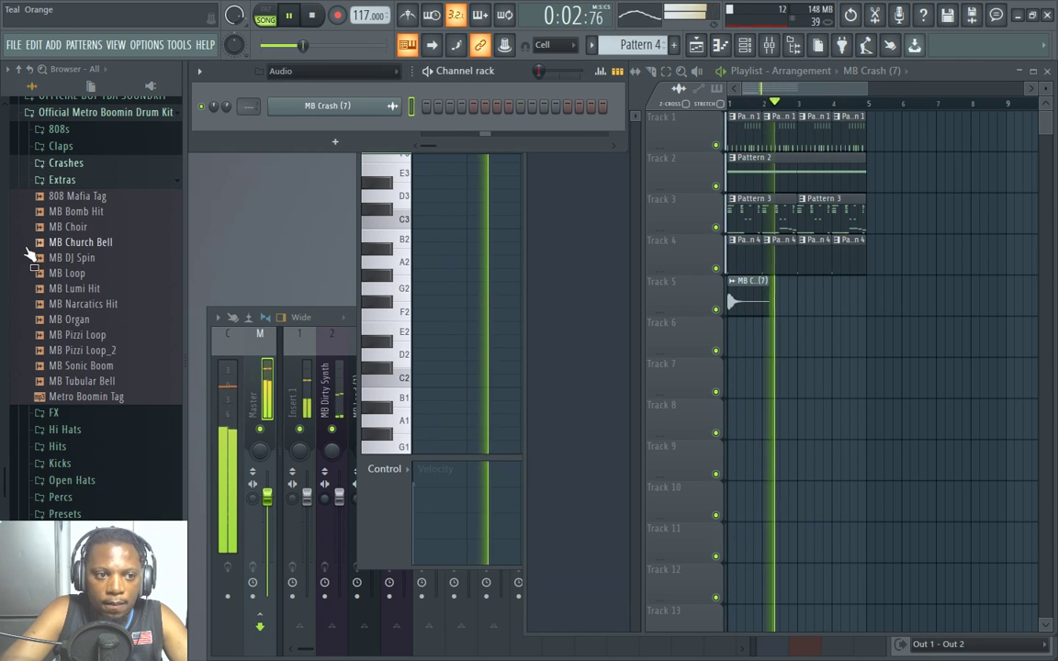
double_click(749, 216)
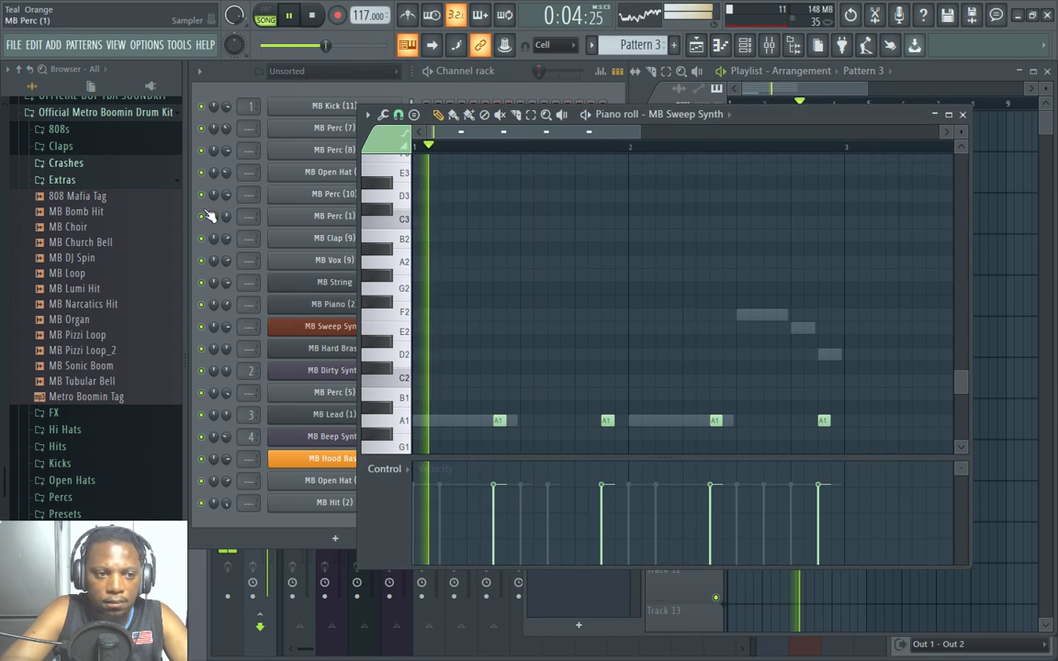
click(65, 180)
click(61, 146)
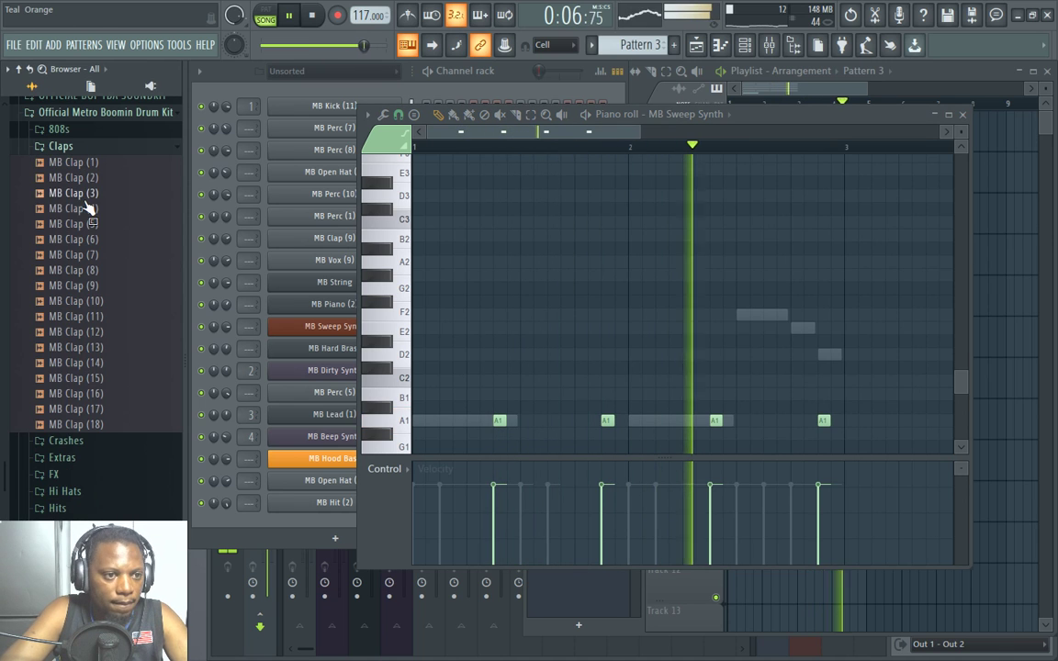
click(78, 193)
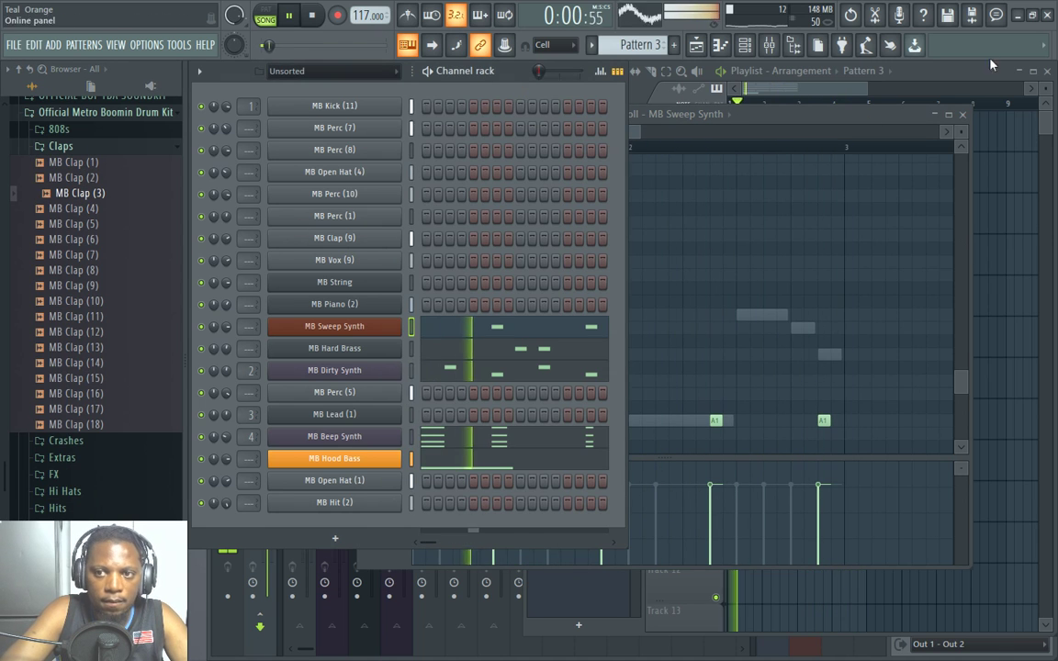
click(758, 145)
double_click(759, 145)
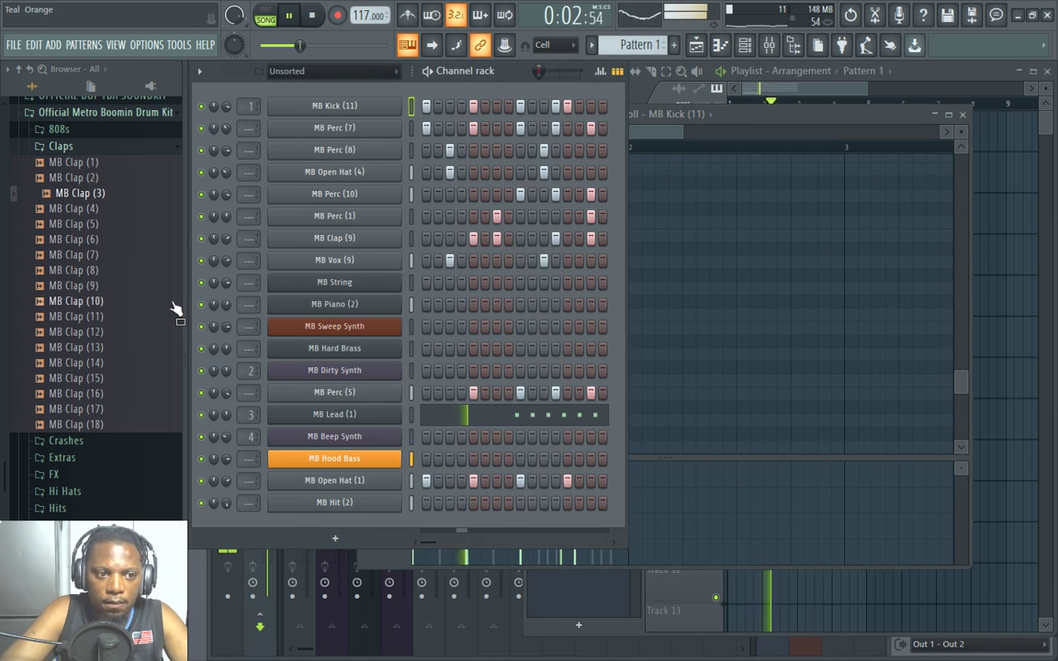
Audition further MB Clap samples and add MB Clap (15) as a new channel below MB Hit (2).
click(101, 332)
click(97, 347)
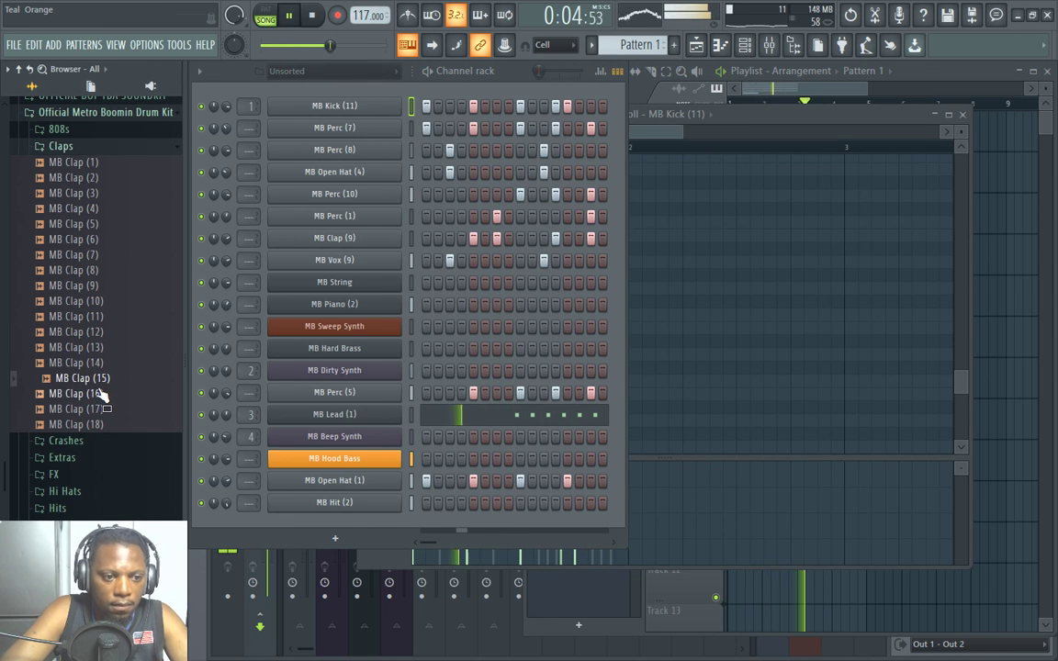
click(96, 363)
drag(92, 380, 345, 527)
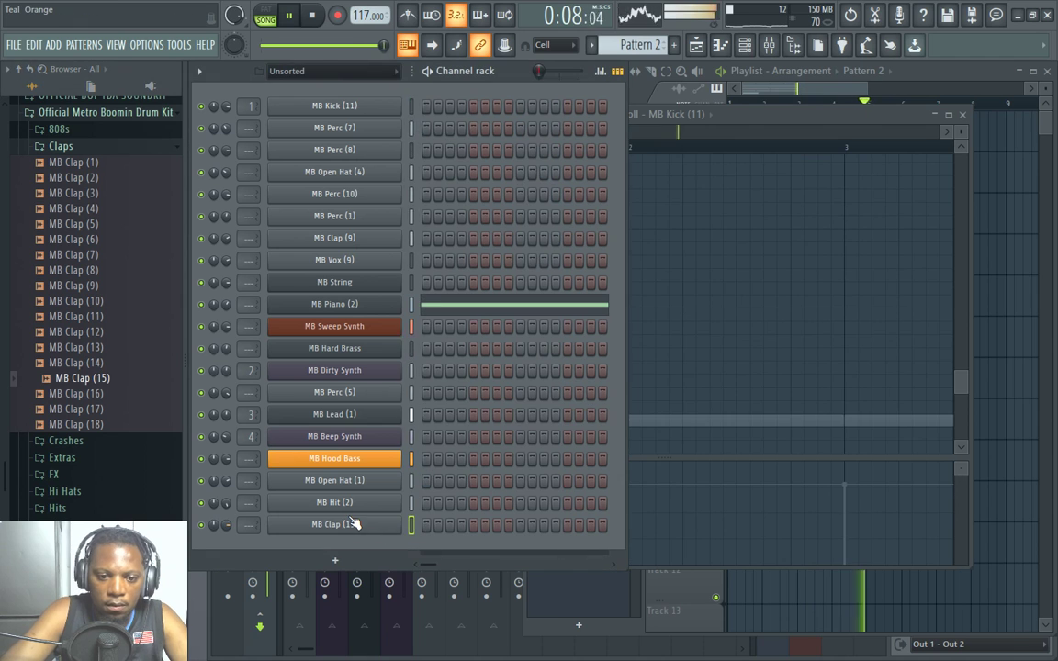
Create Pattern 5 with MB Clap (15) hitting on step 13, and place it at bar 4 of Track 5.
click(568, 525)
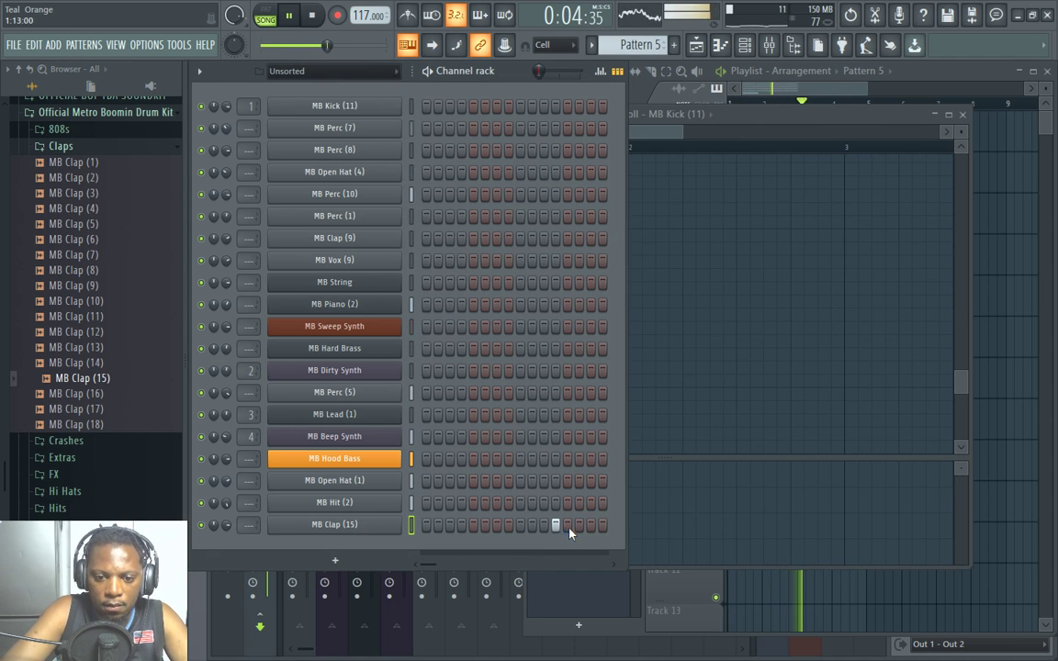
key(F5)
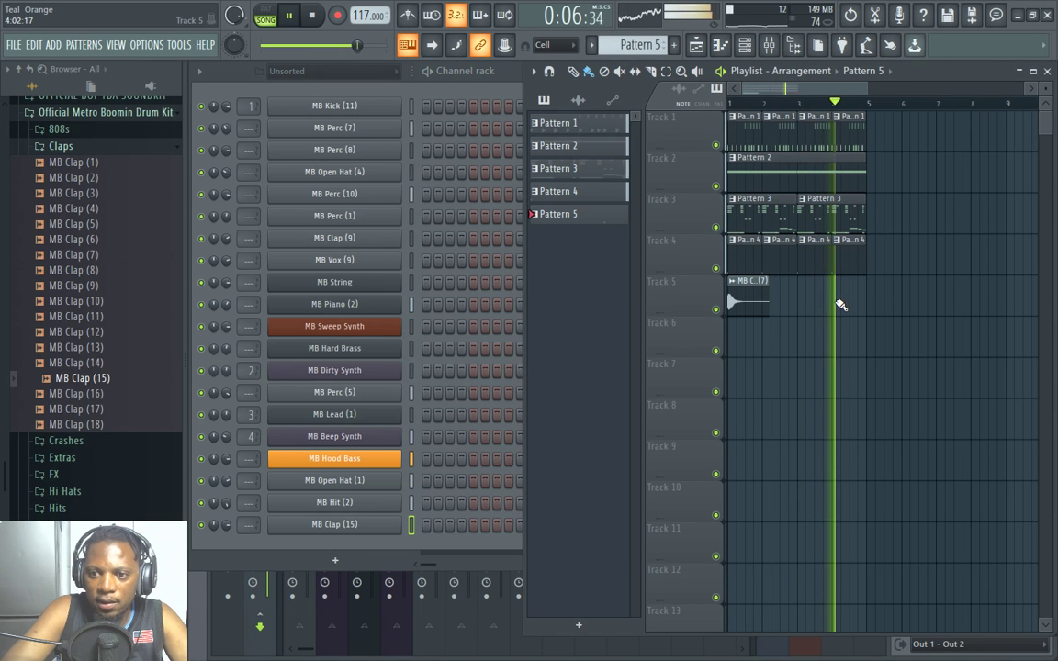
click(308, 543)
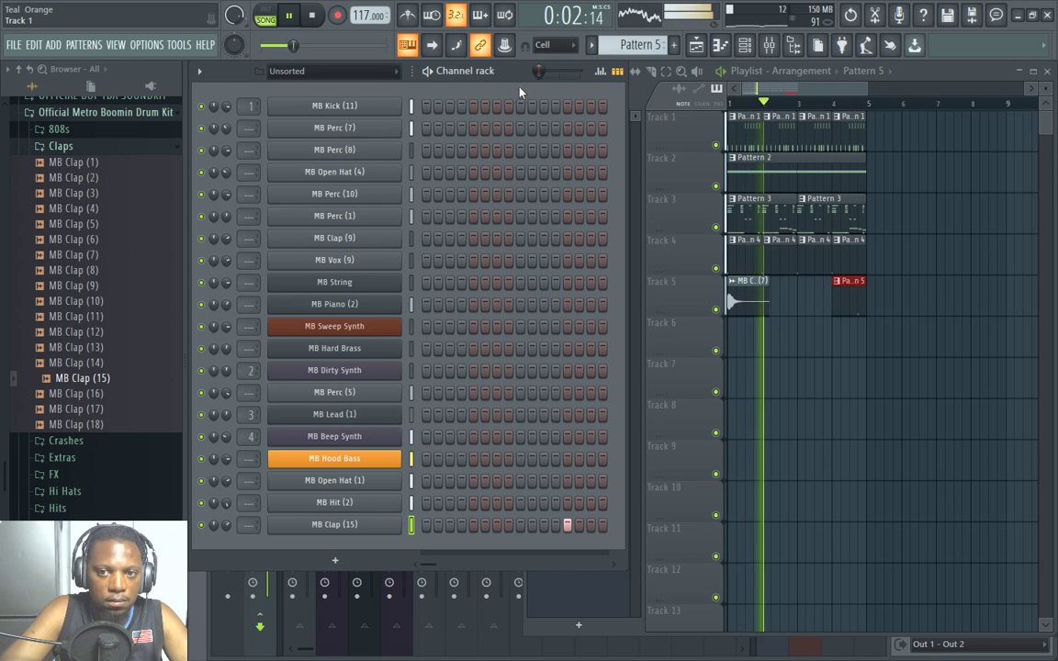
Review Pattern 1's channels while the song plays, return to the playlist and stop playback.
double_click(752, 136)
click(445, 70)
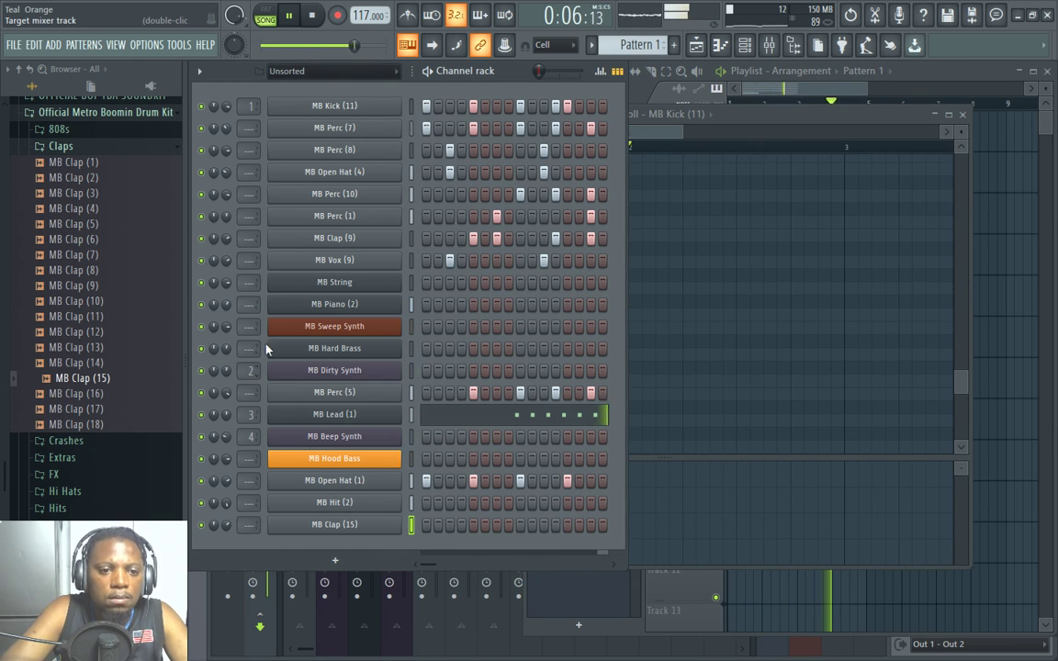
click(916, 79)
key(space)
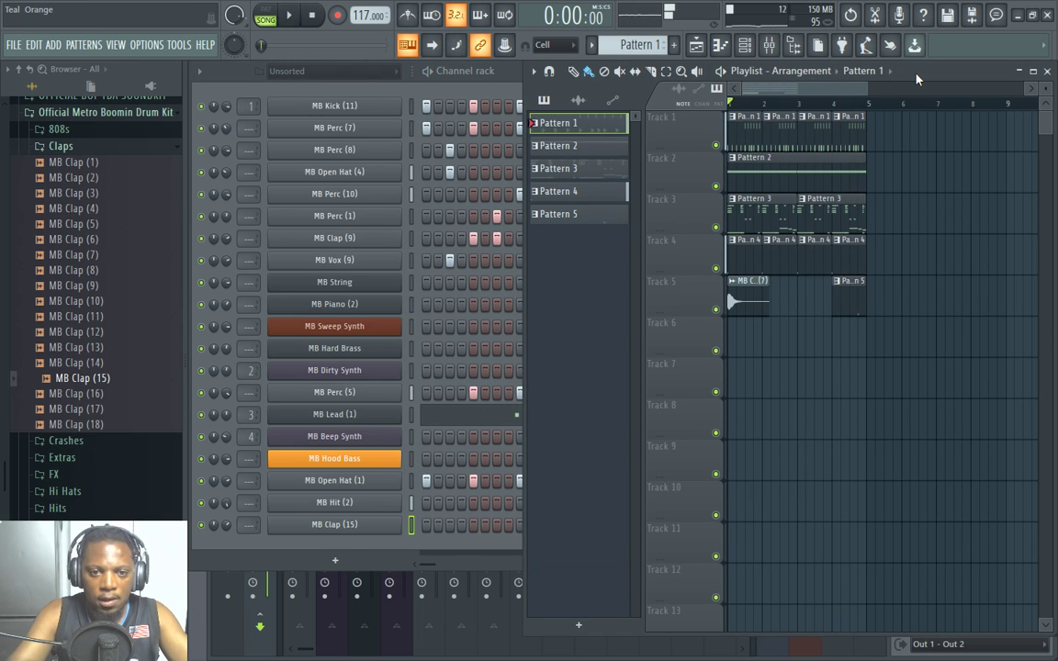
Check Pattern 1's channels again and zoom in on the four arranged bars in the playlist.
click(460, 94)
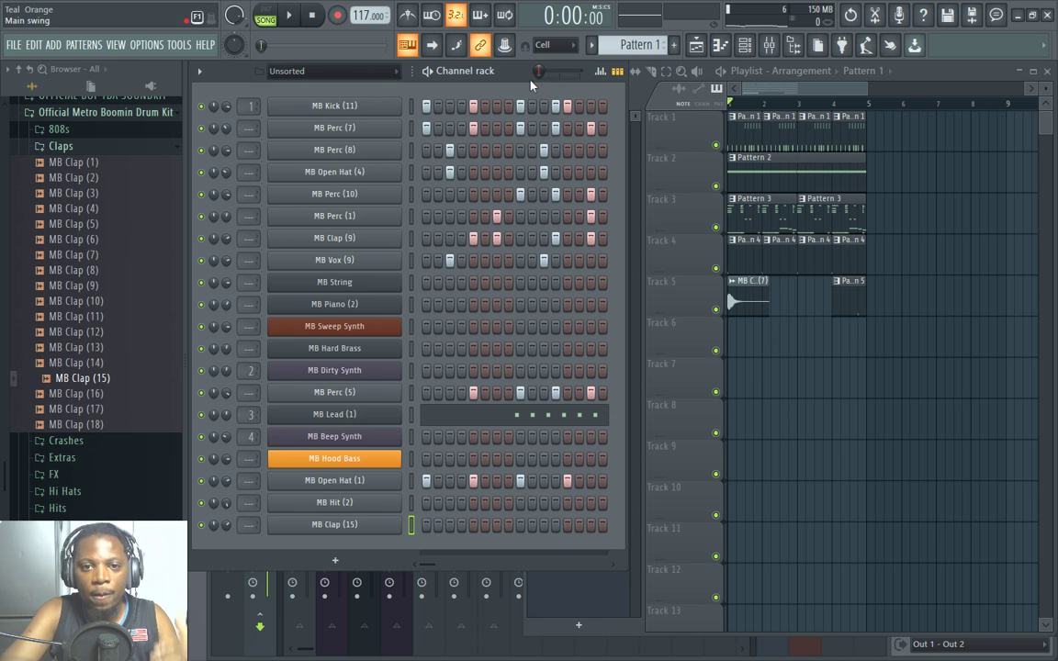
click(927, 73)
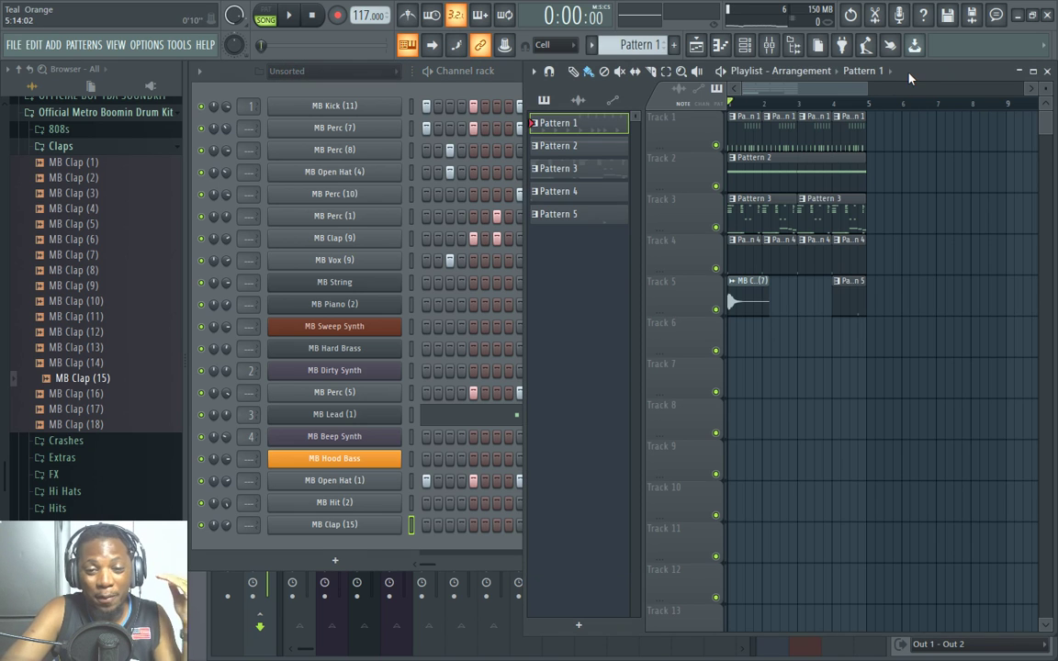
mouse_move(742, 89)
mouse_down()
mouse_move(730, 89)
mouse_move(744, 90)
mouse_up()
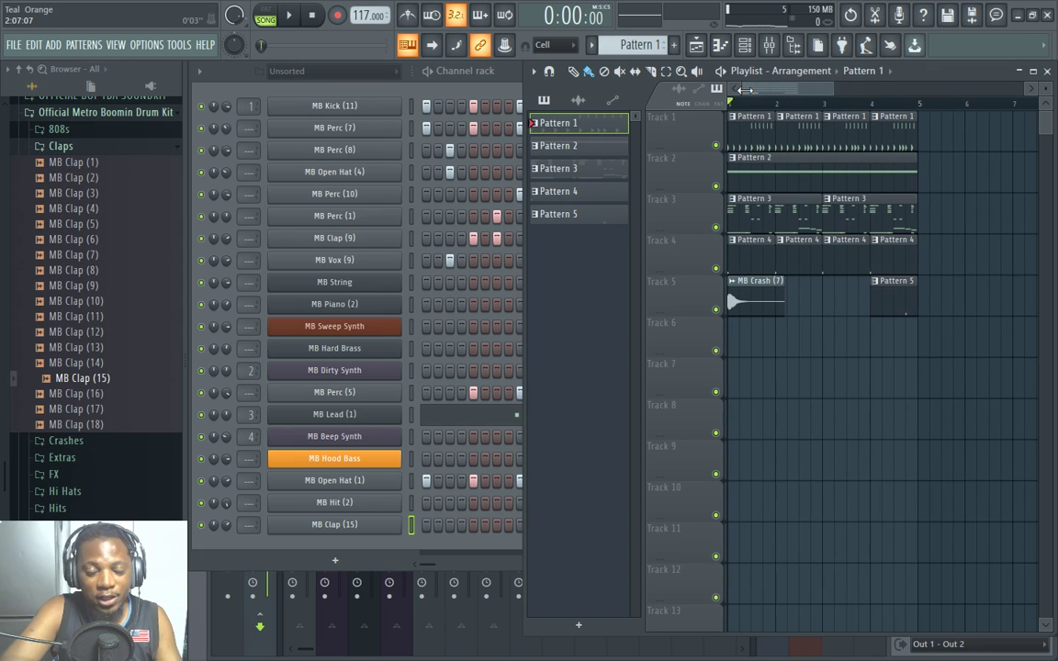